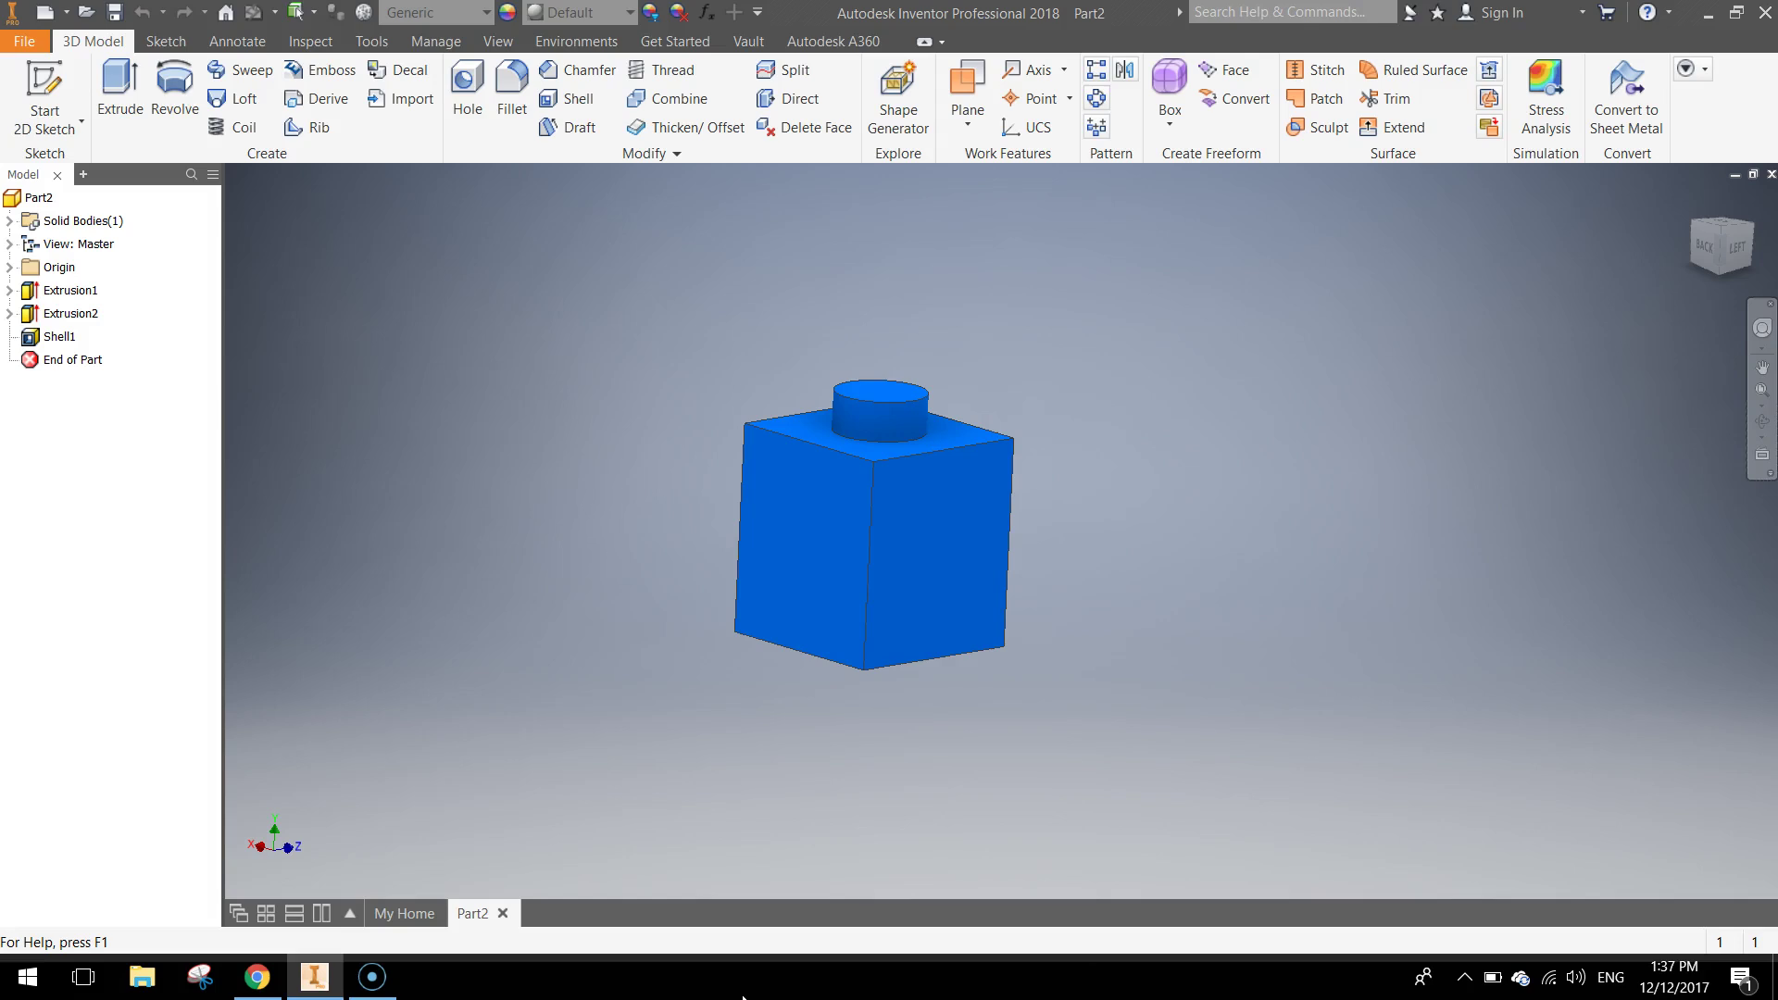
Orbit the finished blue brick with Free Orbit so it faces the front.
{"action": "middle_click_drag", "start_coordinate": [754, 595], "coordinate": [1309, 405], "text": "shift"}
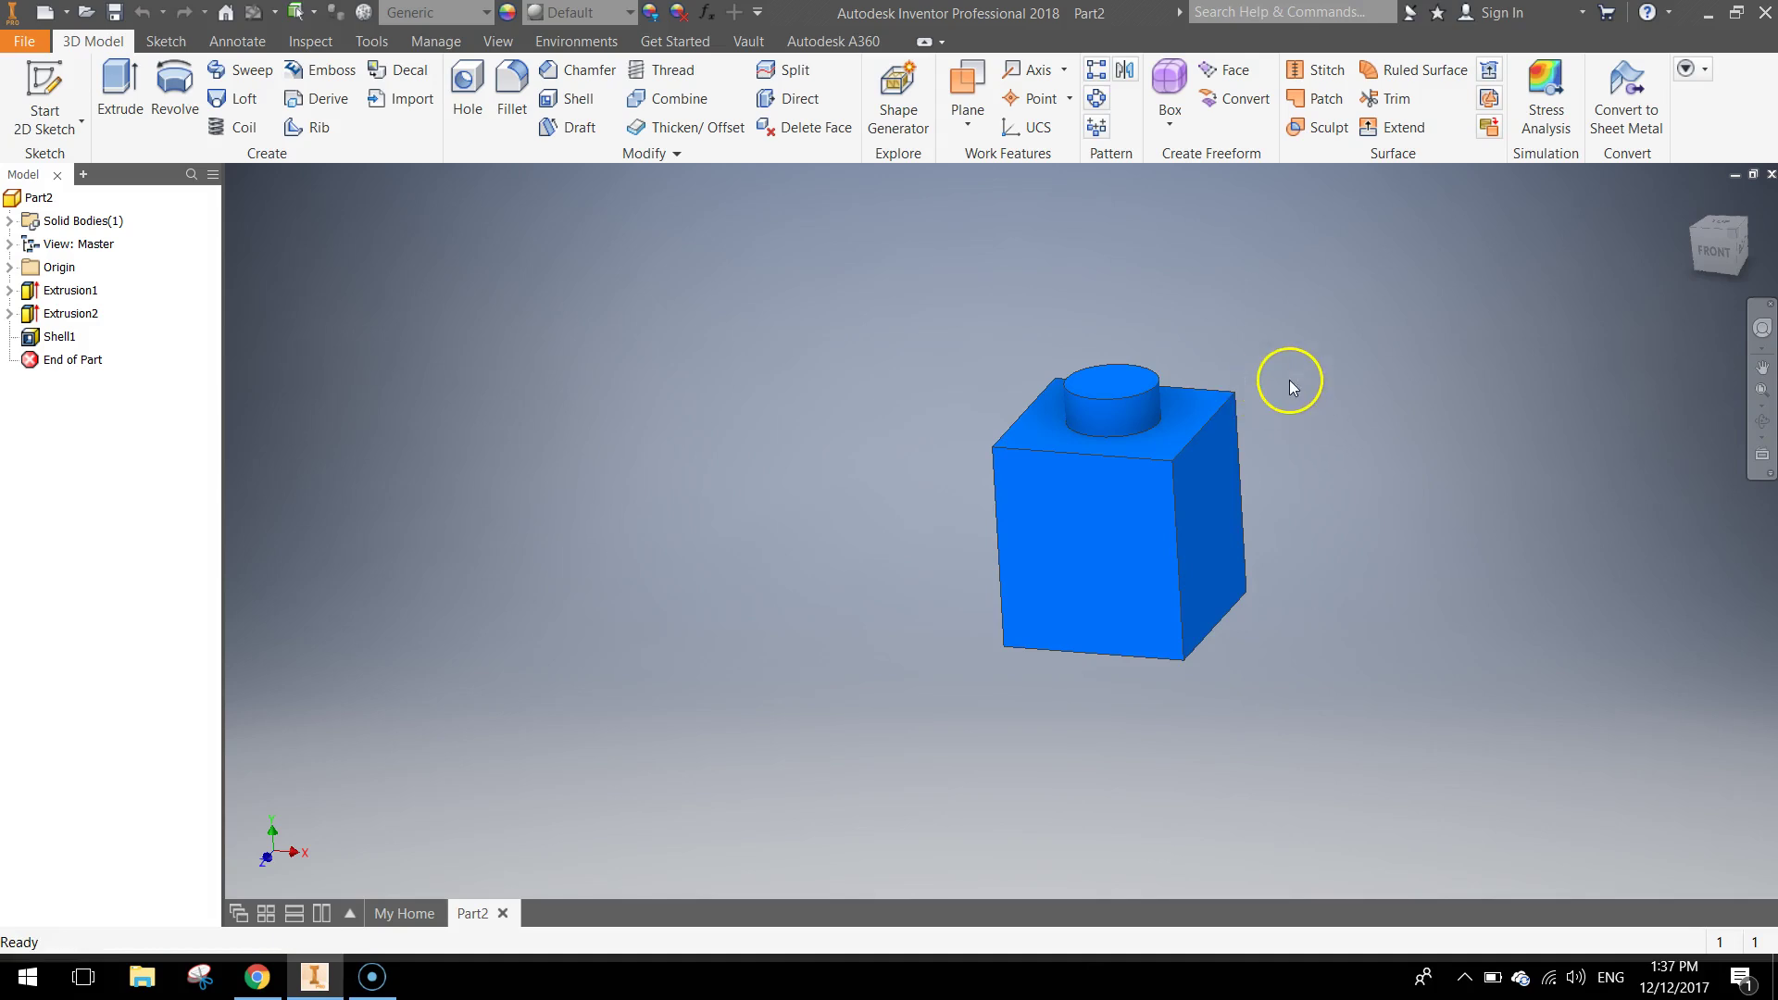
Create a new part from the Metric Standard (mm).ipt template.
{"action": "left_click", "coordinate": [25, 43]}
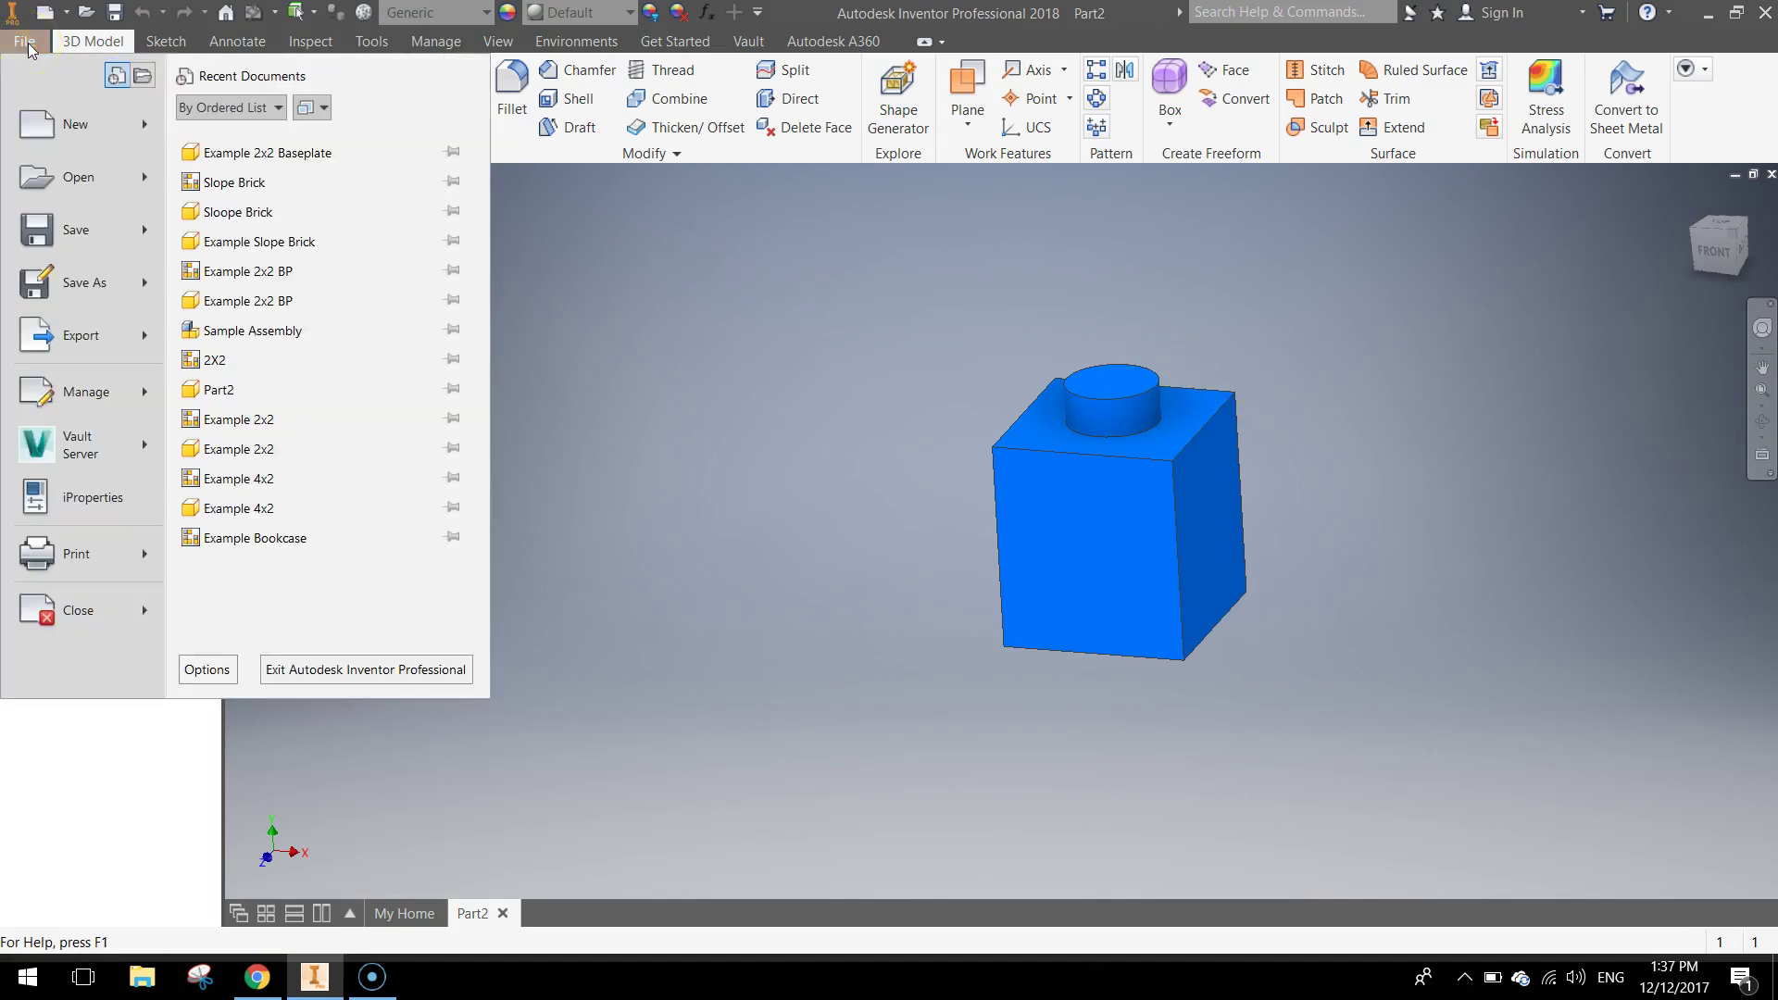
{"action": "left_click", "coordinate": [86, 130]}
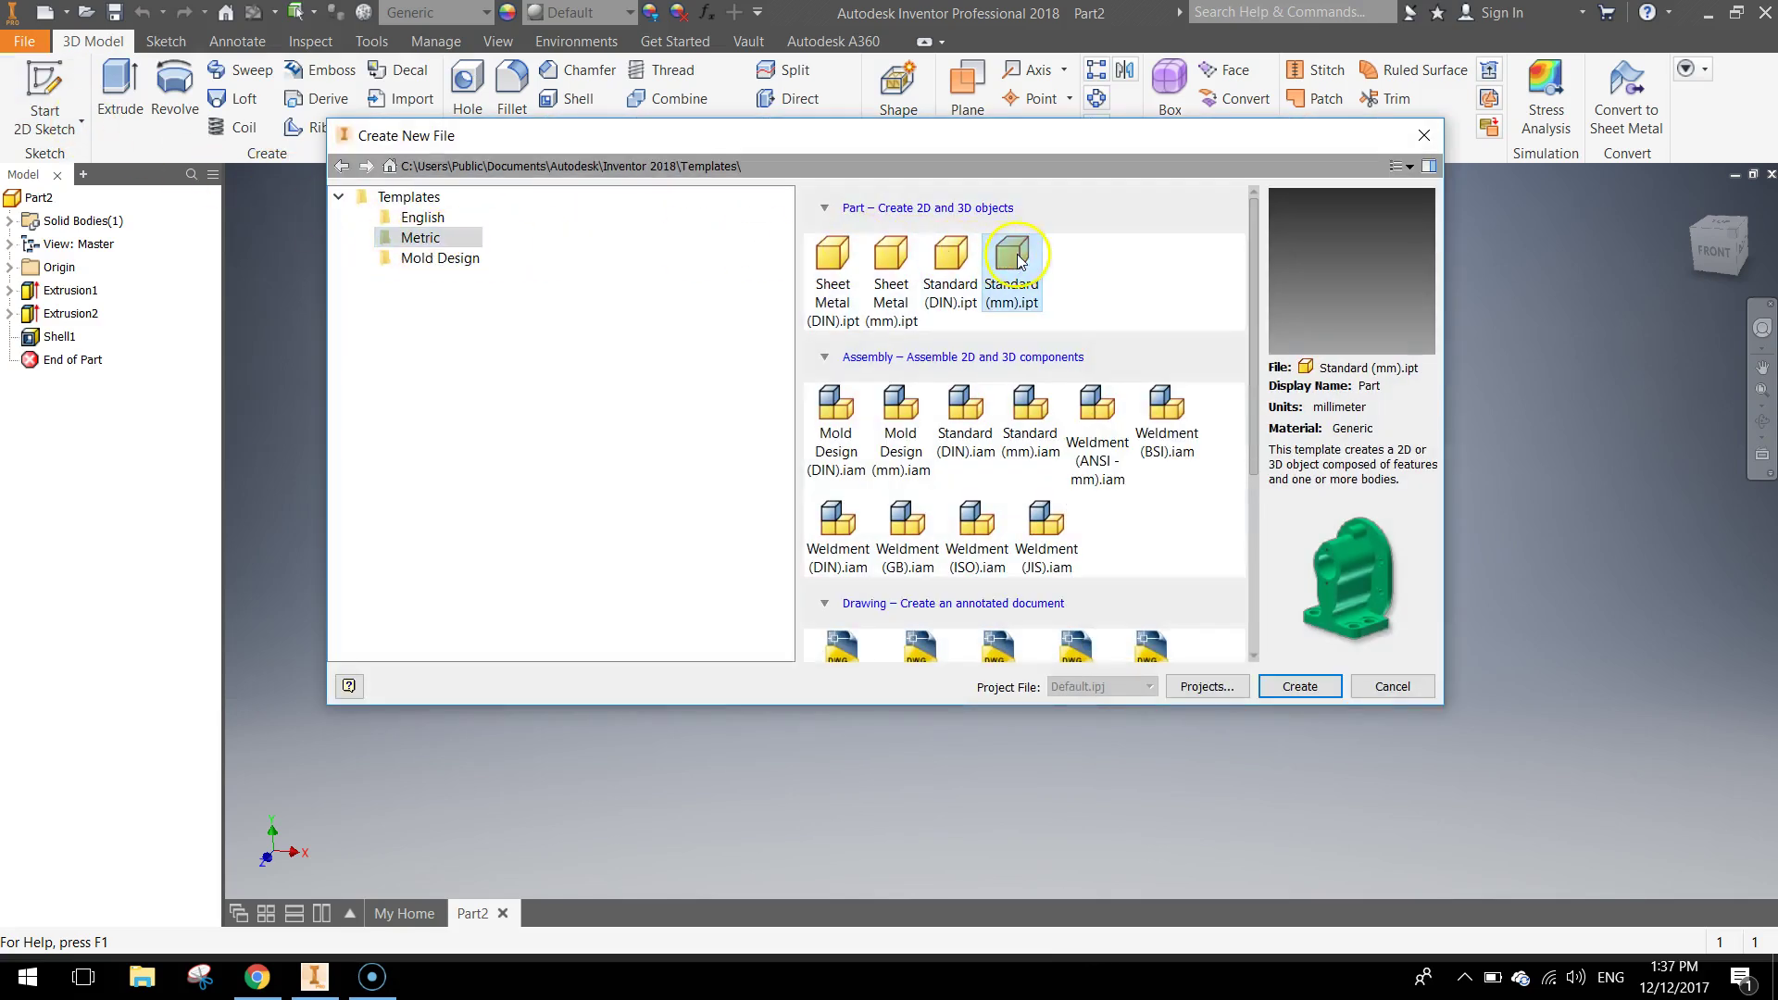
{"action": "left_click", "coordinate": [1311, 685]}
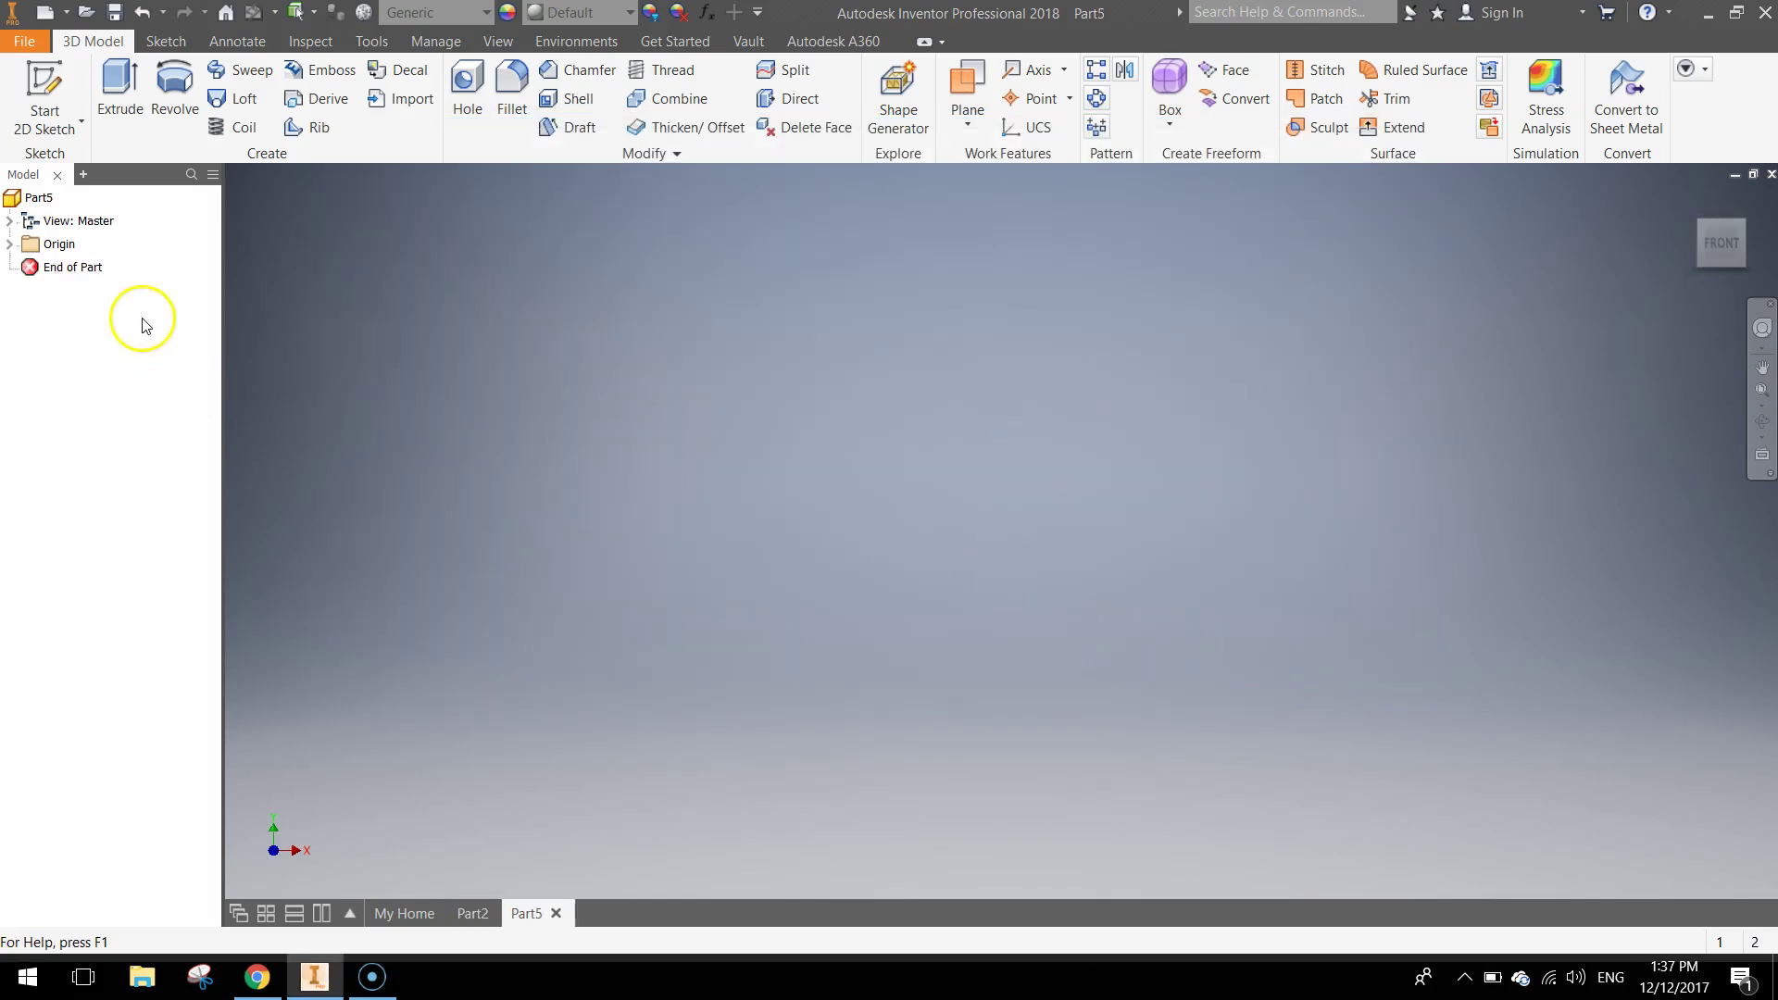
Start a 2D sketch on the YZ plane and pan the origin to the lower left.
{"action": "left_click", "coordinate": [51, 82]}
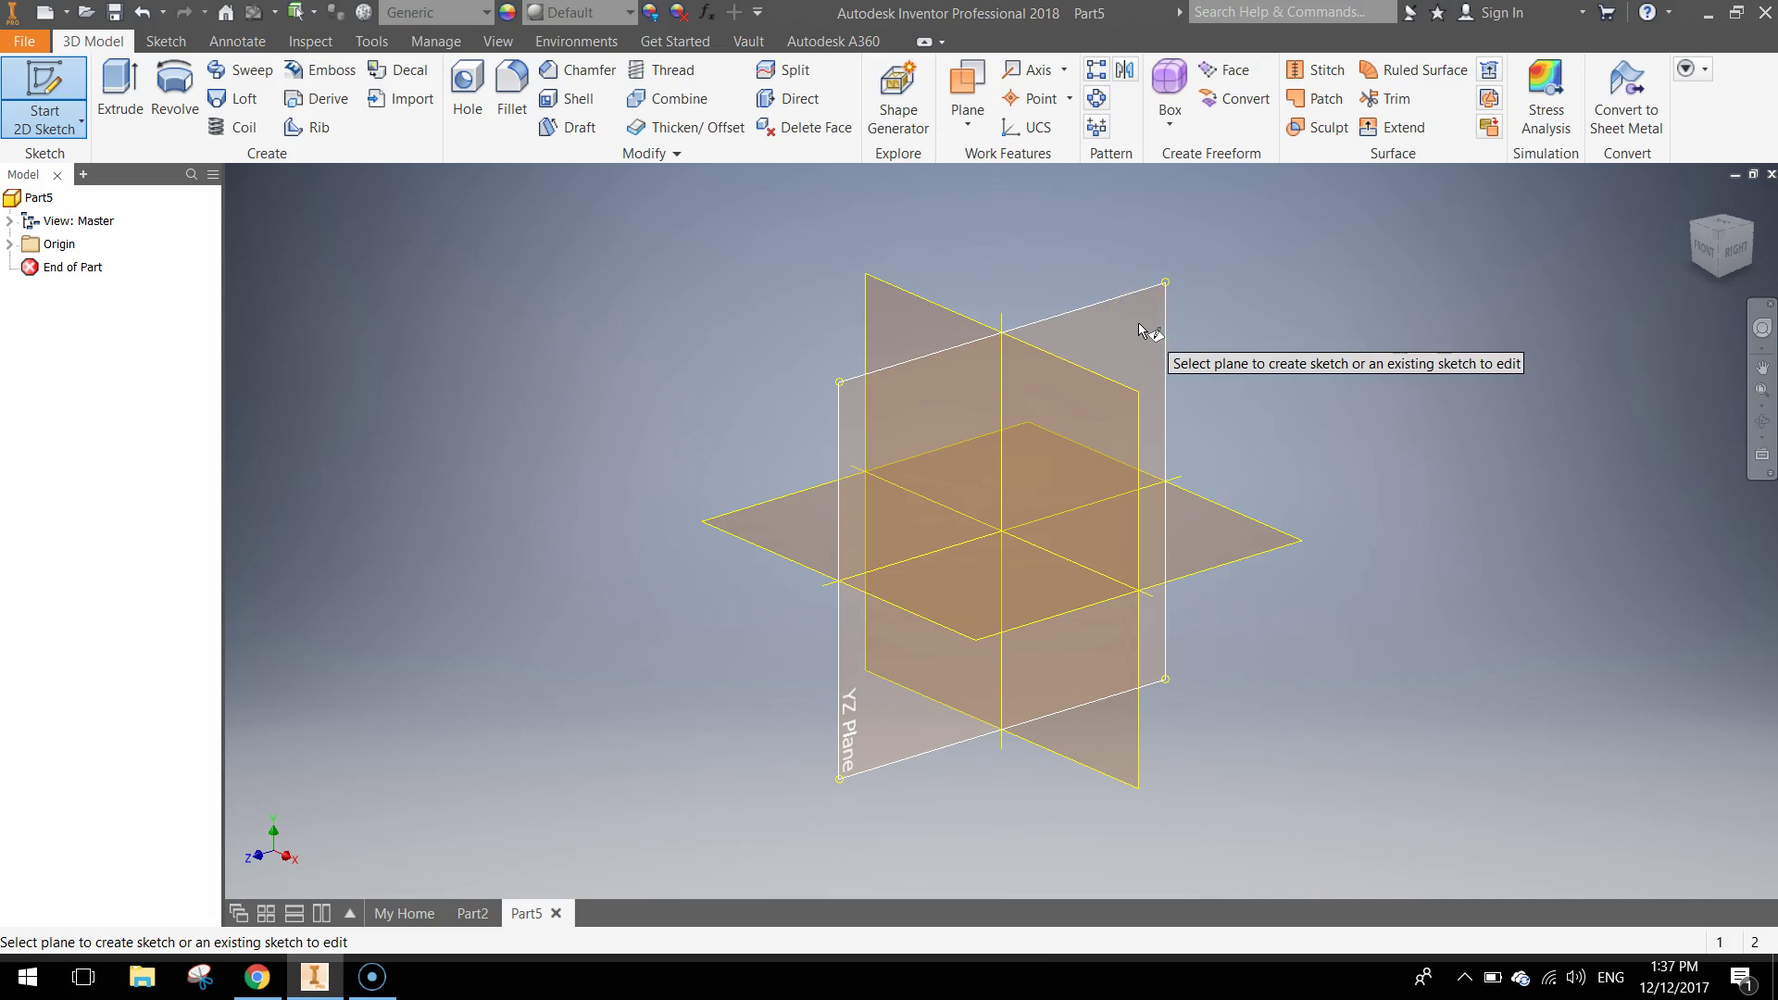
{"action": "left_click", "coordinate": [1130, 313]}
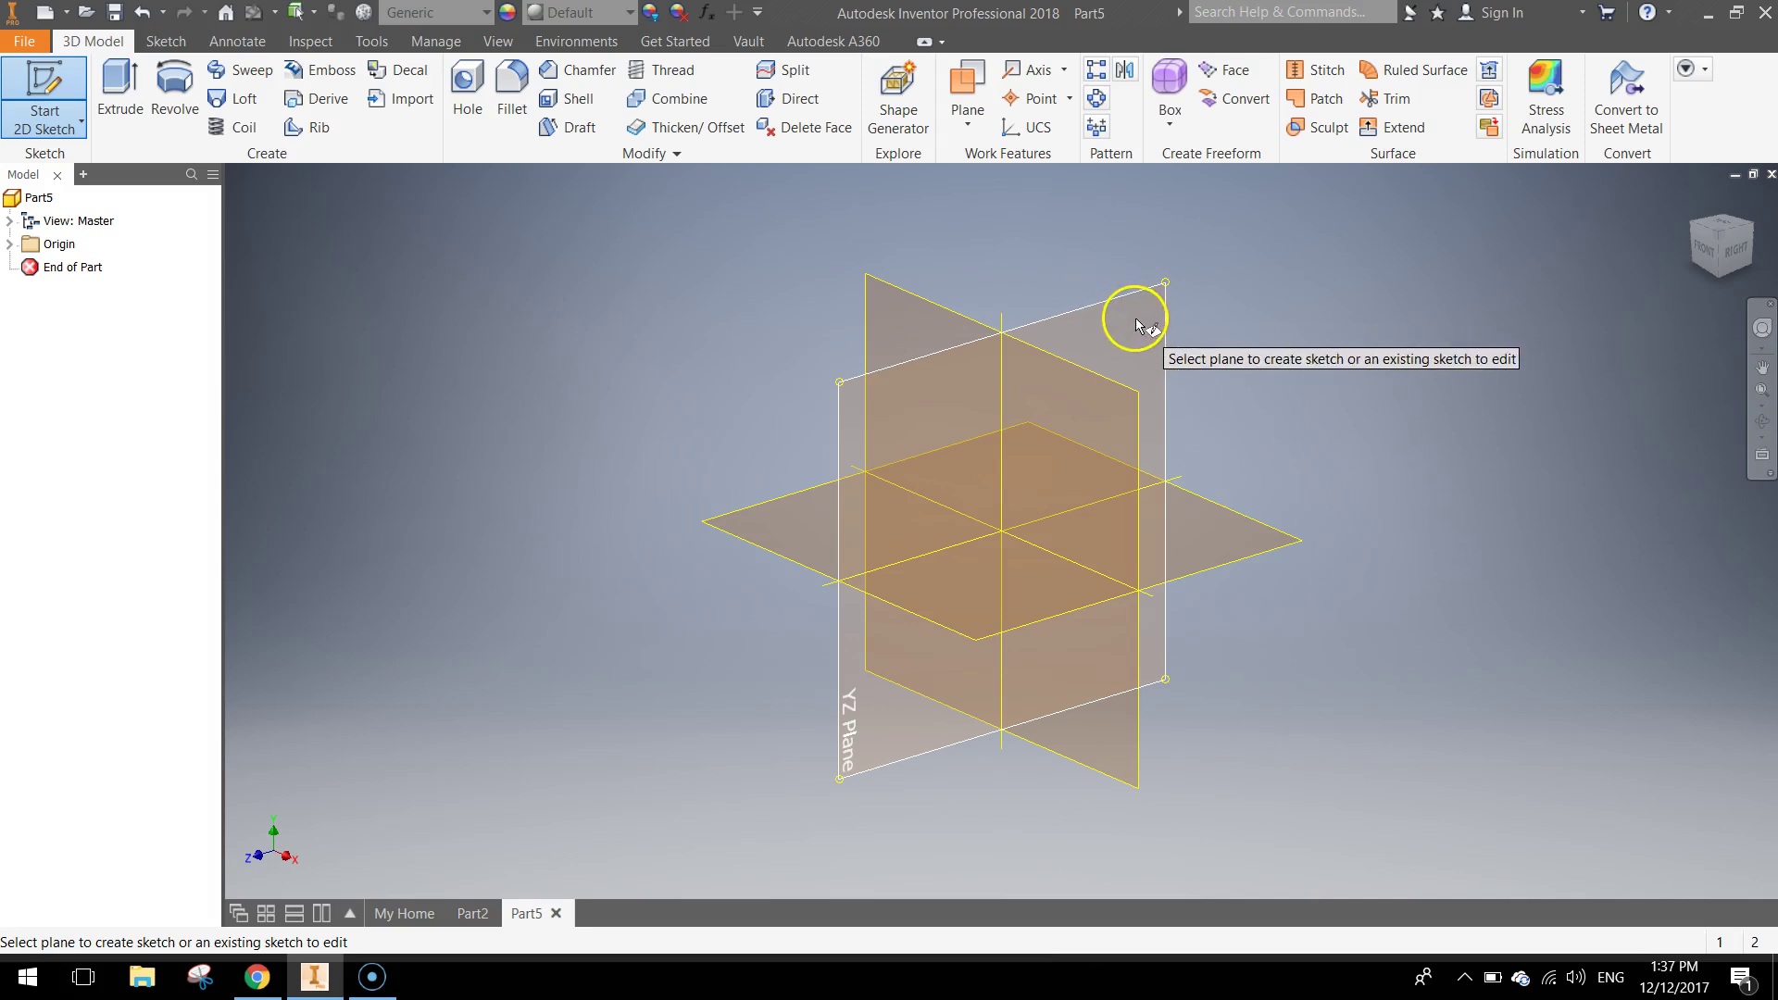
{"action": "left_click", "coordinate": [1135, 318]}
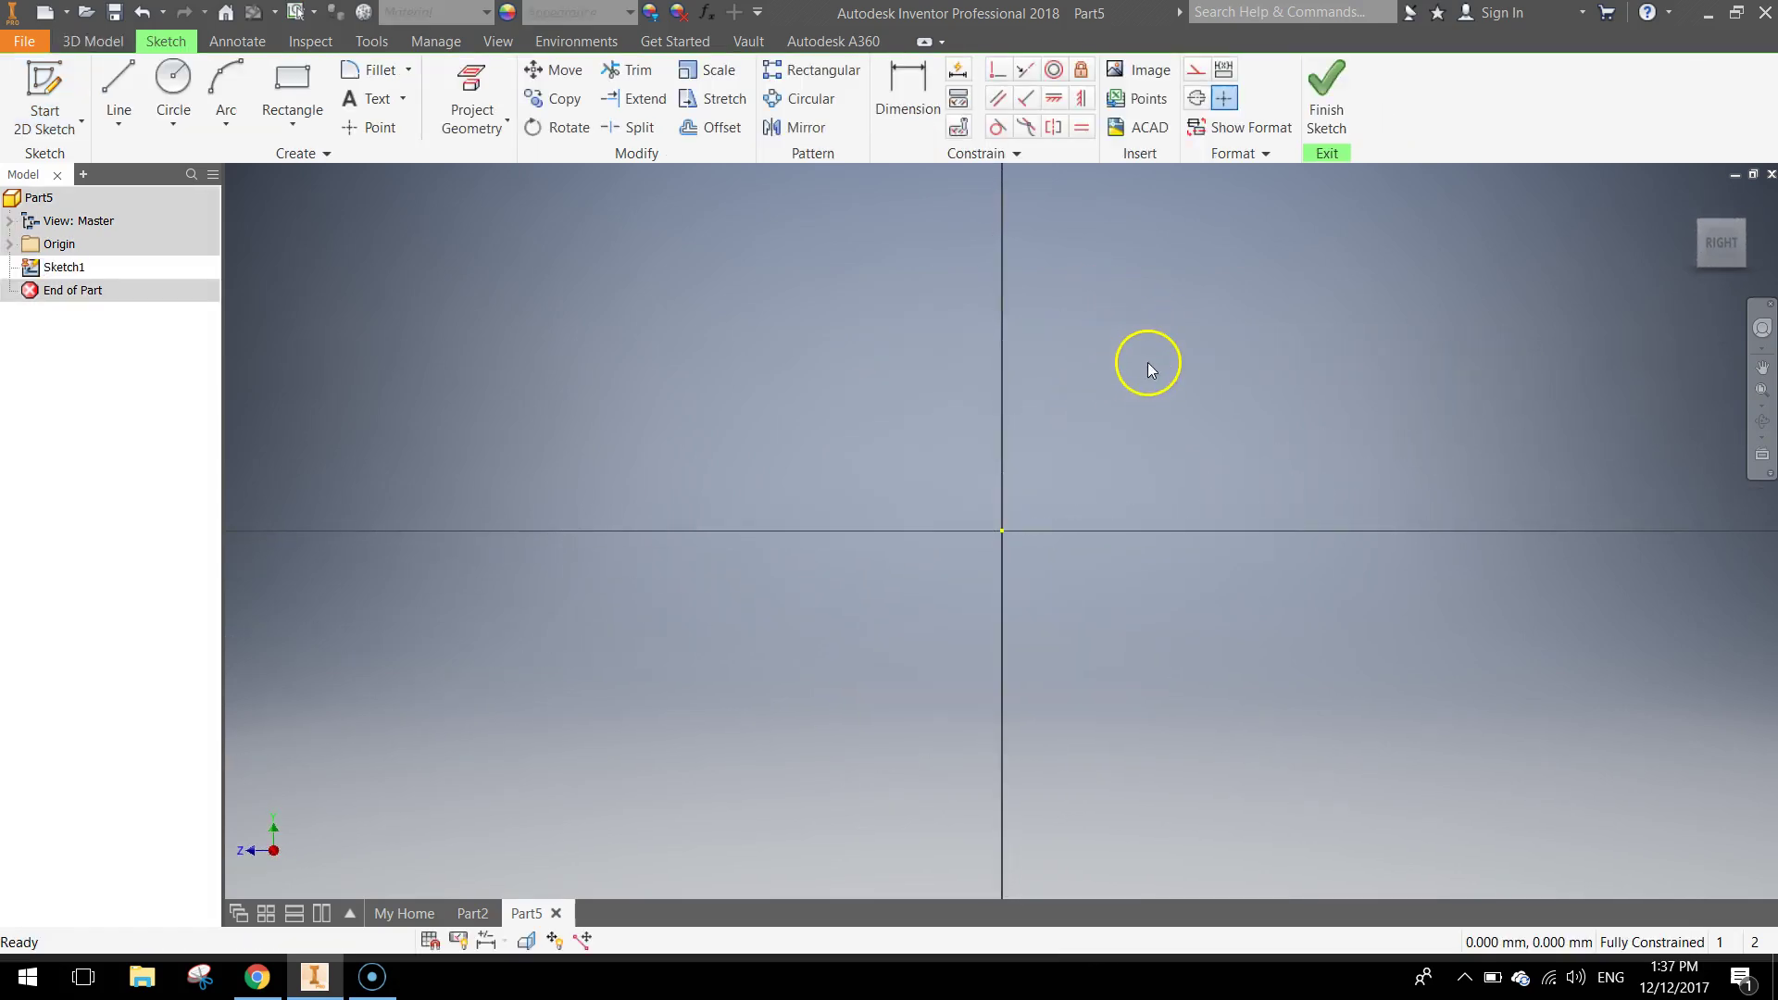
{"action": "mouse_move", "coordinate": [1147, 363]}
{"action": "middle_mouse_down"}
{"action": "mouse_move", "coordinate": [853, 445]}
{"action": "mouse_move", "coordinate": [809, 481]}
{"action": "middle_mouse_up"}
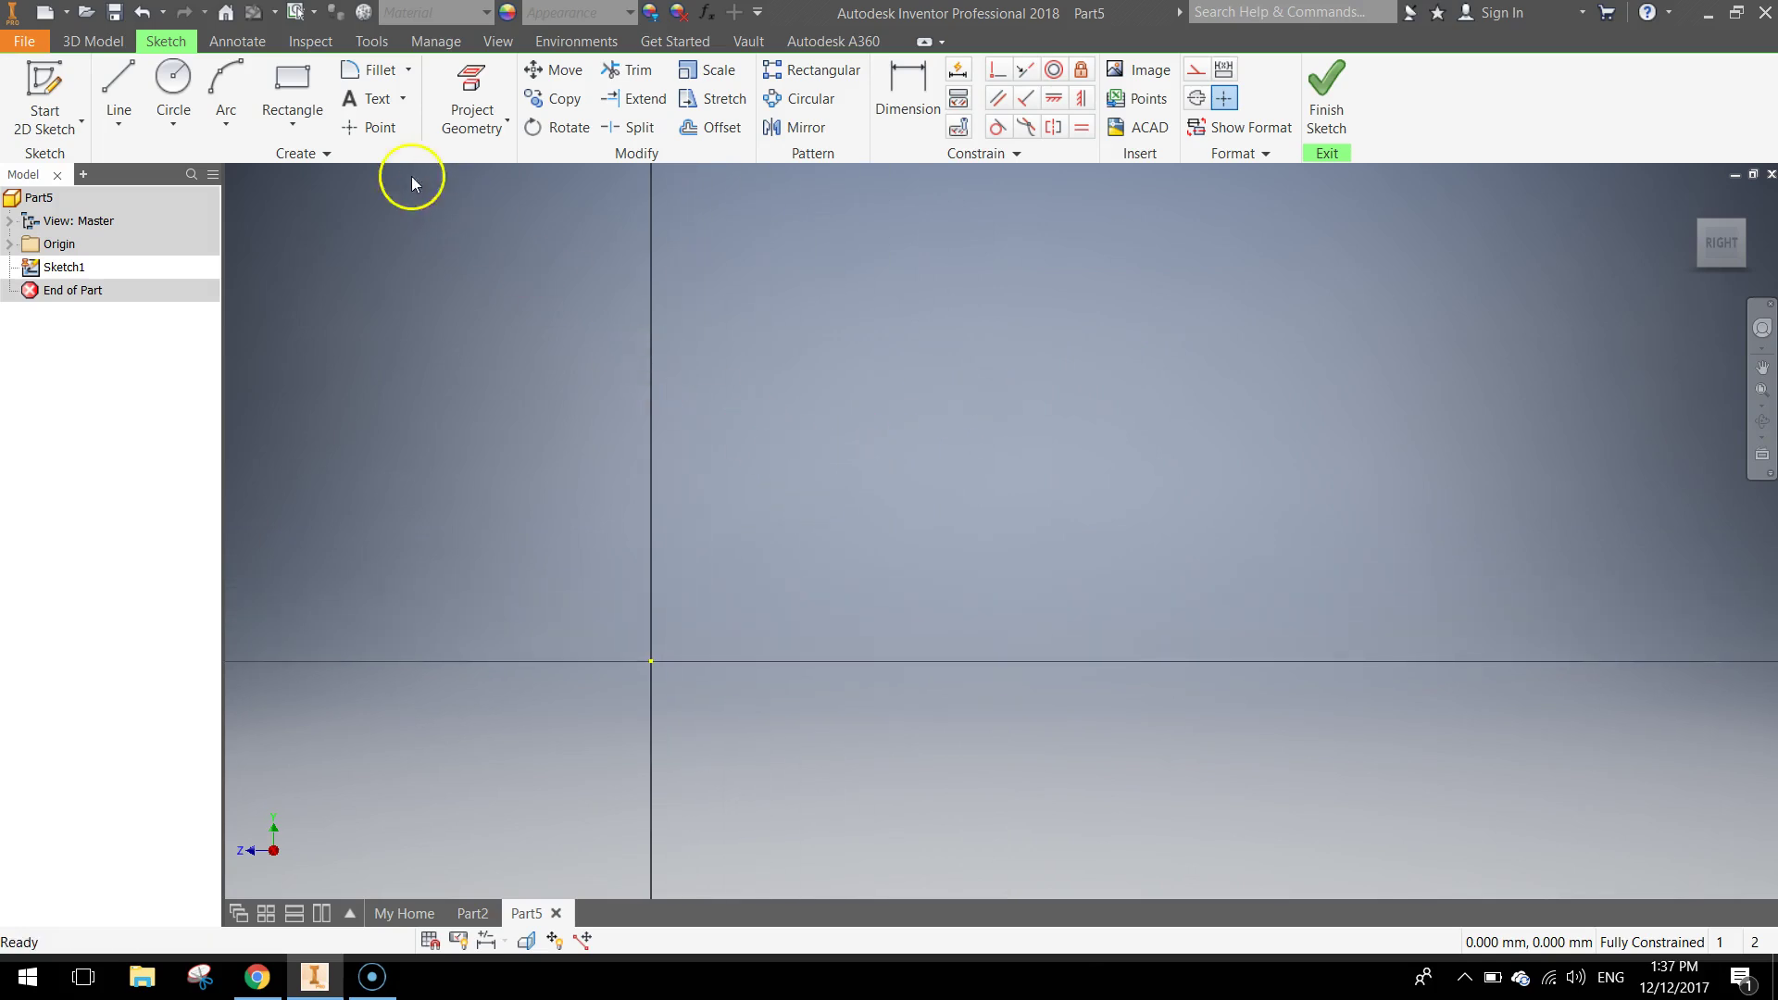
Draw an 8 mm wide by 9 mm tall rectangle with one corner at the origin.
{"action": "left_click", "coordinate": [293, 82]}
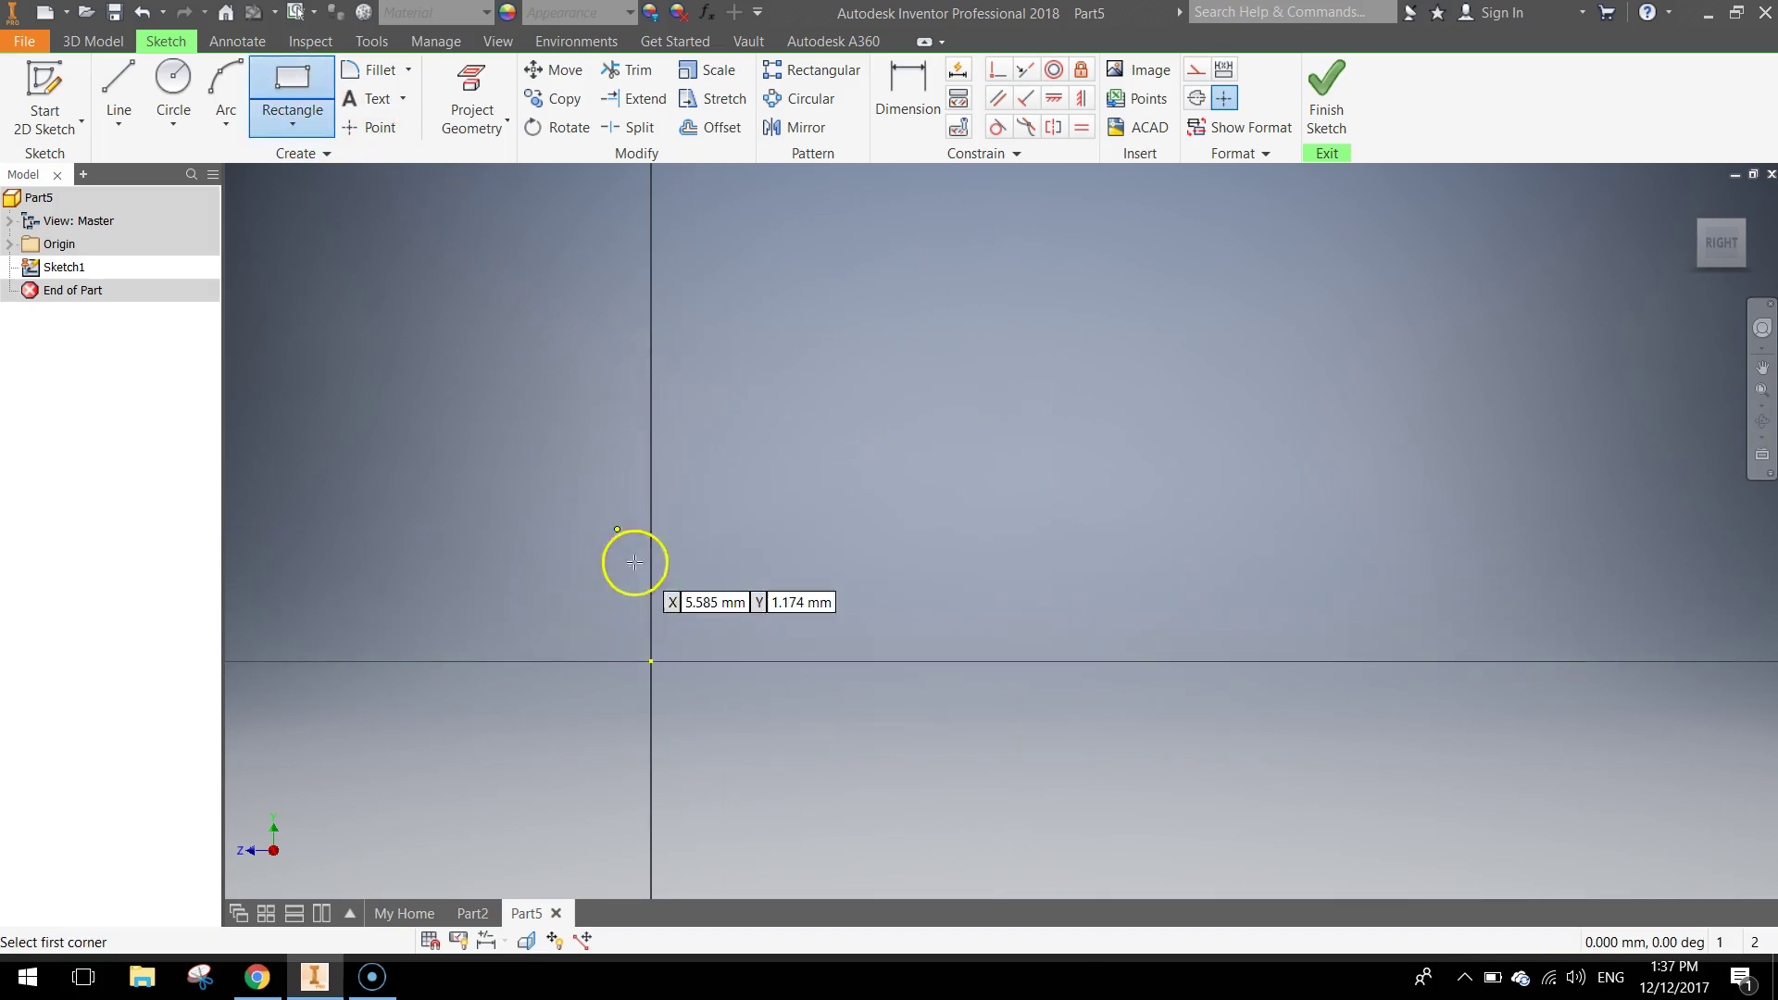
{"action": "left_click", "coordinate": [651, 661]}
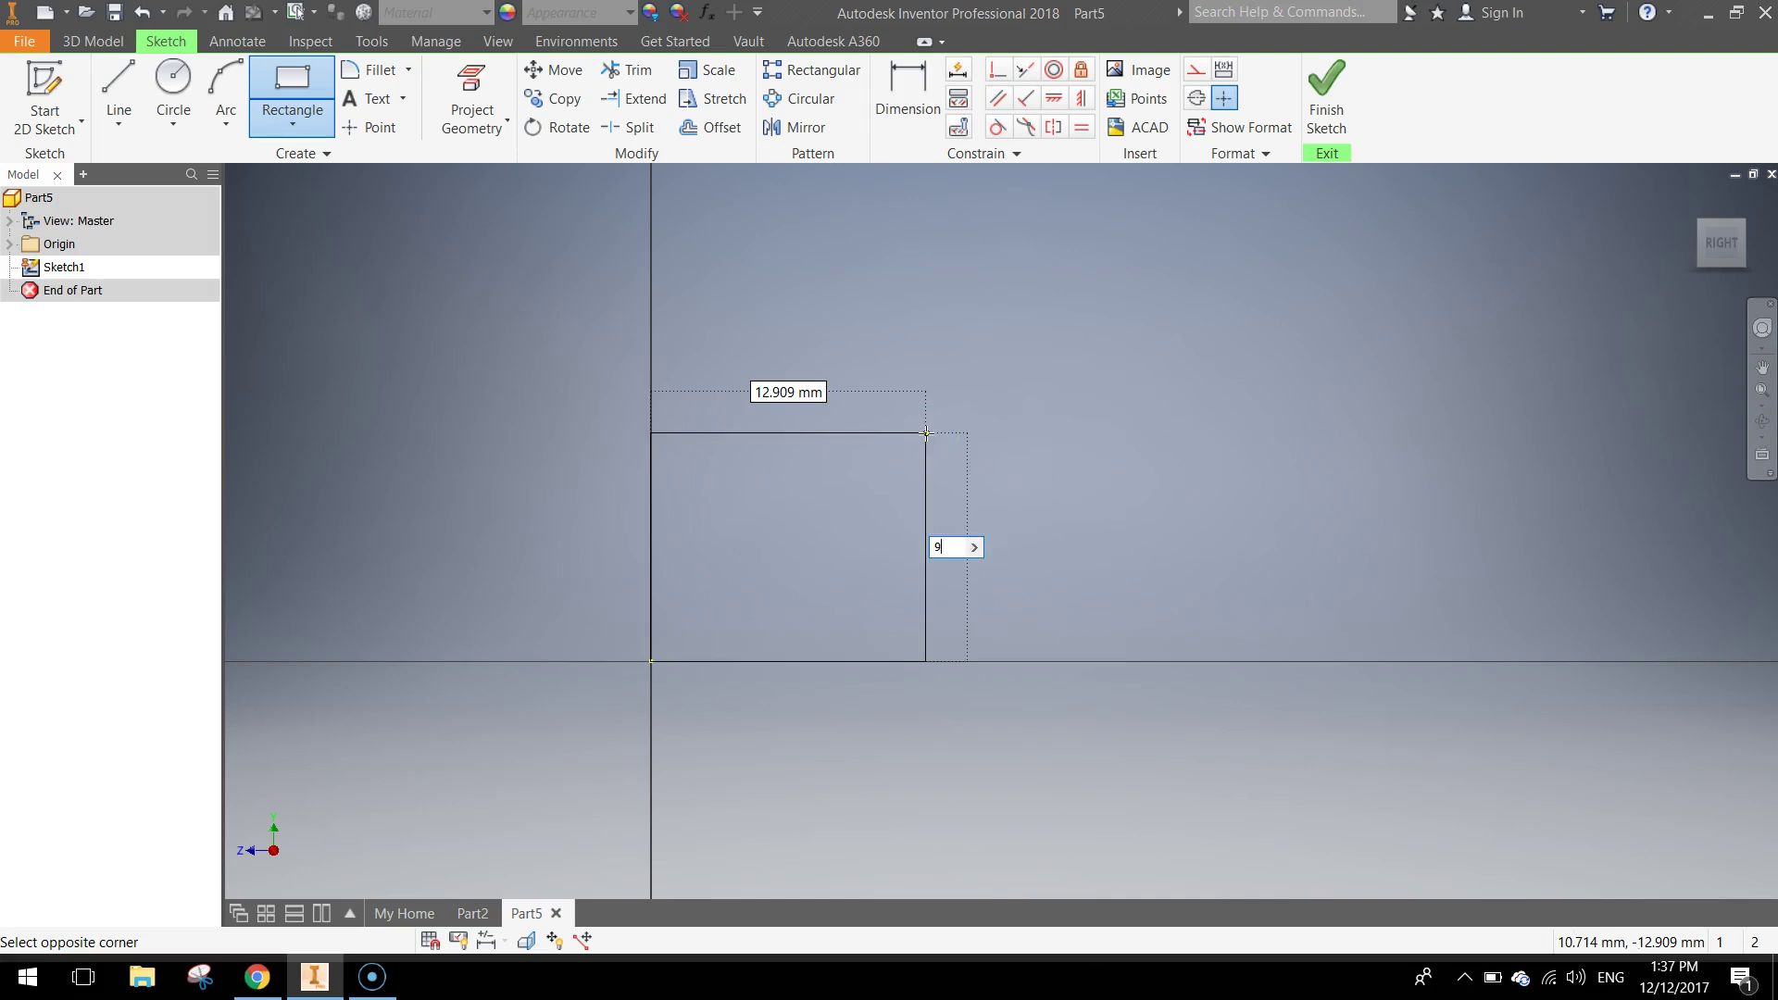
{"action": "key", "text": "Tab"}
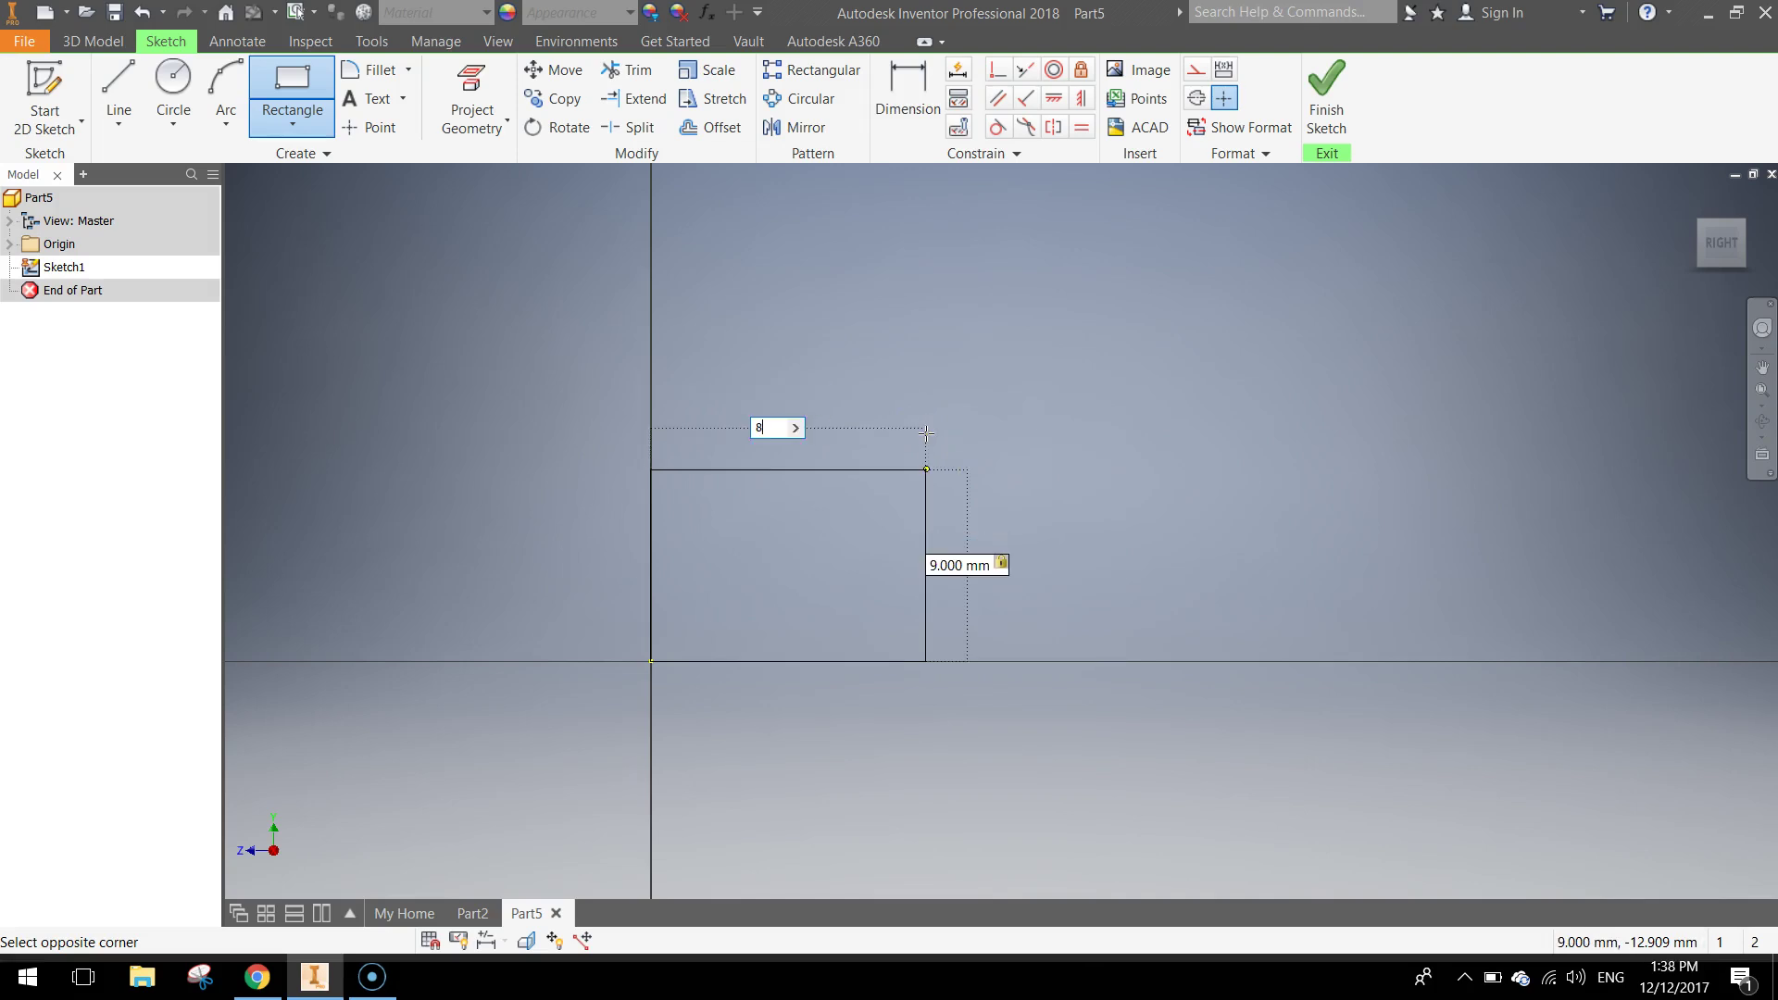
{"action": "type", "text": "8"}
{"action": "key", "text": "Tab"}
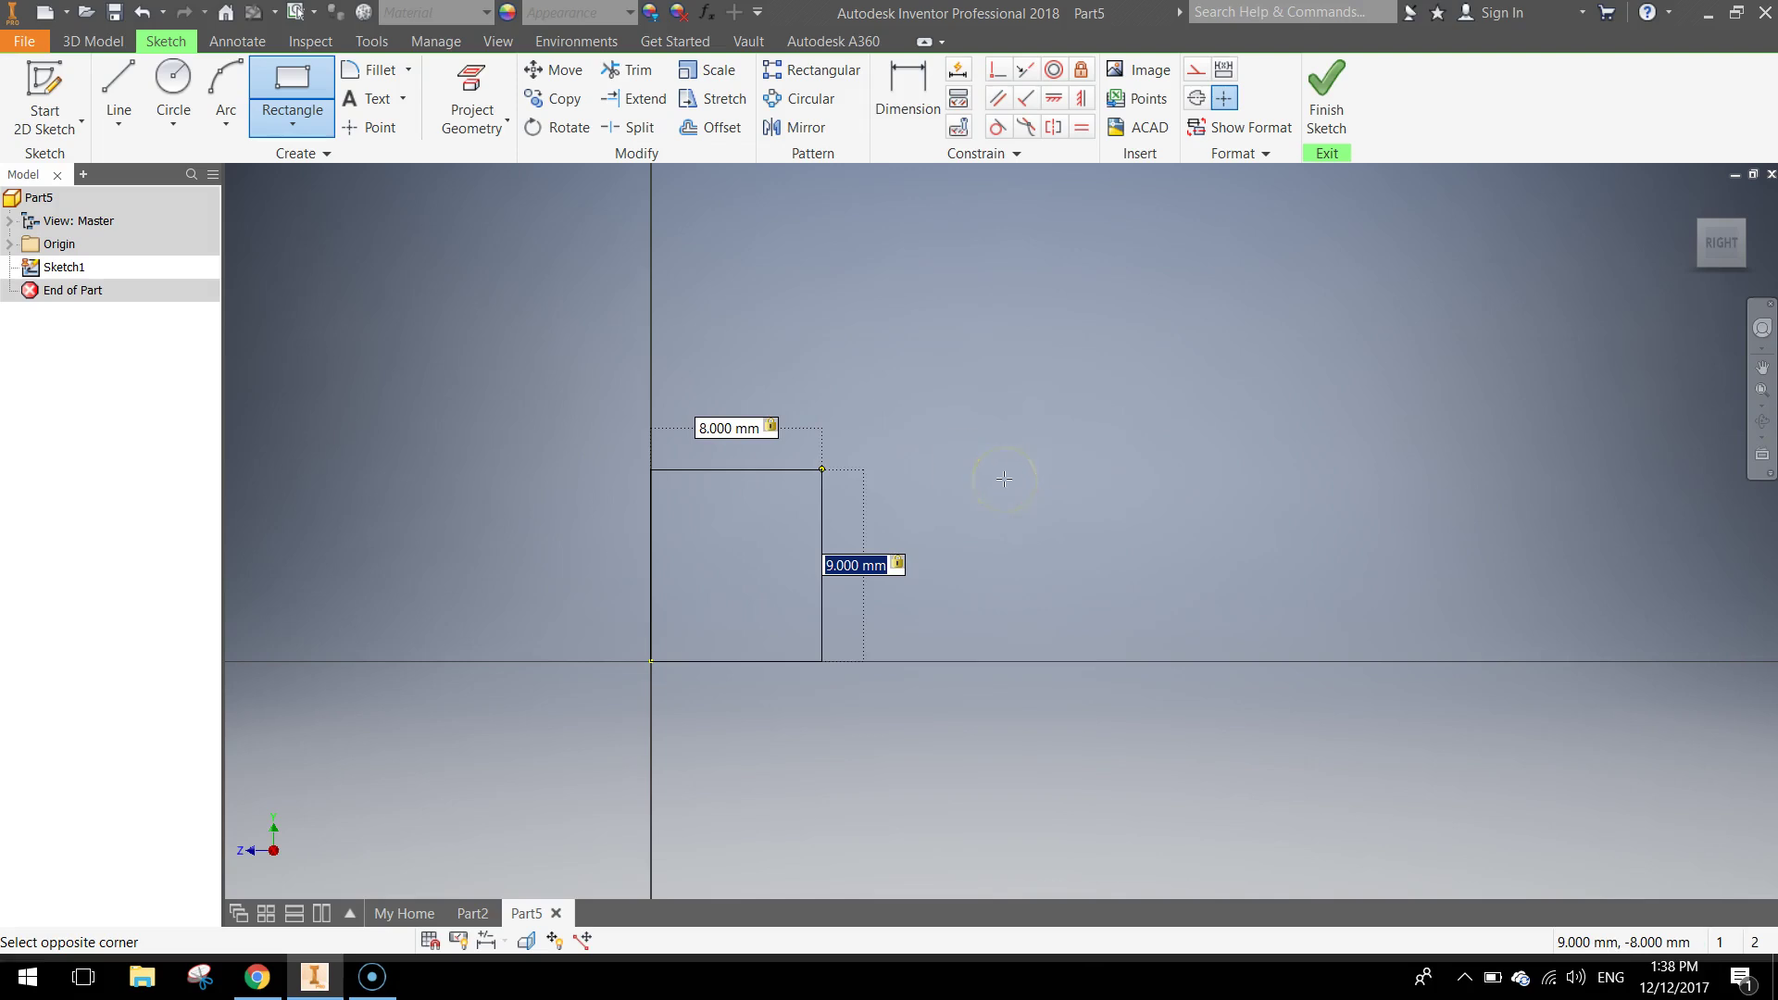
{"action": "key", "text": "Tab"}
{"action": "key", "text": "Tab"}
{"action": "key", "text": "Tab"}
{"action": "key", "text": "Tab"}
{"action": "key", "text": "Tab"}
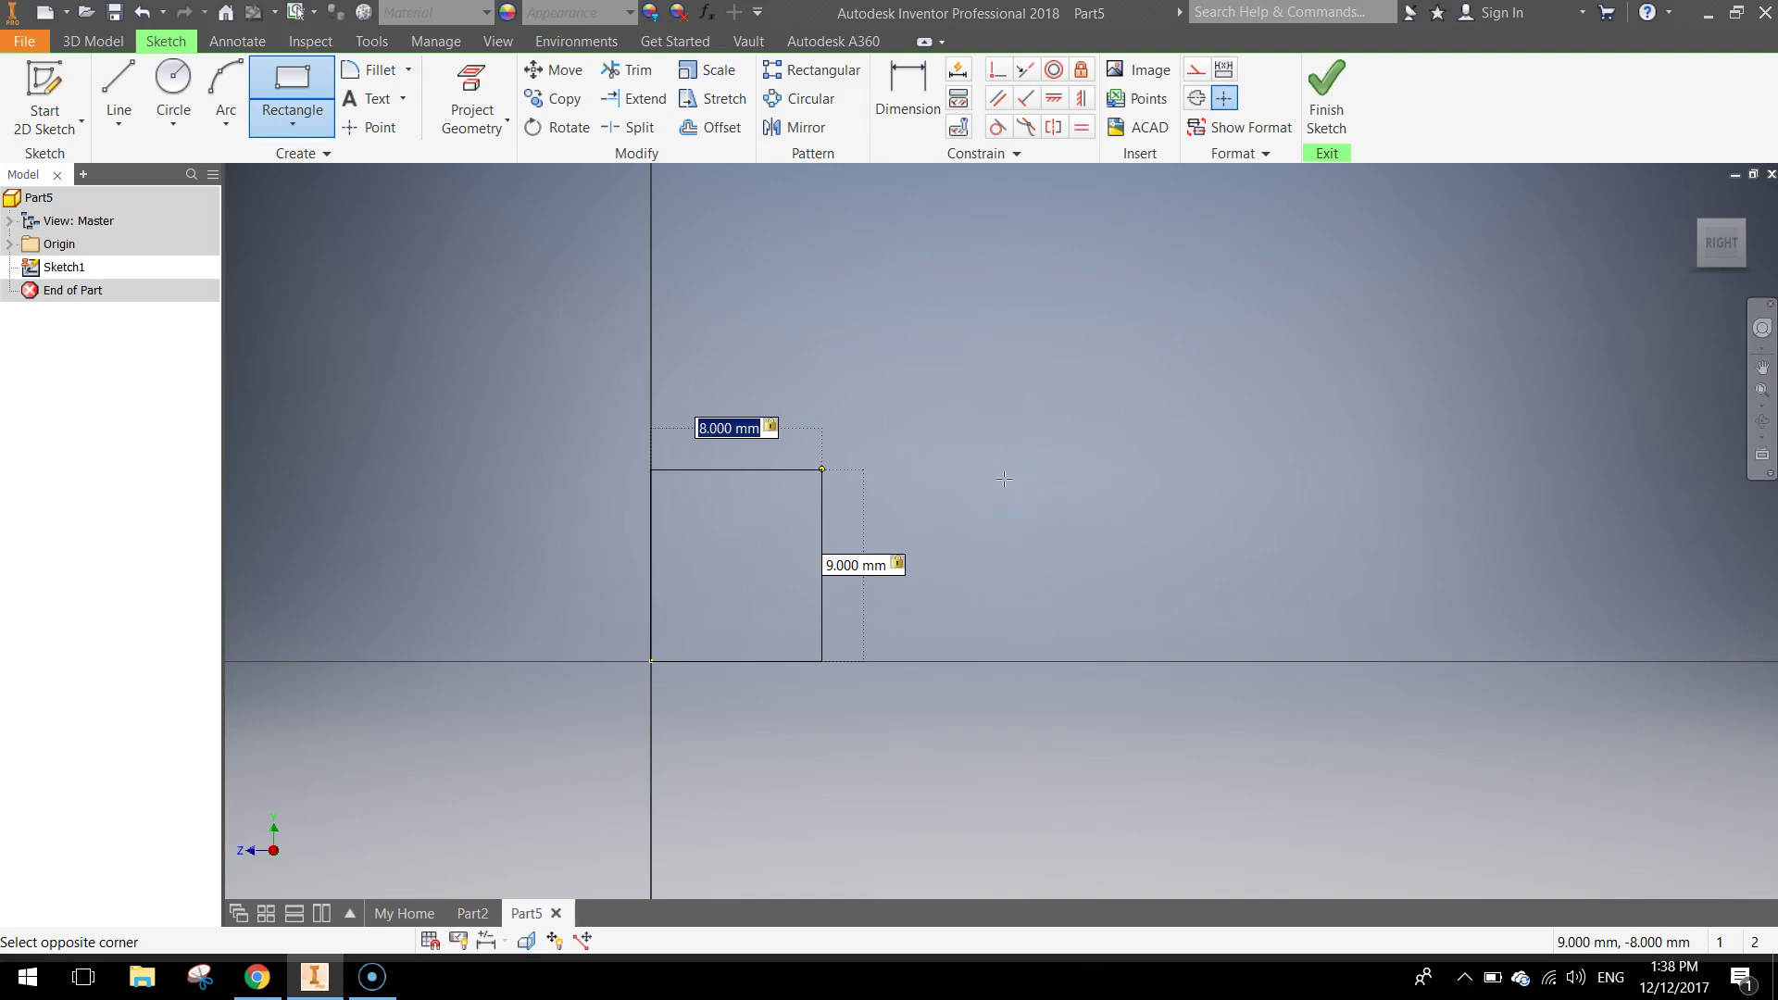
{"action": "key", "text": "Return"}
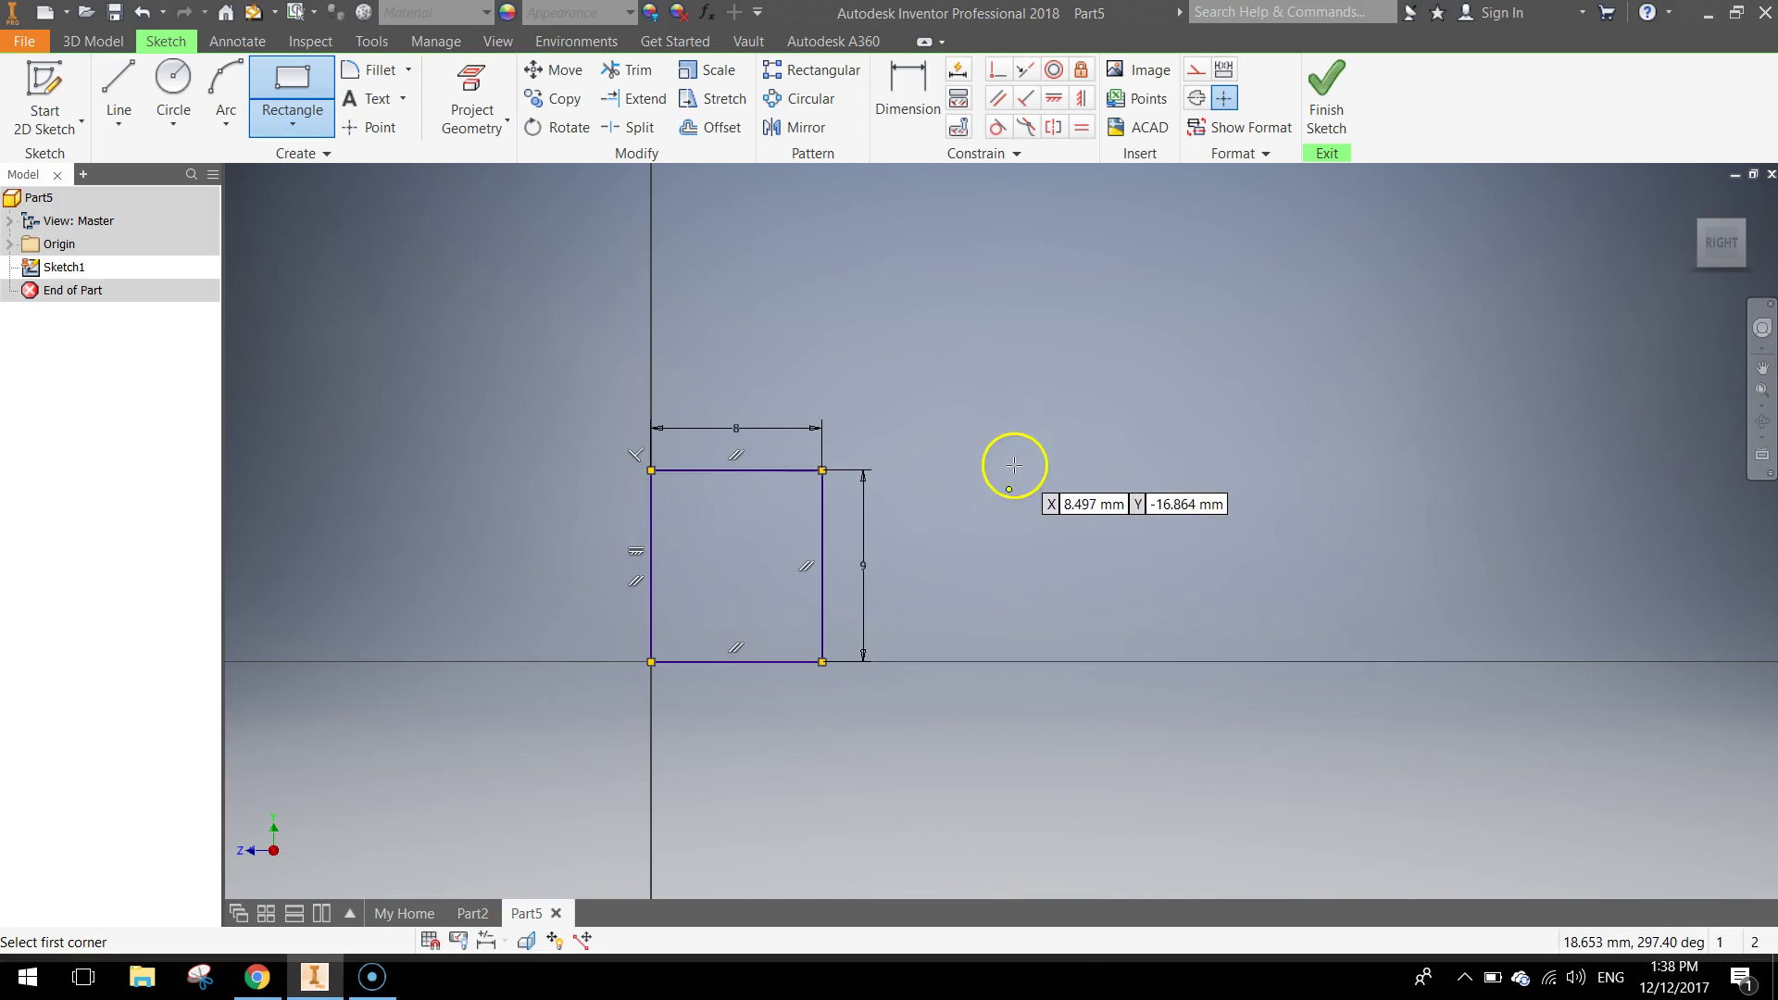
Finish the sketch and extrude the rectangle 8 mm into a solid block.
{"action": "left_click", "coordinate": [1326, 98]}
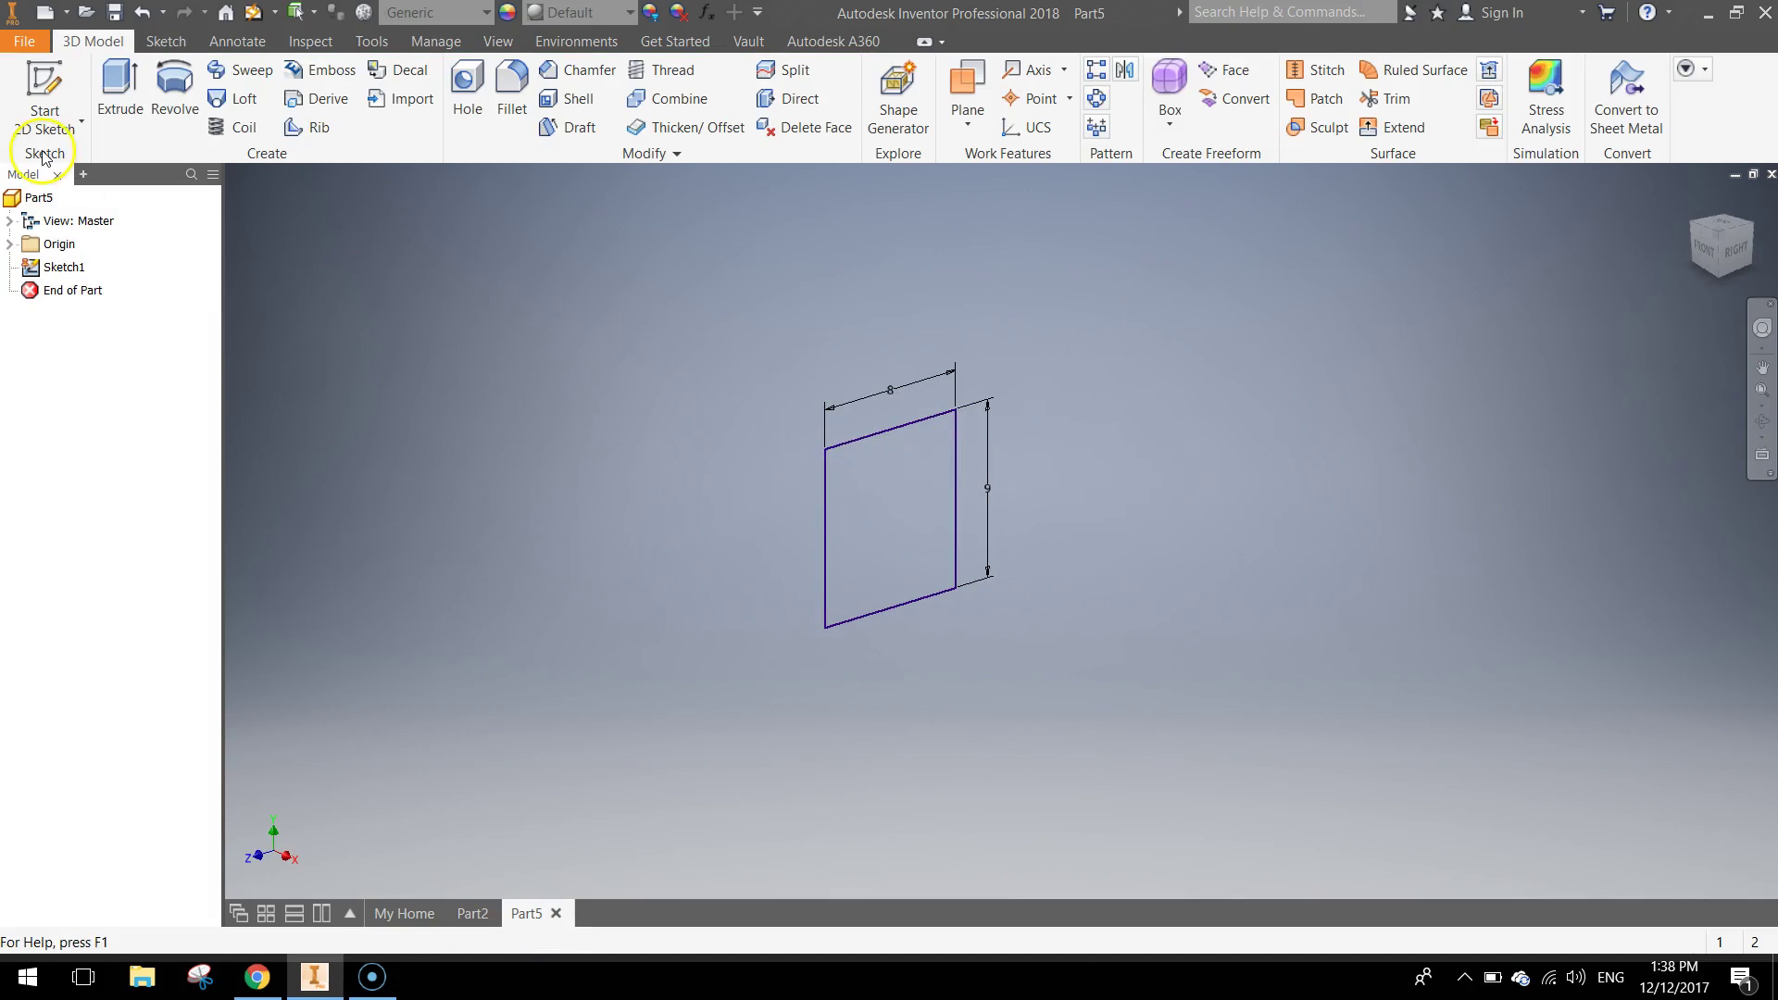
{"action": "left_click", "coordinate": [120, 83]}
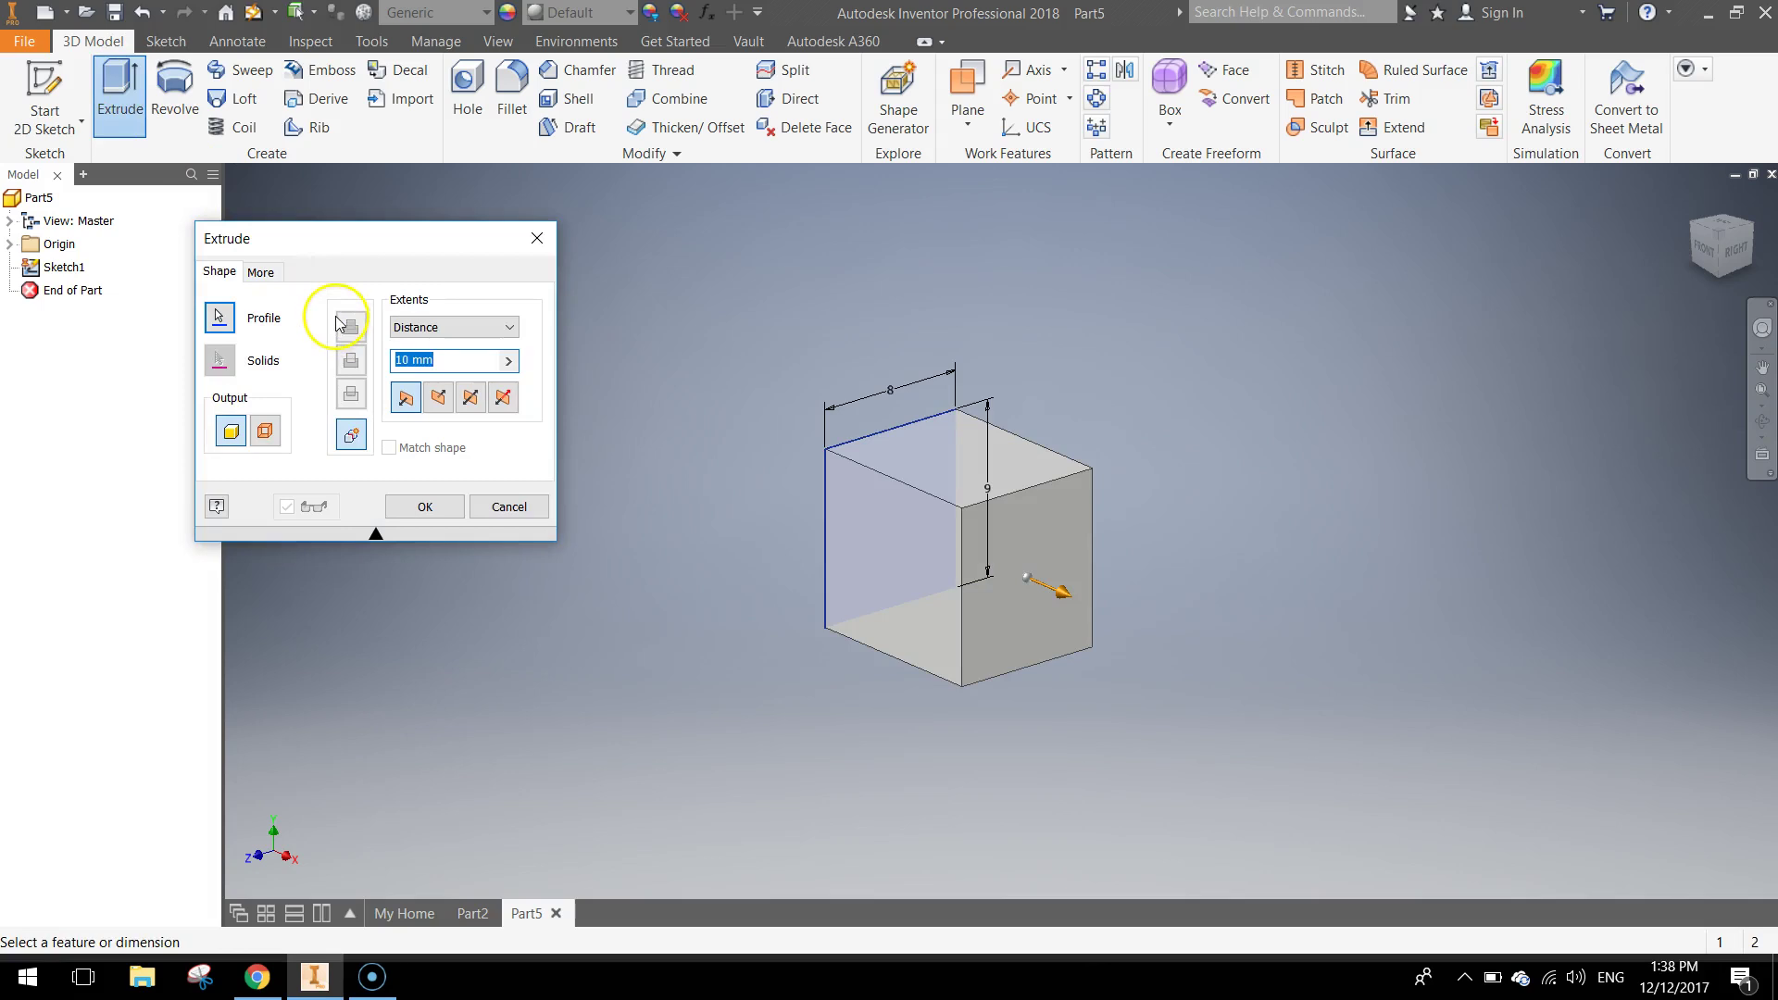
{"action": "type", "text": "8"}
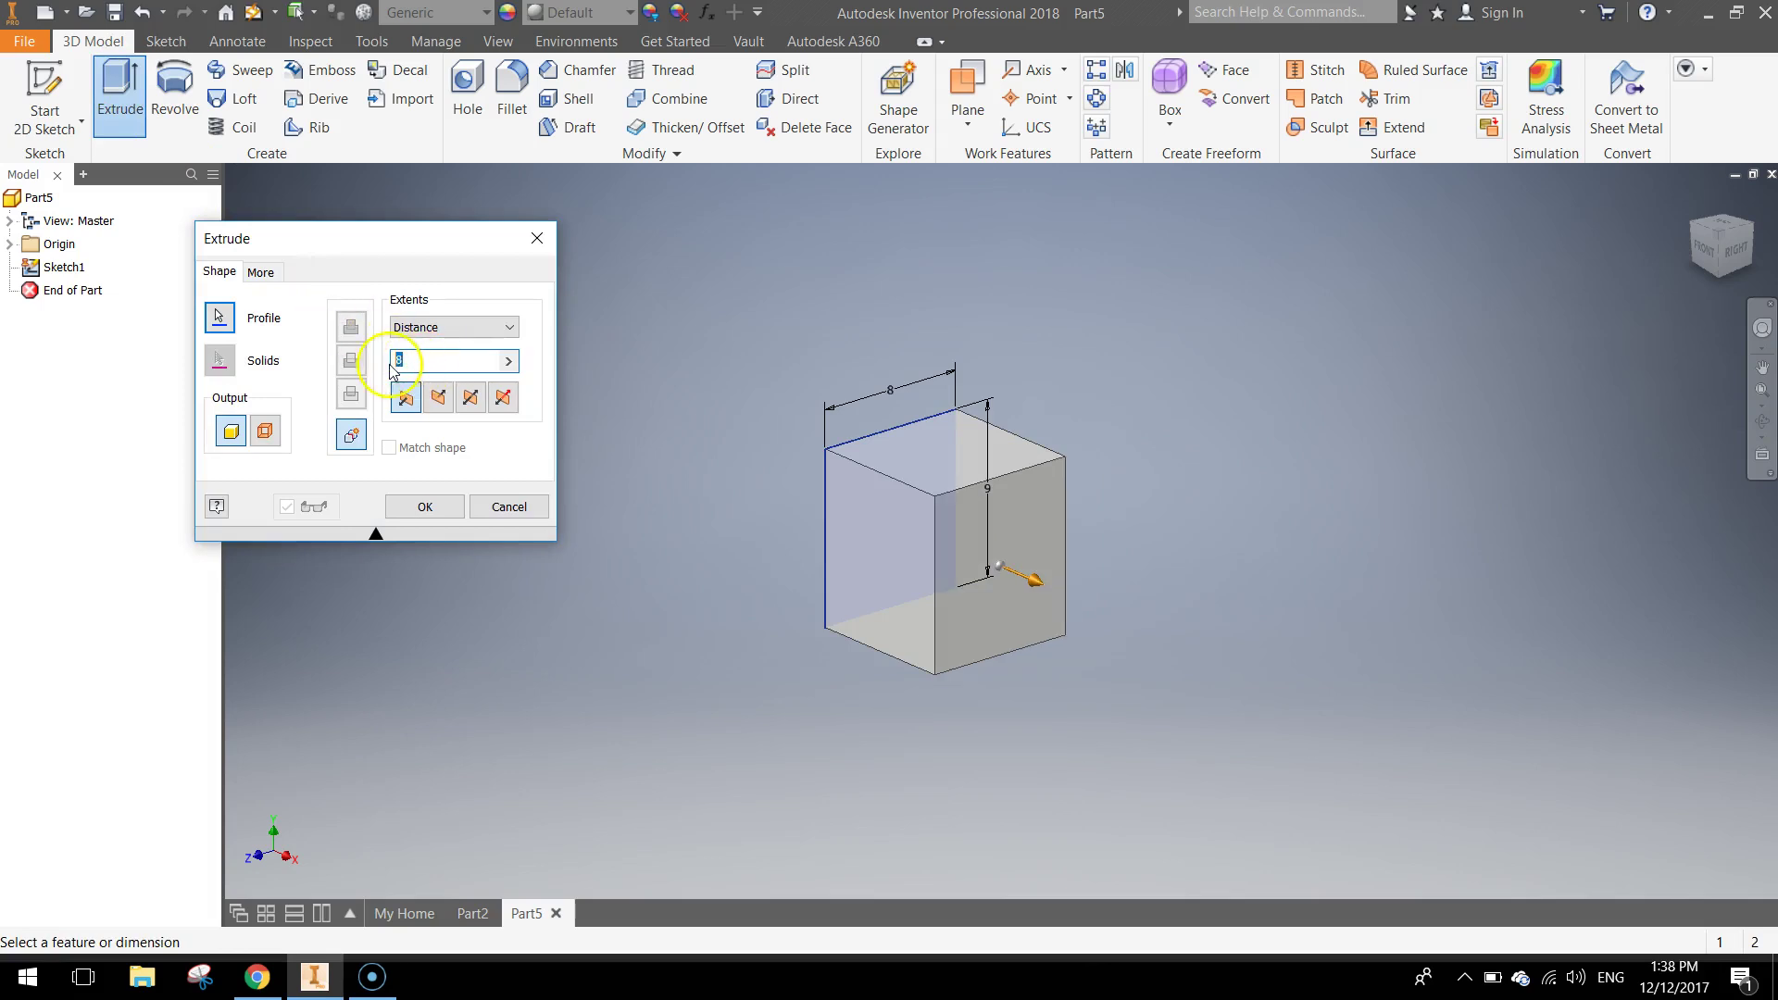
{"action": "left_click", "coordinate": [425, 507]}
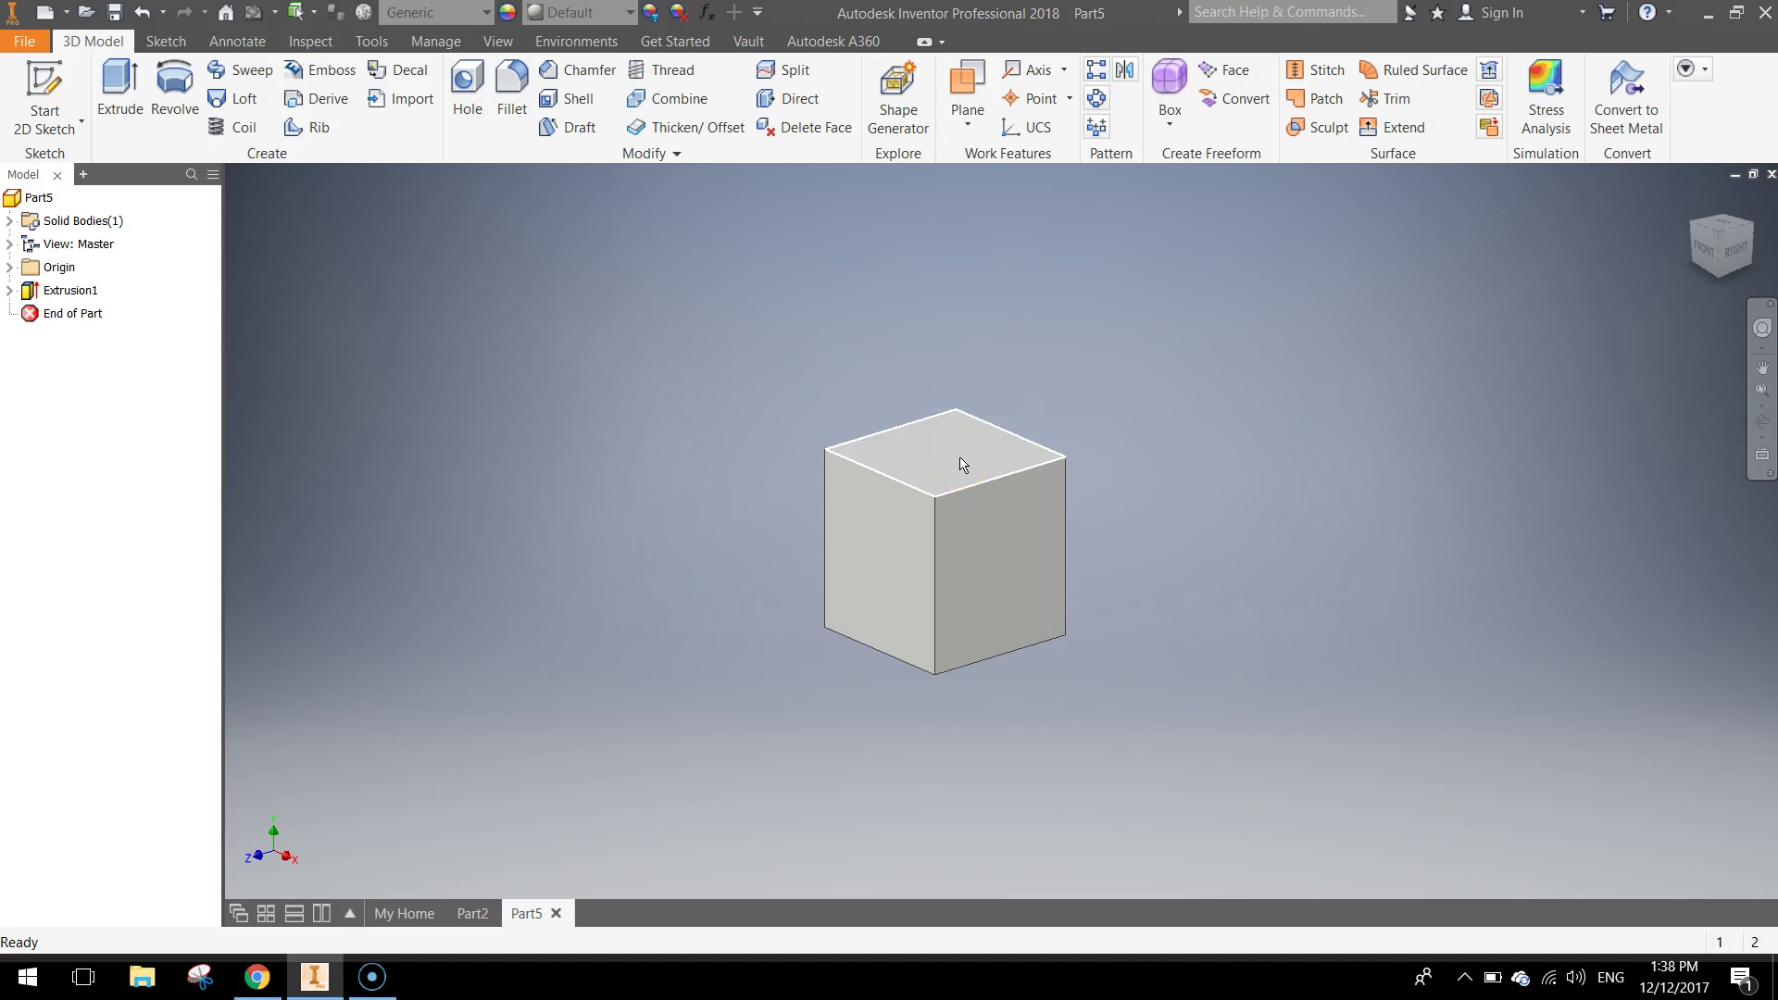
Start a new sketch on the block's top face.
{"action": "left_click", "coordinate": [57, 82]}
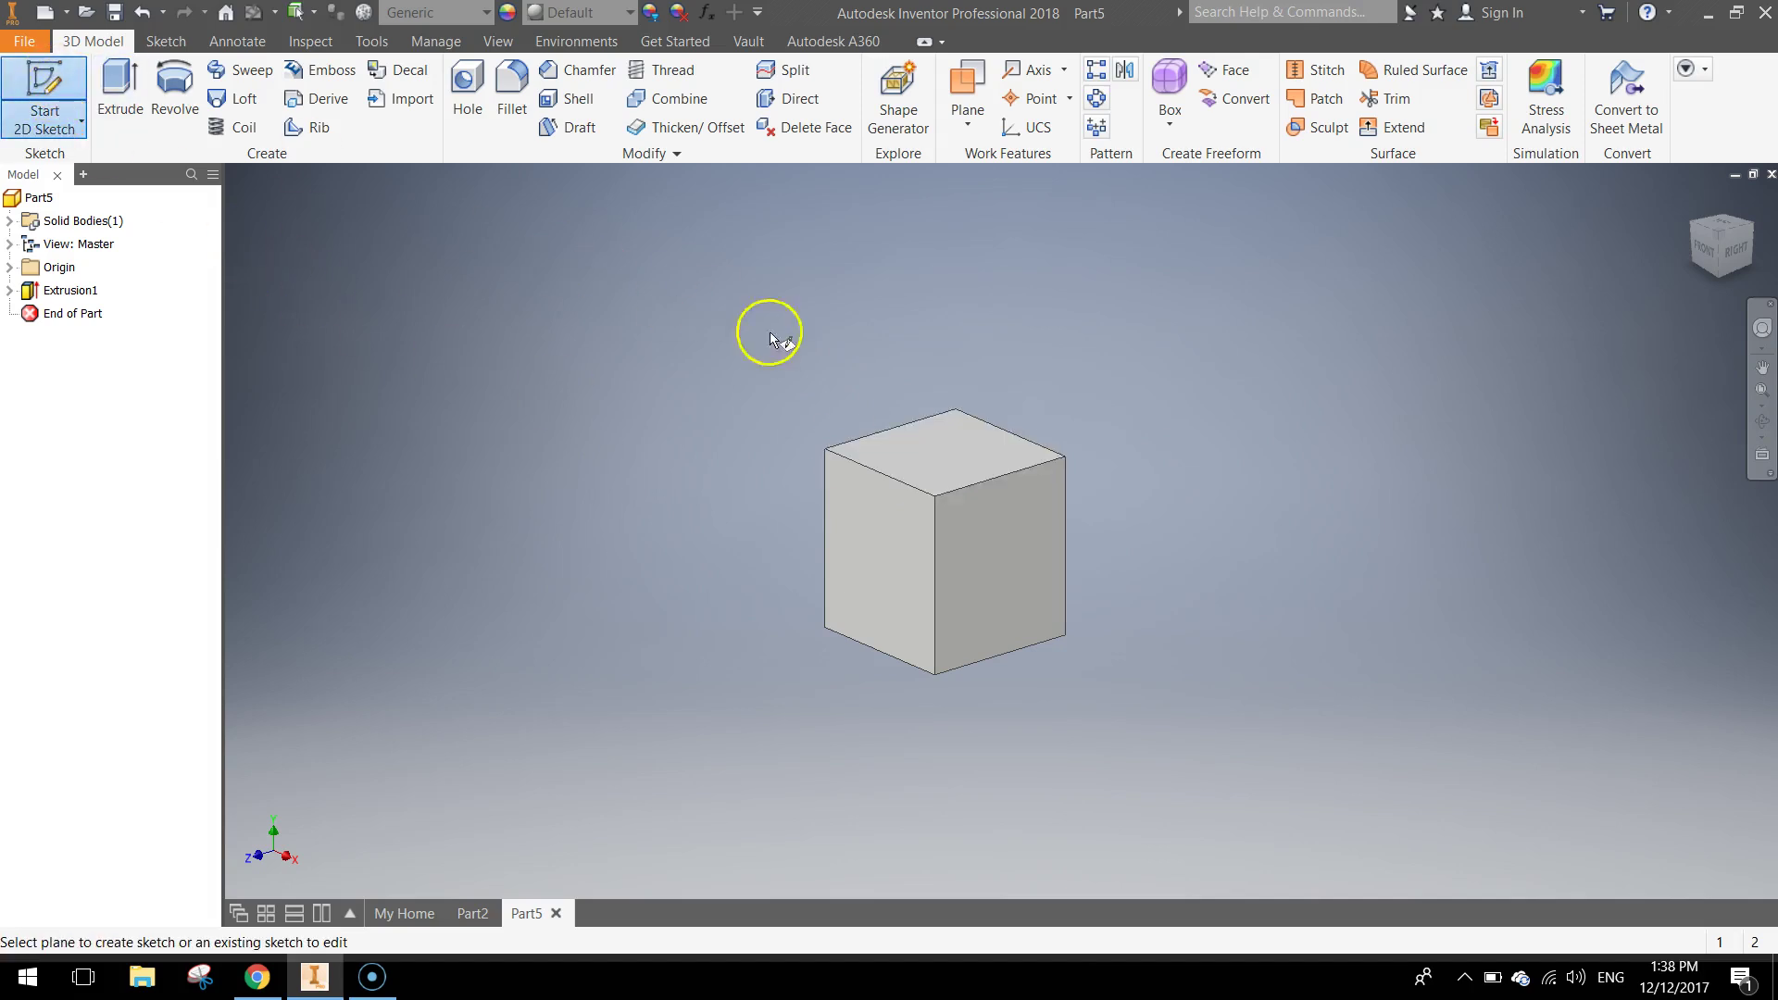
{"action": "left_click", "coordinate": [969, 465]}
{"action": "middle_click_drag", "start_coordinate": [1078, 648], "coordinate": [922, 582]}
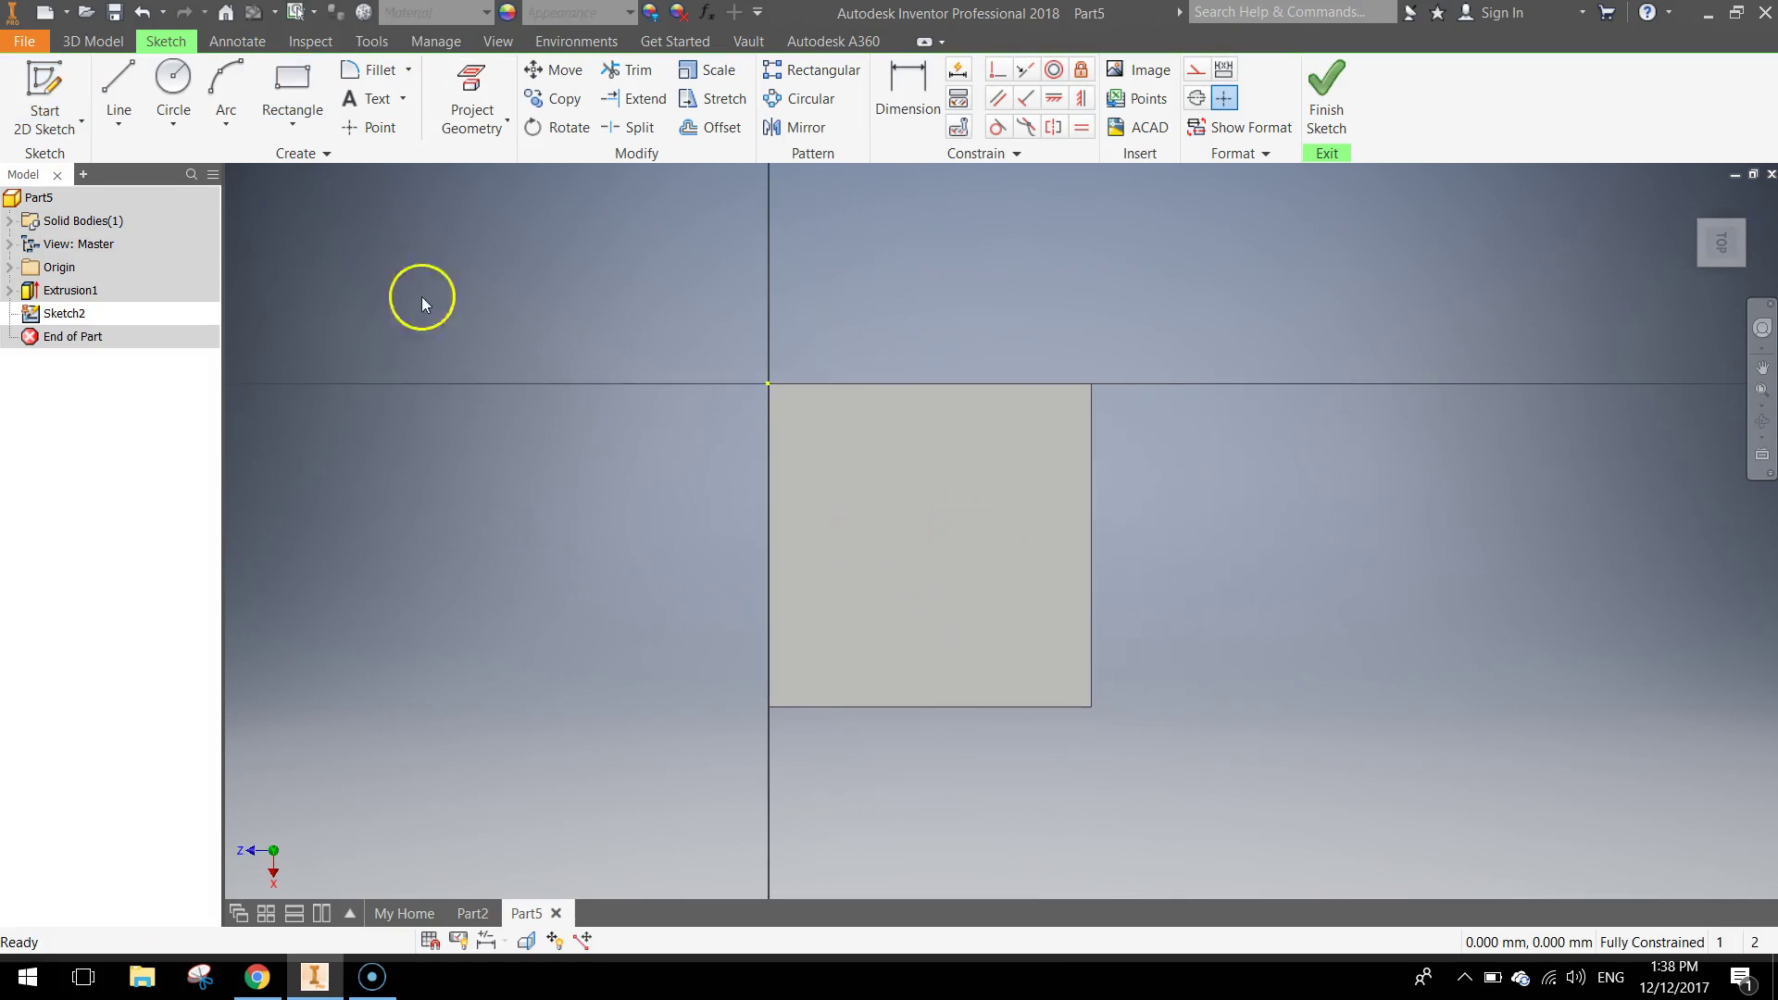
Draw vertical and horizontal construction lines joining the top face's edge midpoints.
{"action": "left_click", "coordinate": [115, 88]}
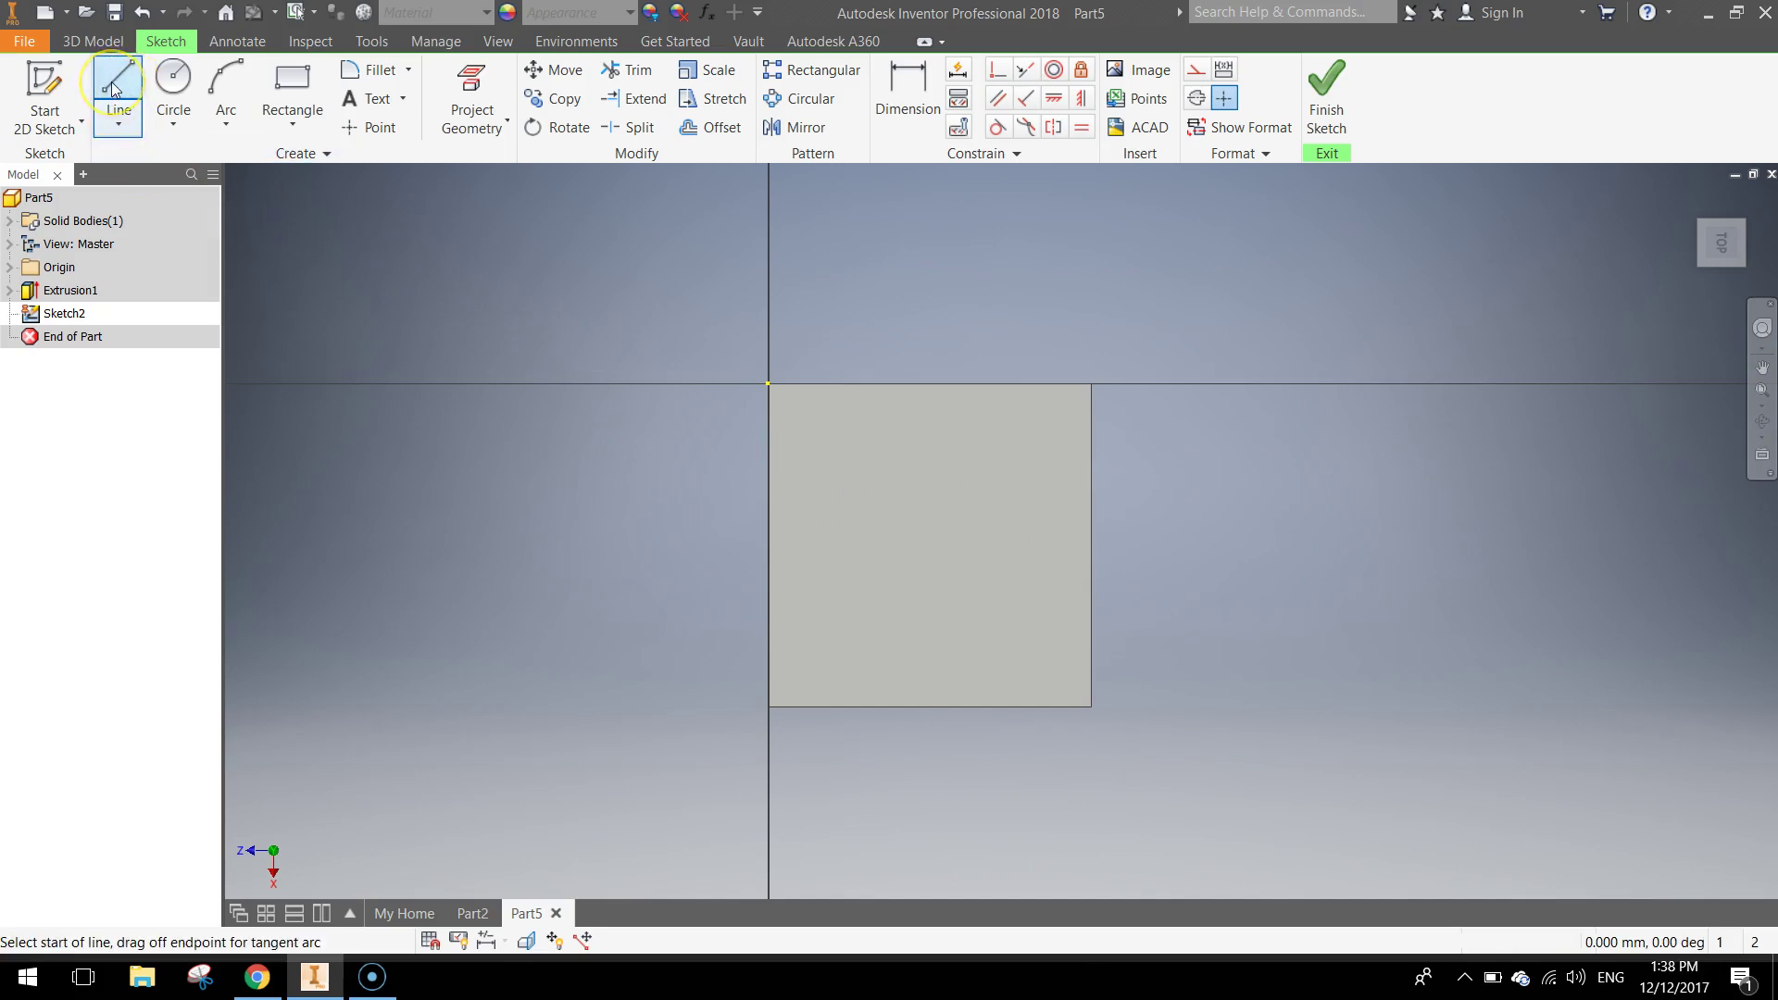
{"action": "left_click", "coordinate": [1197, 72]}
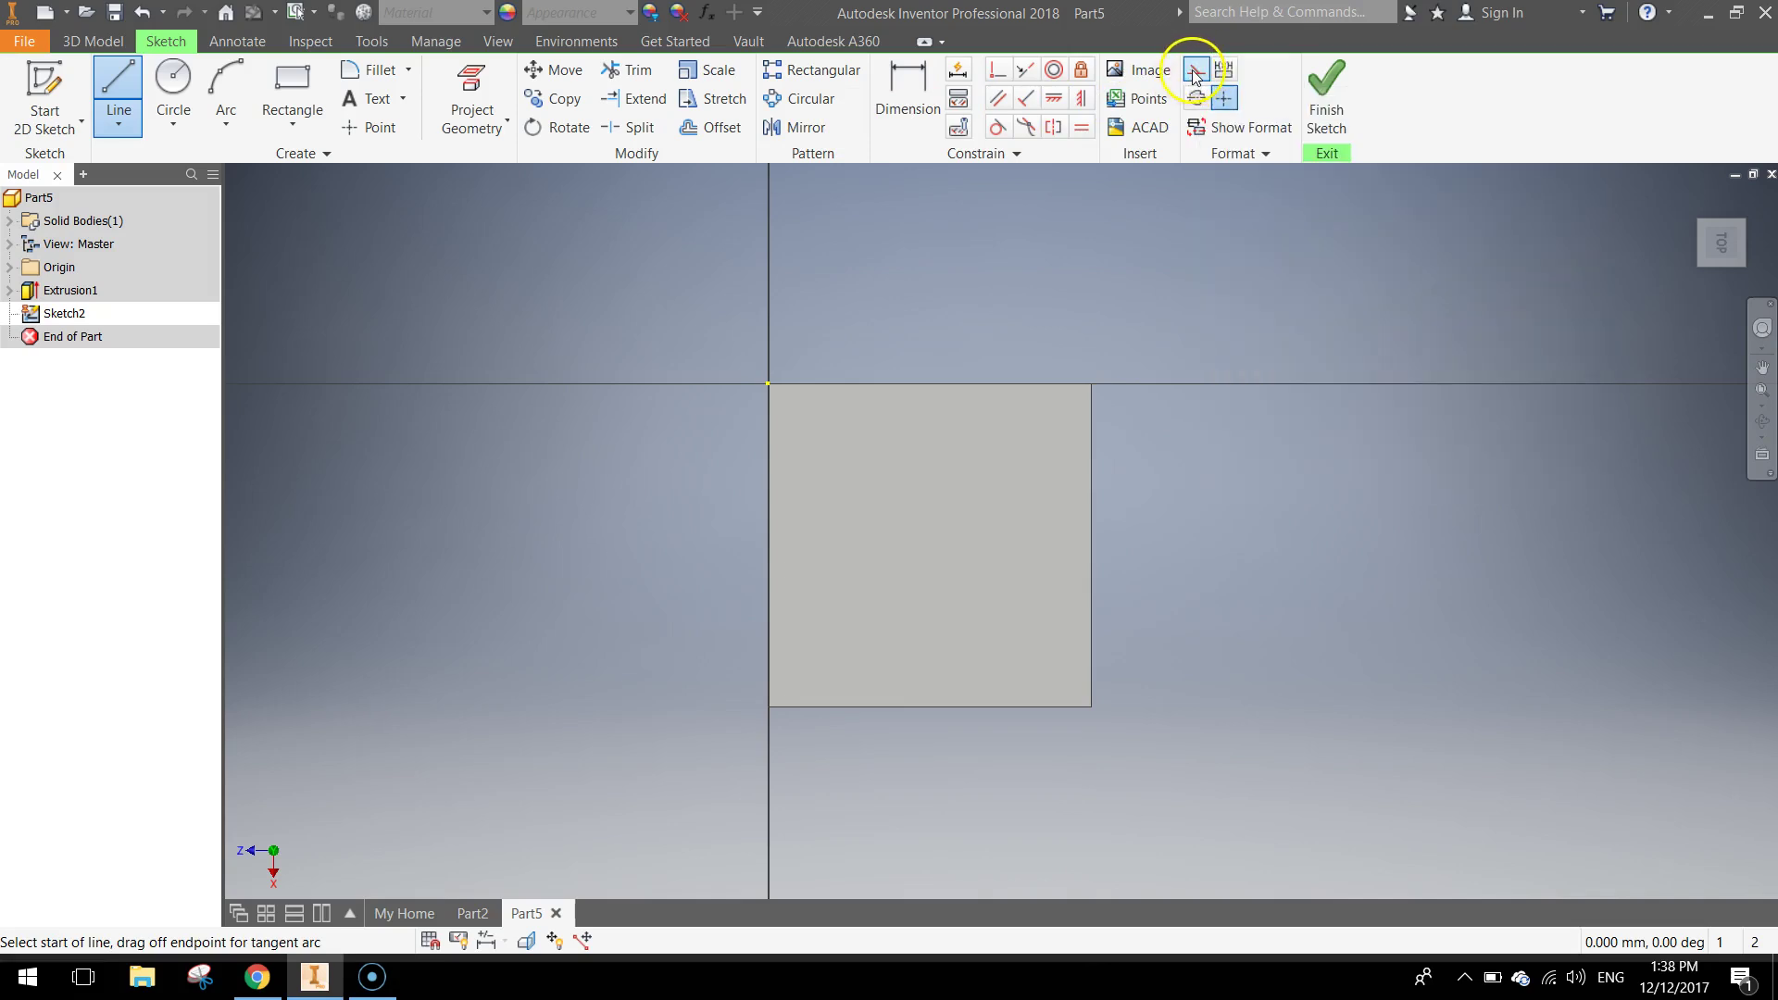
{"action": "left_click", "coordinate": [926, 384]}
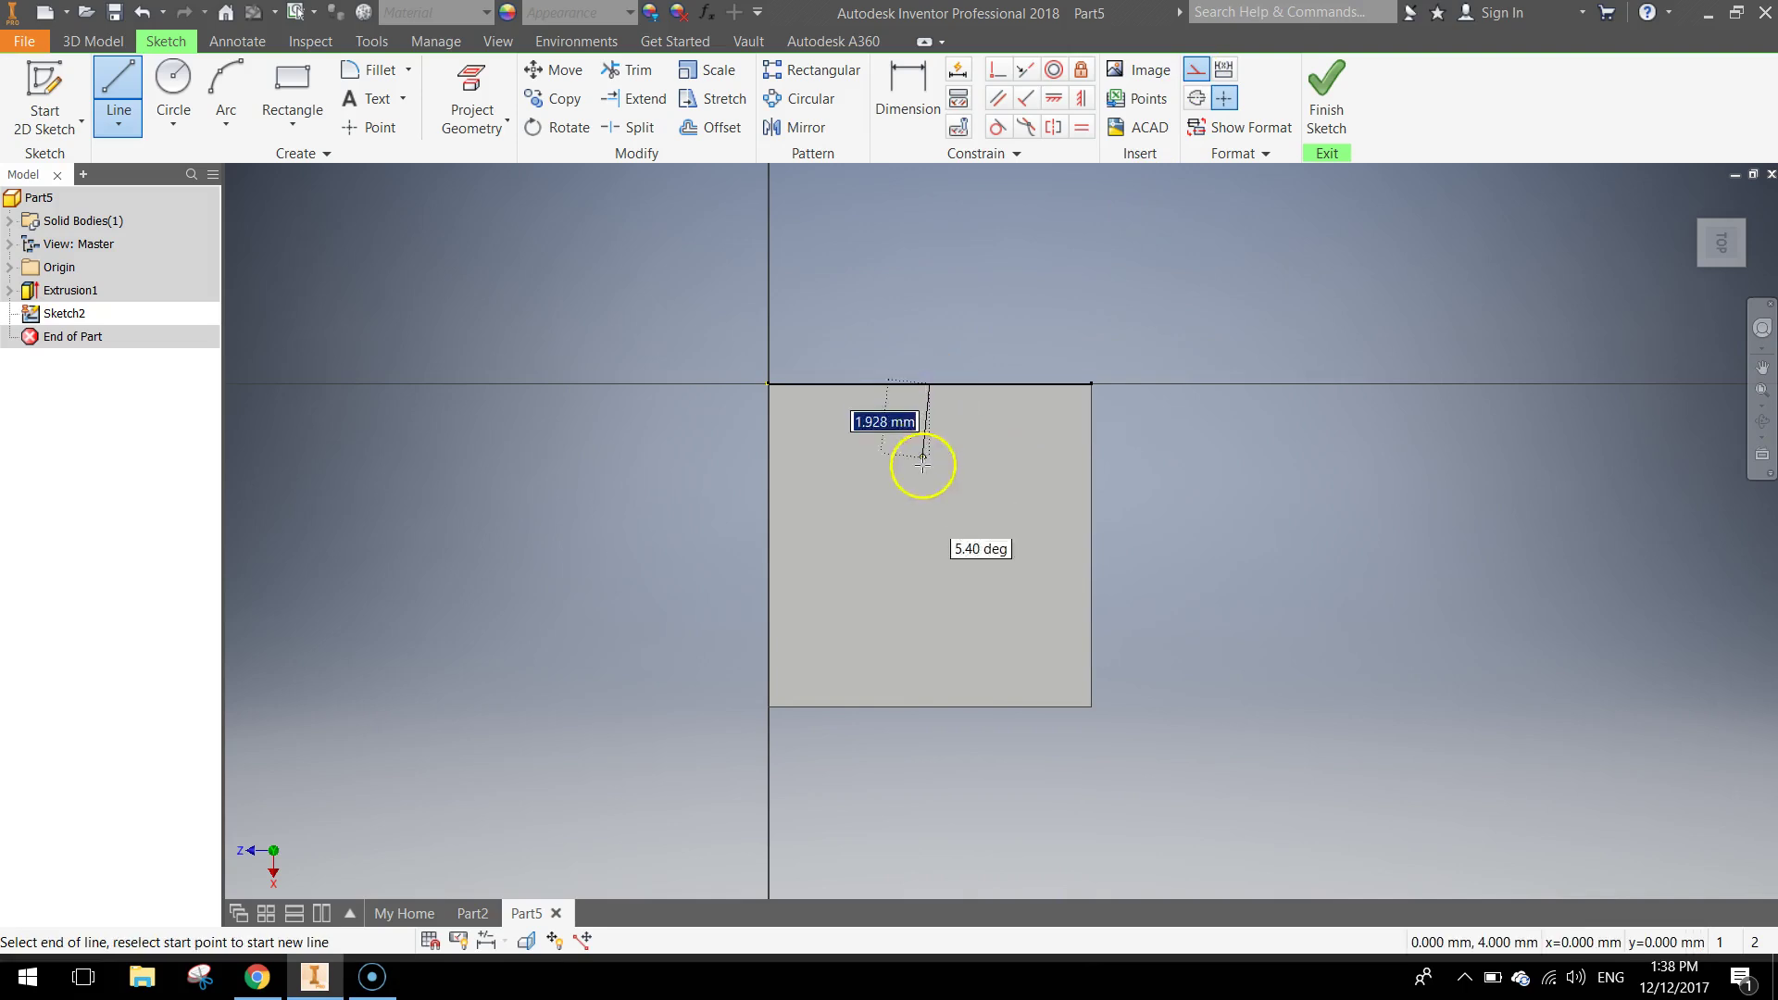
{"action": "left_click", "coordinate": [930, 707]}
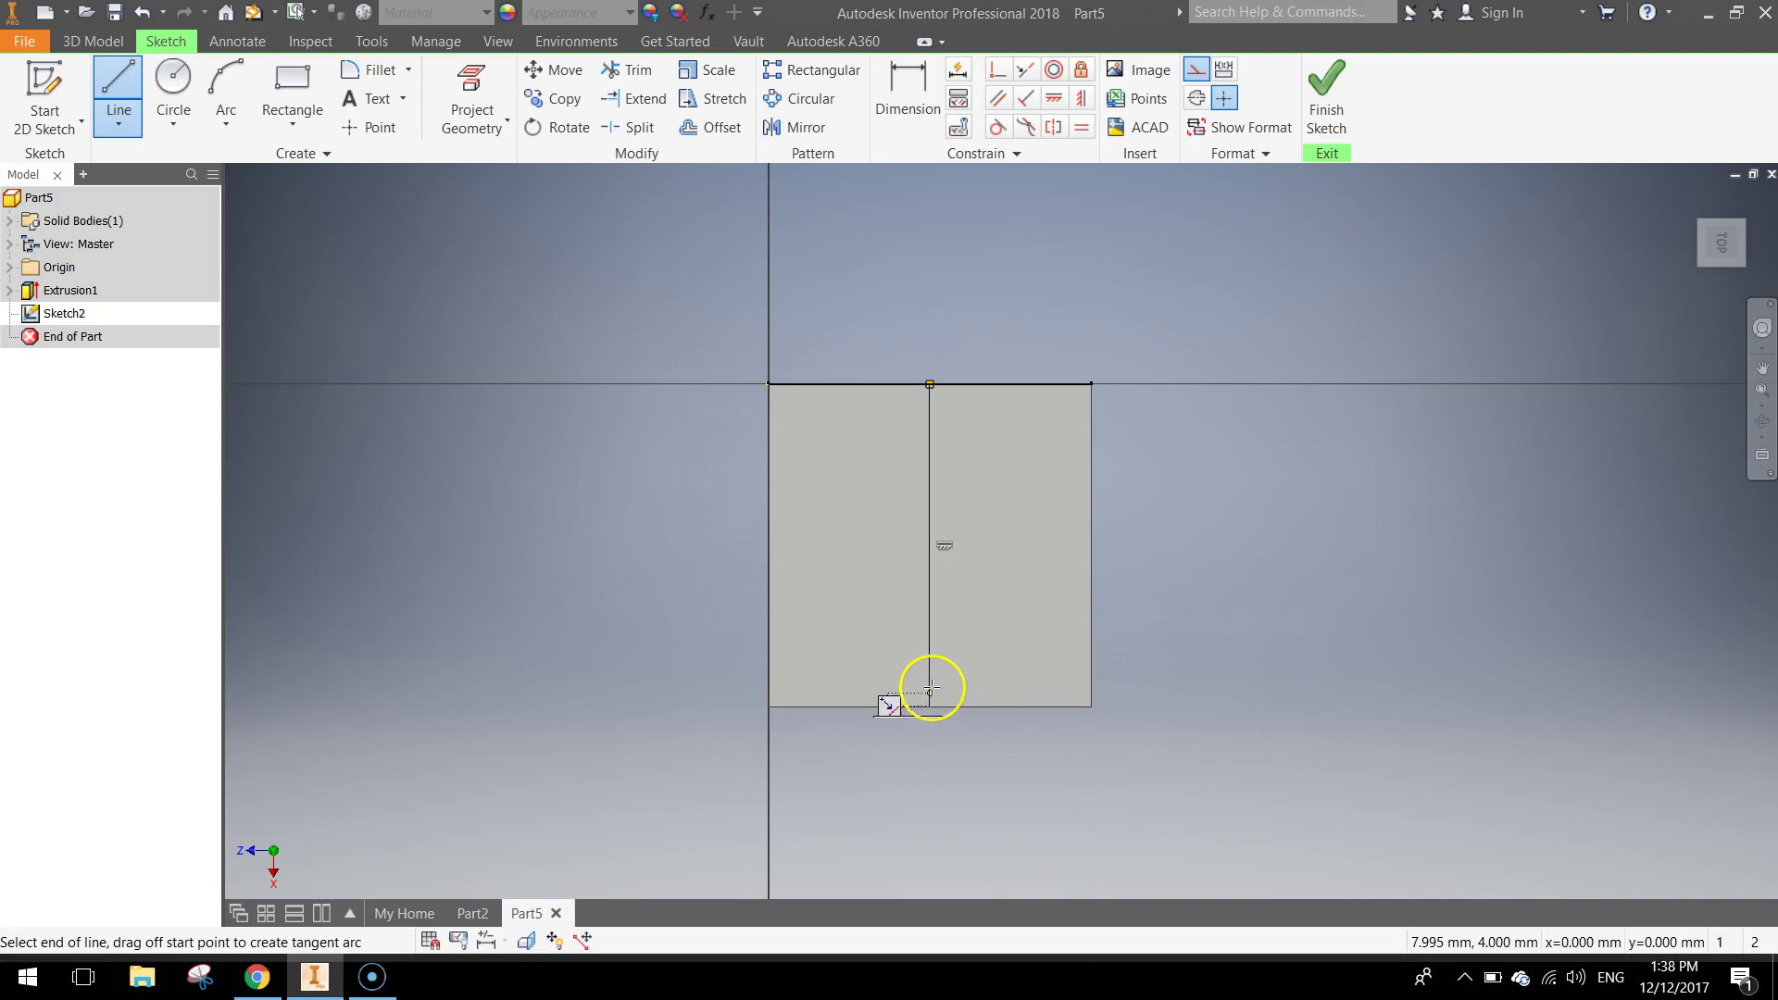
{"action": "left_click", "coordinate": [930, 706]}
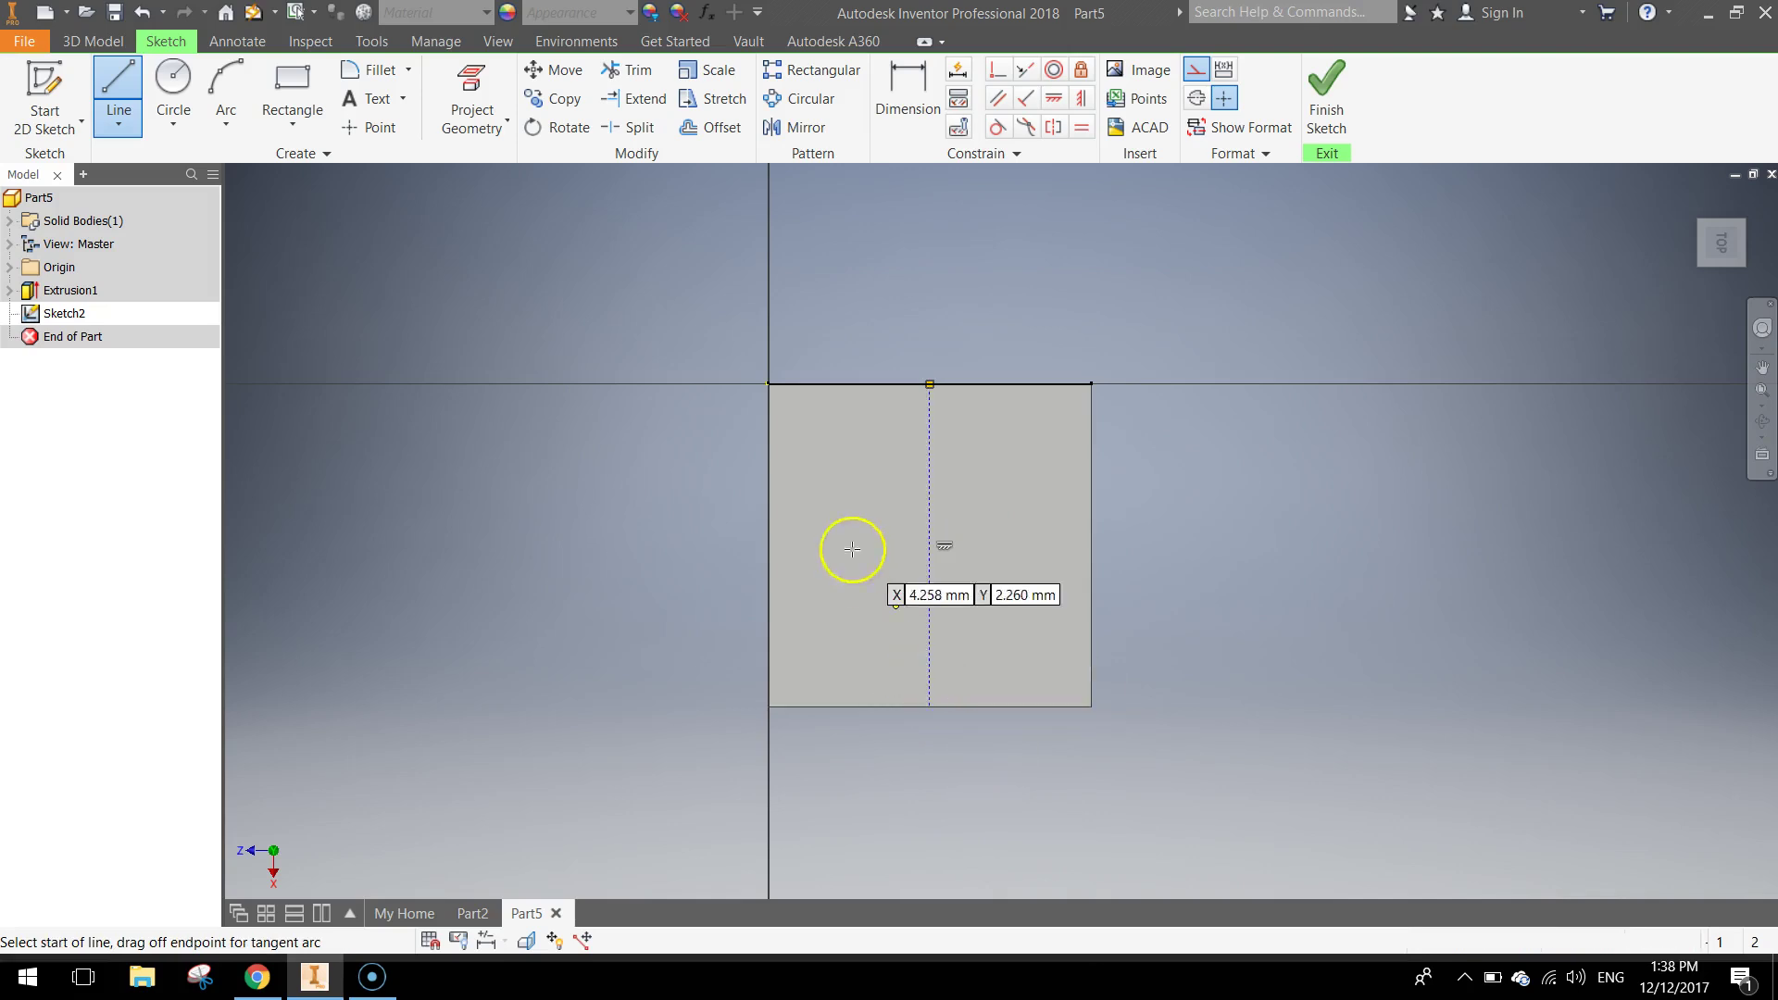
{"action": "left_click", "coordinate": [768, 546]}
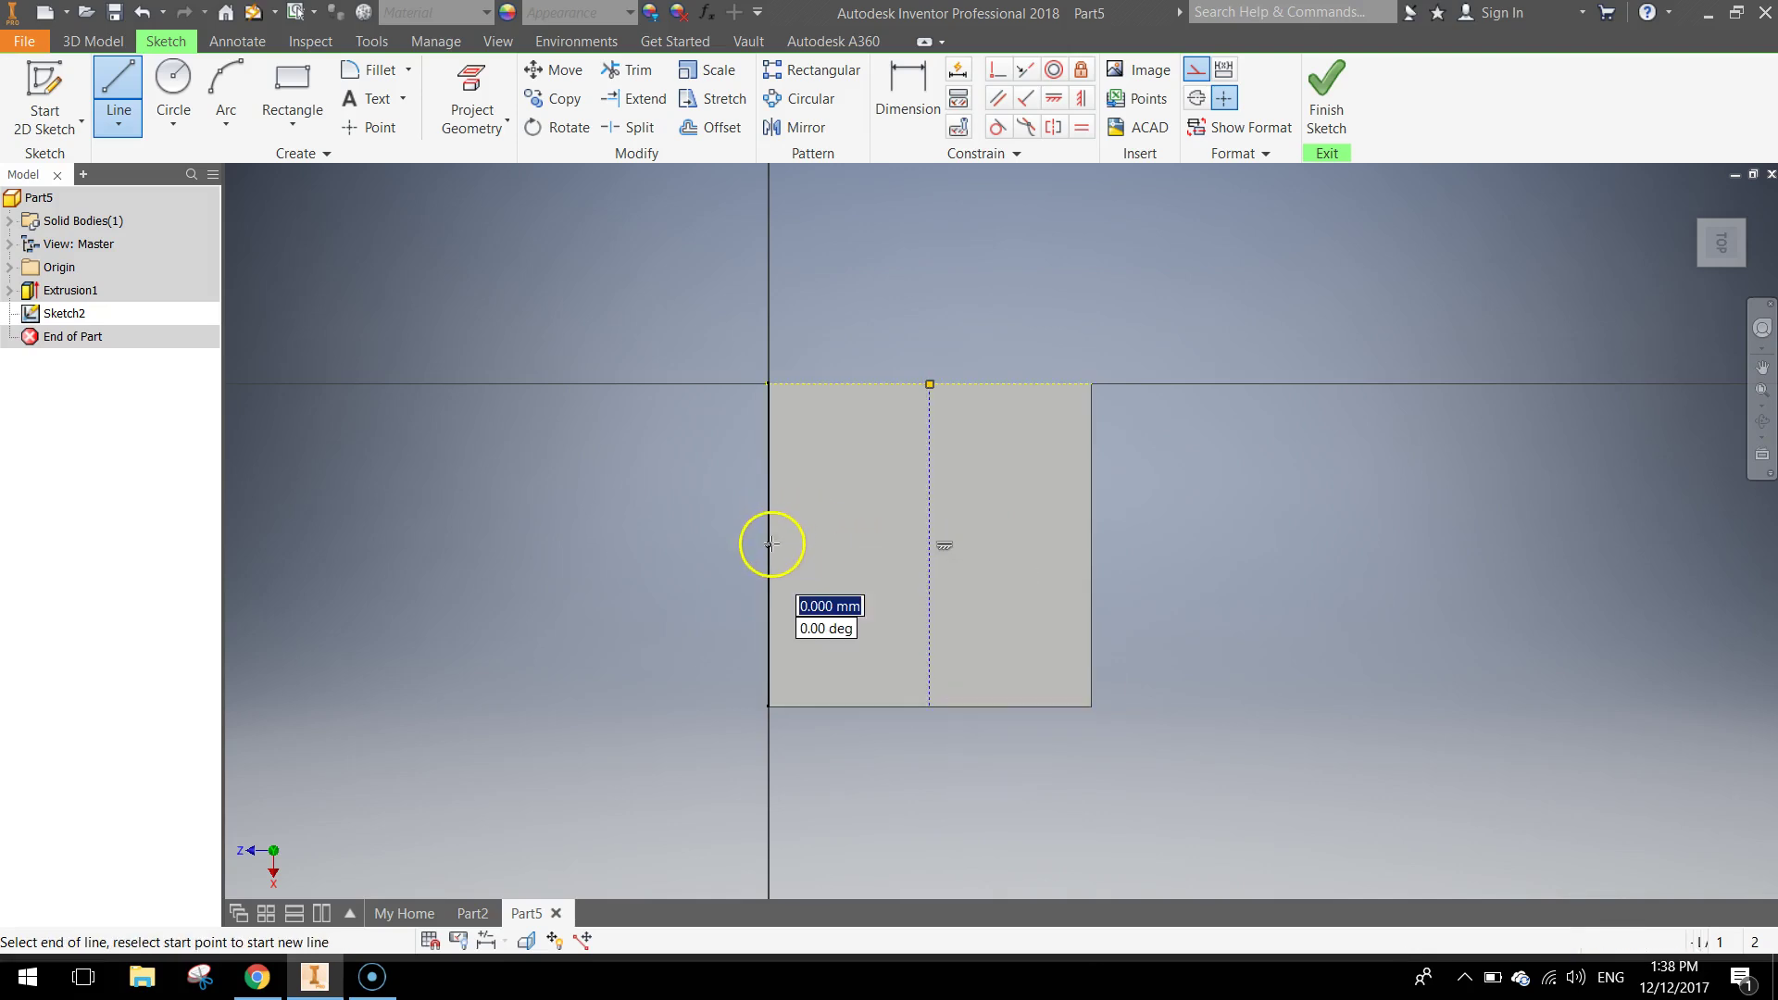
{"action": "left_click", "coordinate": [1089, 546]}
{"action": "key", "text": "Escape"}
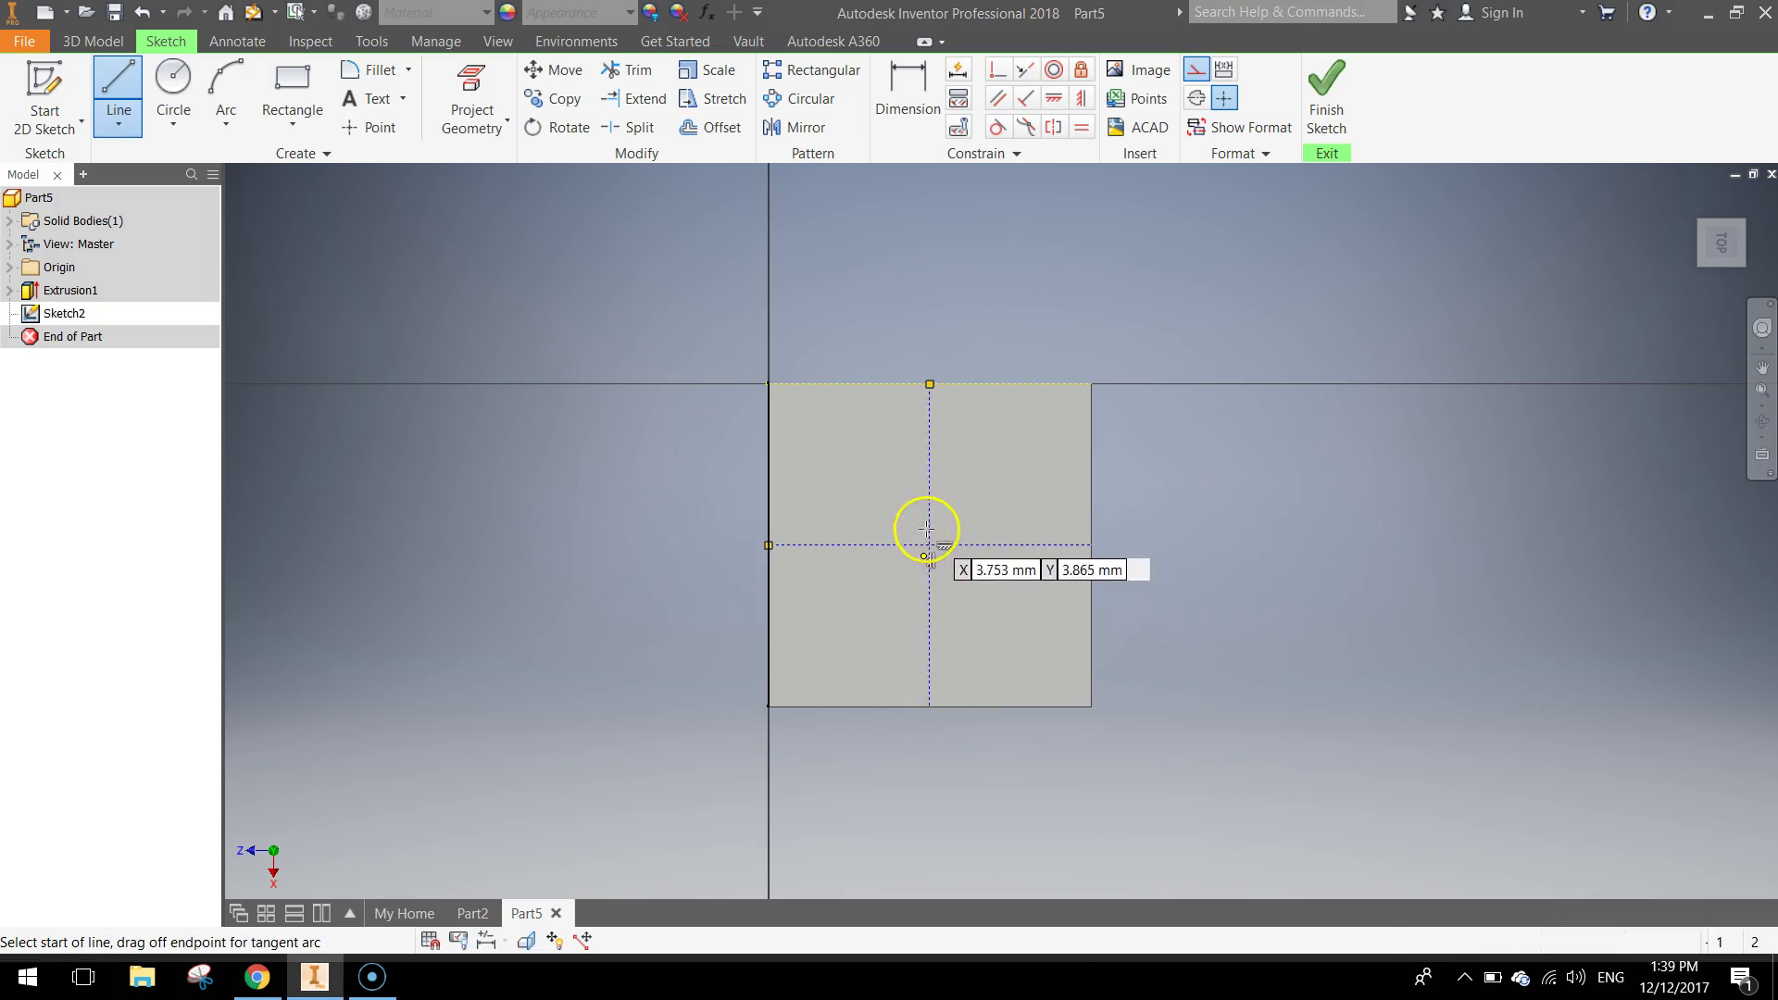
{"action": "left_click", "coordinate": [181, 80]}
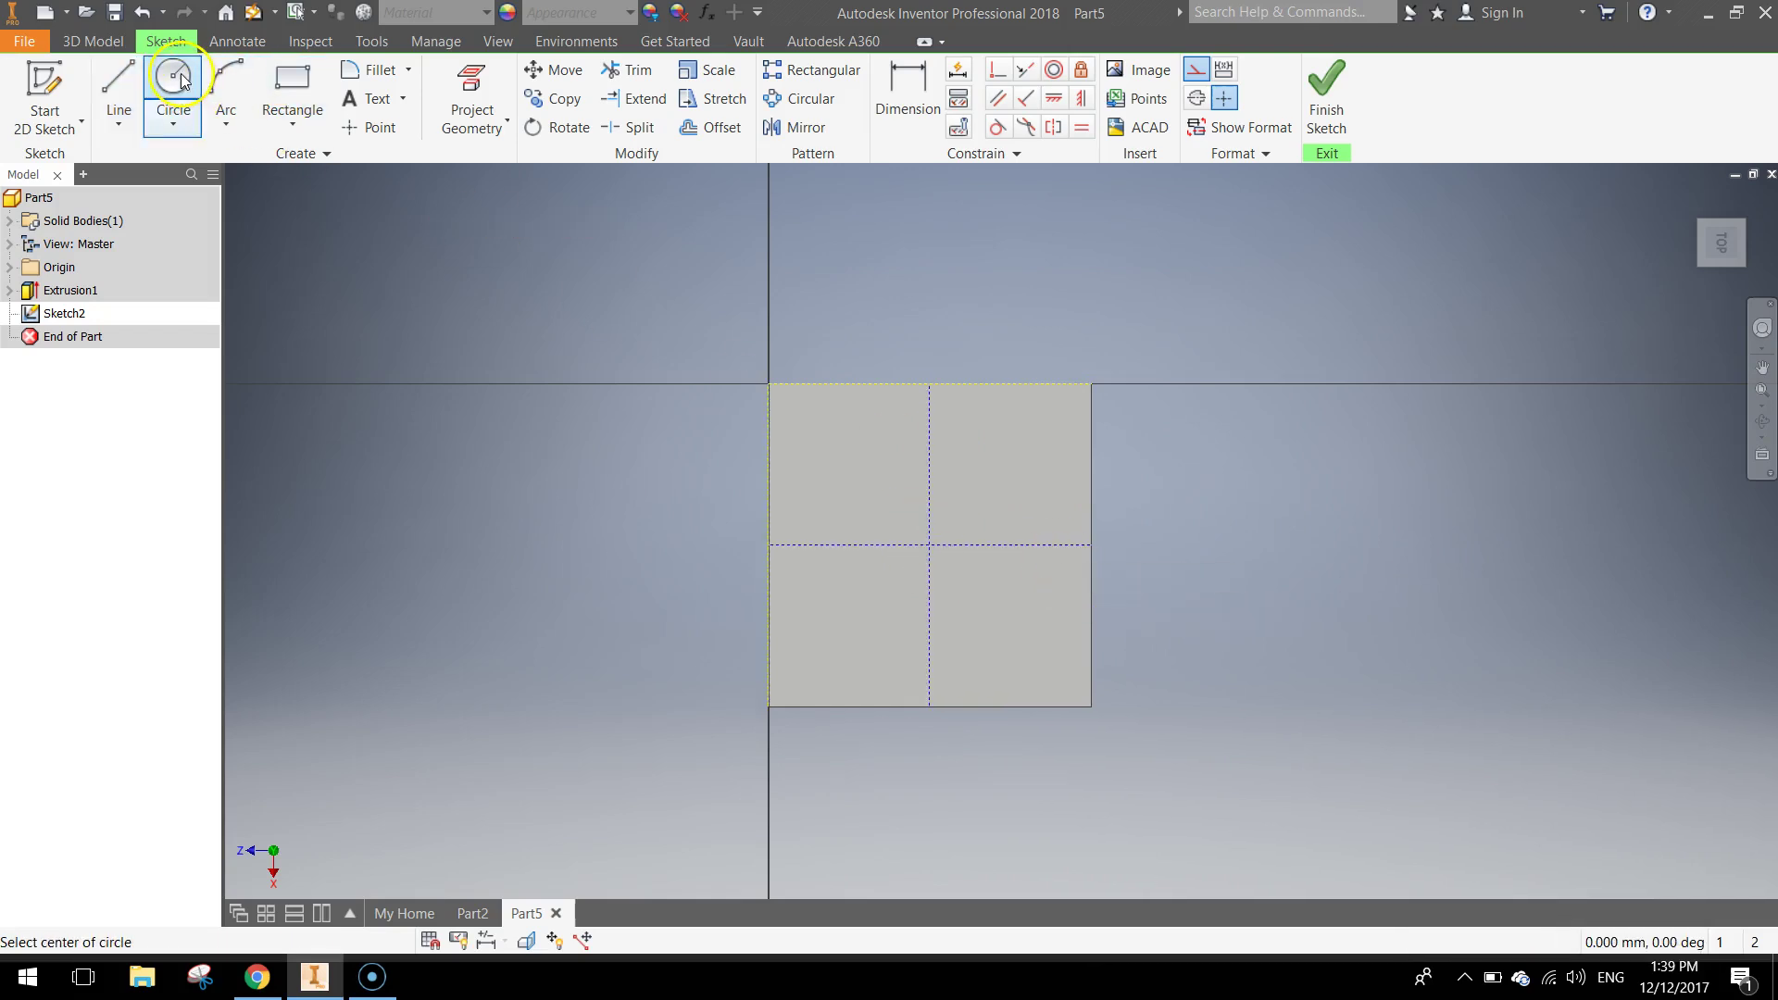
Draw a 4 mm diameter circle centred where the construction lines cross.
{"action": "left_click", "coordinate": [1199, 73]}
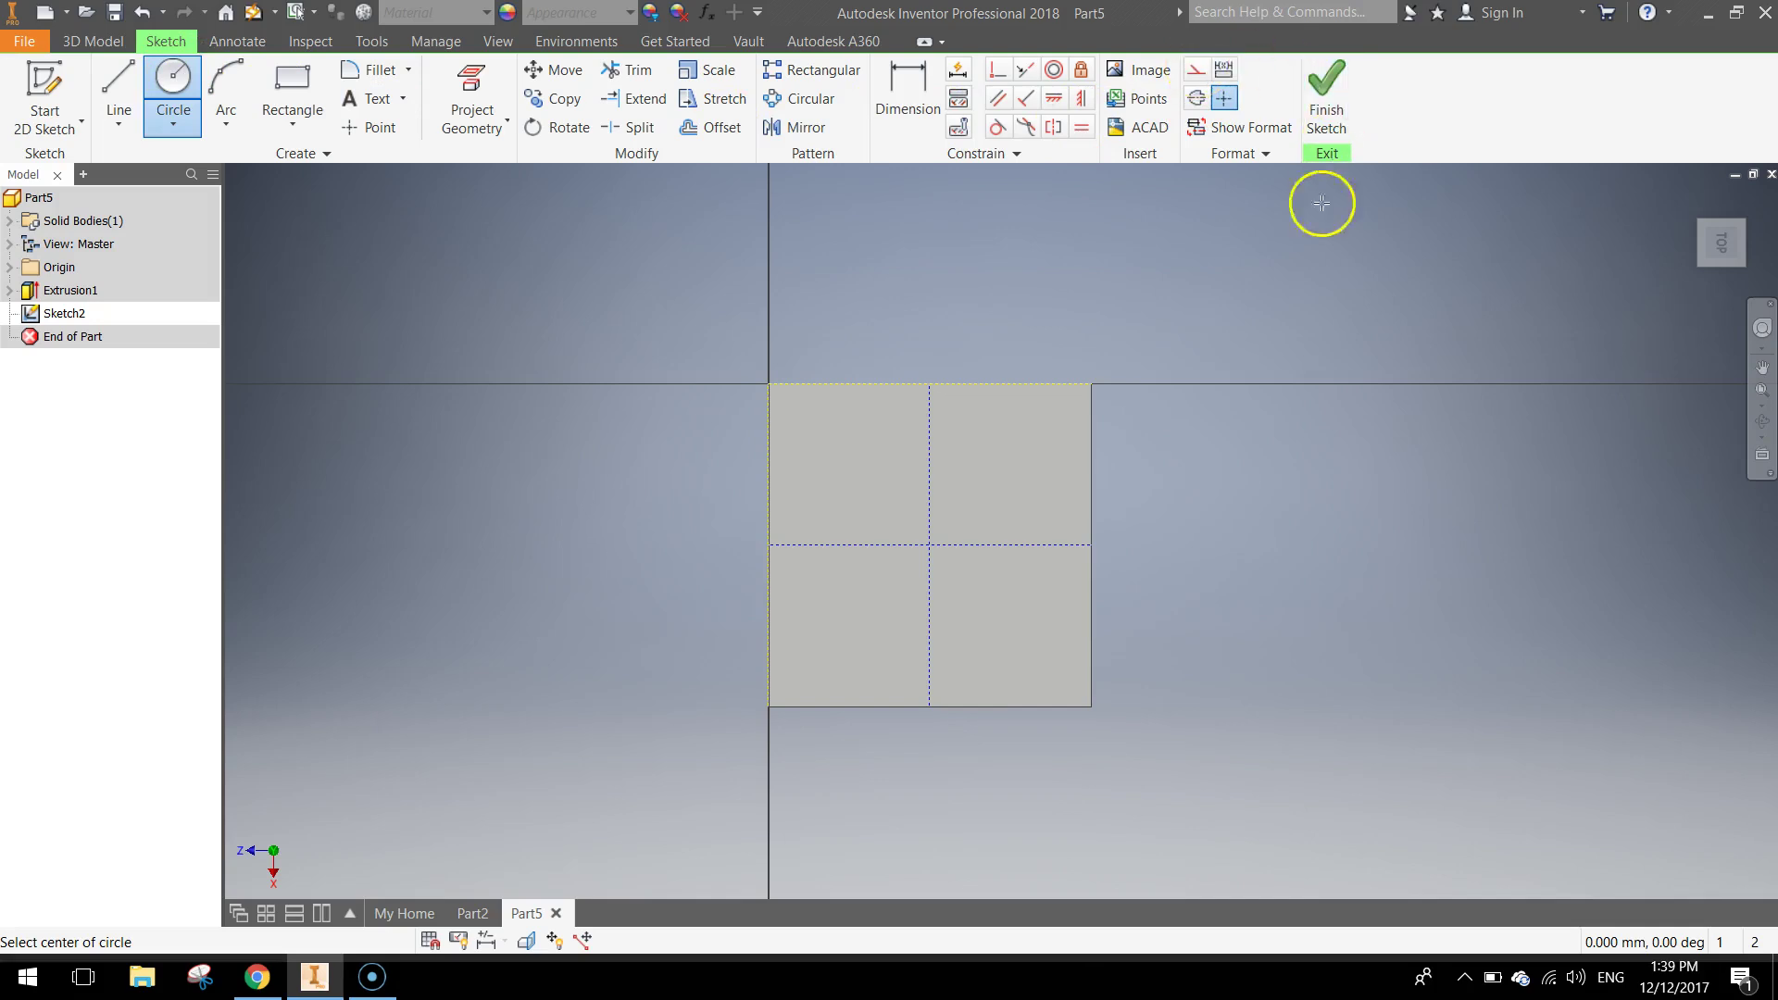
{"action": "left_click", "coordinate": [931, 545]}
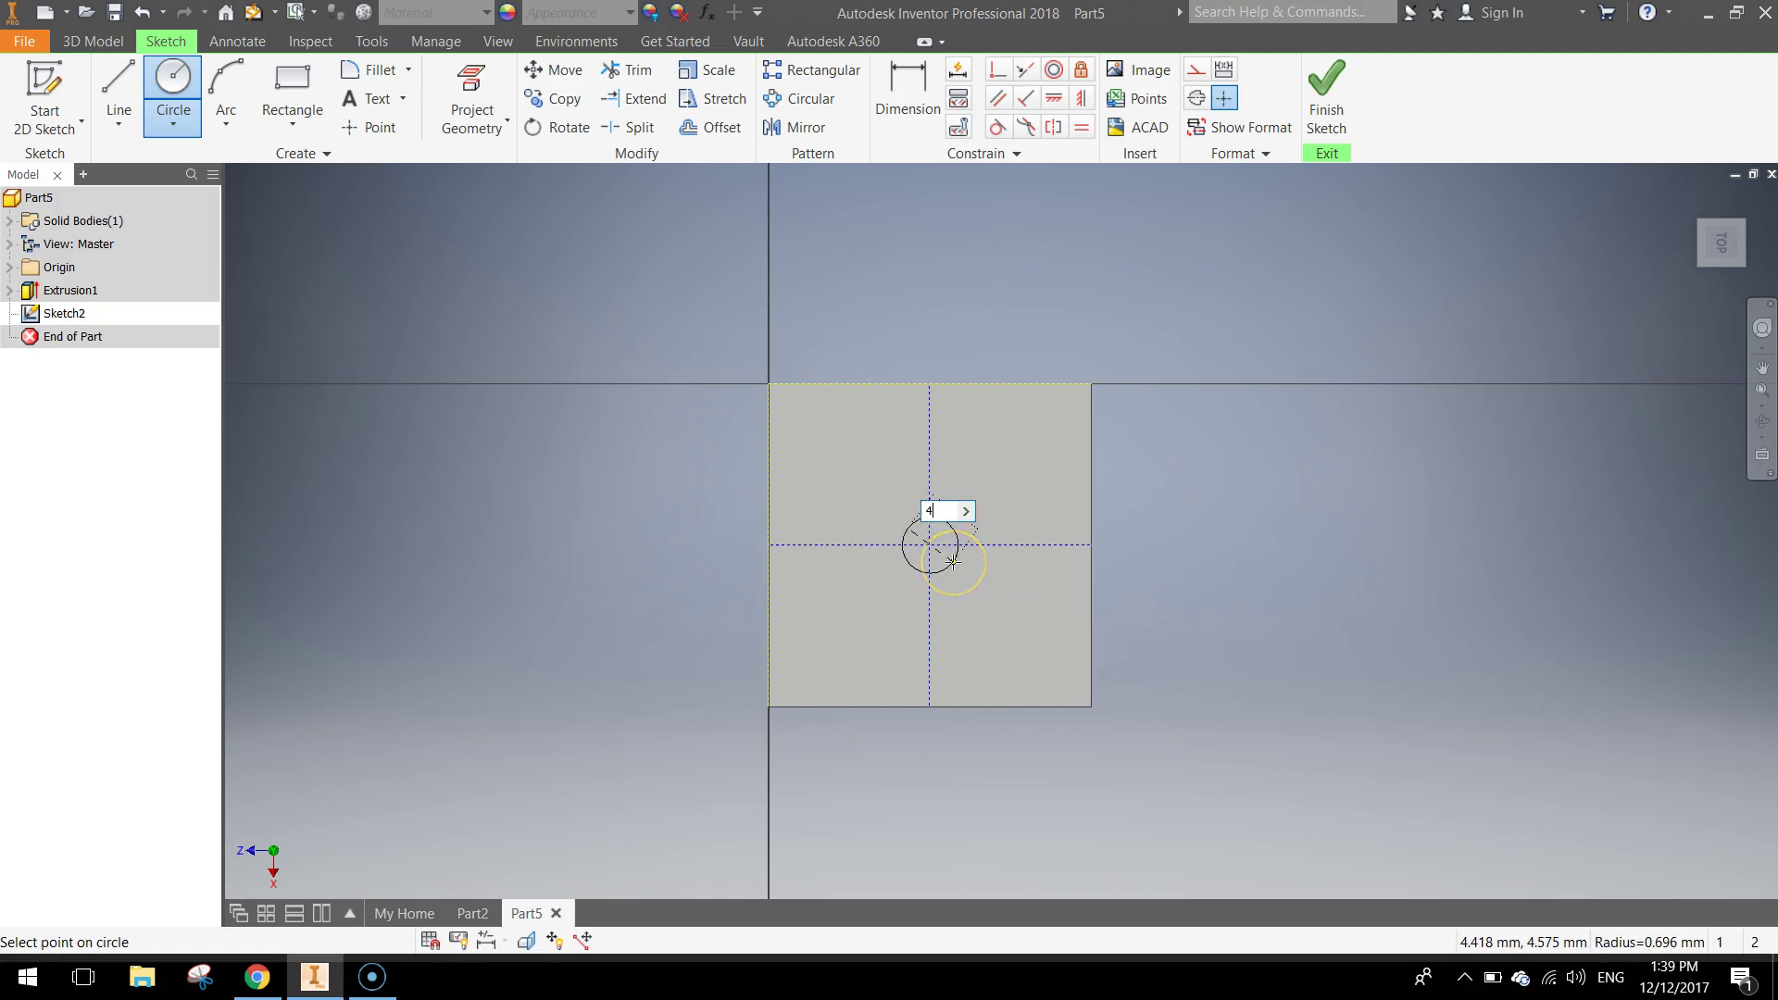
{"action": "type", "text": "4"}
{"action": "key", "text": "Return"}
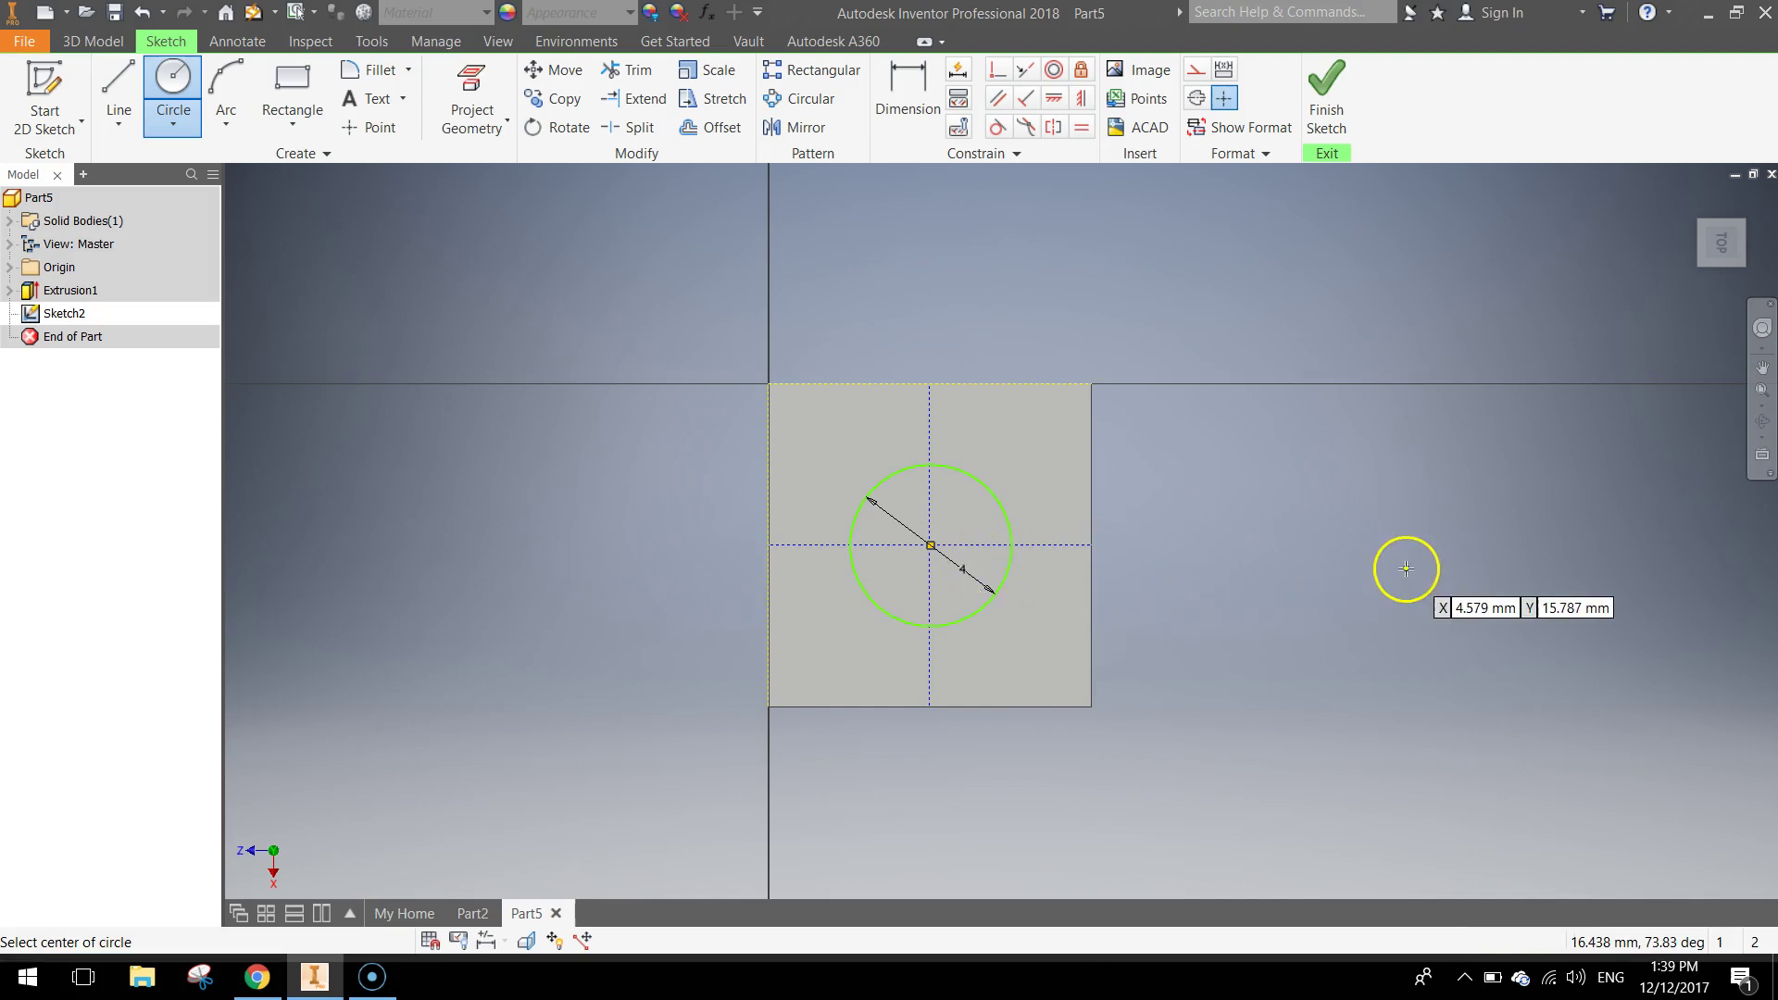
Finish the sketch and extrude the 4 mm circle 1.7 mm into a round stud.
{"action": "left_click", "coordinate": [1326, 88]}
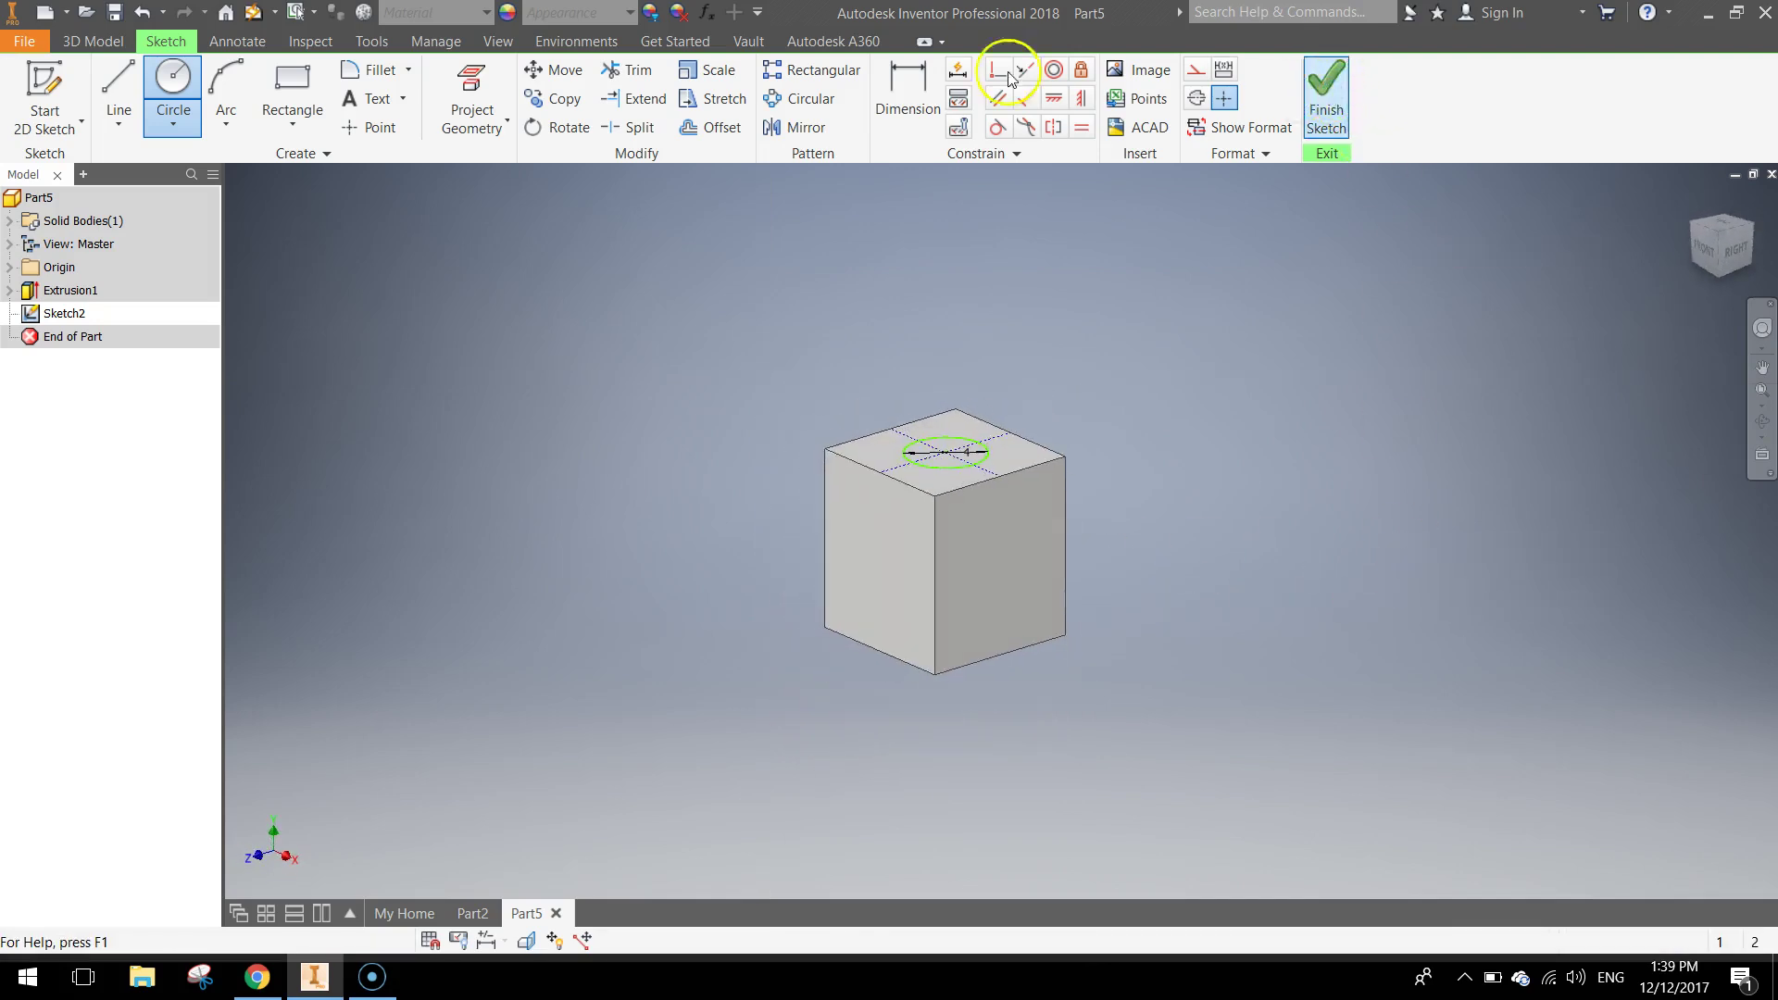
{"action": "left_click", "coordinate": [112, 79]}
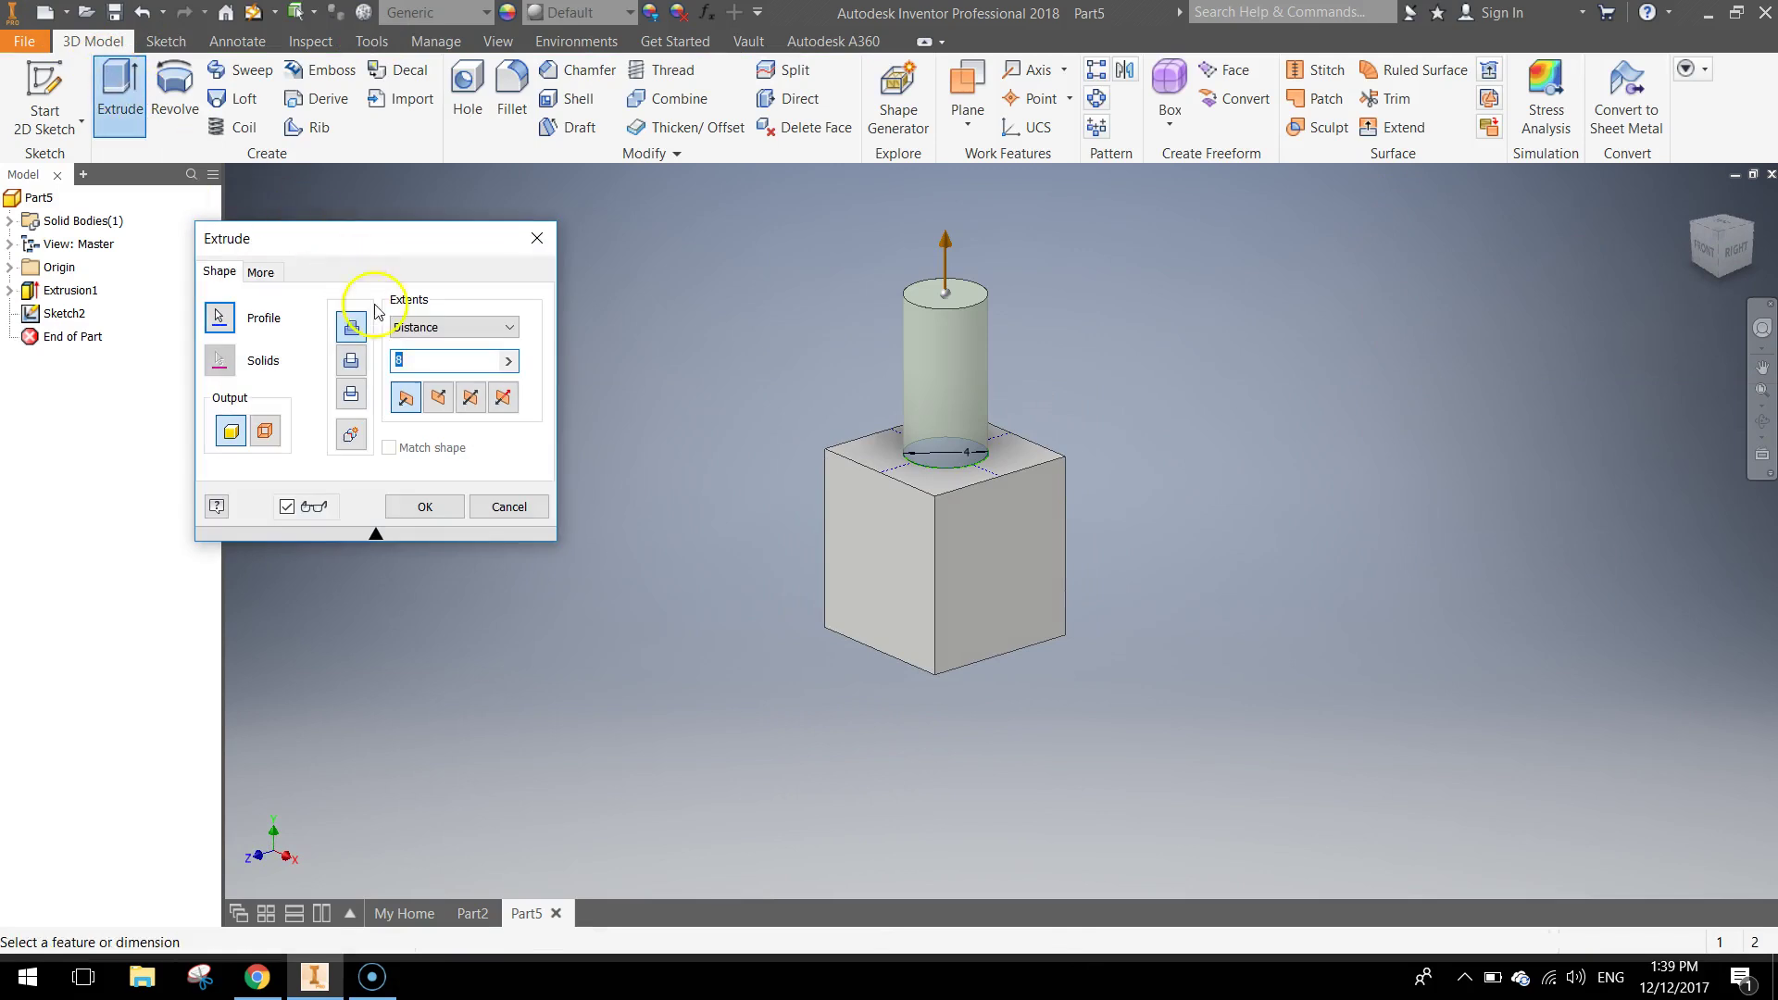
{"action": "type", "text": "1.7"}
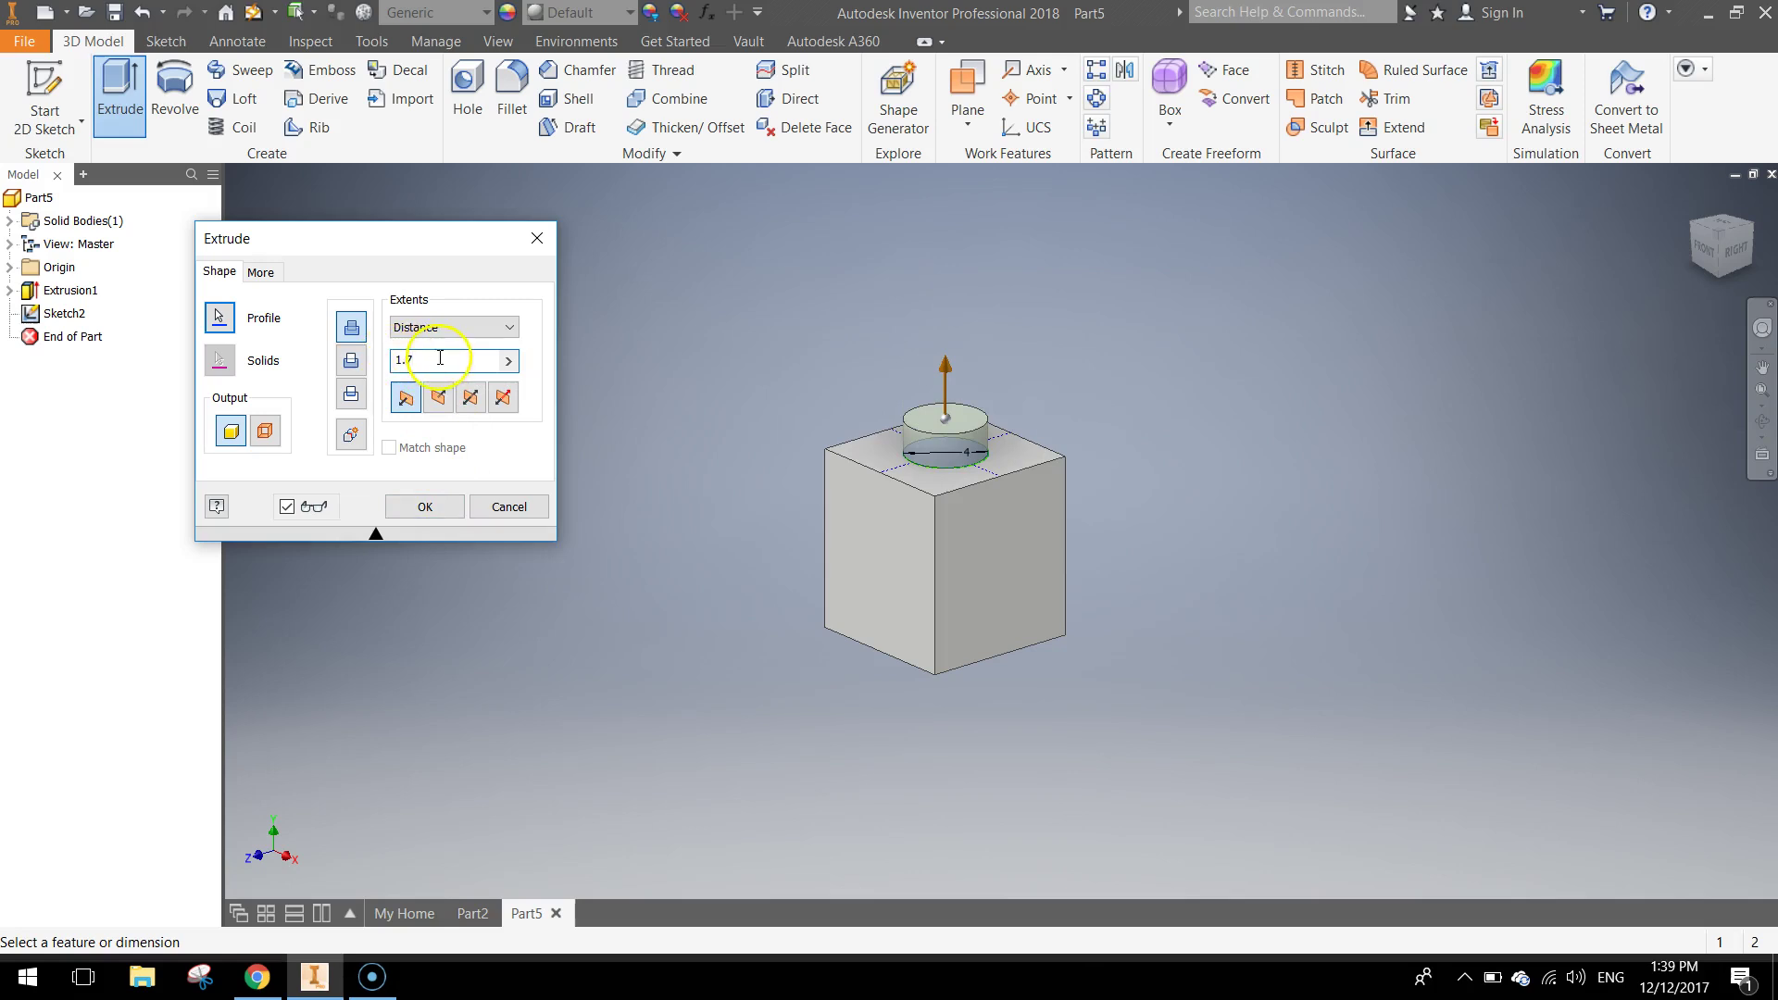
{"action": "left_click", "coordinate": [426, 509]}
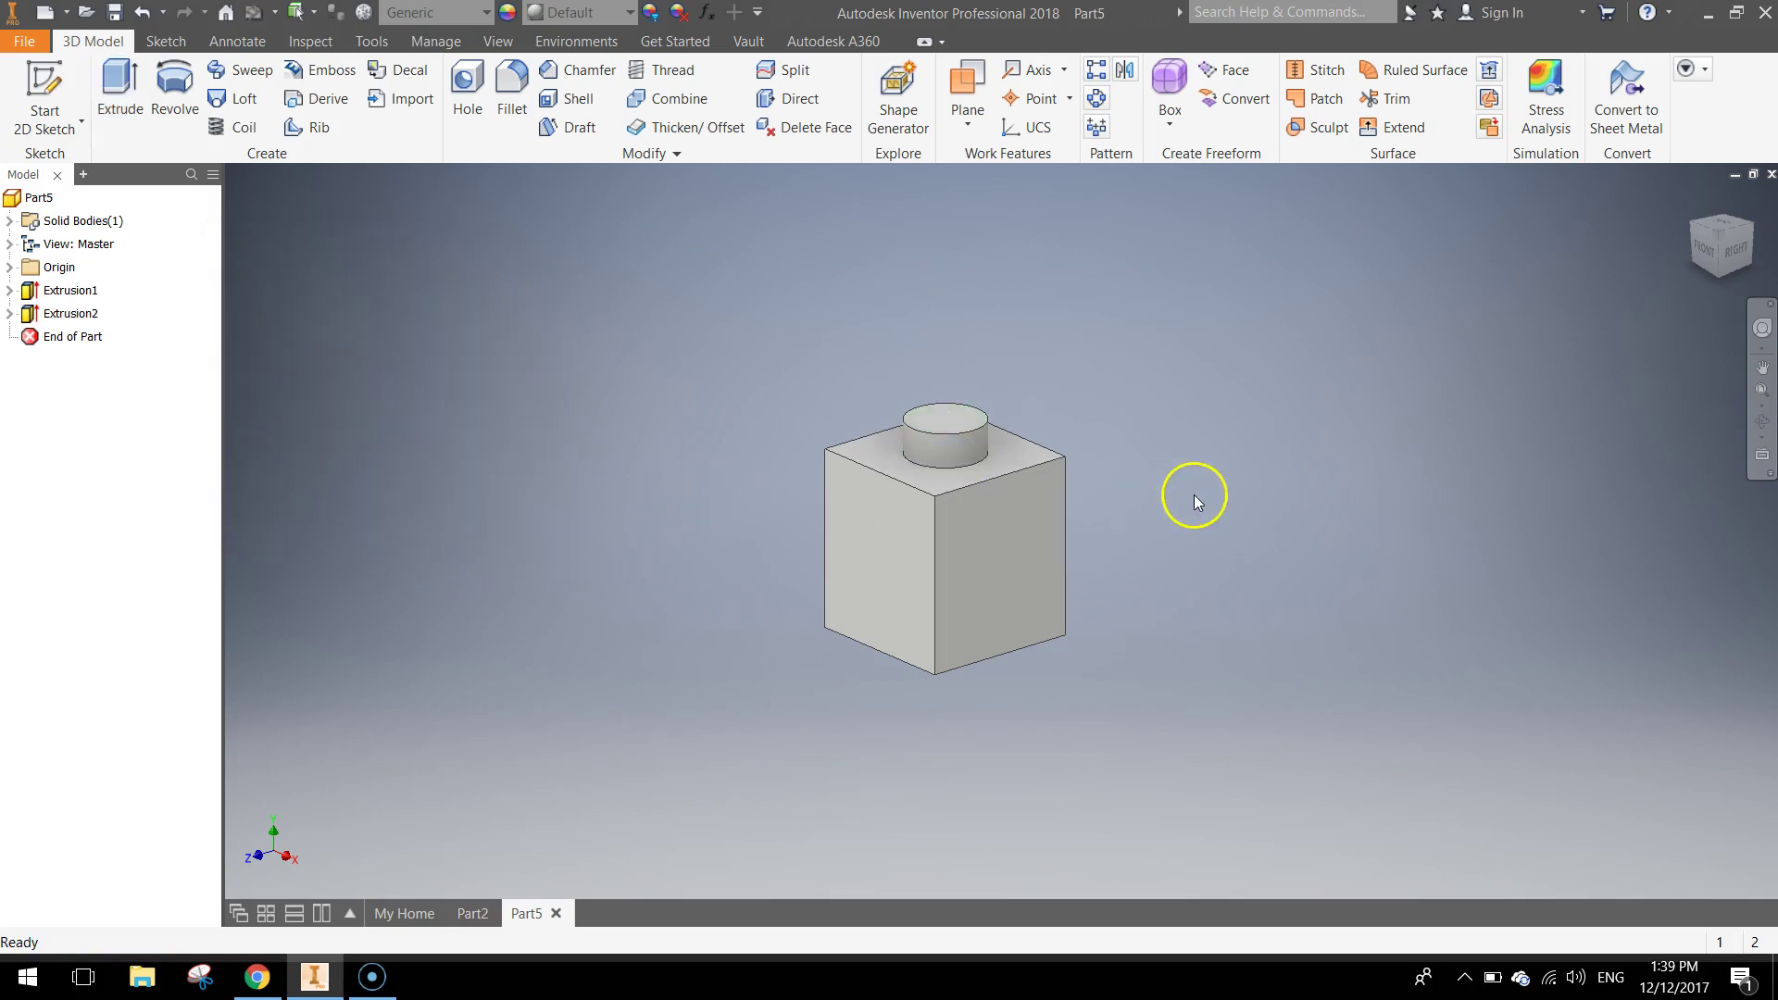
Shell the brick with 0.8 mm walls, removing the bottom face.
{"action": "middle_click_drag", "start_coordinate": [1103, 475], "coordinate": [991, 381], "text": "shift"}
{"action": "middle_click_drag", "start_coordinate": [903, 440], "coordinate": [918, 535]}
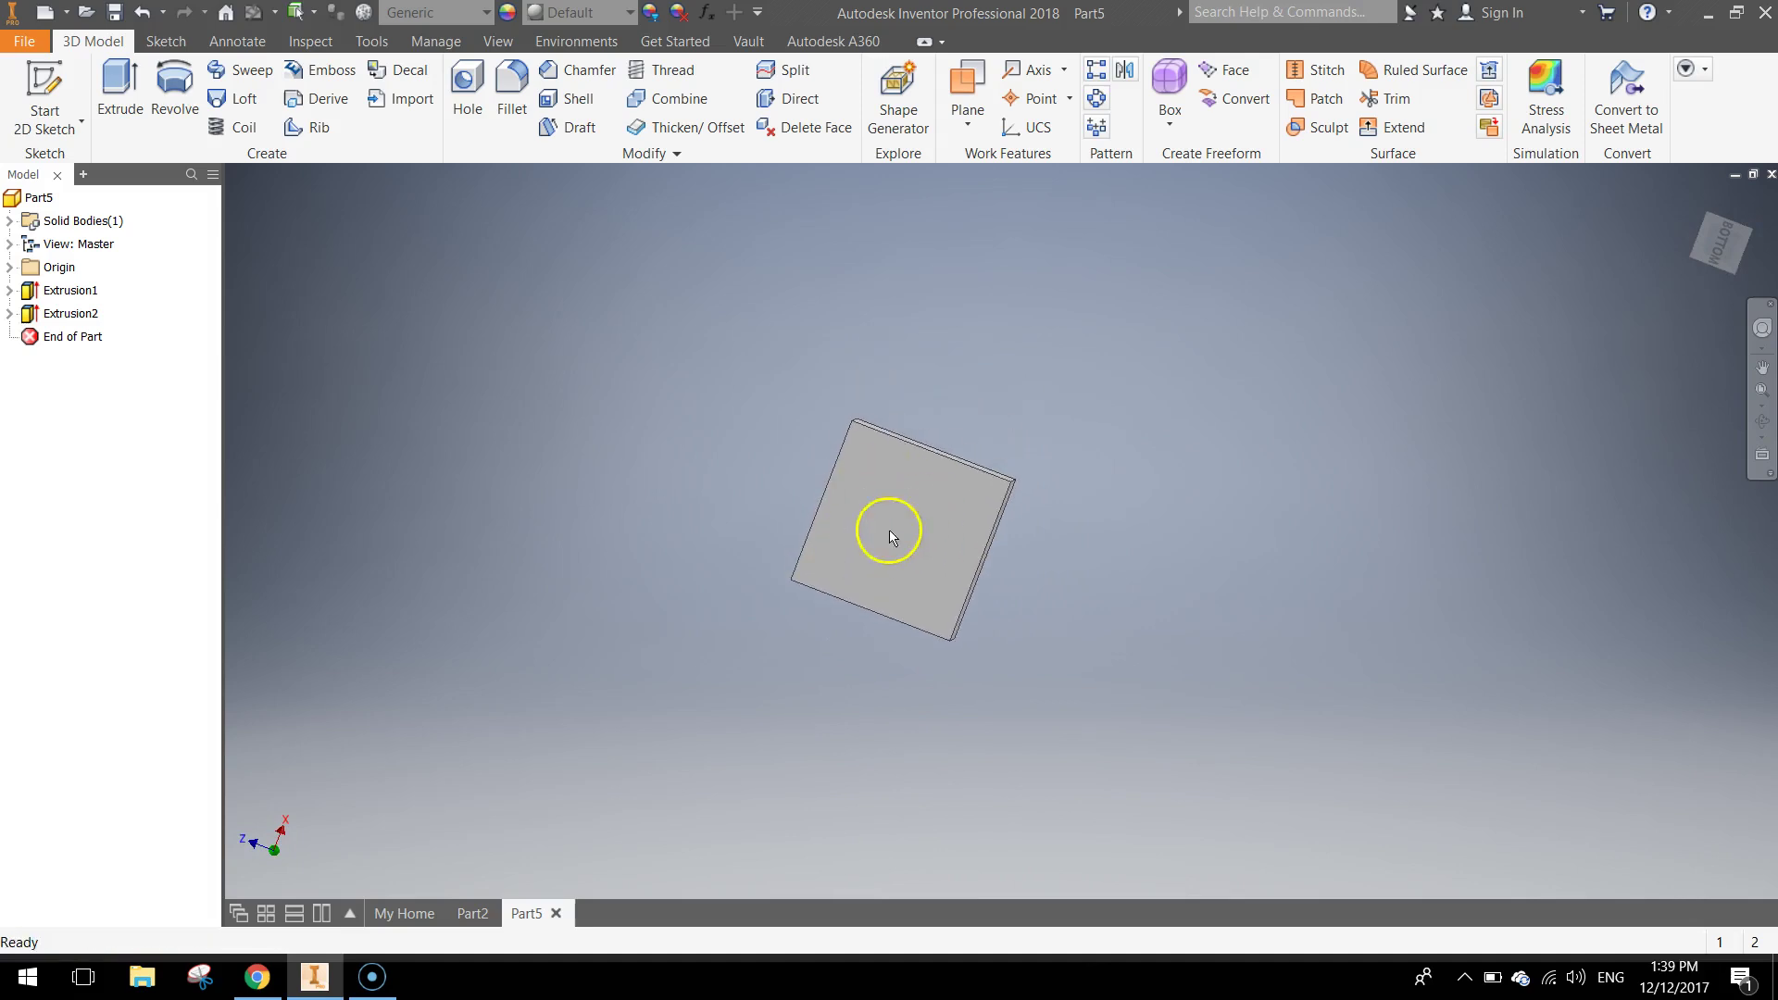
{"action": "scroll", "coordinate": [858, 511], "scroll_direction": "down", "scroll_amount": 3}
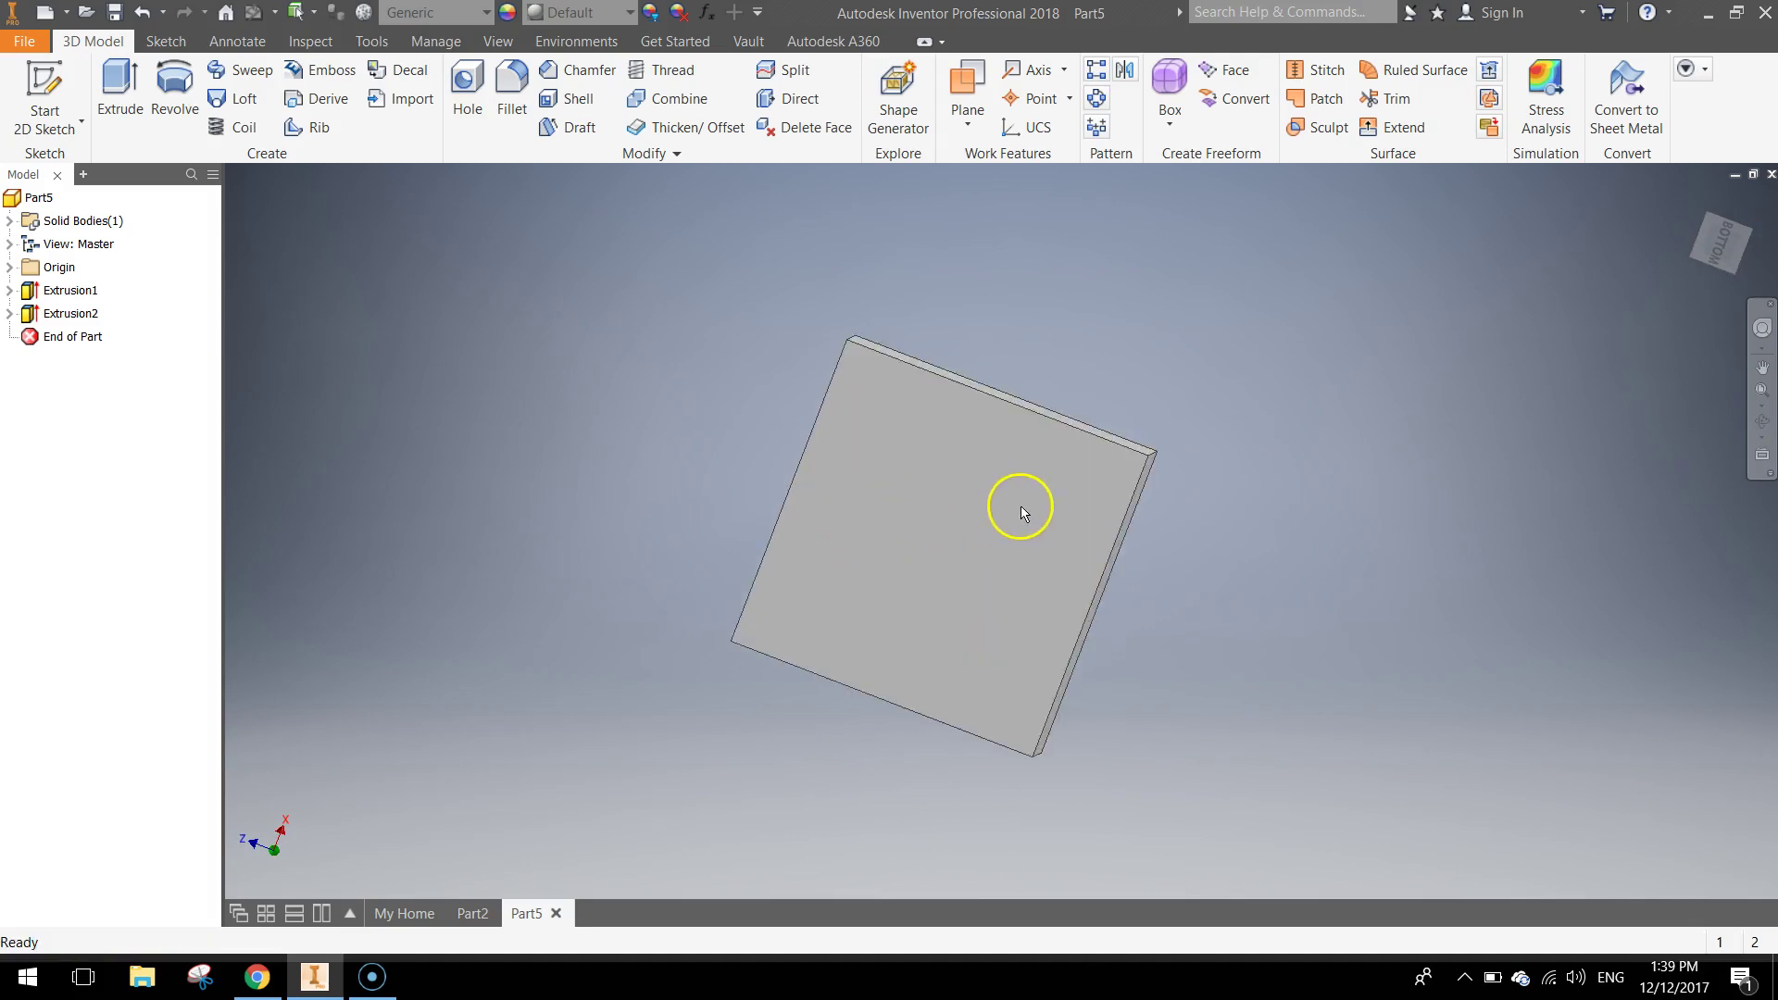
{"action": "left_click", "coordinate": [586, 104]}
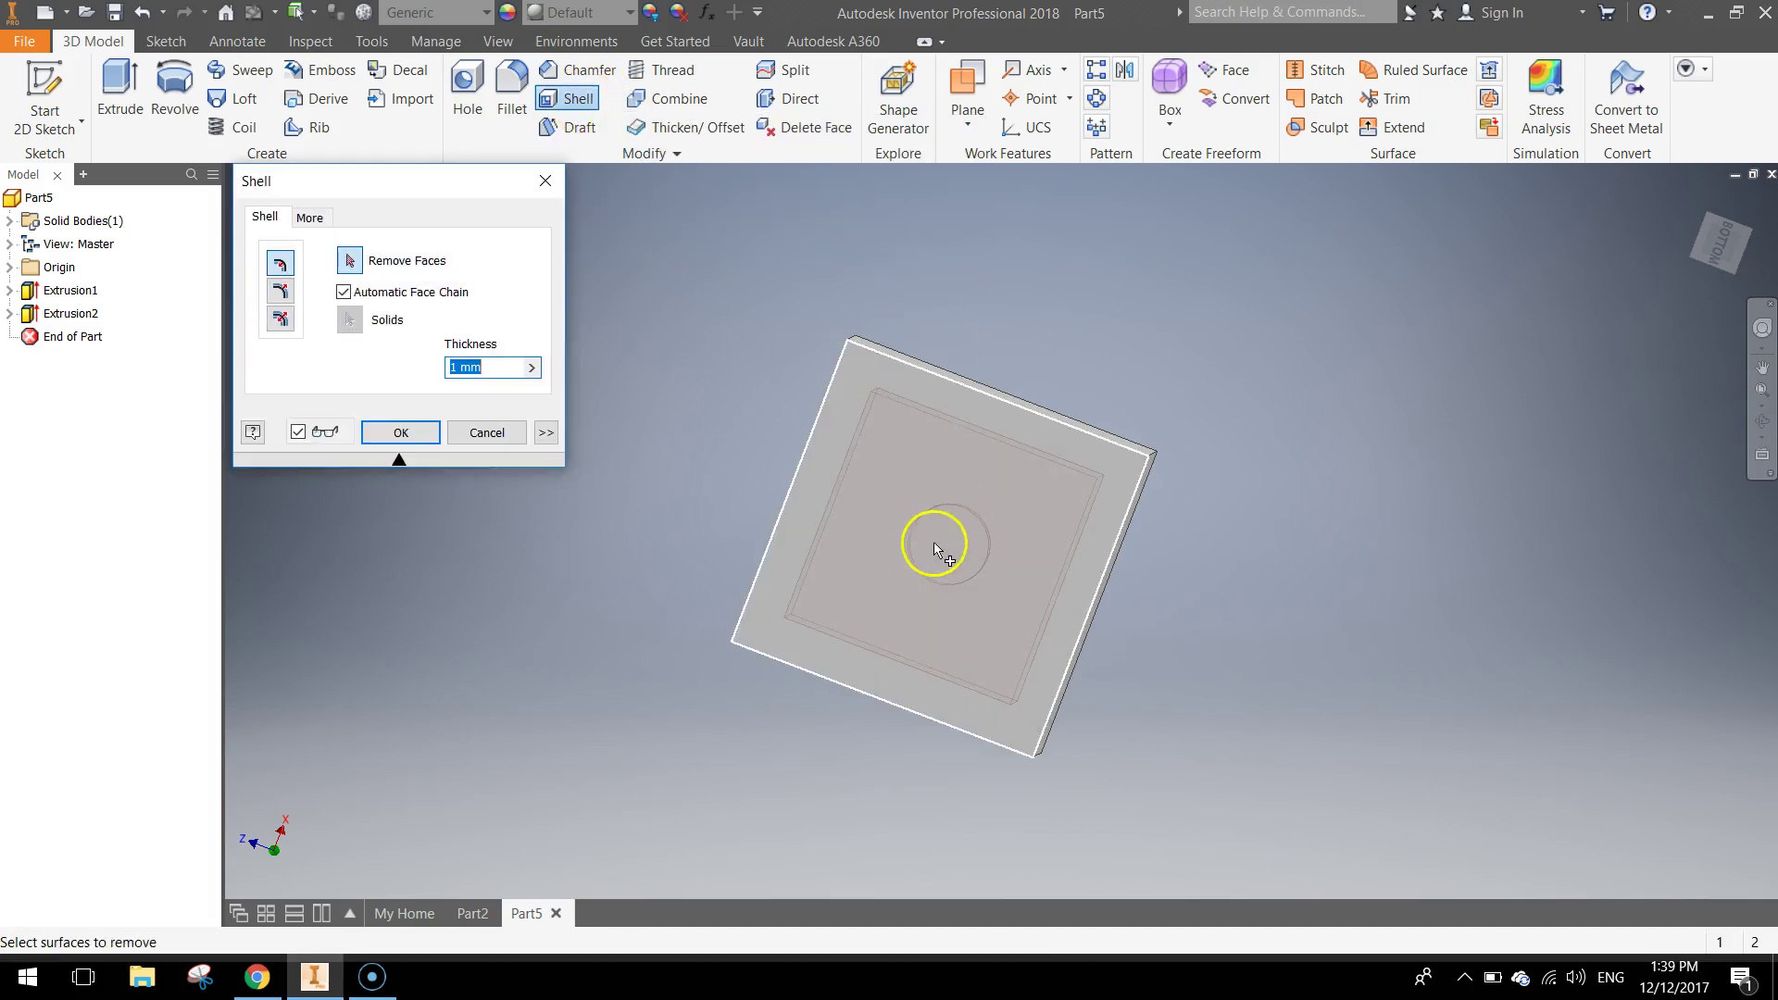
{"action": "left_click", "coordinate": [964, 525]}
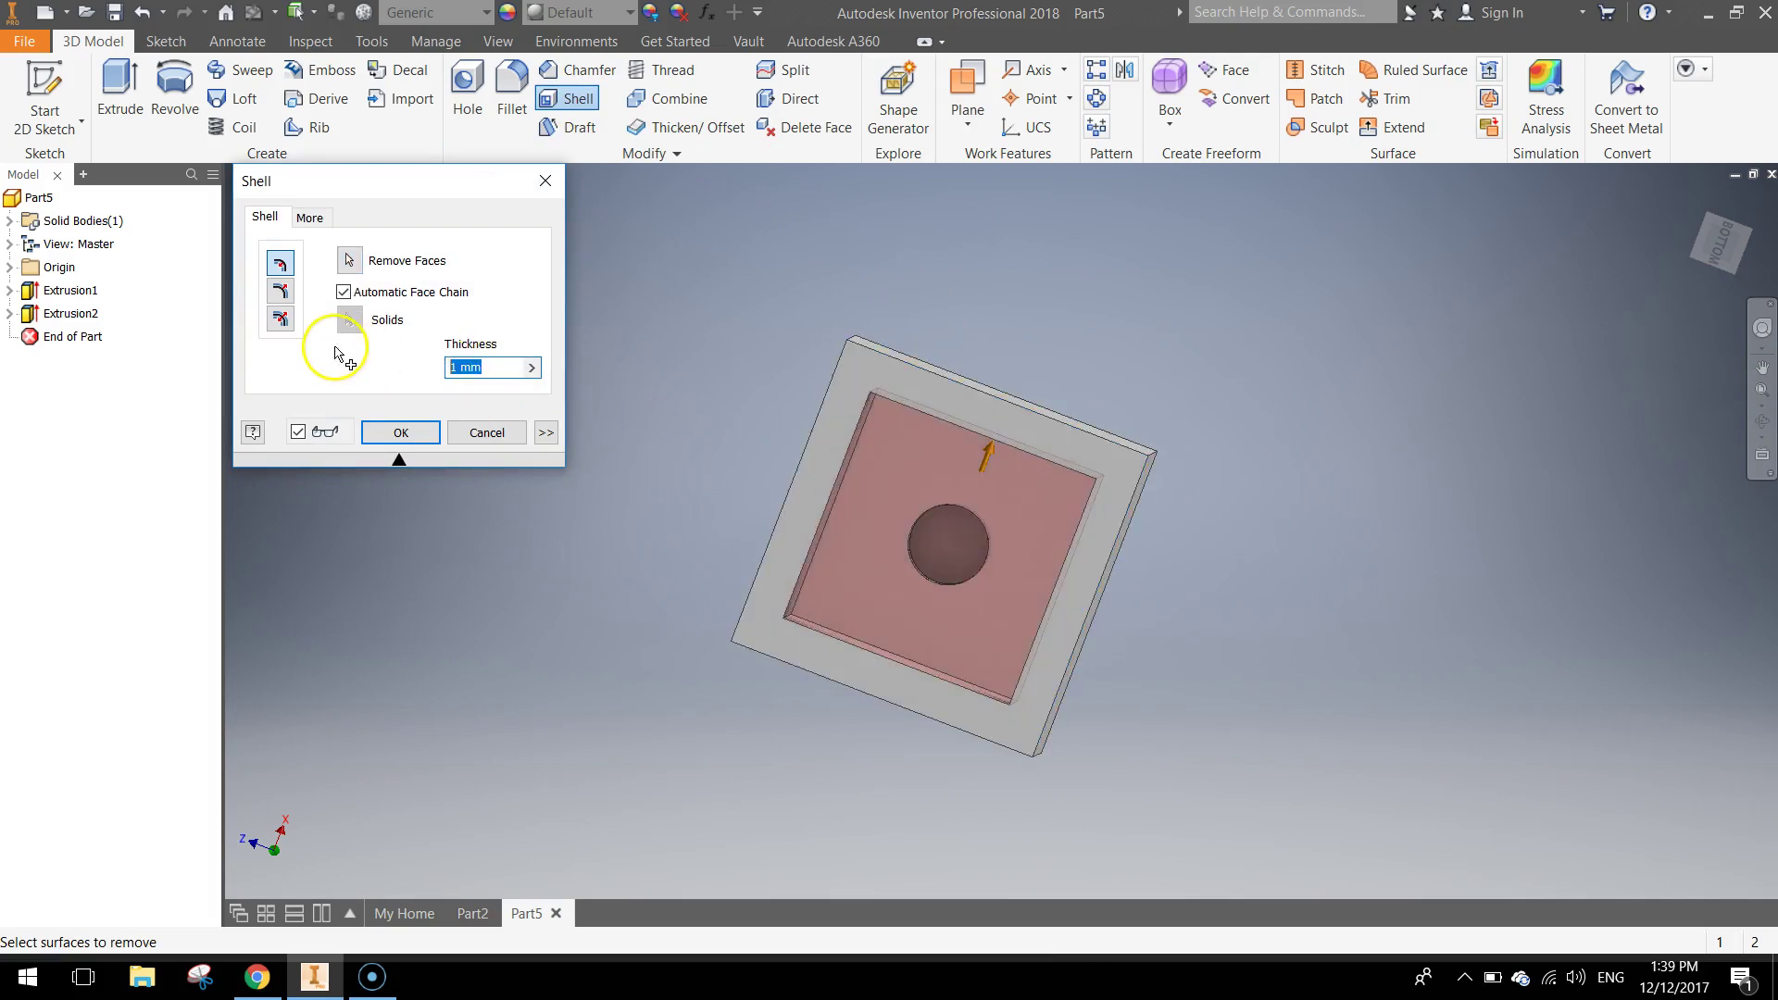
{"action": "type", "text": "0.8"}
{"action": "left_click", "coordinate": [420, 432]}
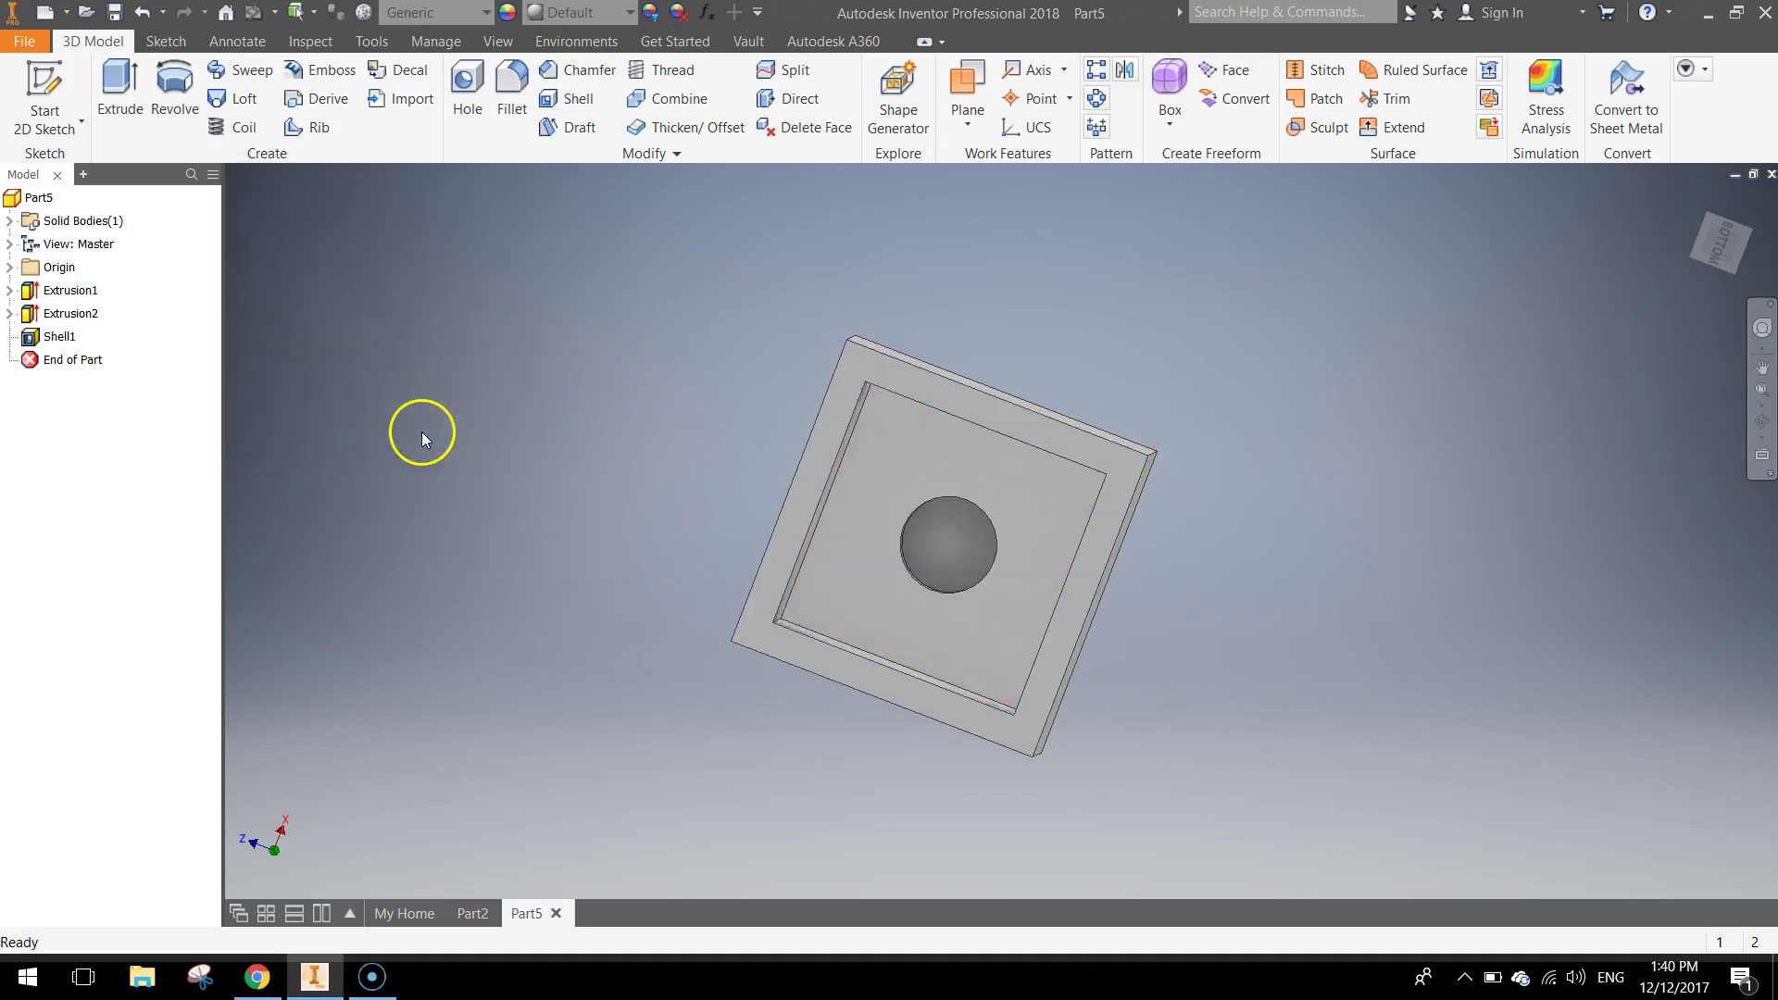
{"action": "middle_click_drag", "start_coordinate": [599, 417], "coordinate": [1024, 380], "text": "shift"}
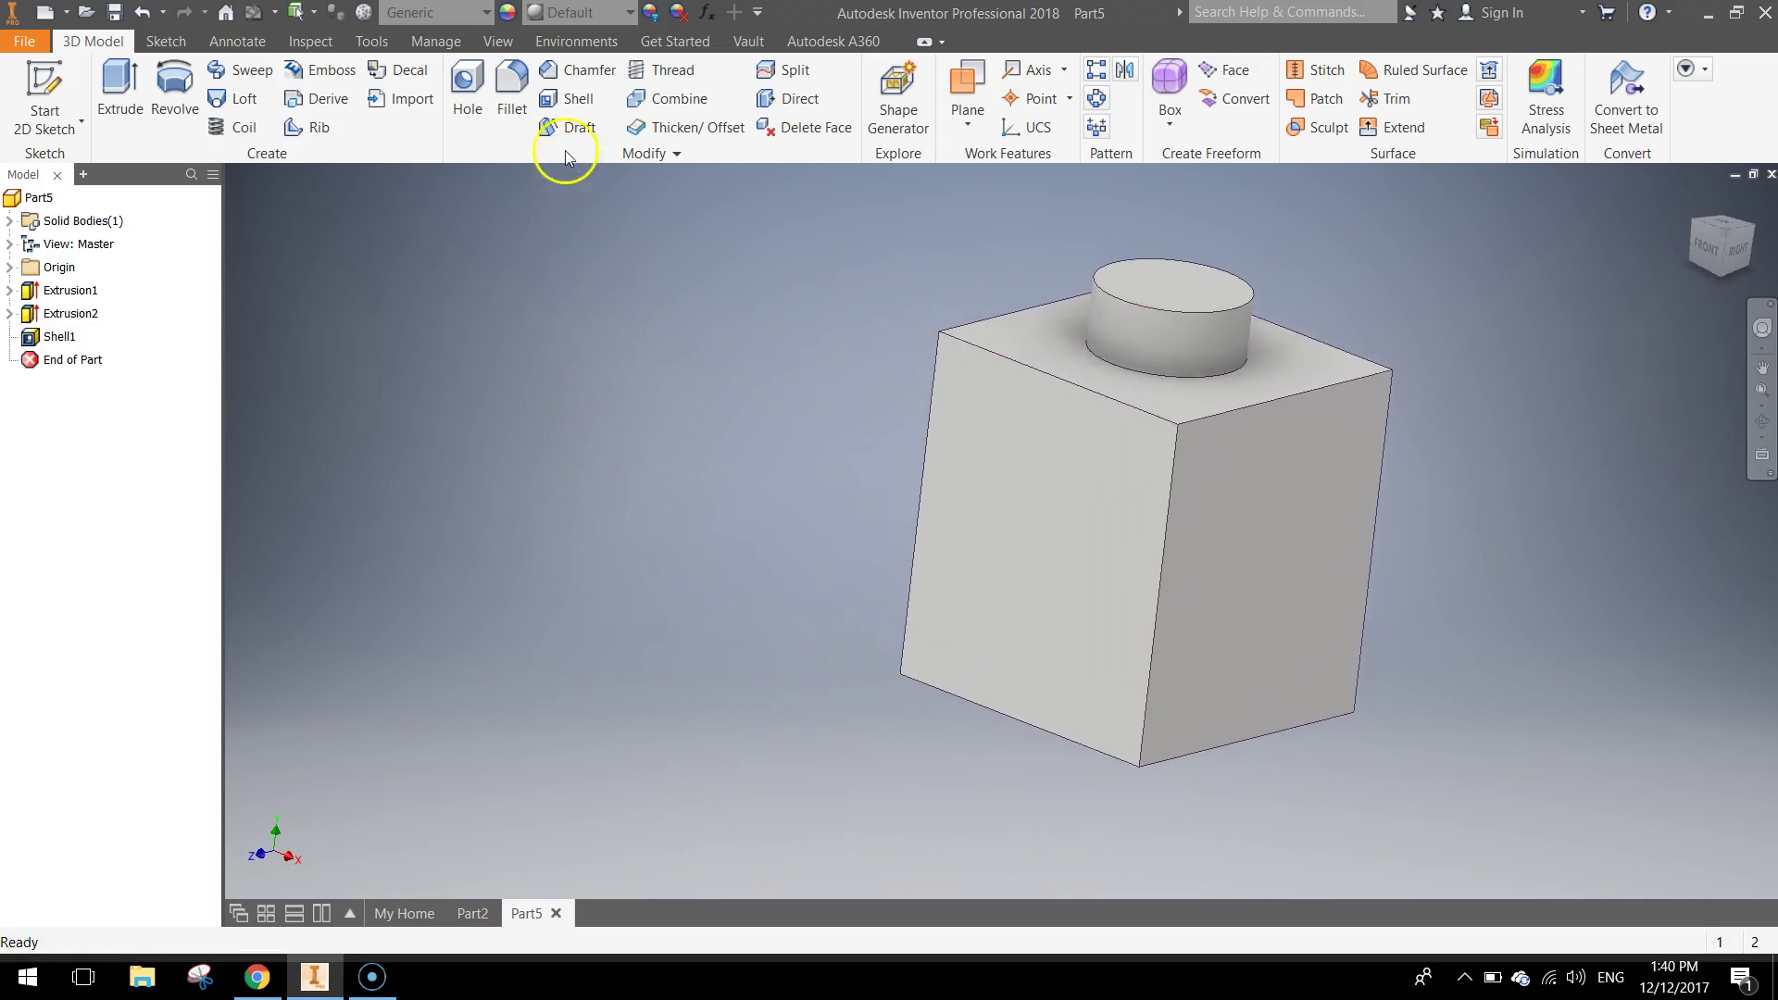
Colour the whole brick blue, RGB 0, 128, 255.
{"action": "left_click", "coordinate": [652, 15]}
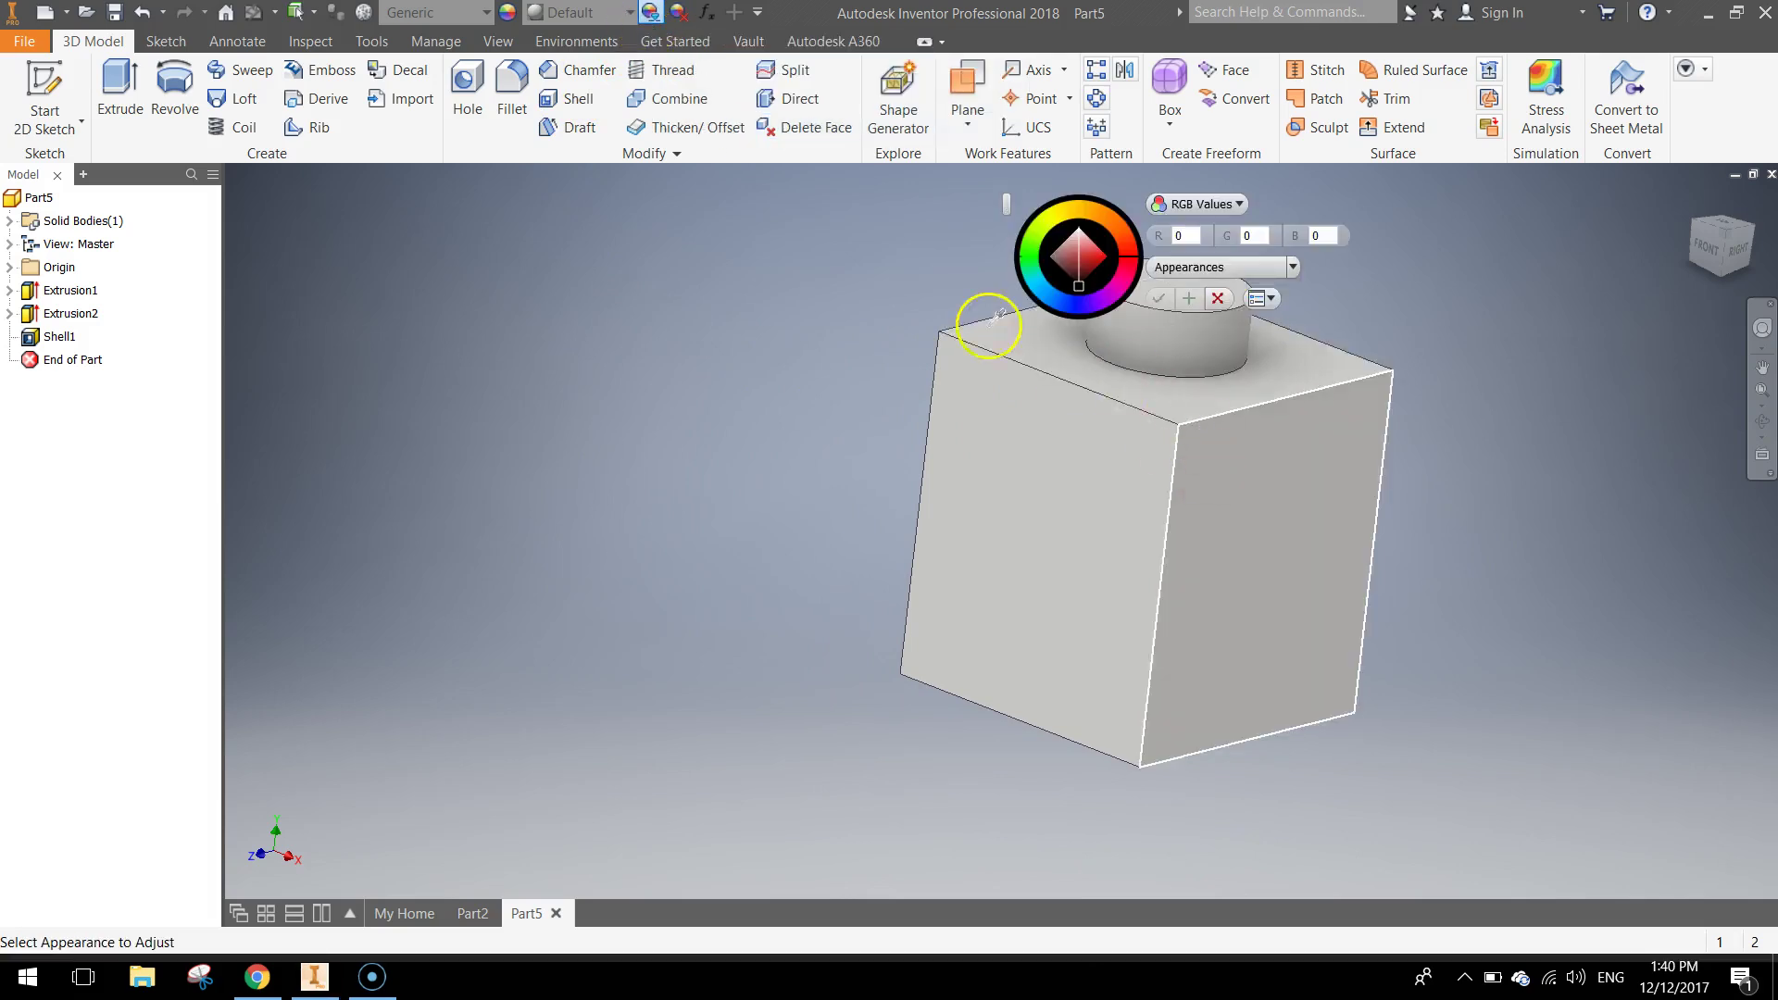
{"action": "left_click", "coordinate": [1505, 830]}
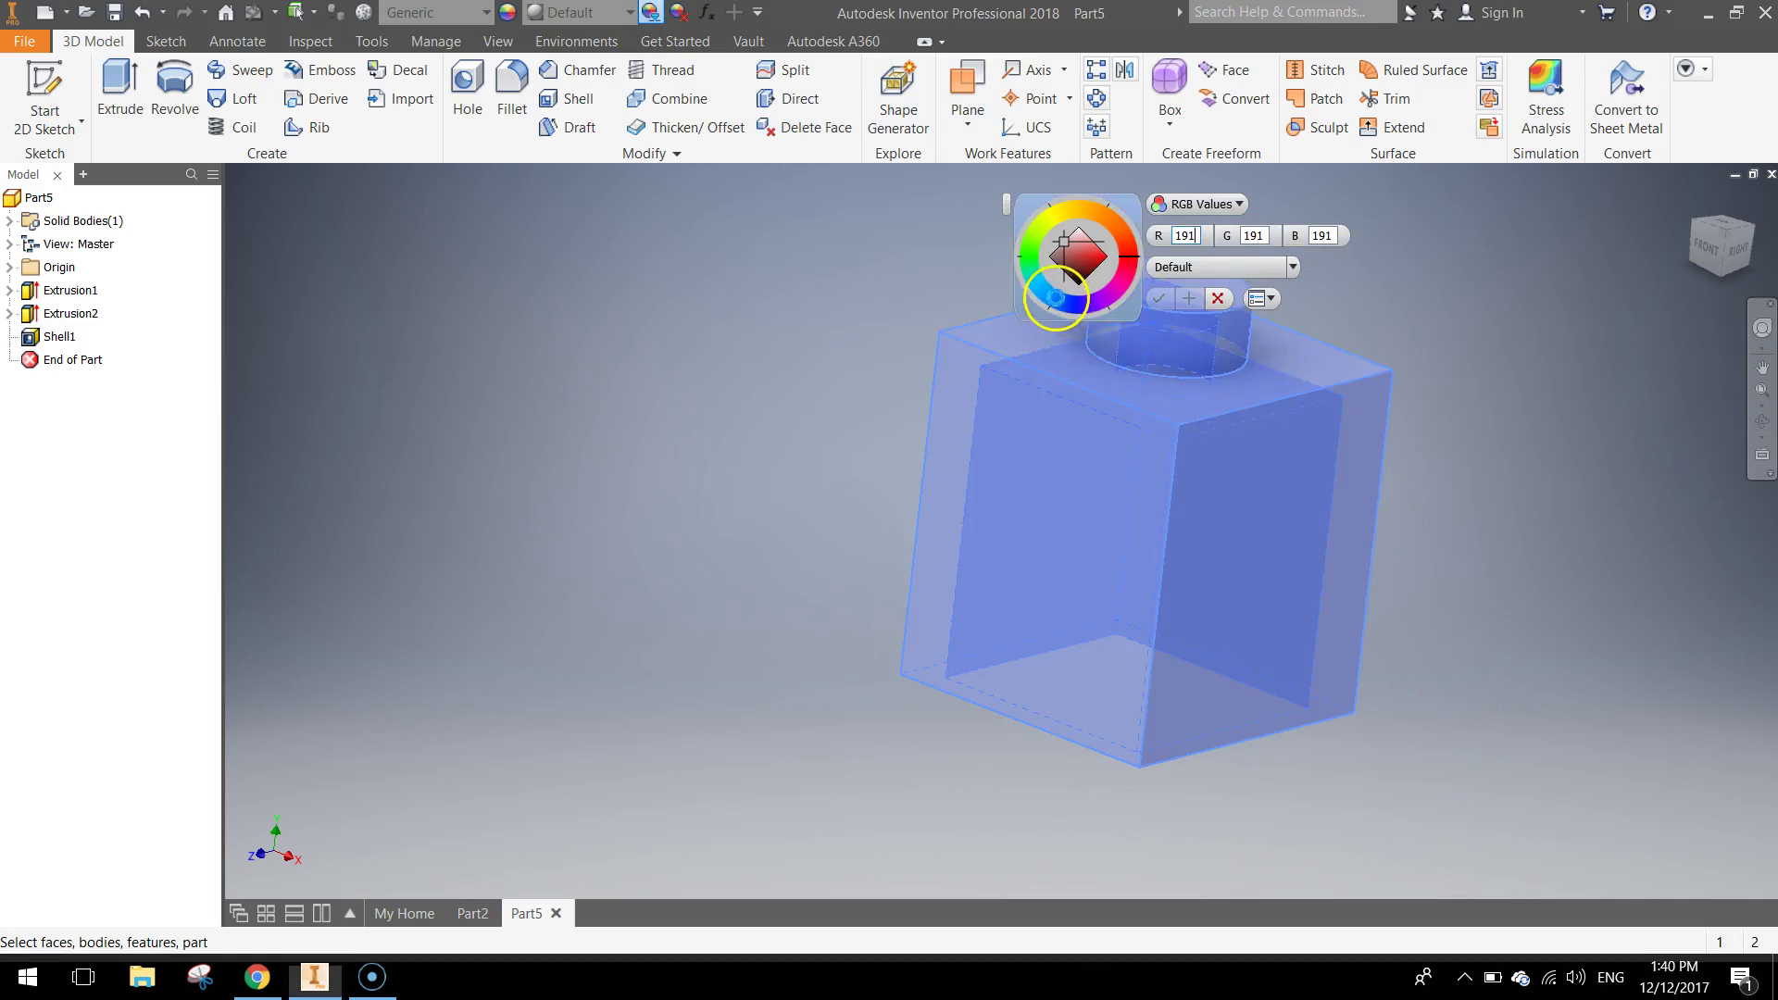
{"action": "left_click", "coordinate": [1057, 302]}
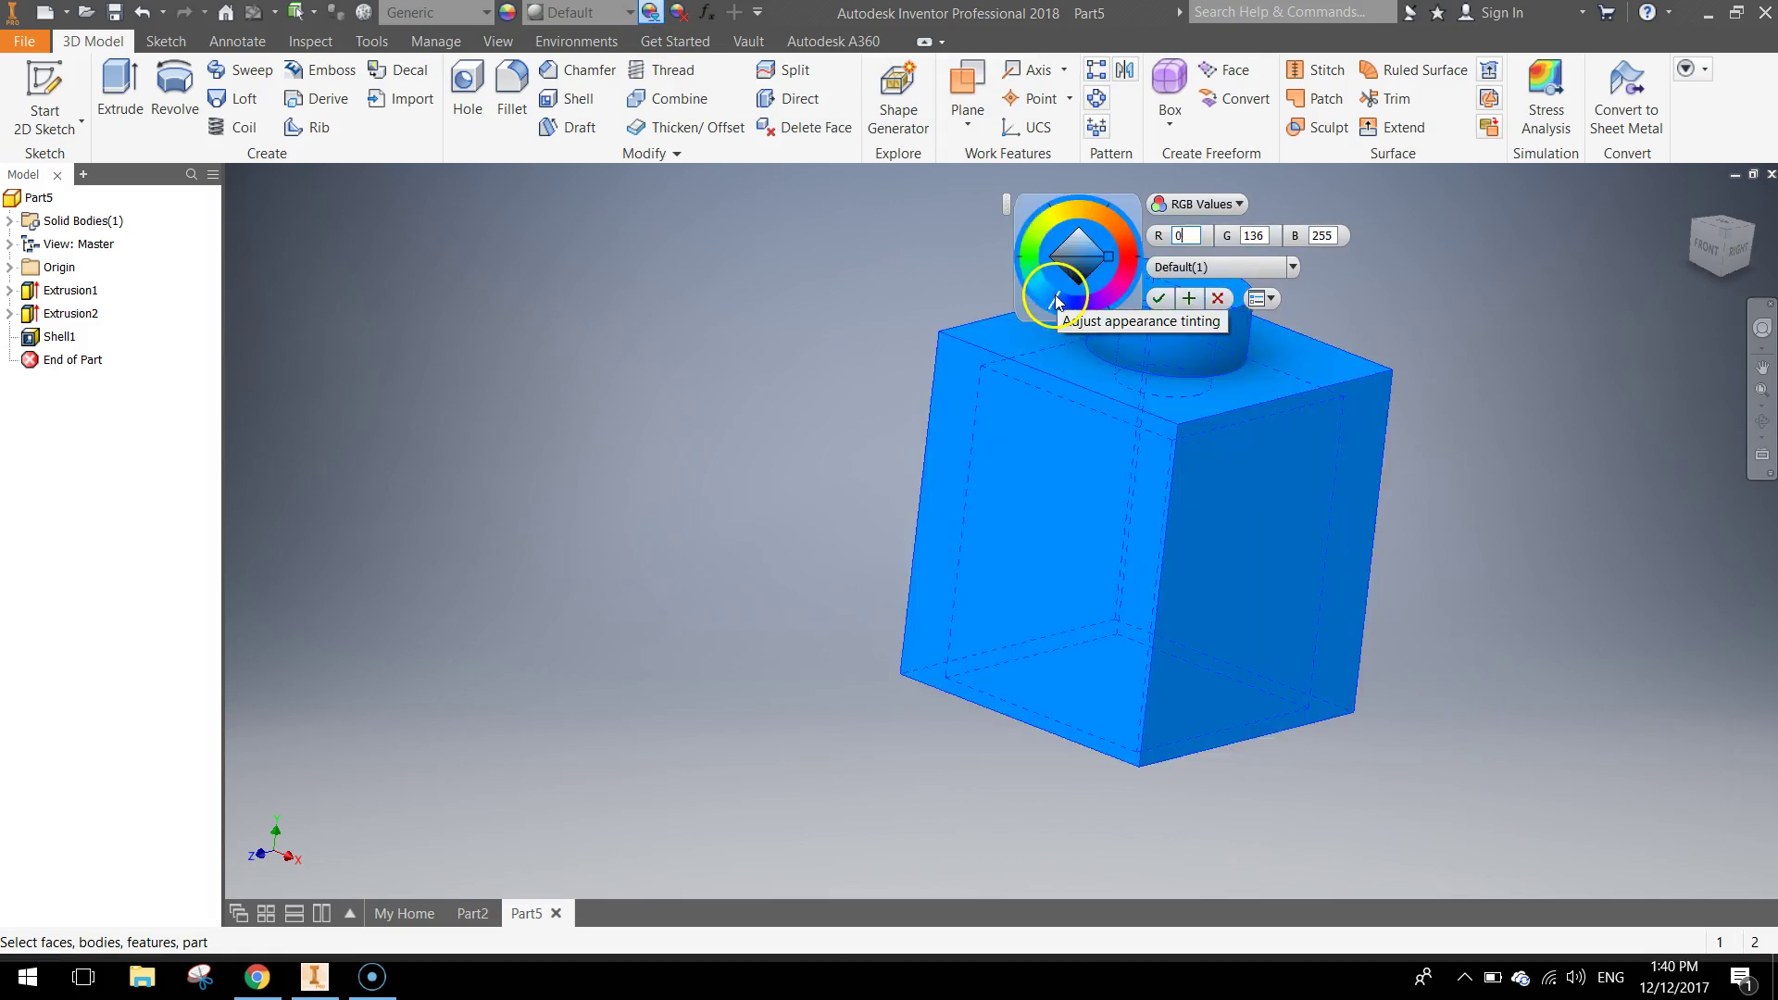
{"action": "left_click", "coordinate": [1158, 298]}
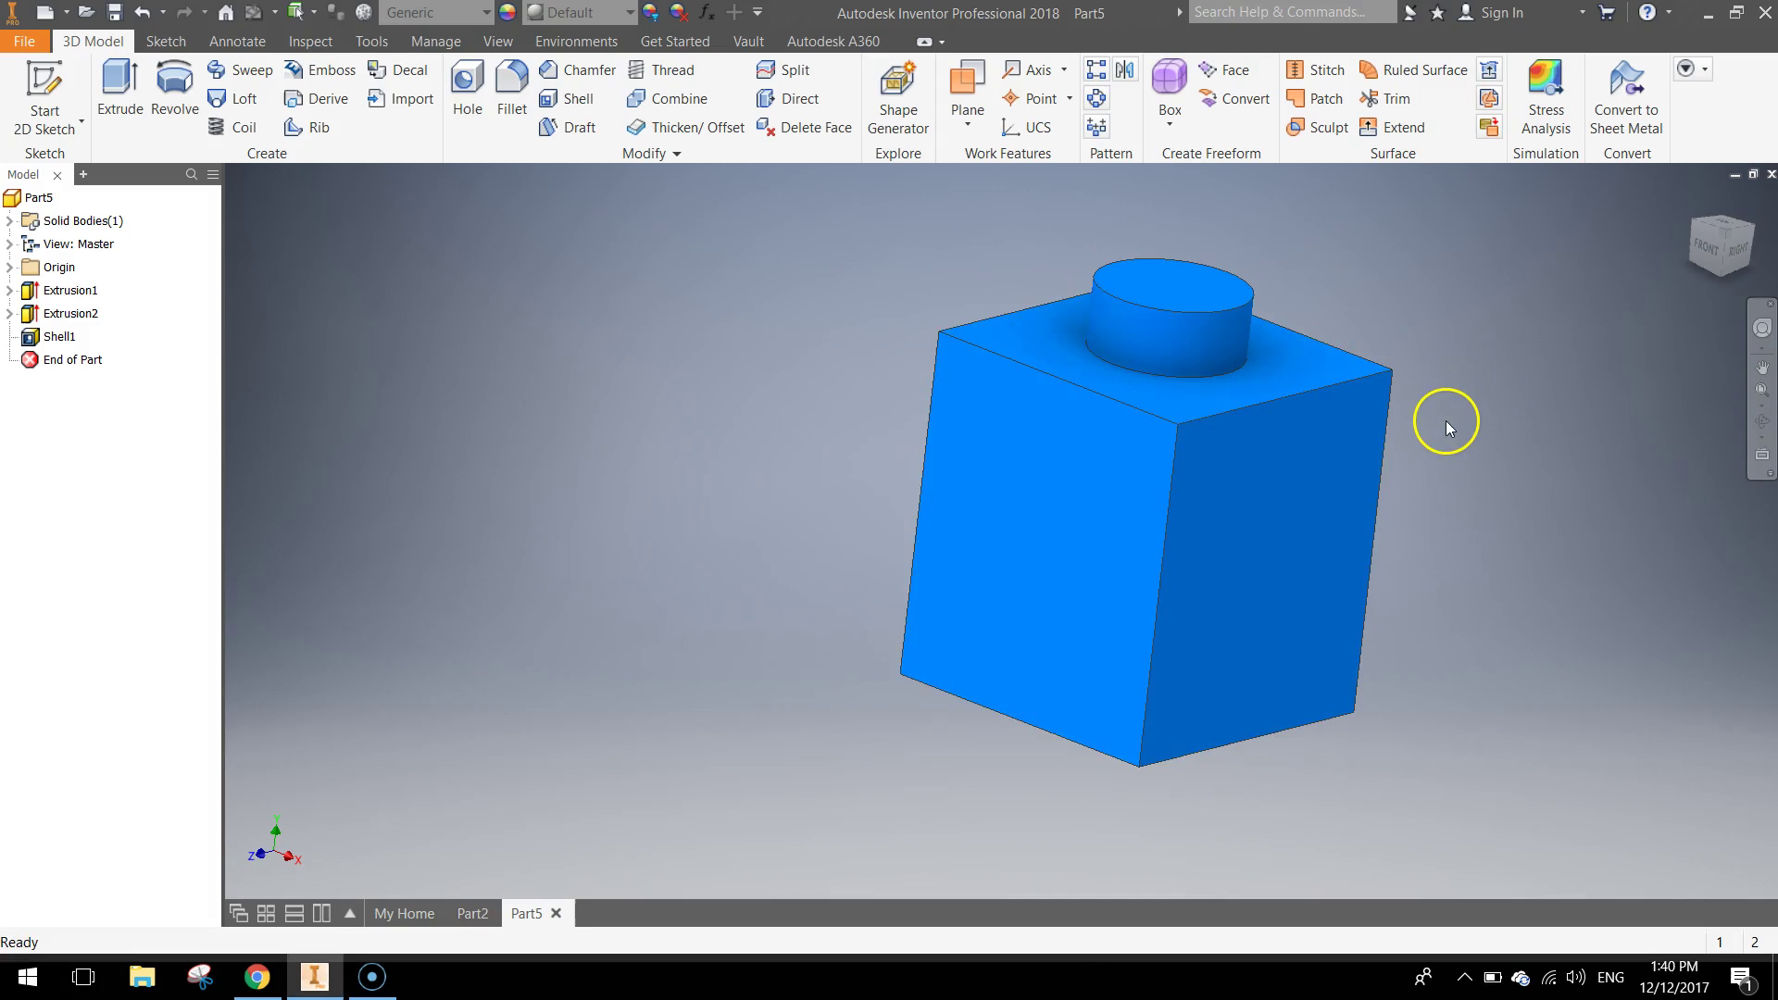
{"action": "middle_click_drag", "start_coordinate": [1402, 392], "coordinate": [1043, 464], "text": "shift"}
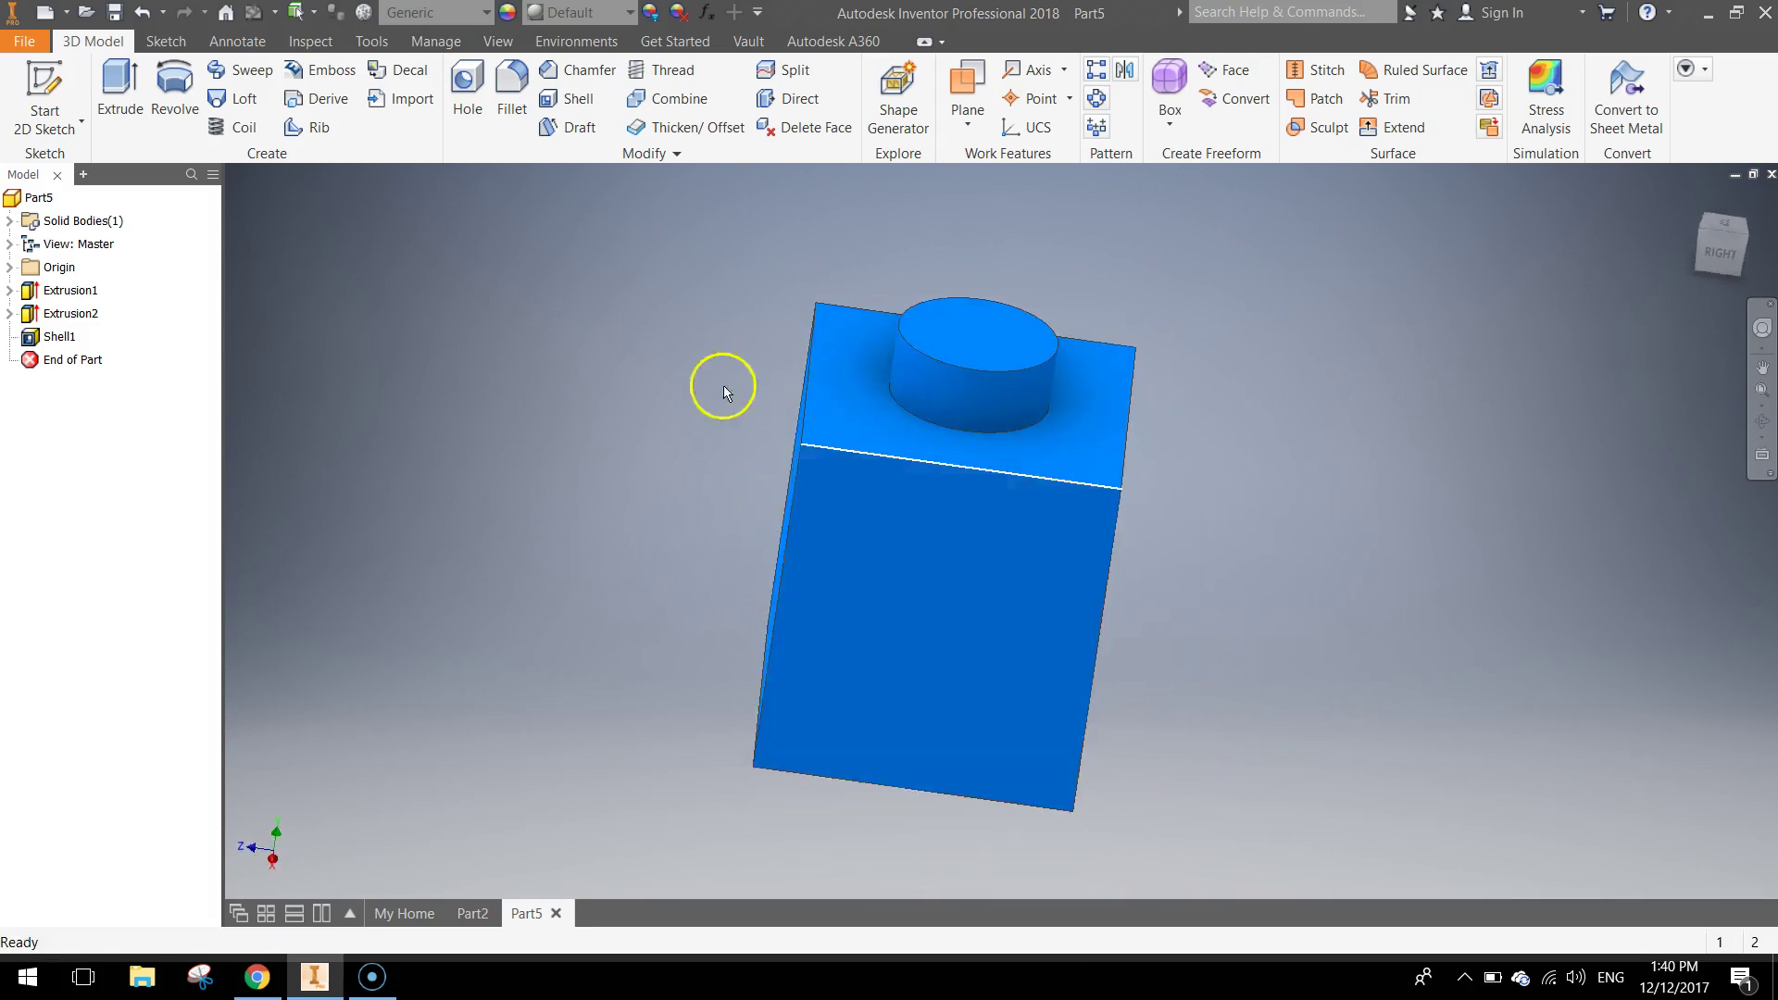
Save the blue brick part as Example 1x1.ipt in the Lego Bricks folder.
{"action": "left_click", "coordinate": [117, 12]}
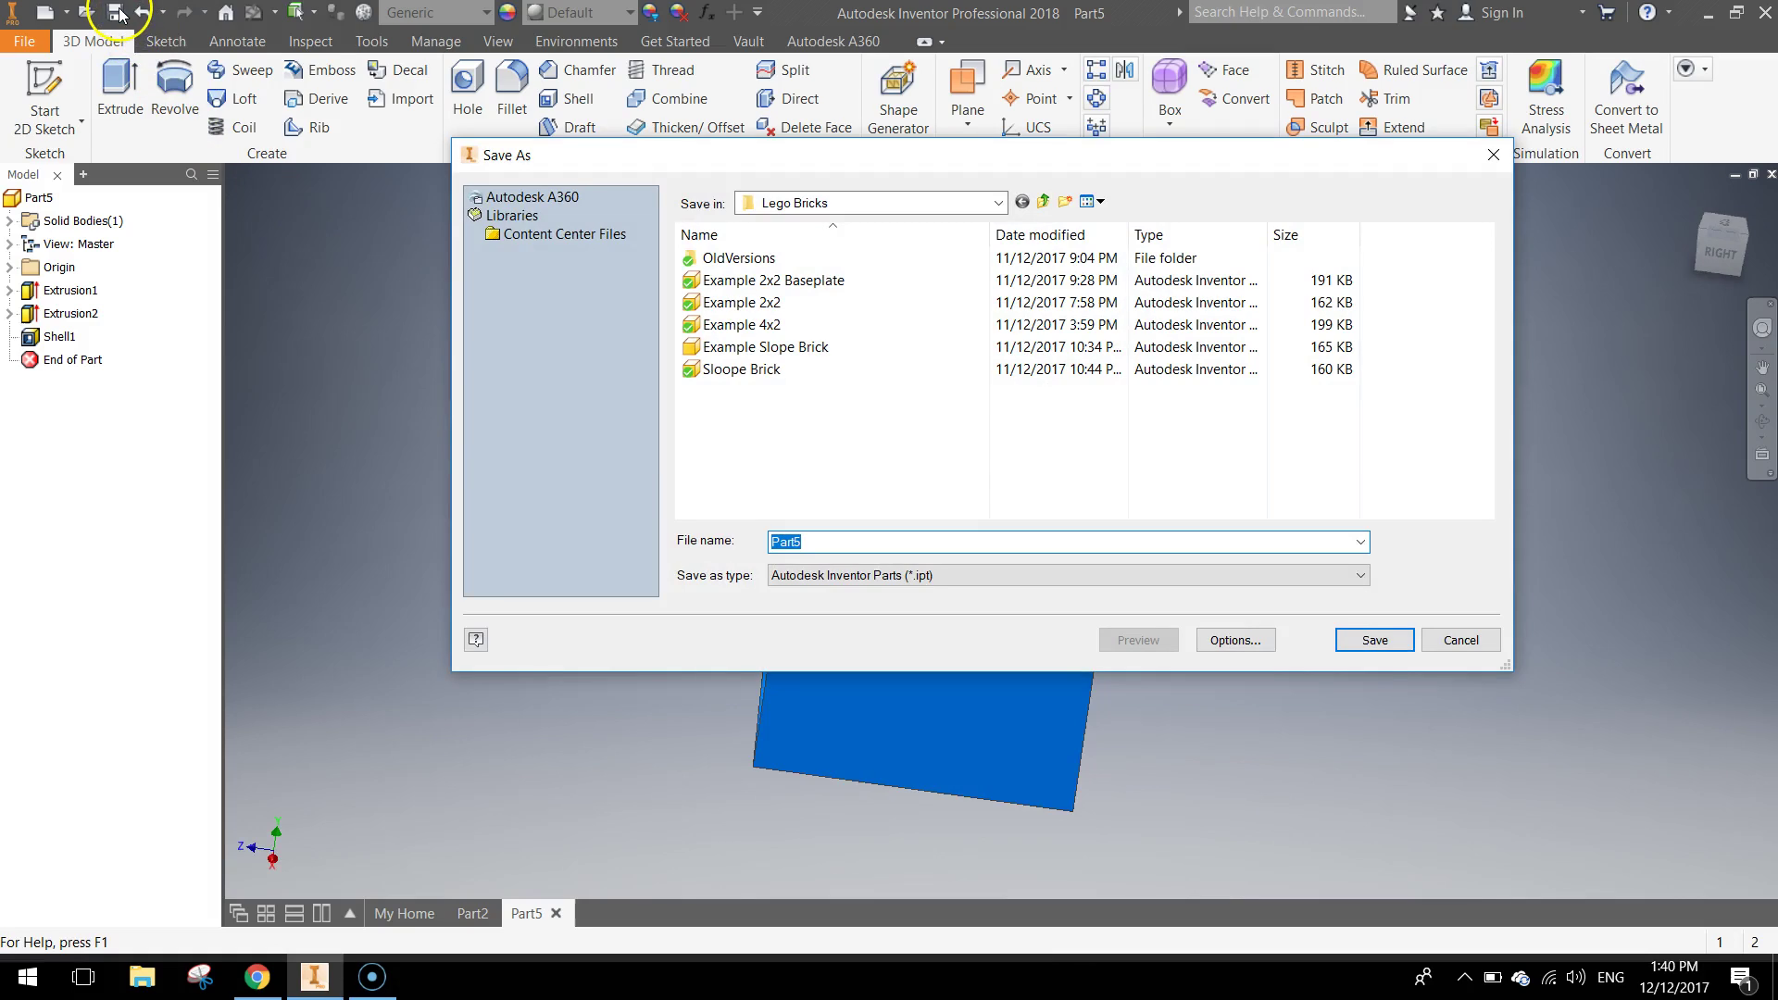
{"action": "type", "text": "Ex"}
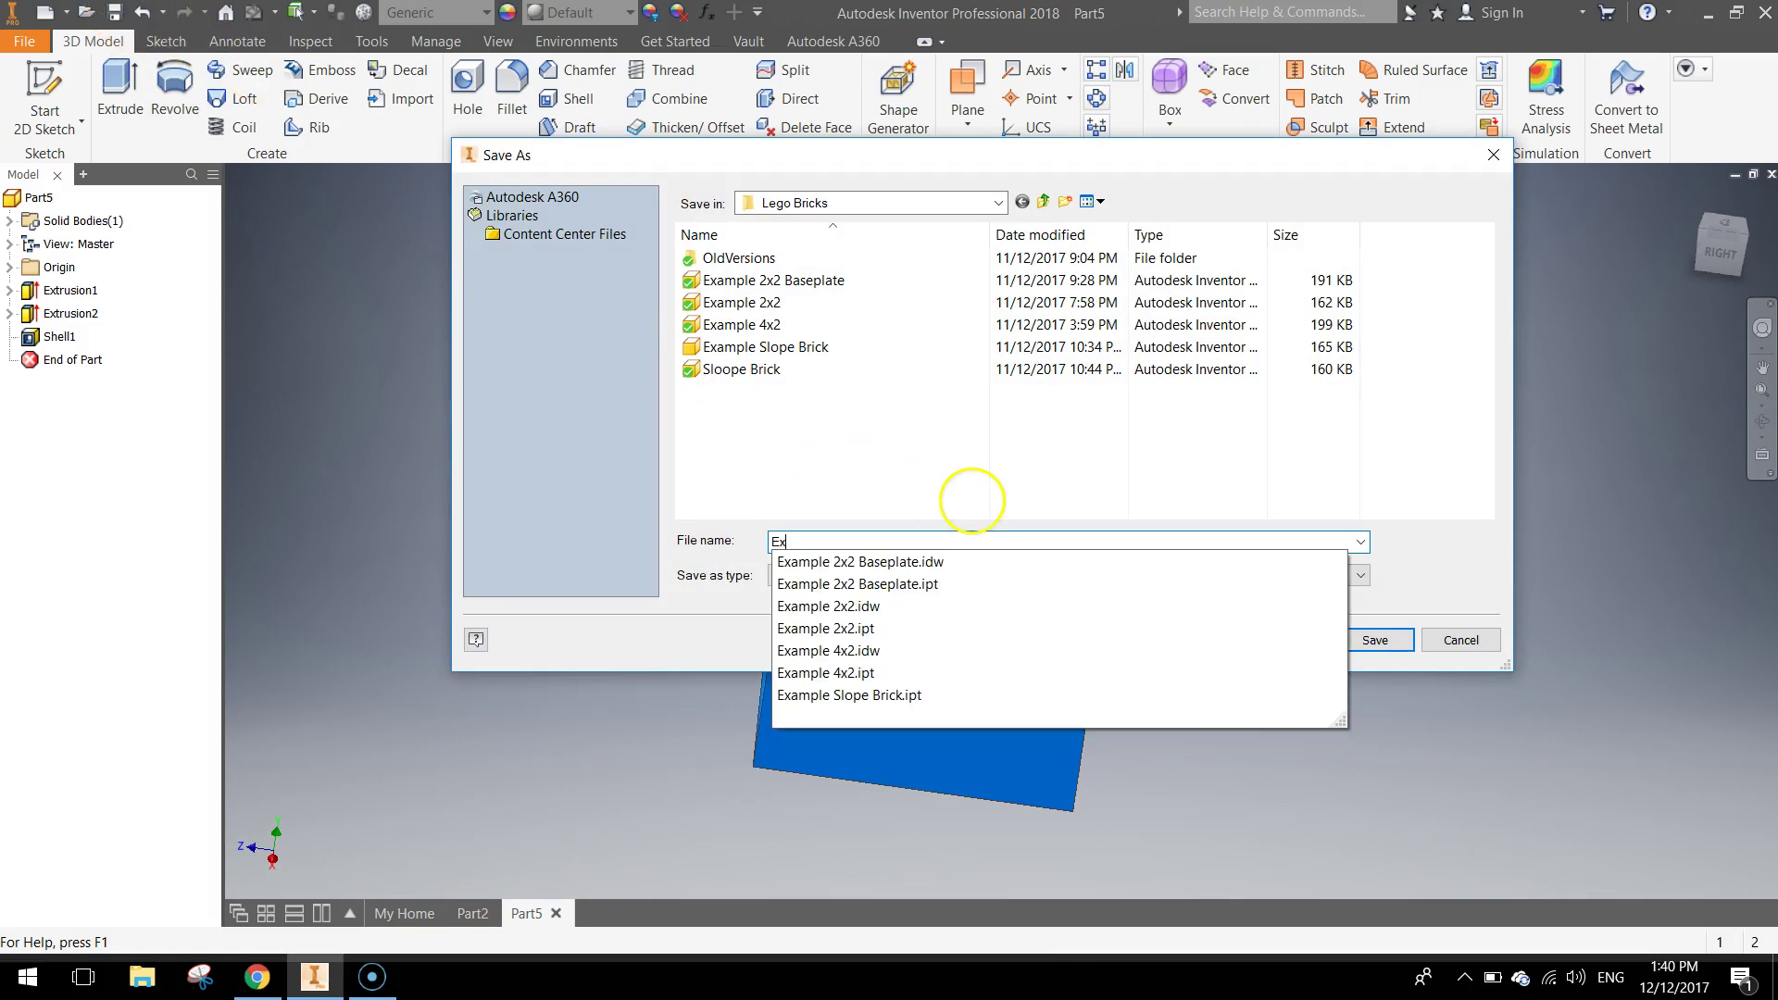
{"action": "type", "text": "ample 1x1"}
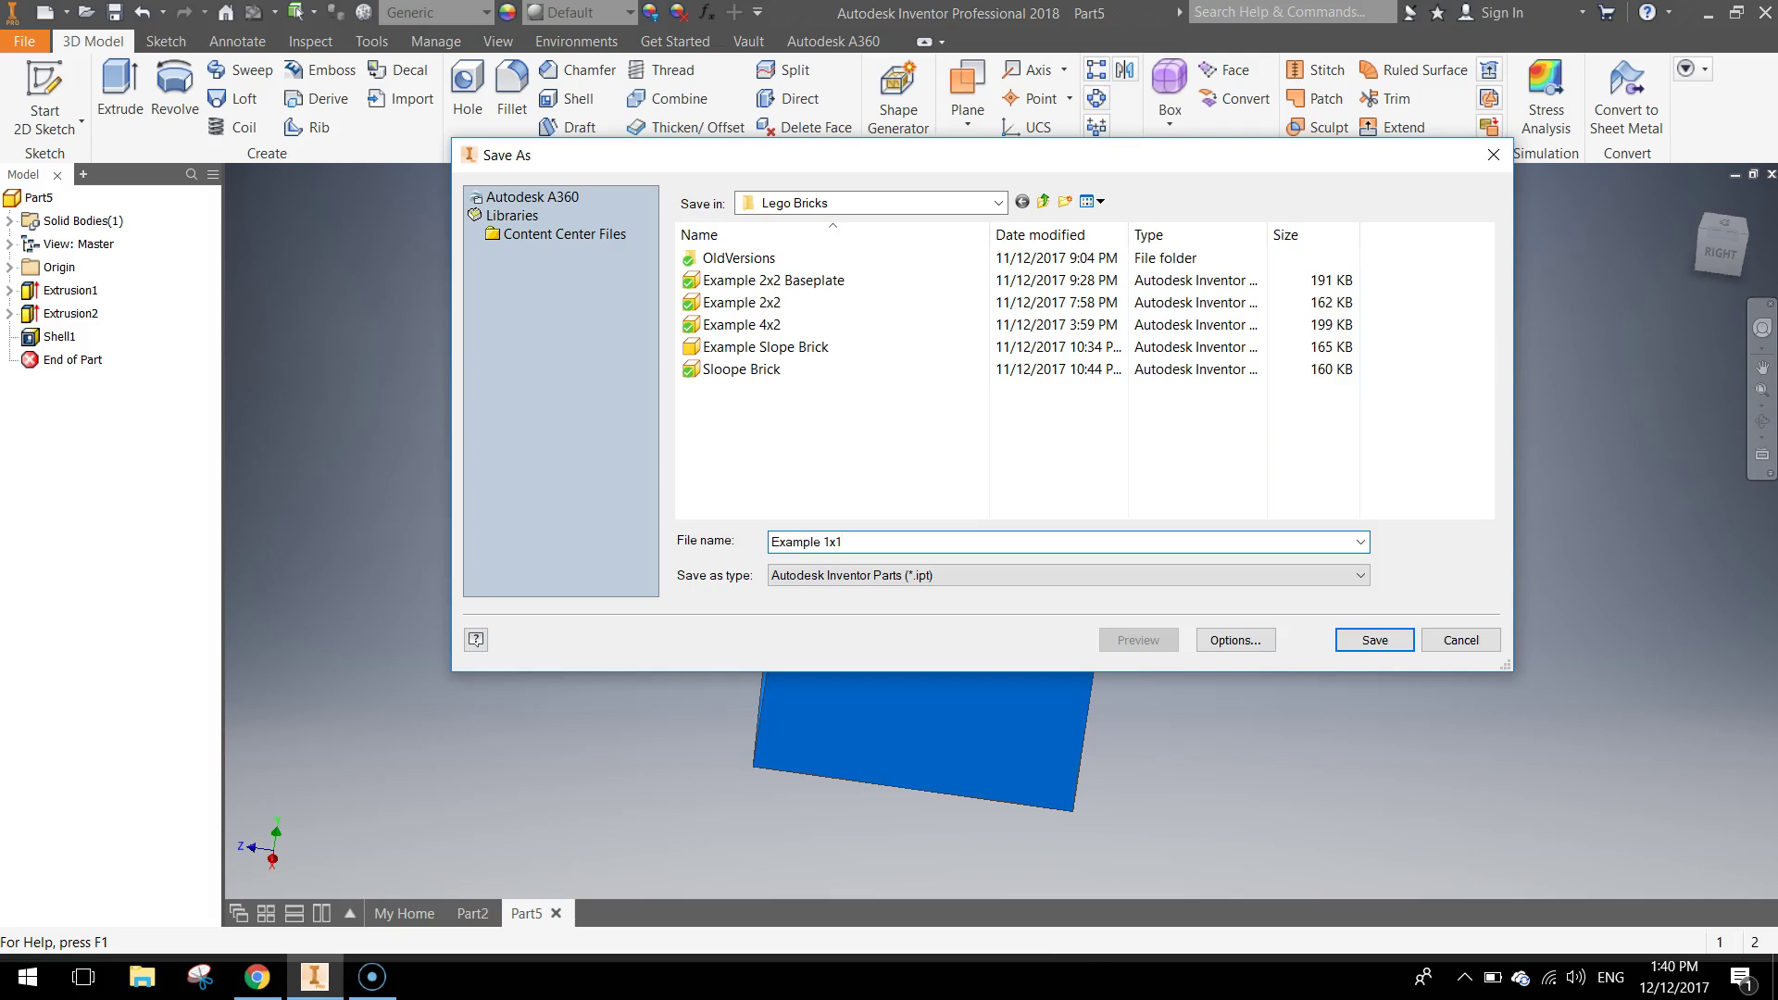
{"action": "left_click", "coordinate": [1375, 640]}
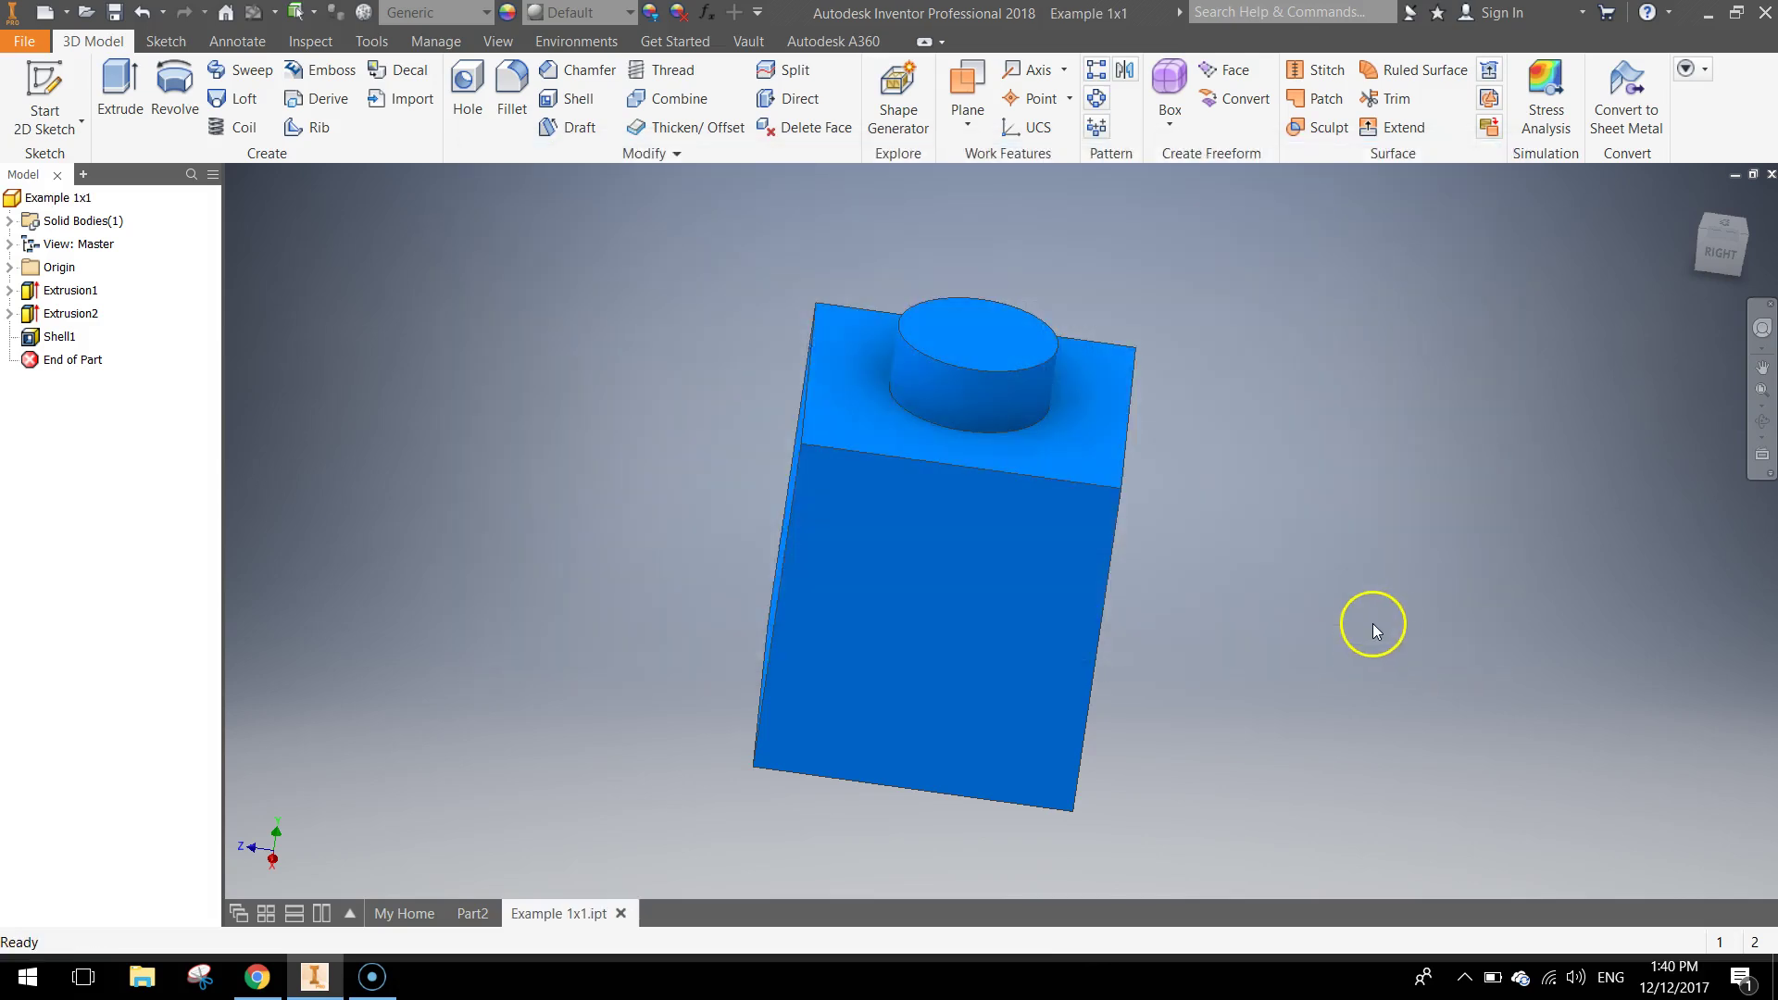
Close the Part2 document without saving its changes.
{"action": "left_click", "coordinate": [478, 914]}
{"action": "left_click", "coordinate": [503, 914]}
{"action": "left_click", "coordinate": [831, 535]}
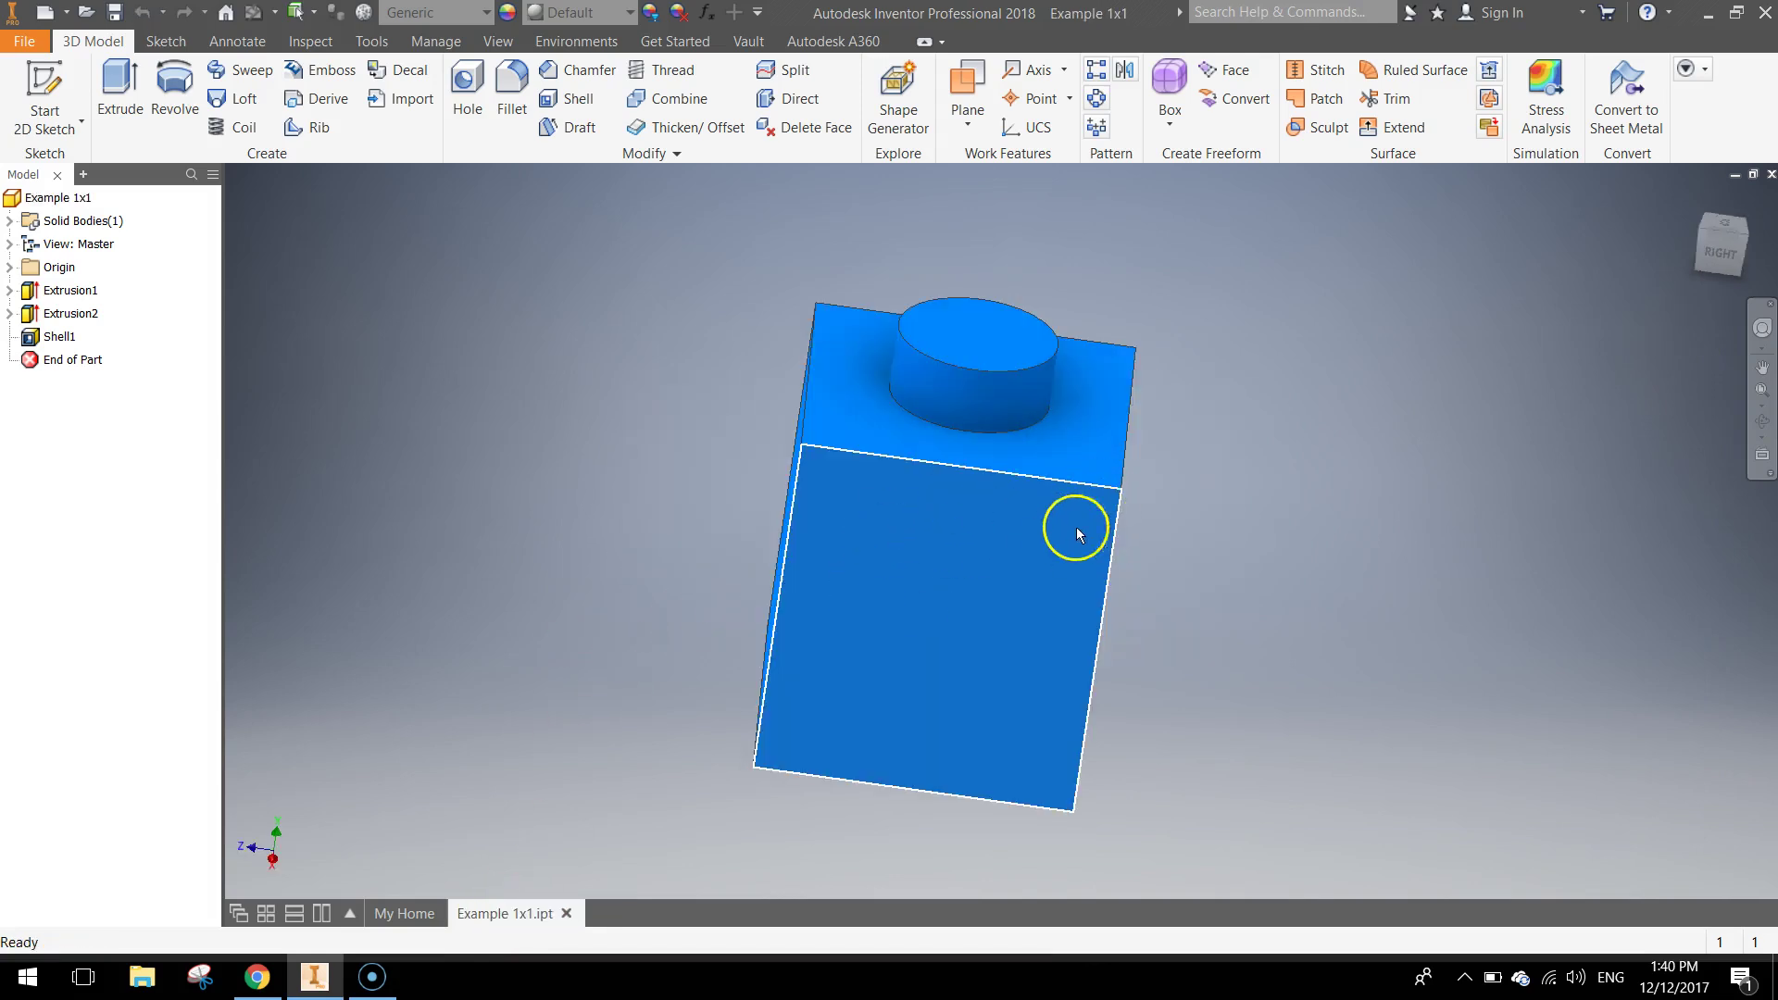
{"action": "mouse_move", "coordinate": [877, 524]}
{"action": "middle_mouse_down", "text": "shift"}
{"action": "mouse_move", "coordinate": [1000, 540]}
{"action": "mouse_move", "coordinate": [898, 520]}
{"action": "middle_mouse_up", "text": "shift"}
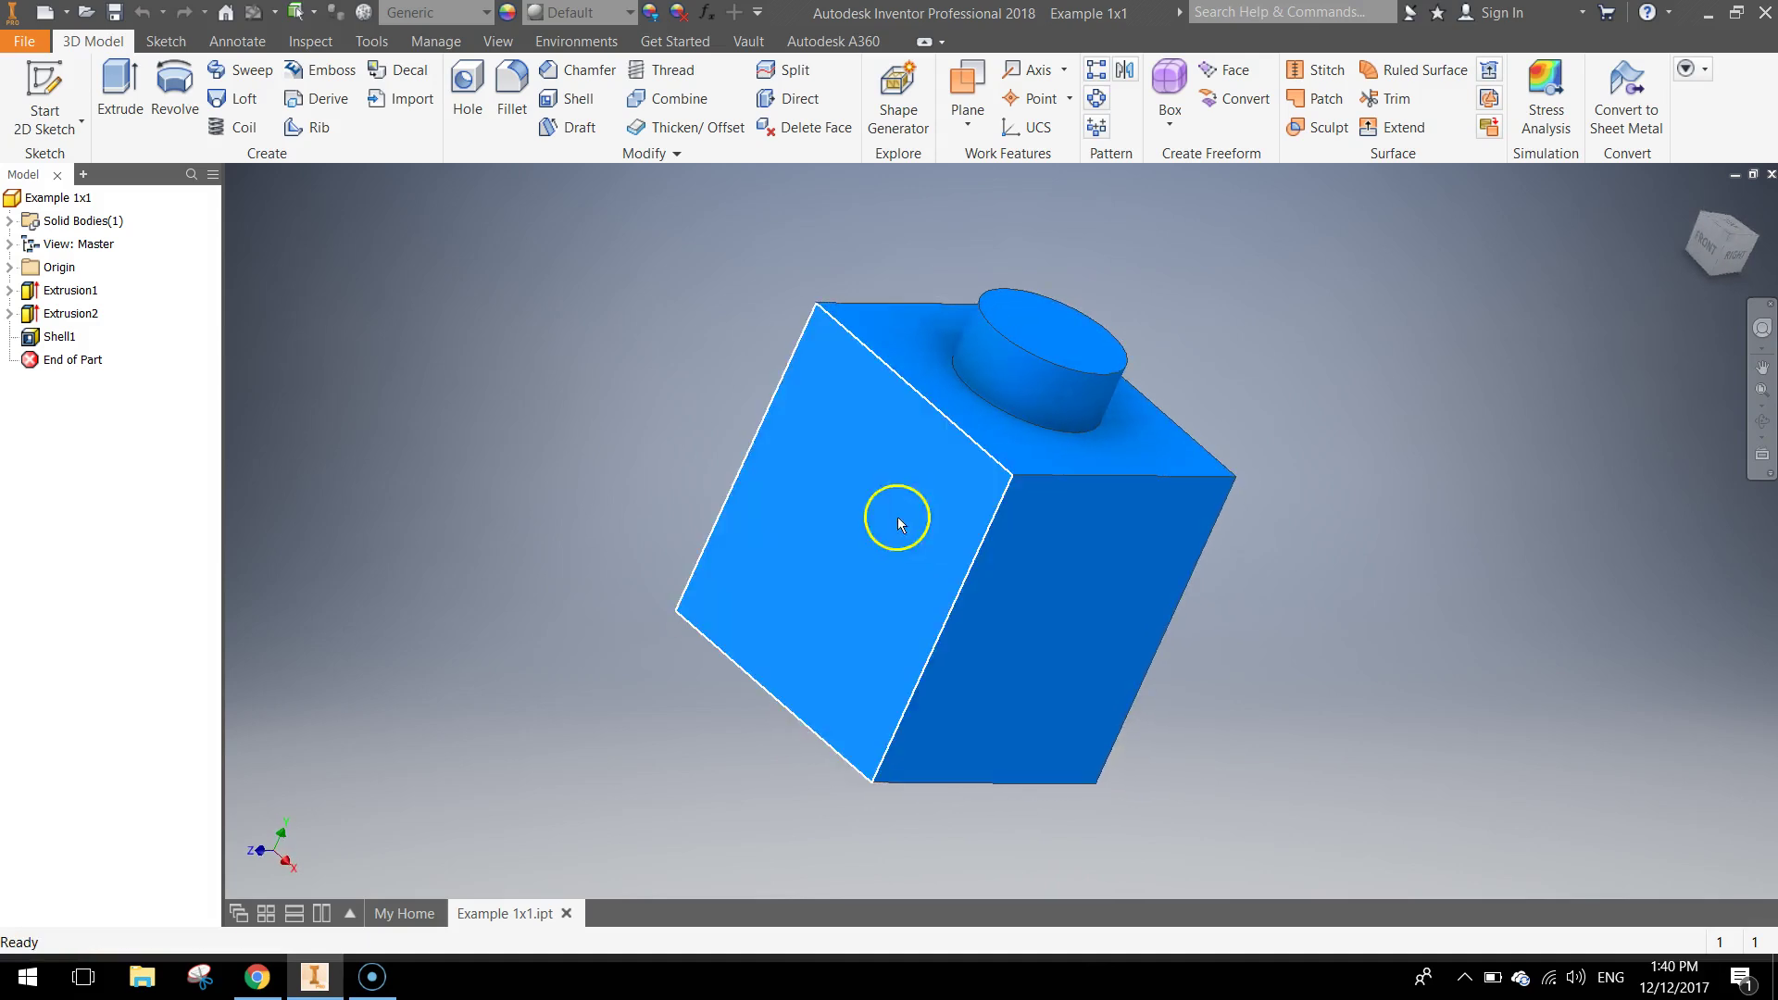
Create a new drawing from the Metric ANSI (mm).idw template.
{"action": "left_click", "coordinate": [24, 42]}
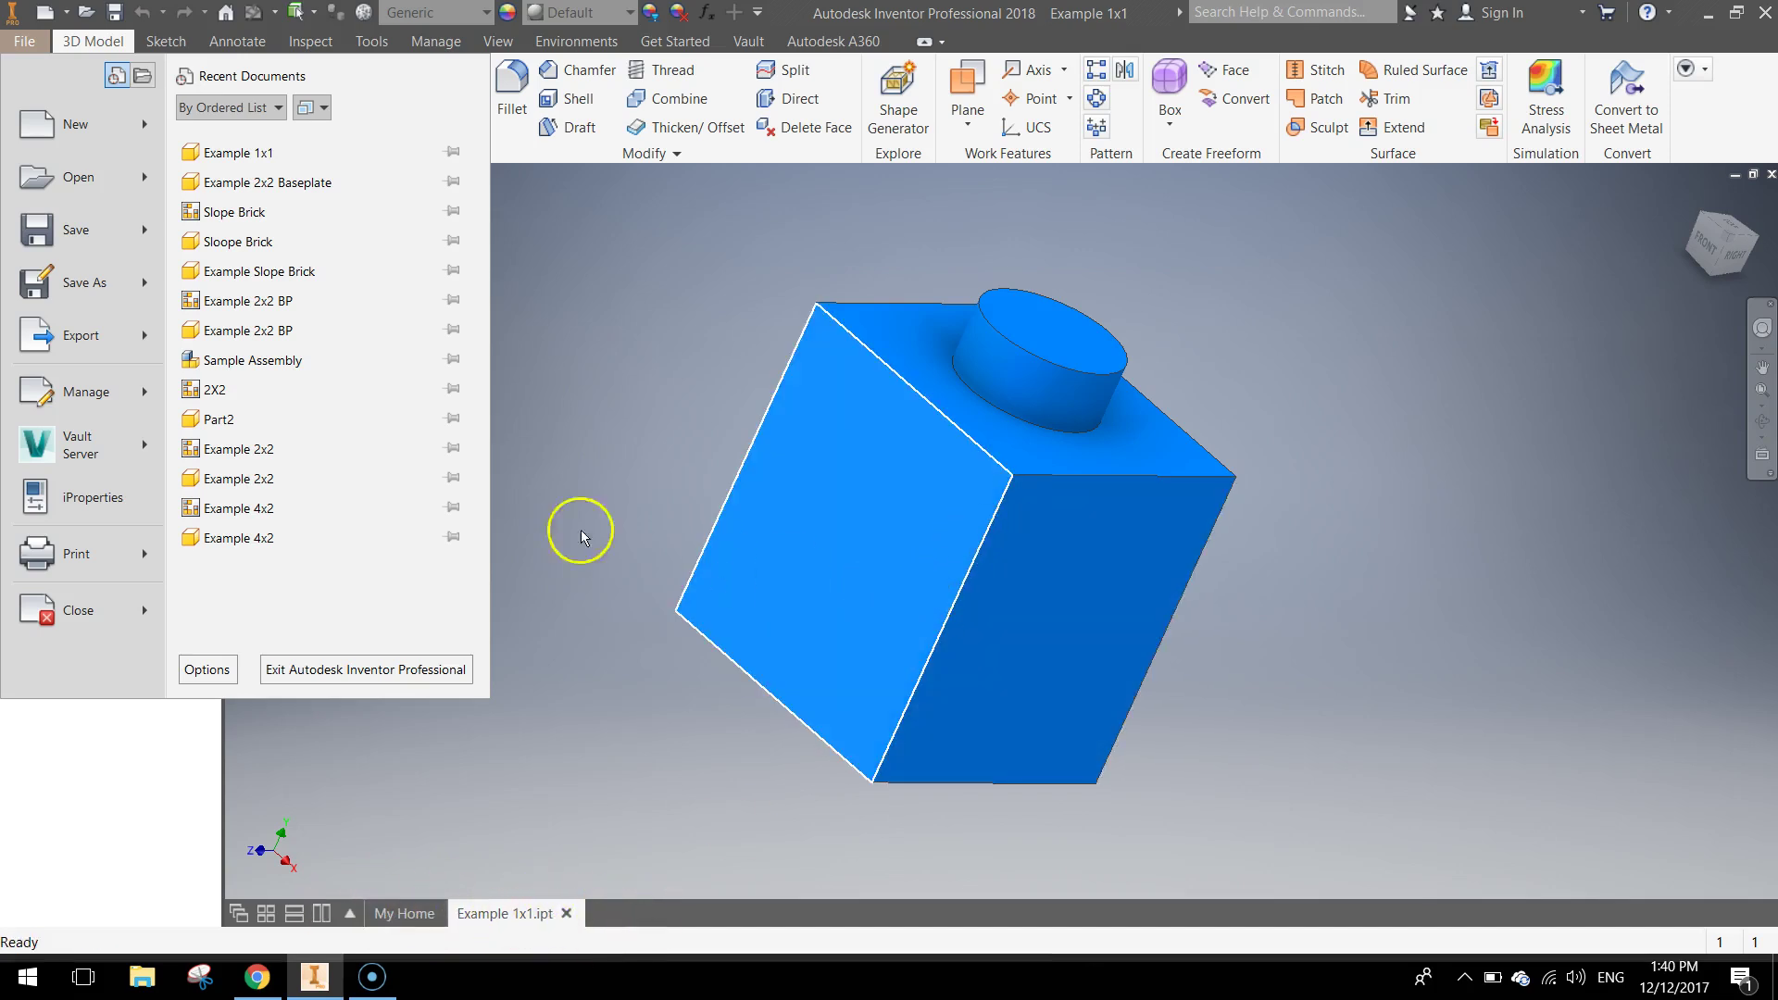
{"action": "left_click", "coordinate": [60, 136]}
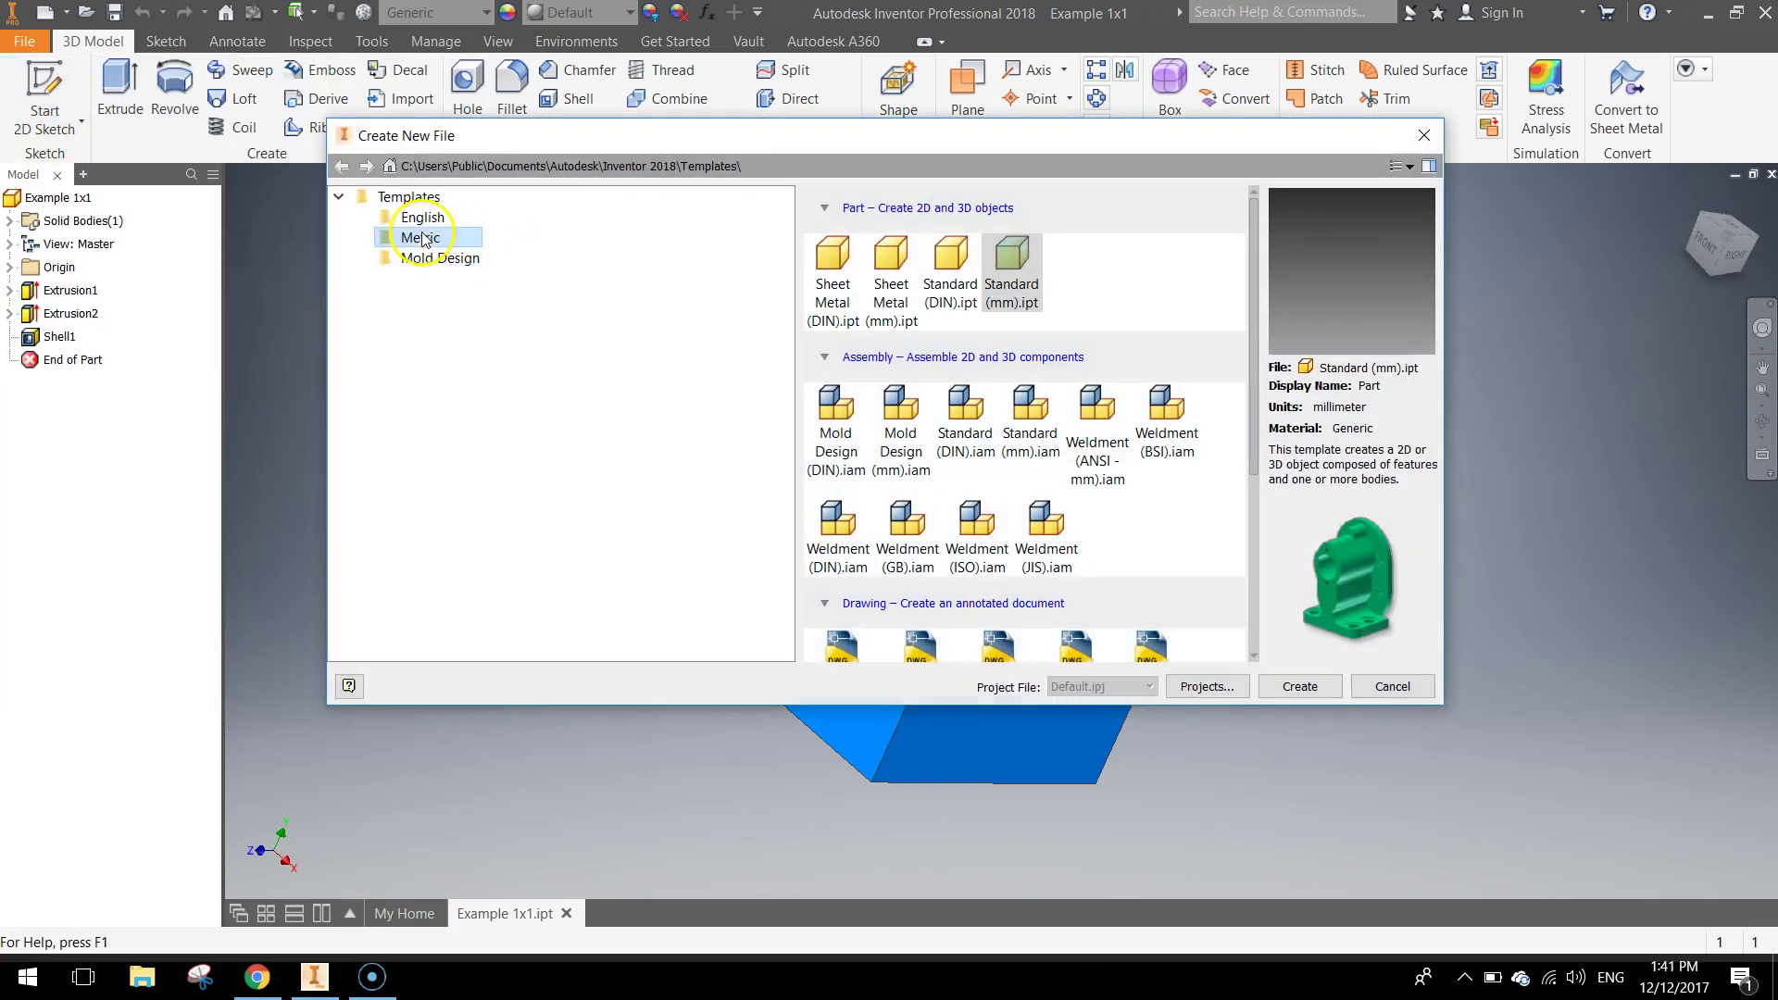
{"action": "left_click", "coordinate": [423, 239]}
{"action": "left_click_drag", "start_coordinate": [1254, 236], "coordinate": [1275, 453]}
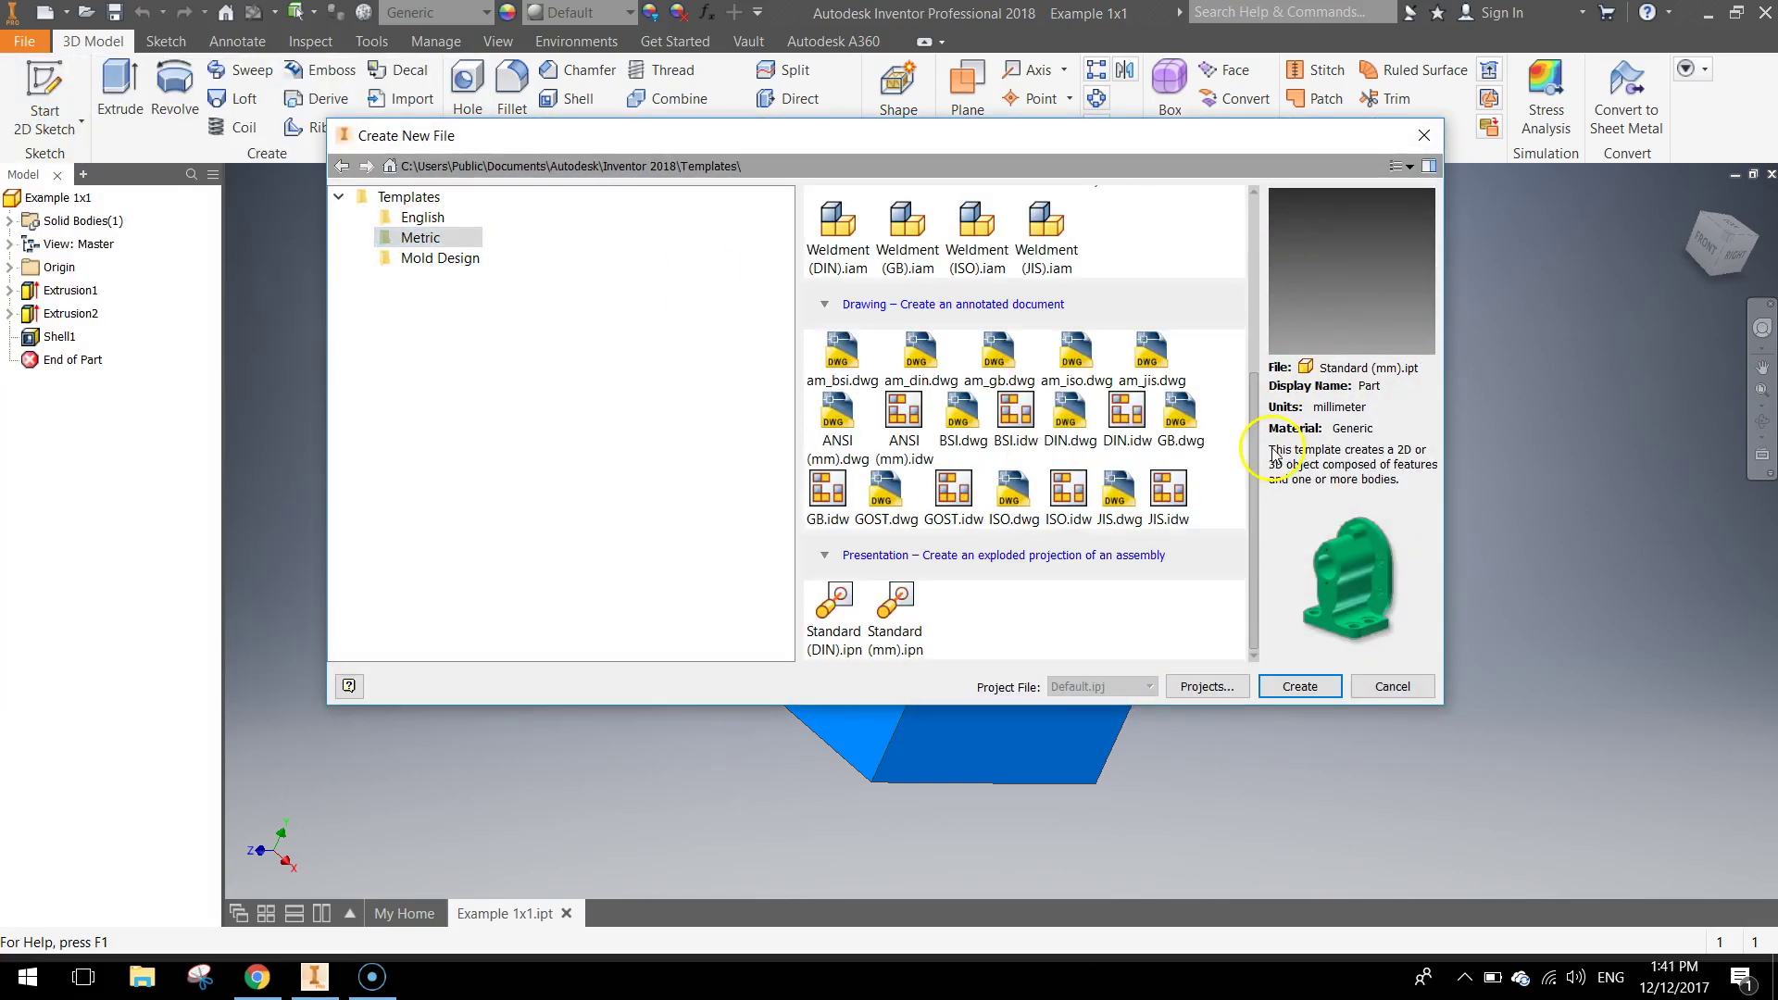
{"action": "left_click", "coordinate": [901, 443]}
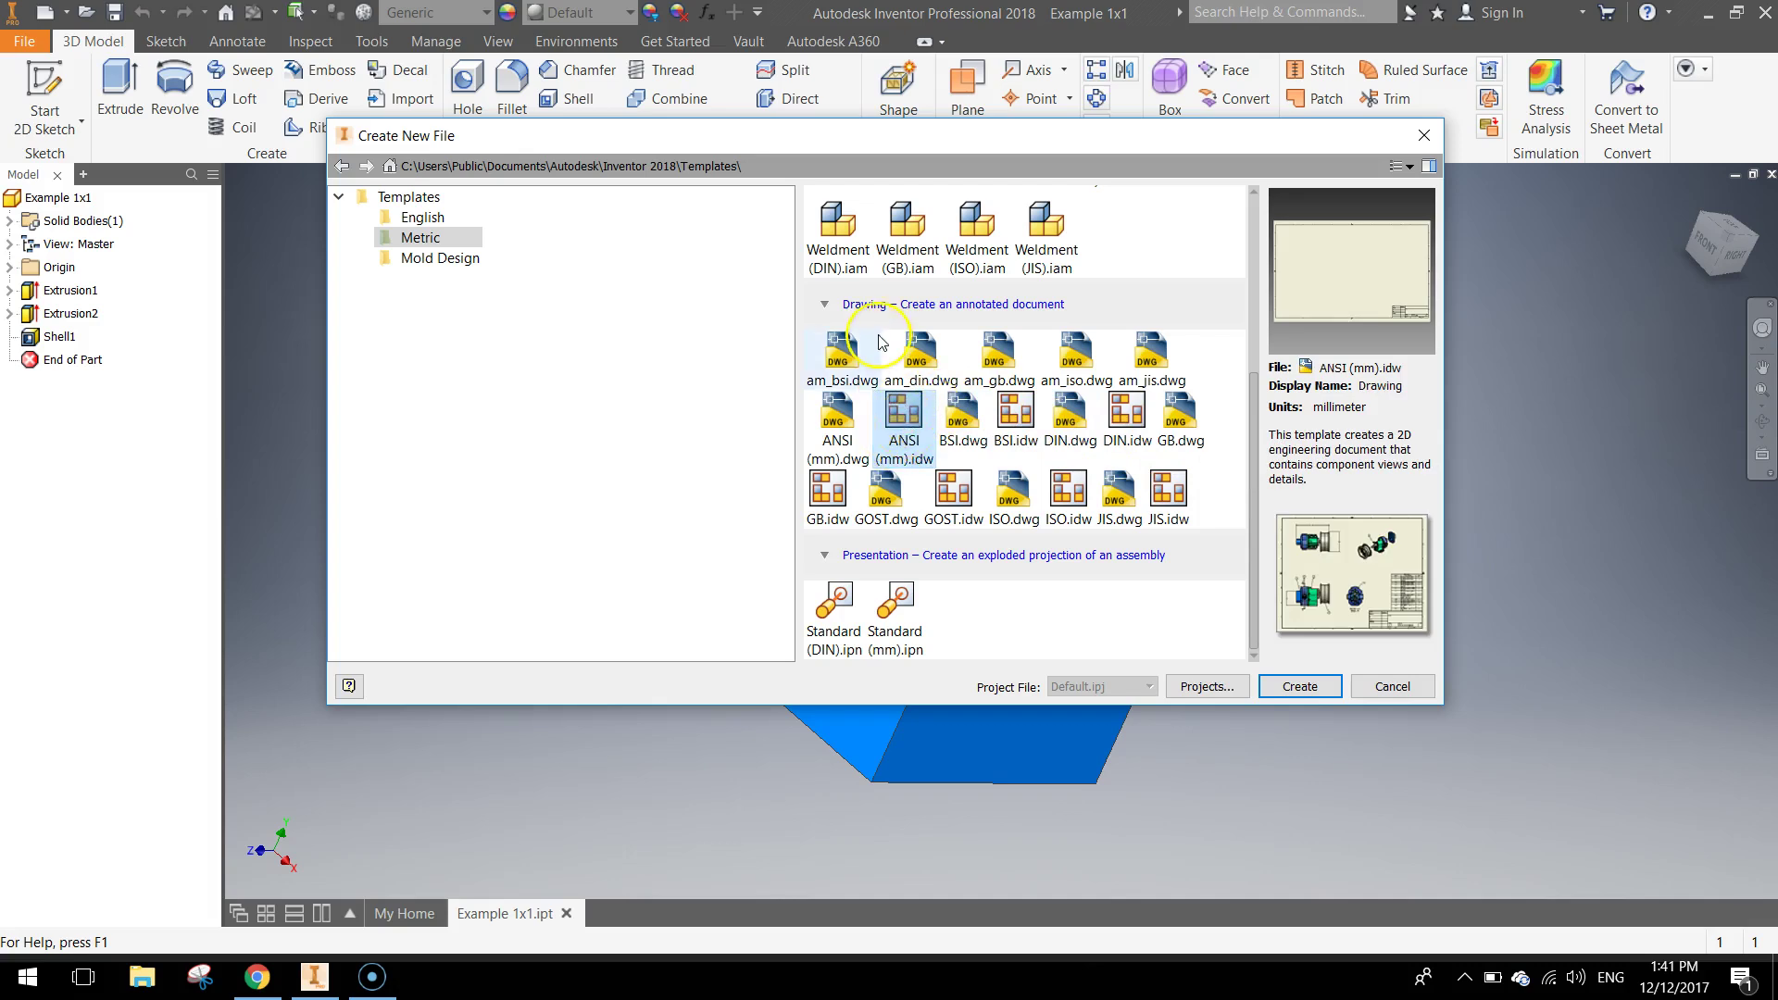
{"action": "double_click", "coordinate": [905, 410]}
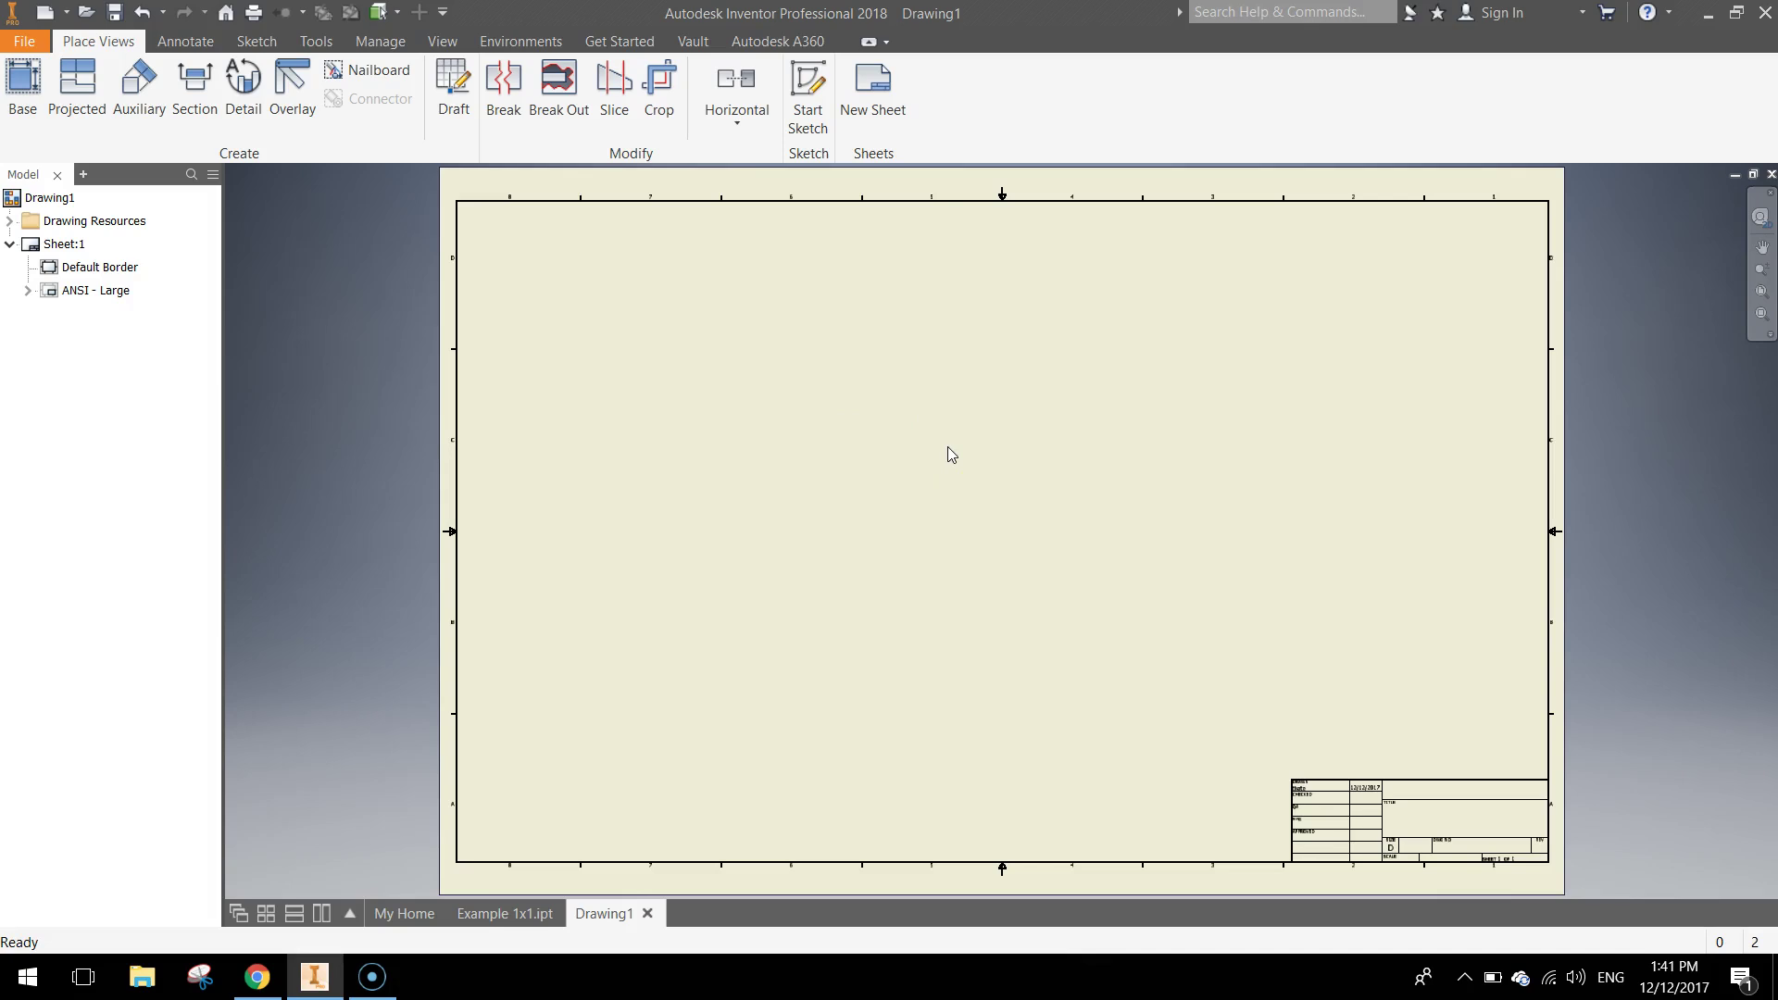
Place a front base view of the brick with projected side and top views.
{"action": "left_click", "coordinate": [26, 87]}
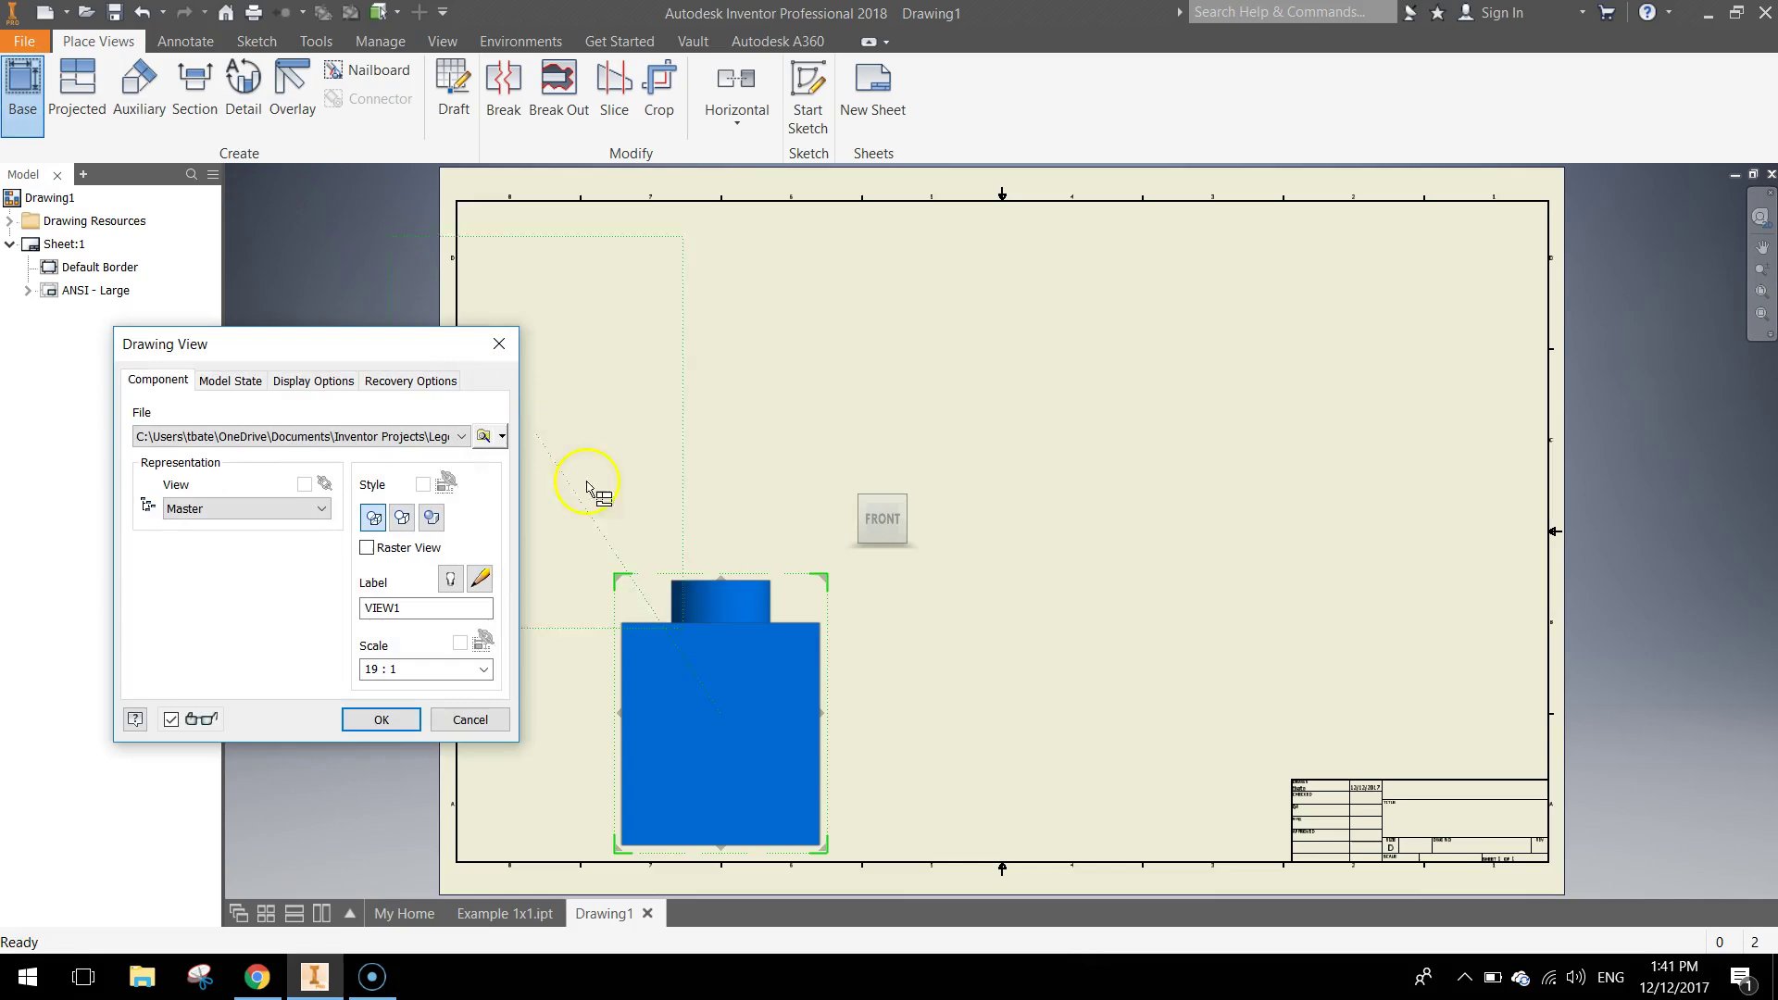
{"action": "left_click", "coordinate": [738, 663]}
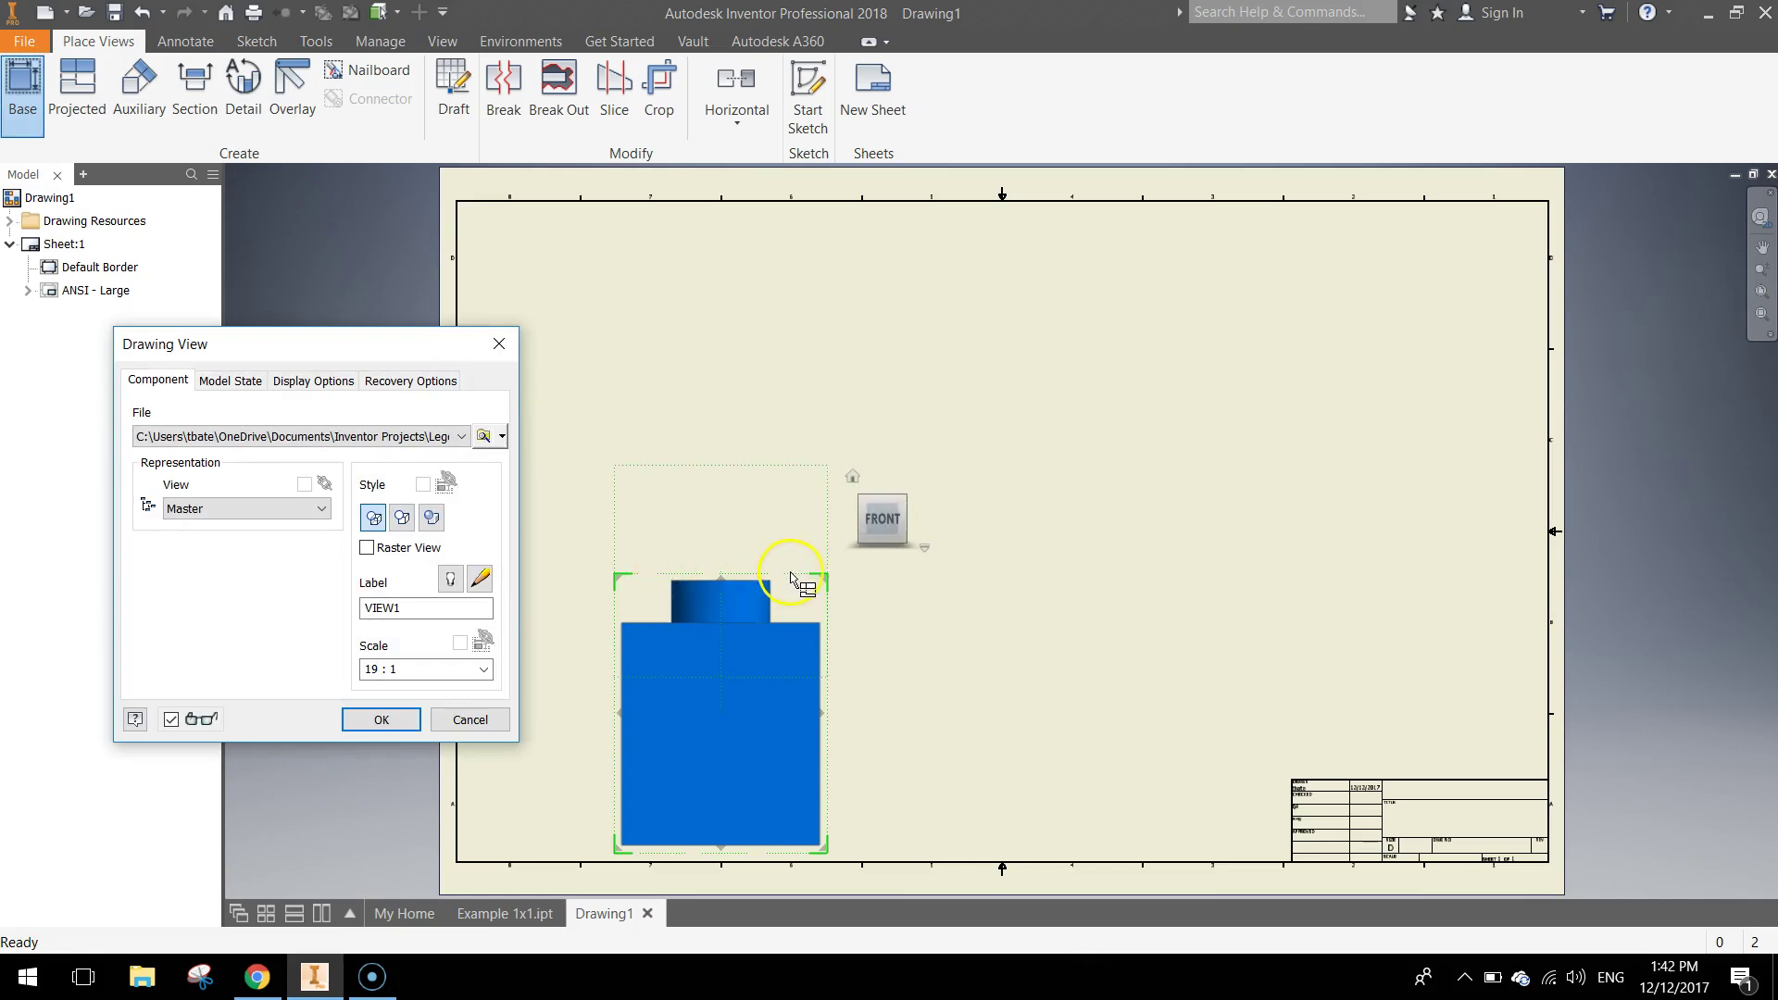
{"action": "left_click_drag", "start_coordinate": [792, 639], "coordinate": [701, 620]}
{"action": "mouse_move", "coordinate": [349, 343]}
{"action": "left_mouse_down"}
{"action": "mouse_move", "coordinate": [280, 266]}
{"action": "mouse_move", "coordinate": [204, 239]}
{"action": "left_mouse_up"}
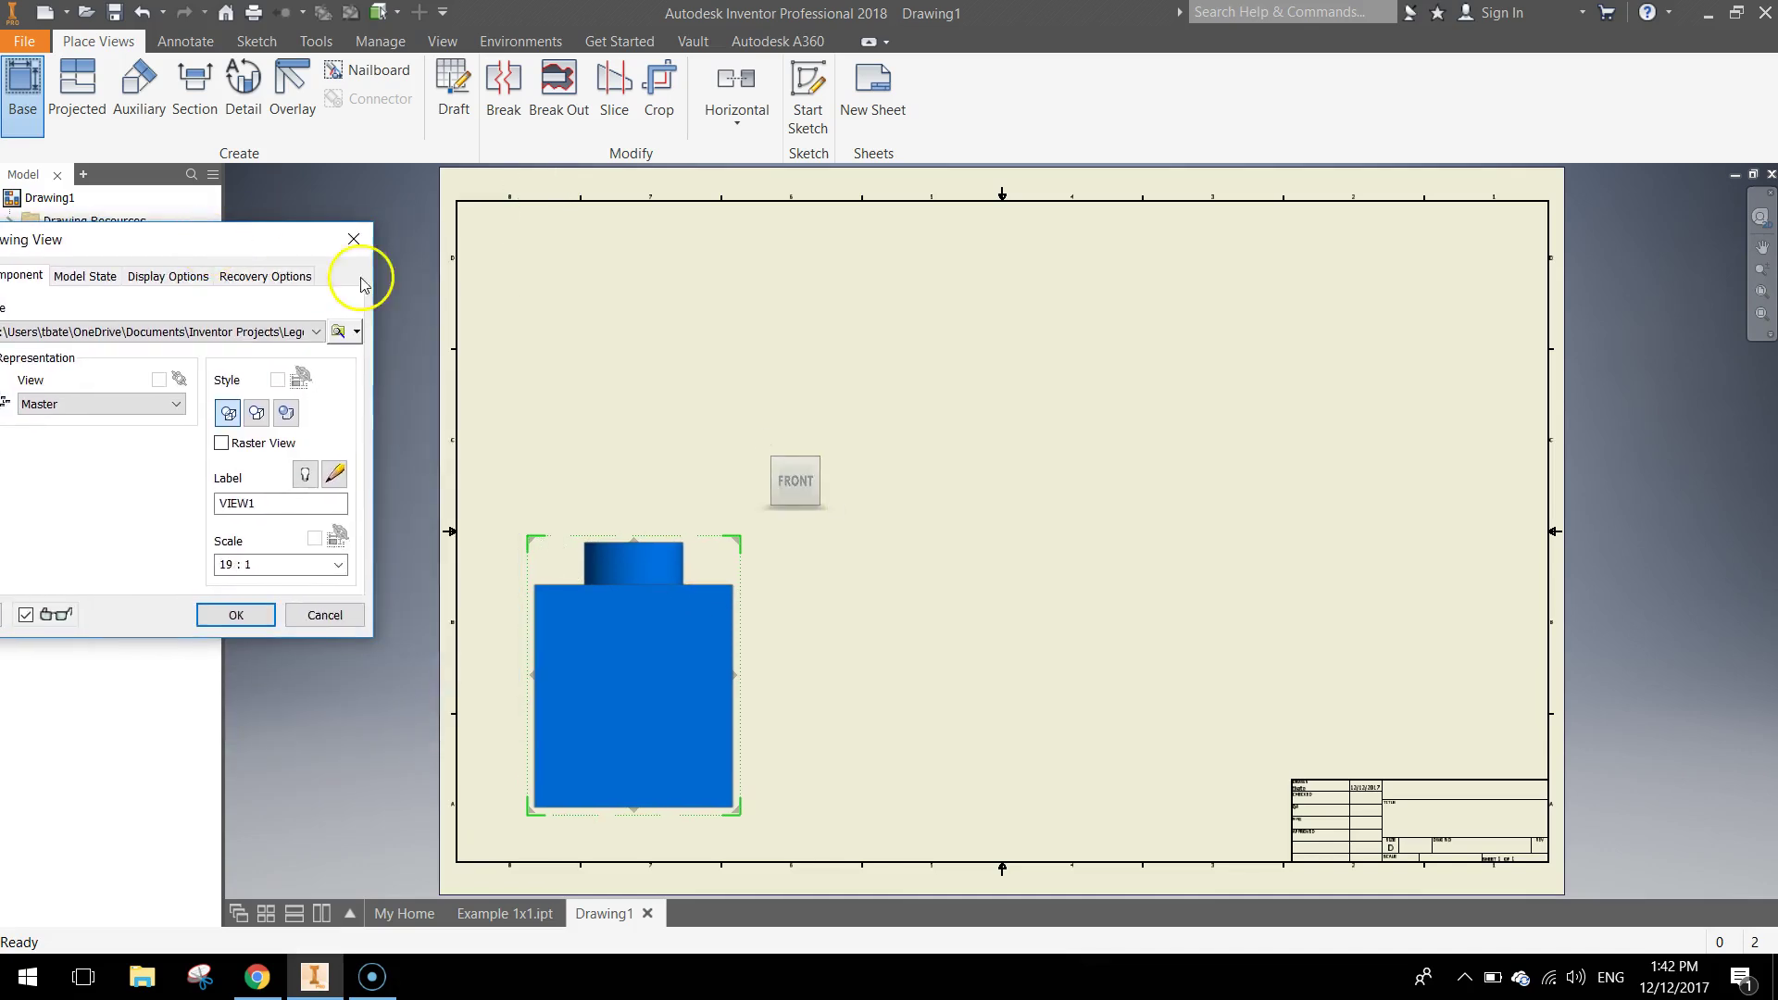
{"action": "left_click", "coordinate": [953, 665]}
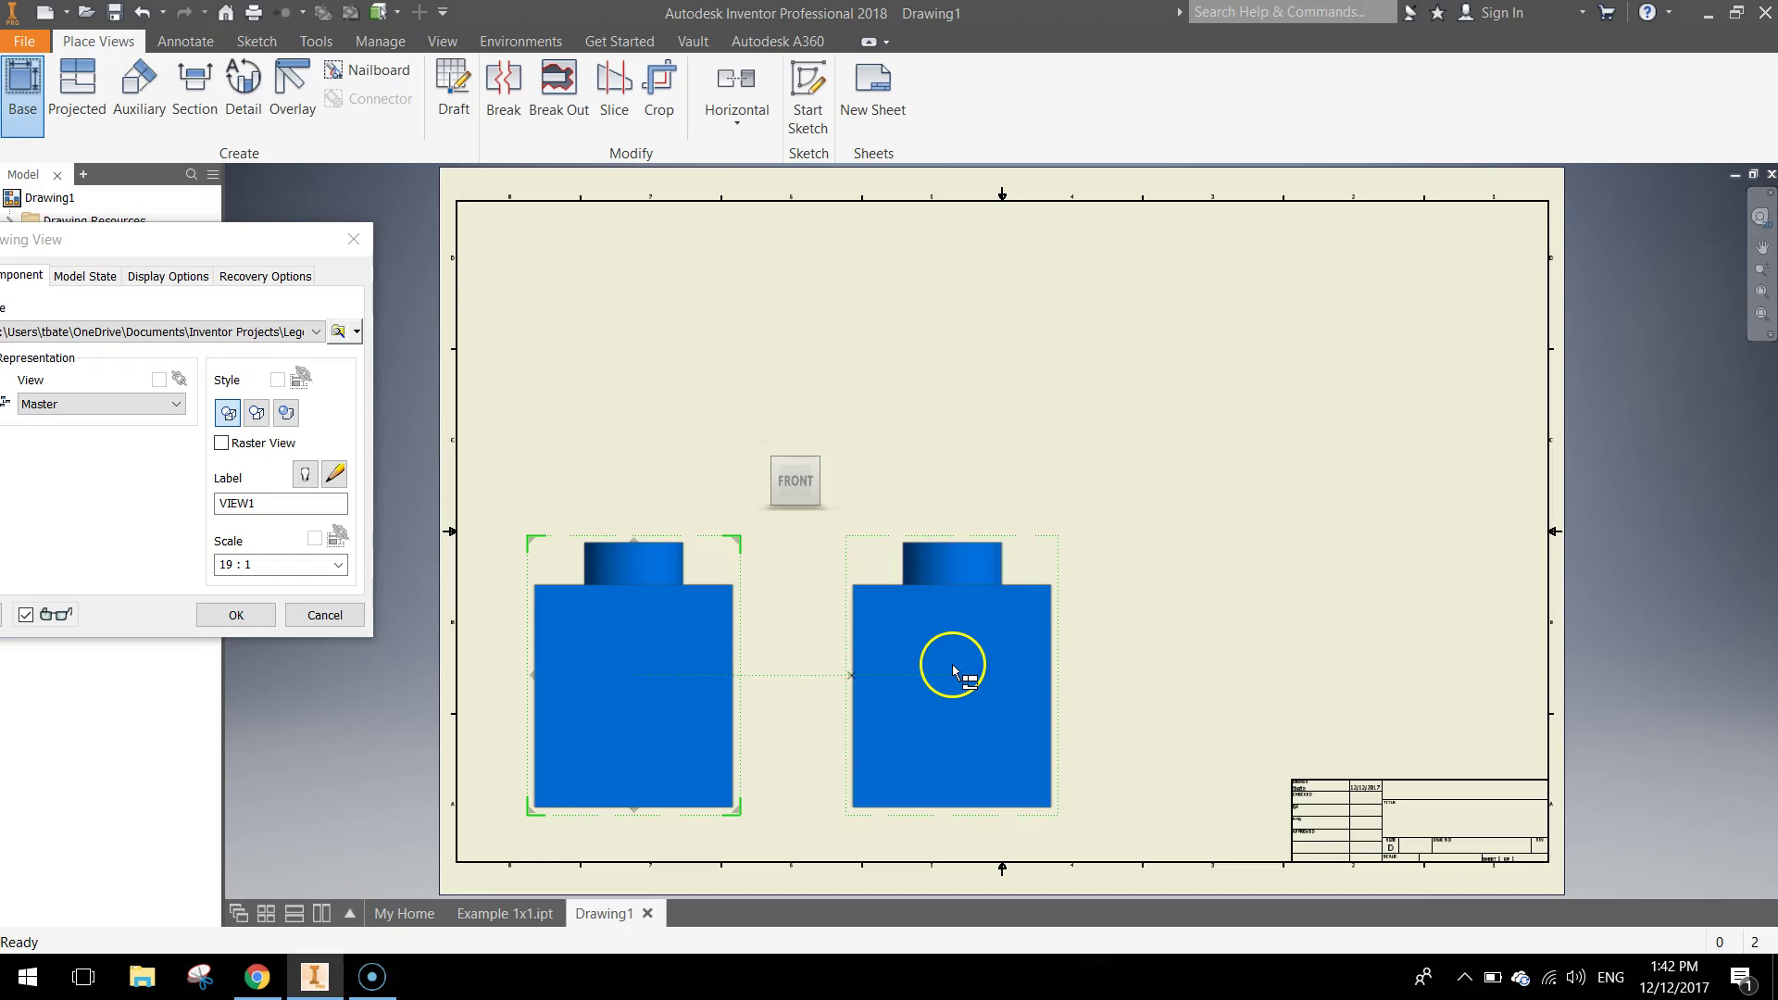
{"action": "left_click", "coordinate": [649, 353]}
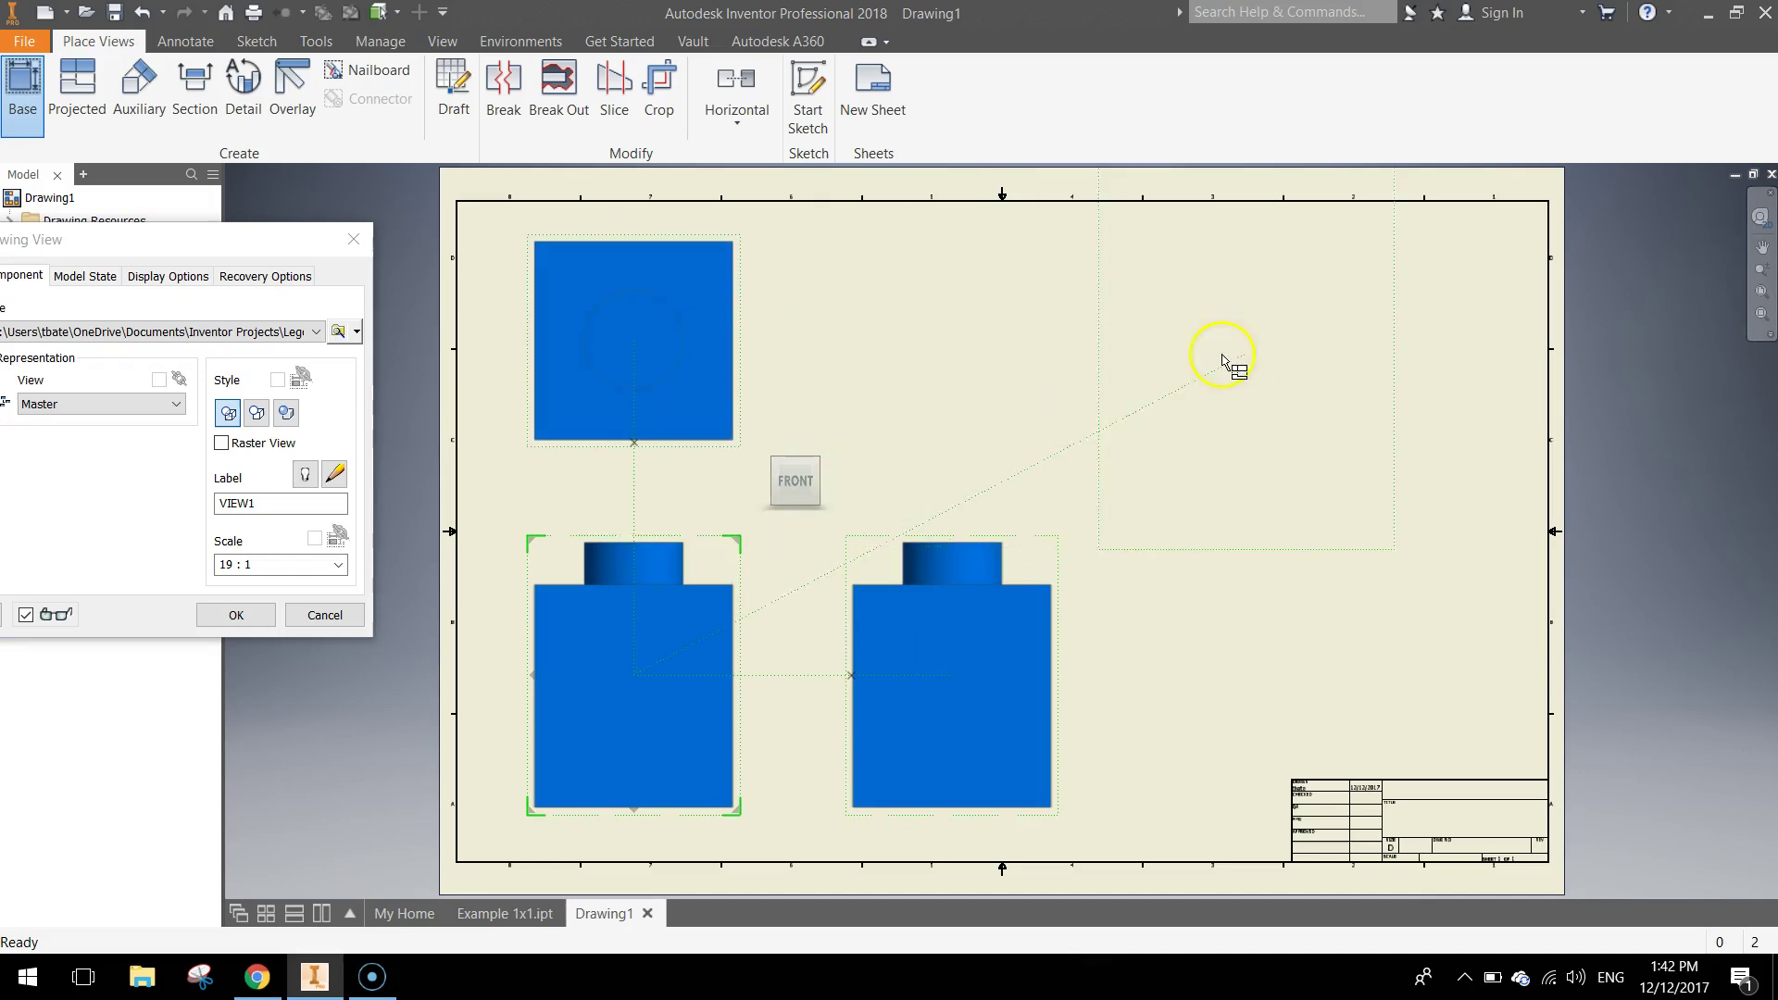
Add an isometric view at the sheet's upper right and set the scale to 15:1.
{"action": "left_click", "coordinate": [1360, 443]}
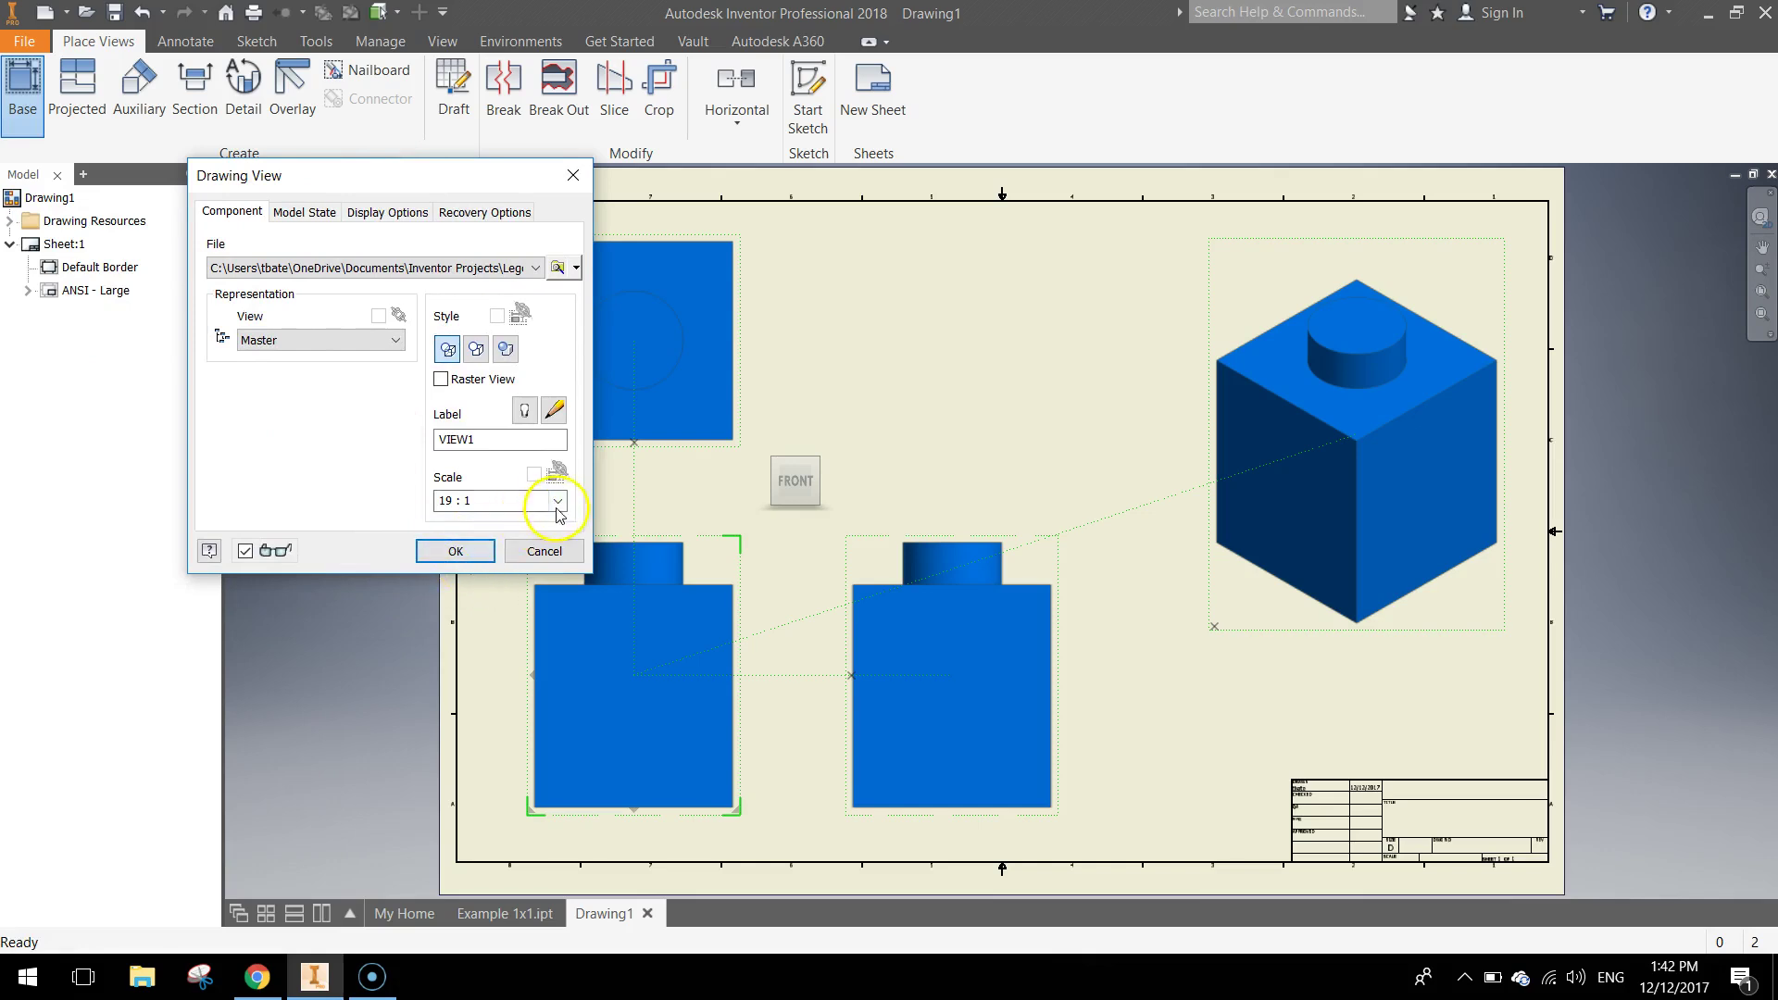
{"action": "left_click_drag", "start_coordinate": [474, 499], "coordinate": [433, 500]}
{"action": "type", "text": "15:1"}
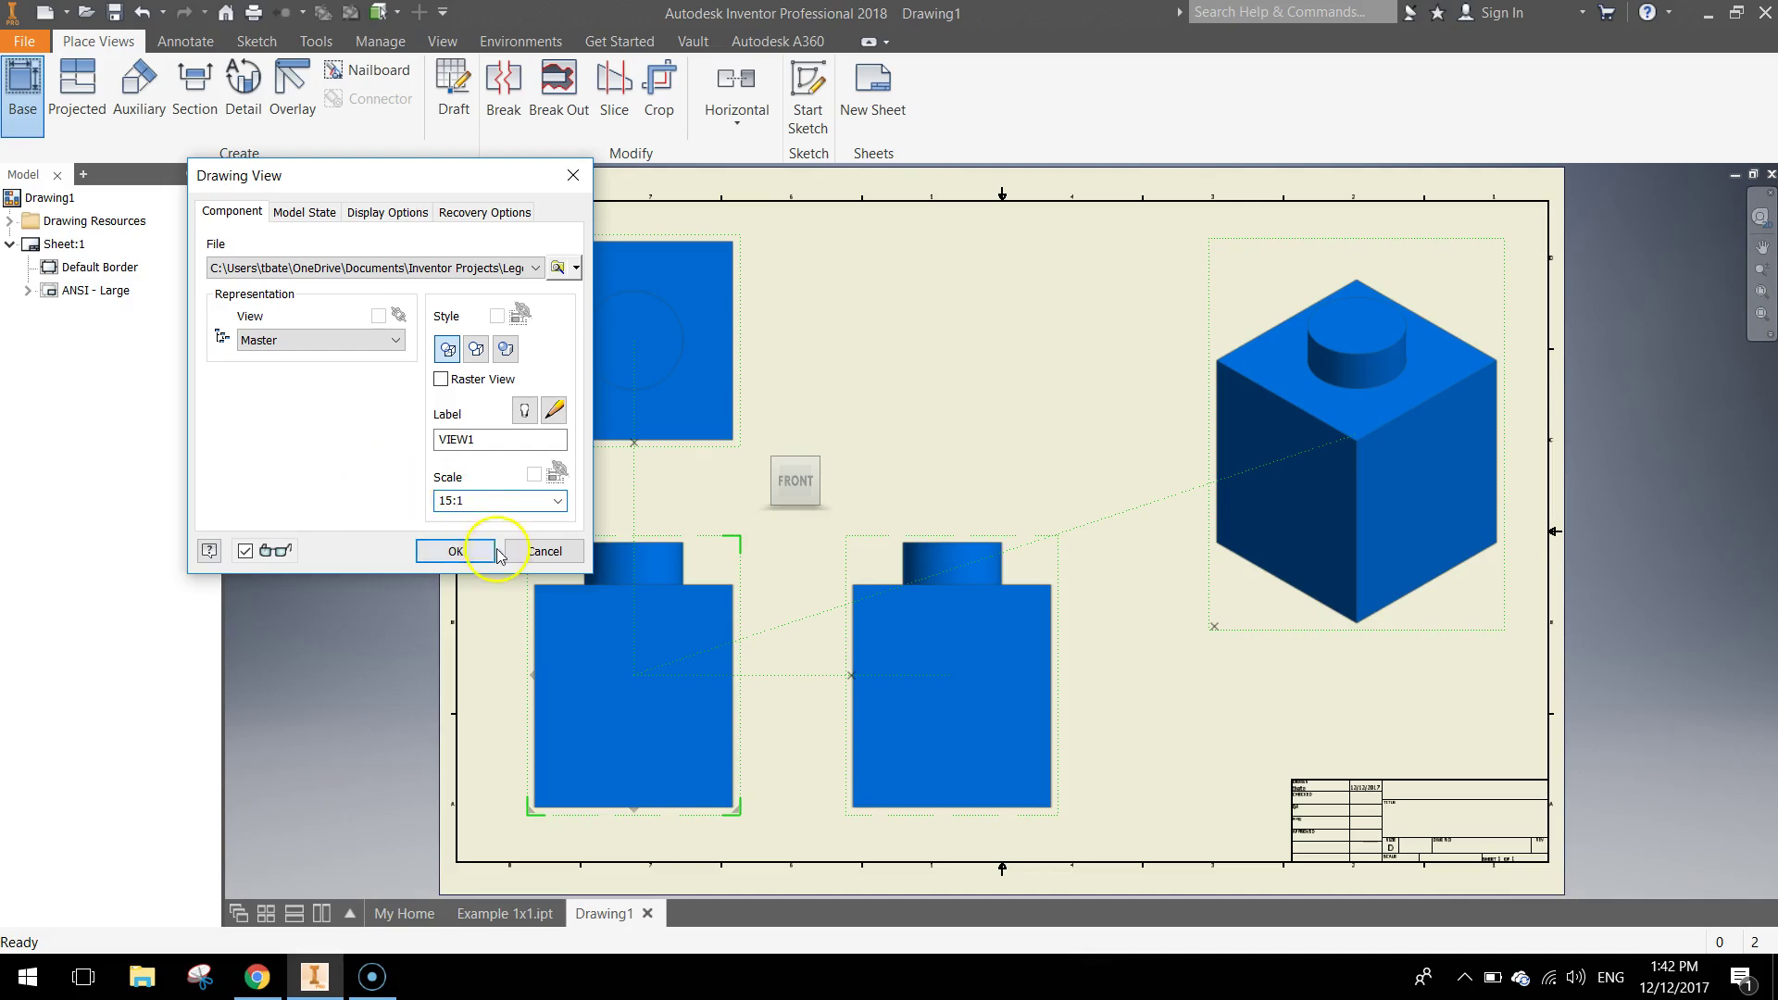
{"action": "left_click", "coordinate": [472, 549]}
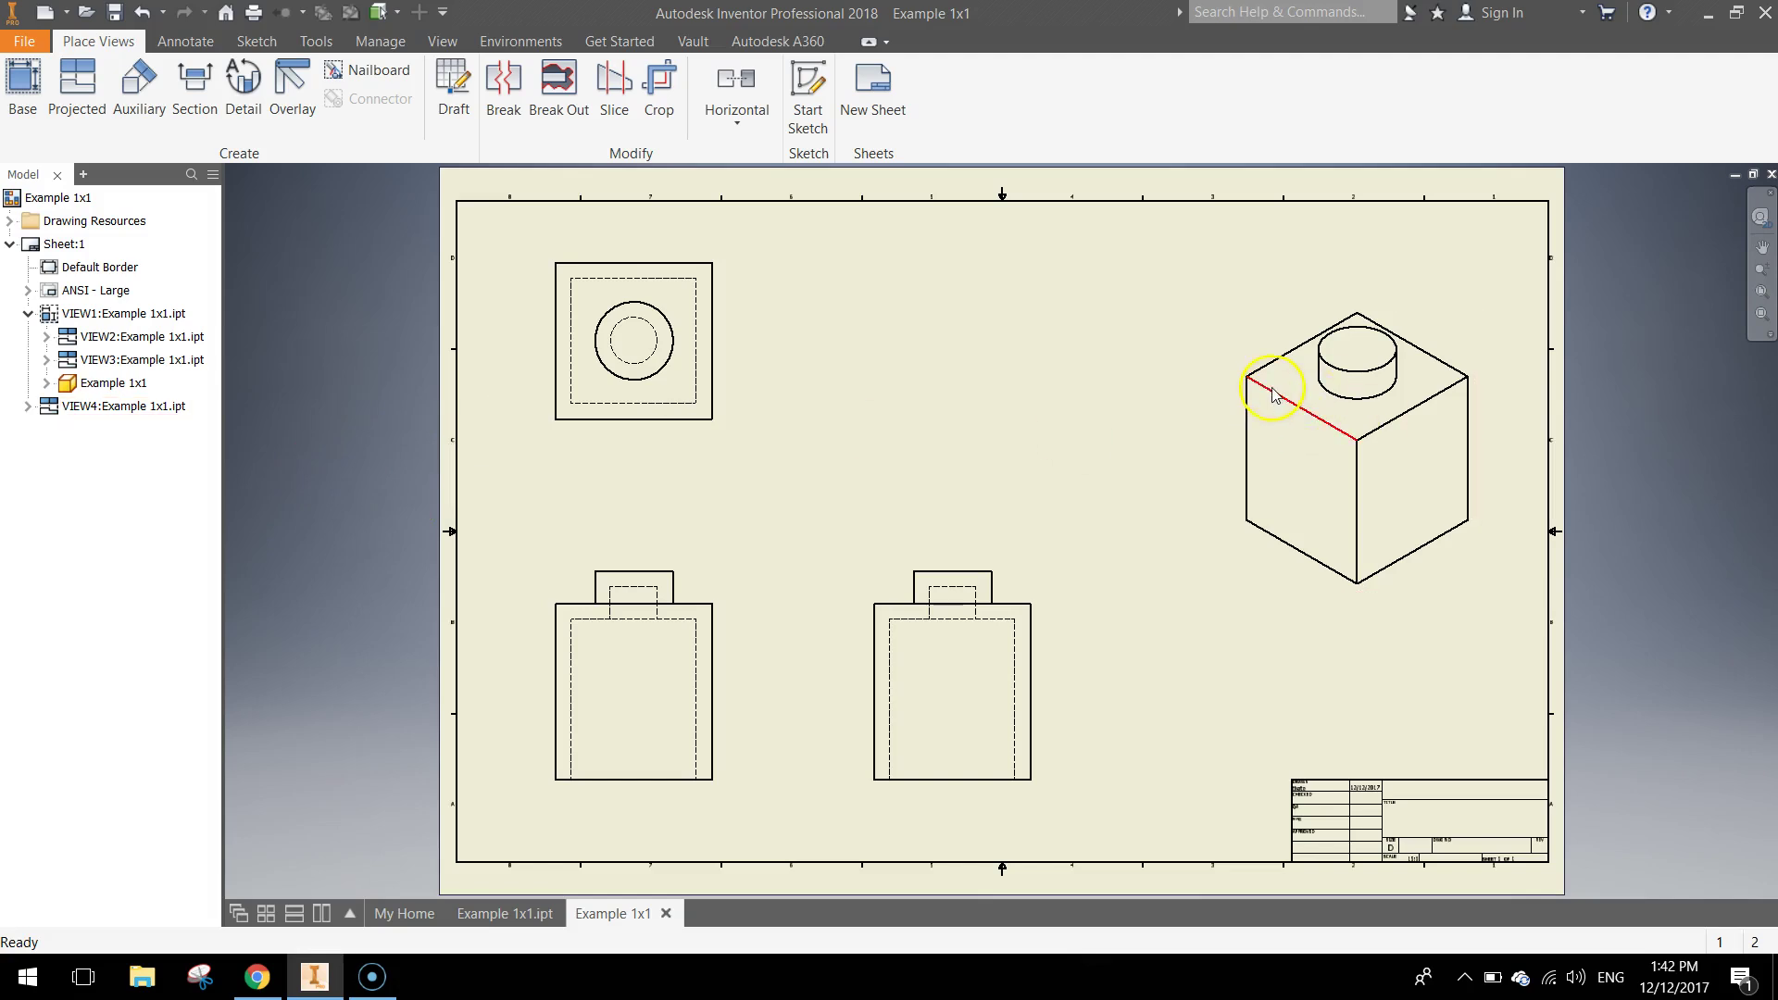
Rename VIEW4 to ISOMETRIC VIEW and show its label in 6.10 mm text.
{"action": "left_click", "coordinate": [82, 407]}
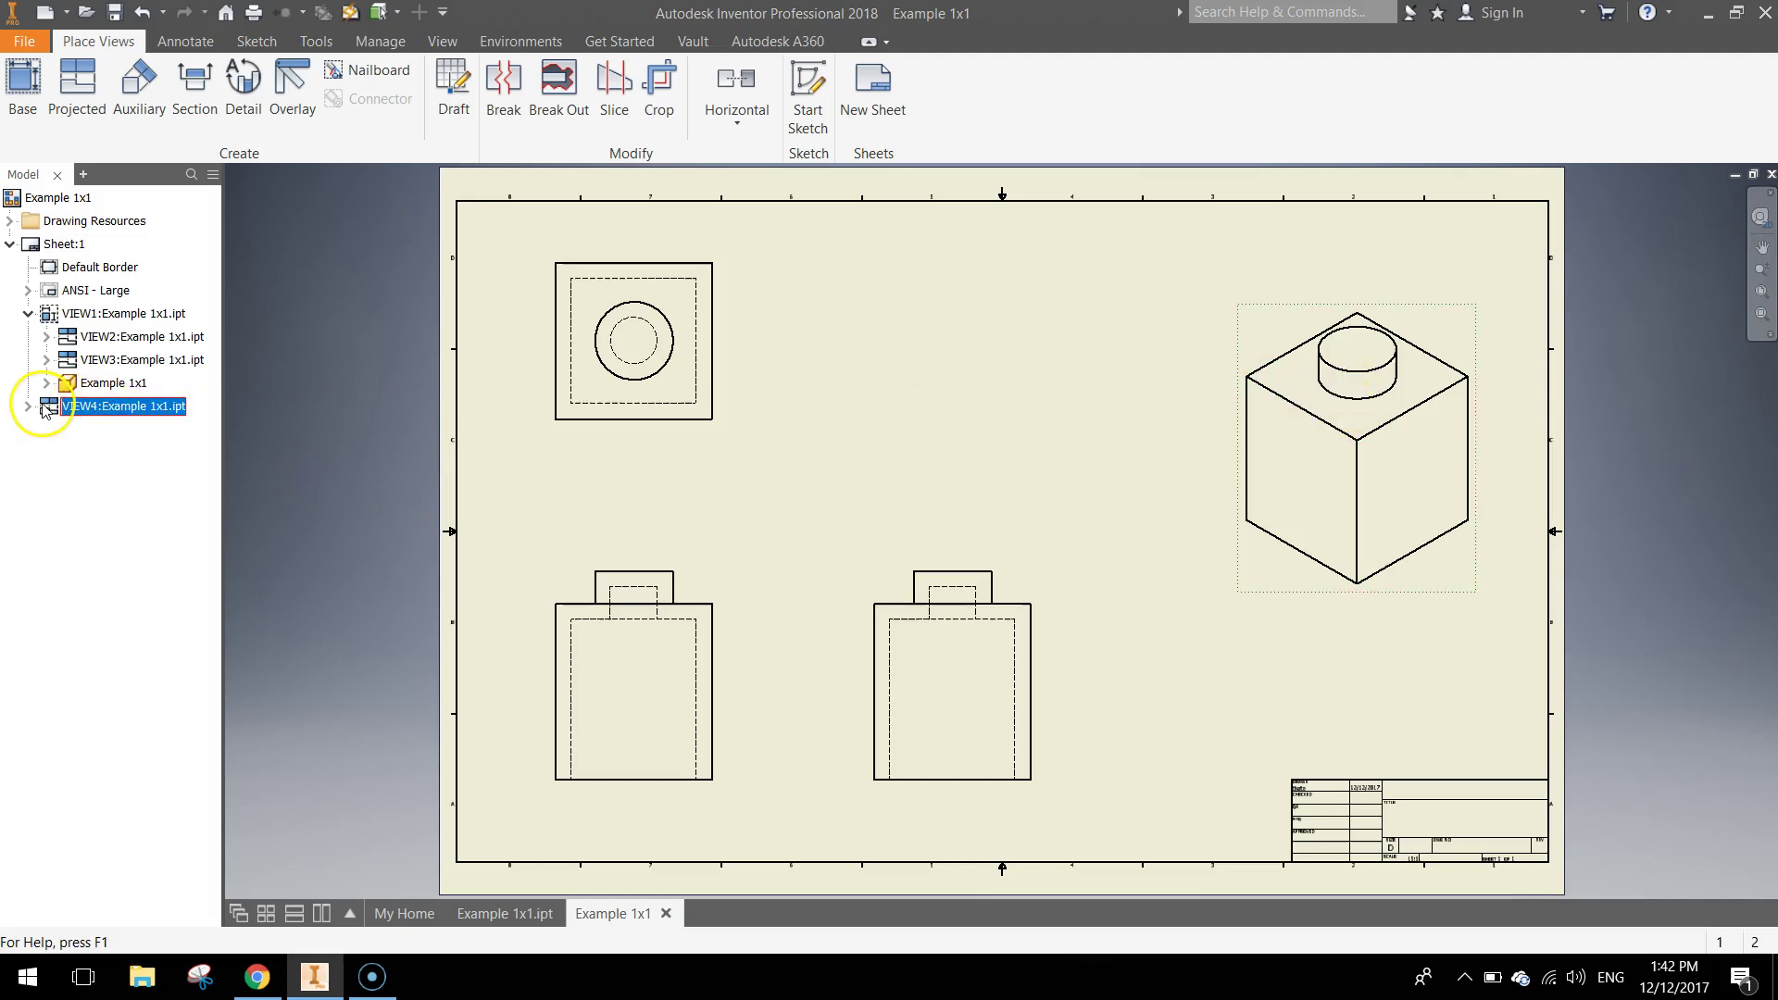
{"action": "double_click", "coordinate": [48, 411]}
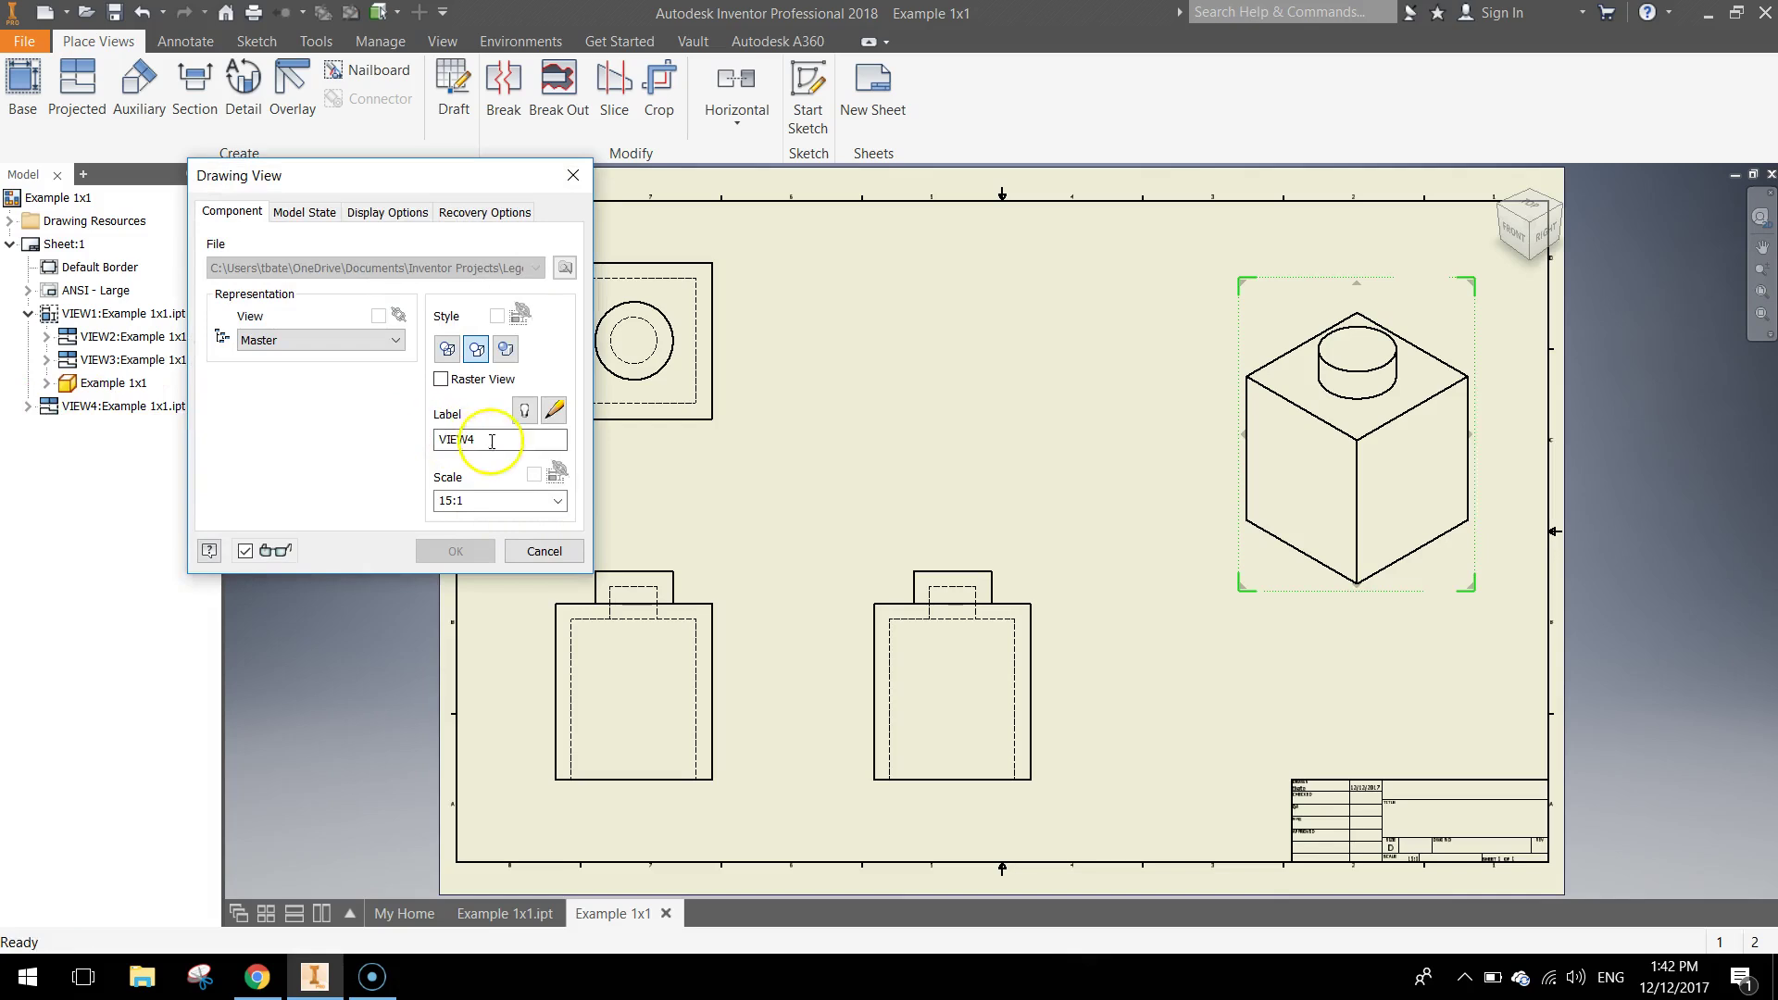
{"action": "type", "text": "1"}
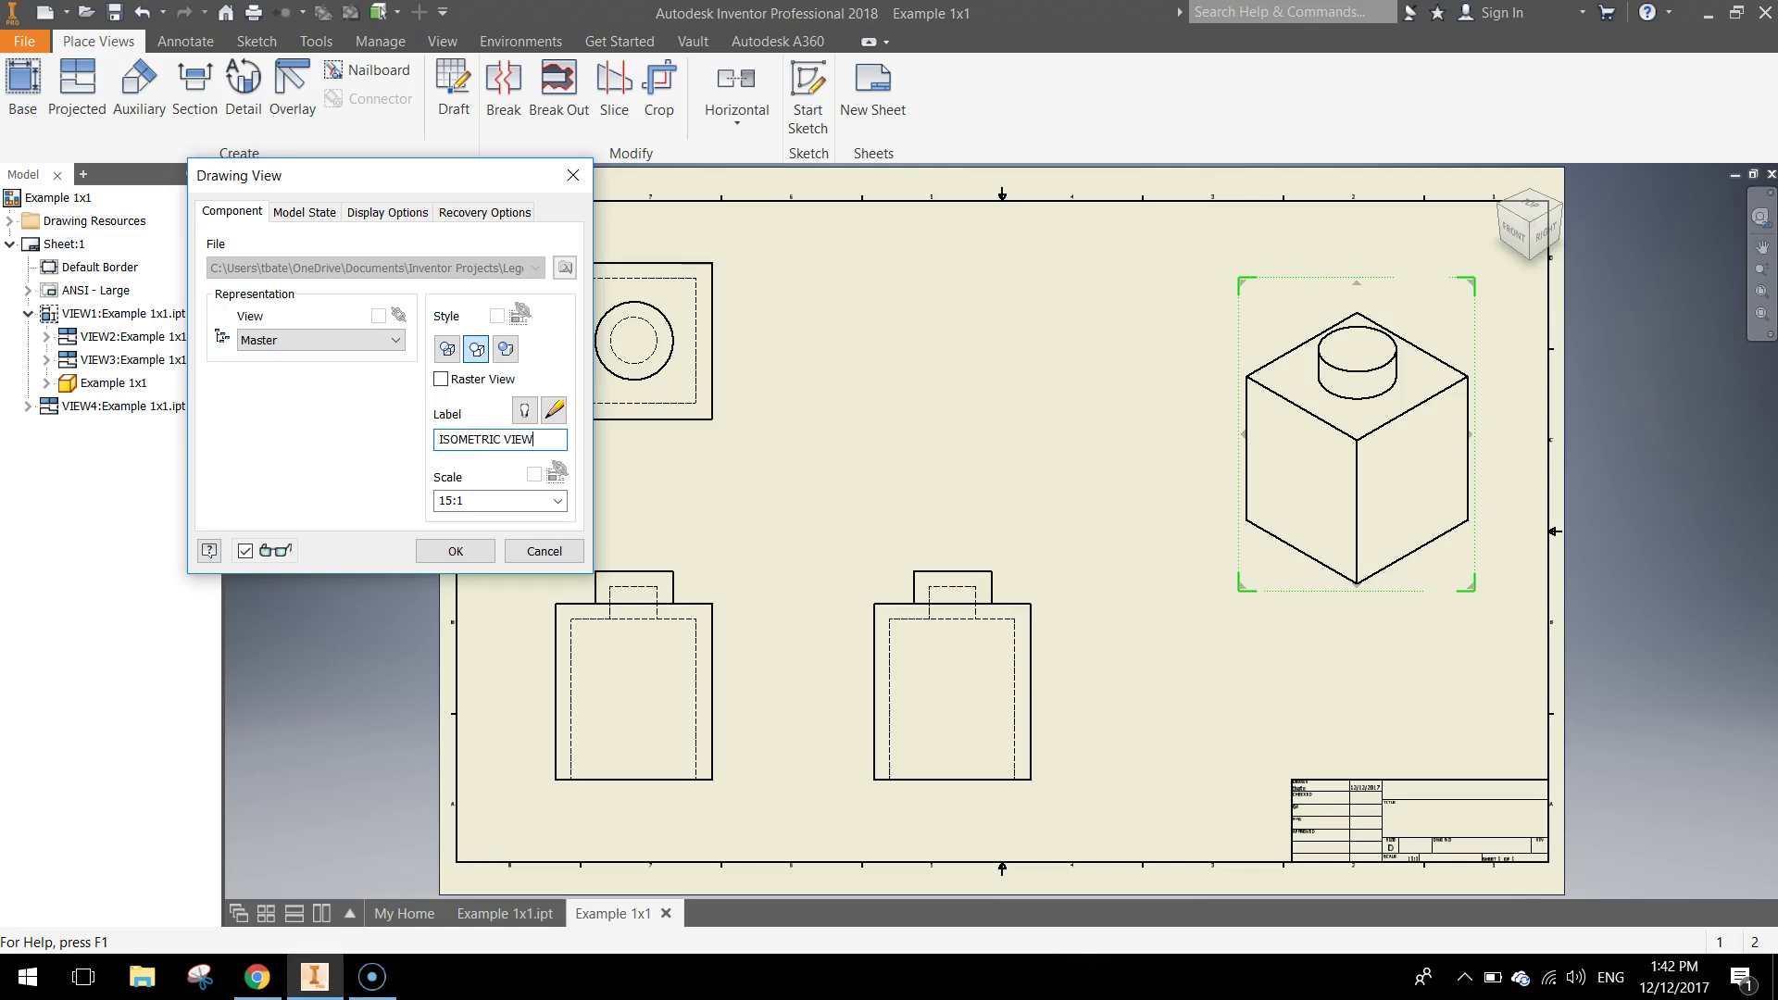
{"action": "left_click", "coordinate": [525, 411]}
{"action": "left_click", "coordinate": [554, 410]}
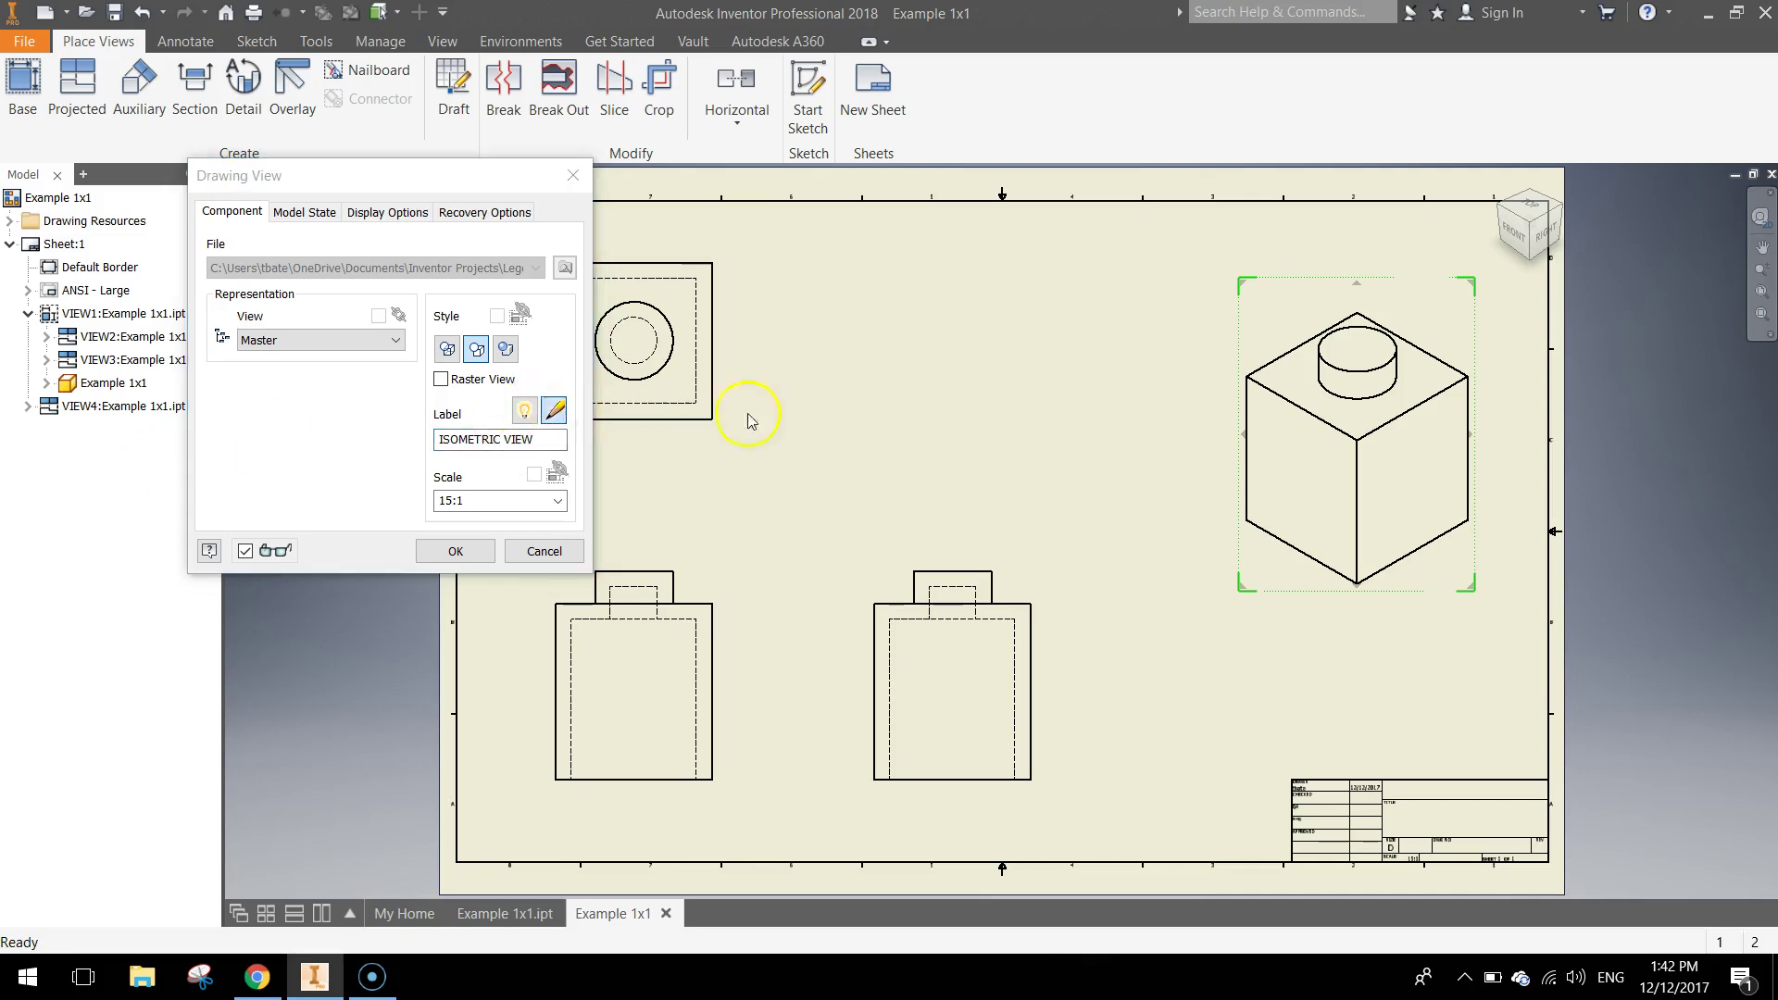
{"action": "double_click", "coordinate": [1488, 383]}
{"action": "left_click_drag", "start_coordinate": [1488, 383], "coordinate": [1478, 437]}
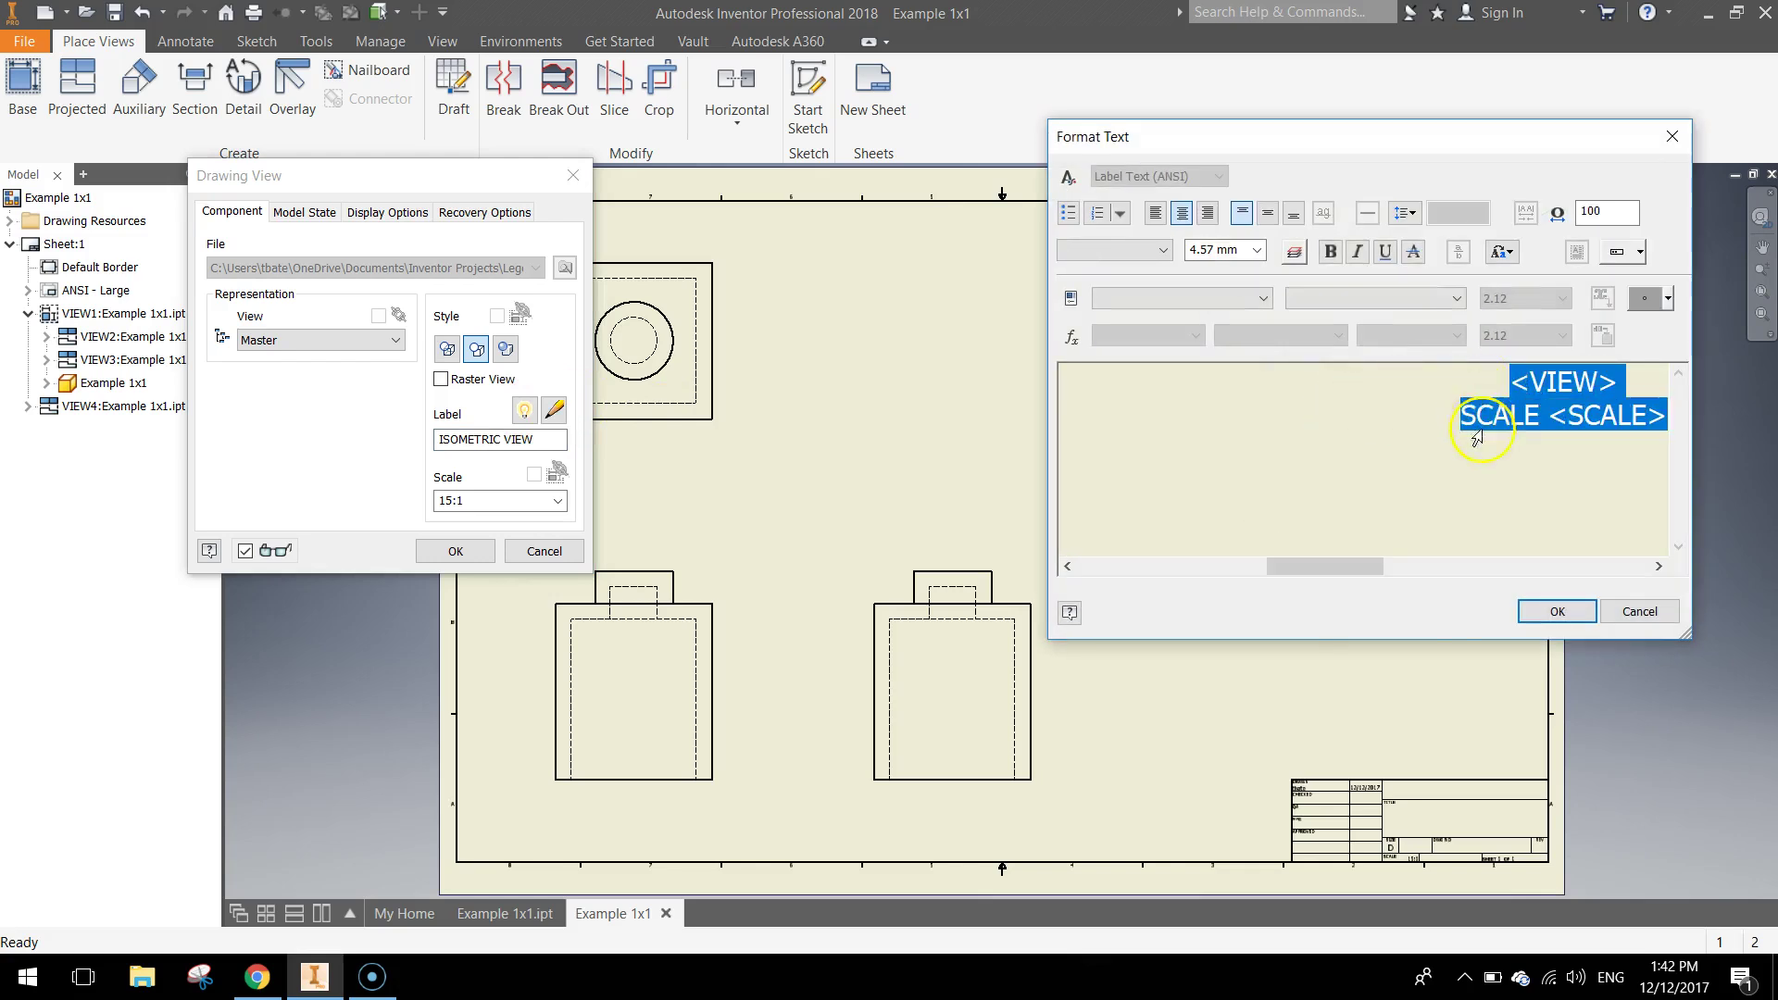
{"action": "left_click", "coordinate": [1256, 250]}
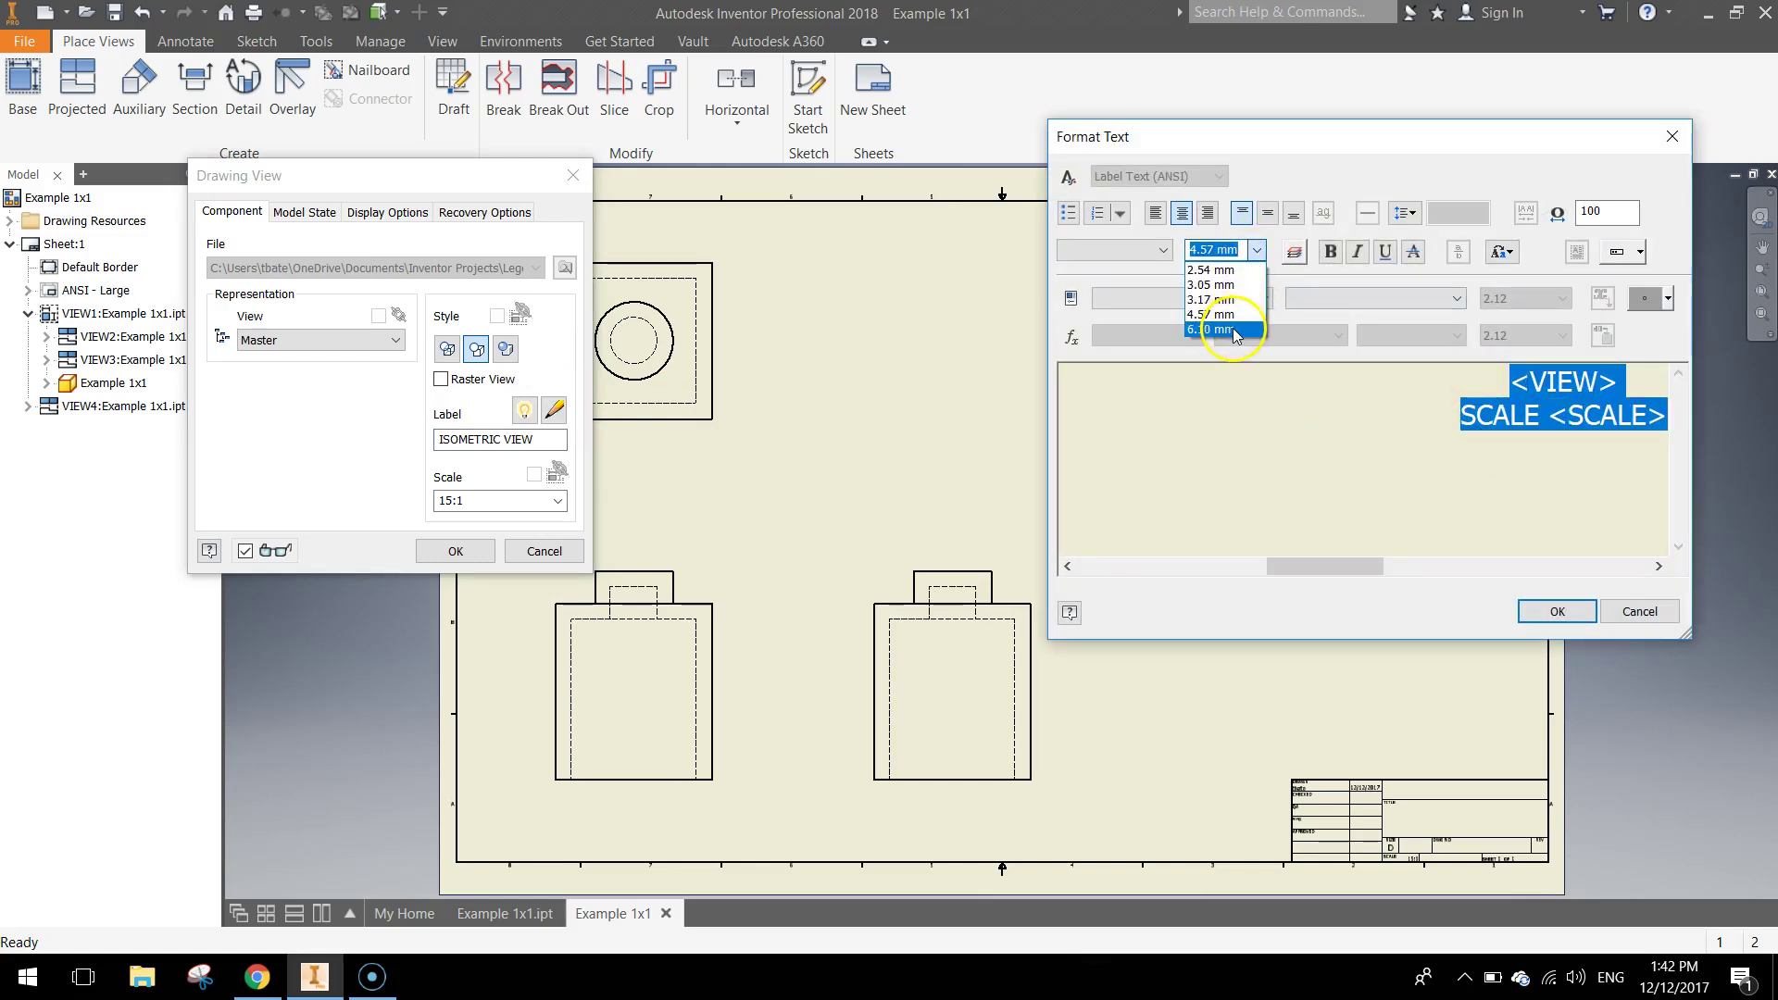
{"action": "left_click", "coordinate": [1231, 331]}
{"action": "left_click", "coordinate": [1548, 608]}
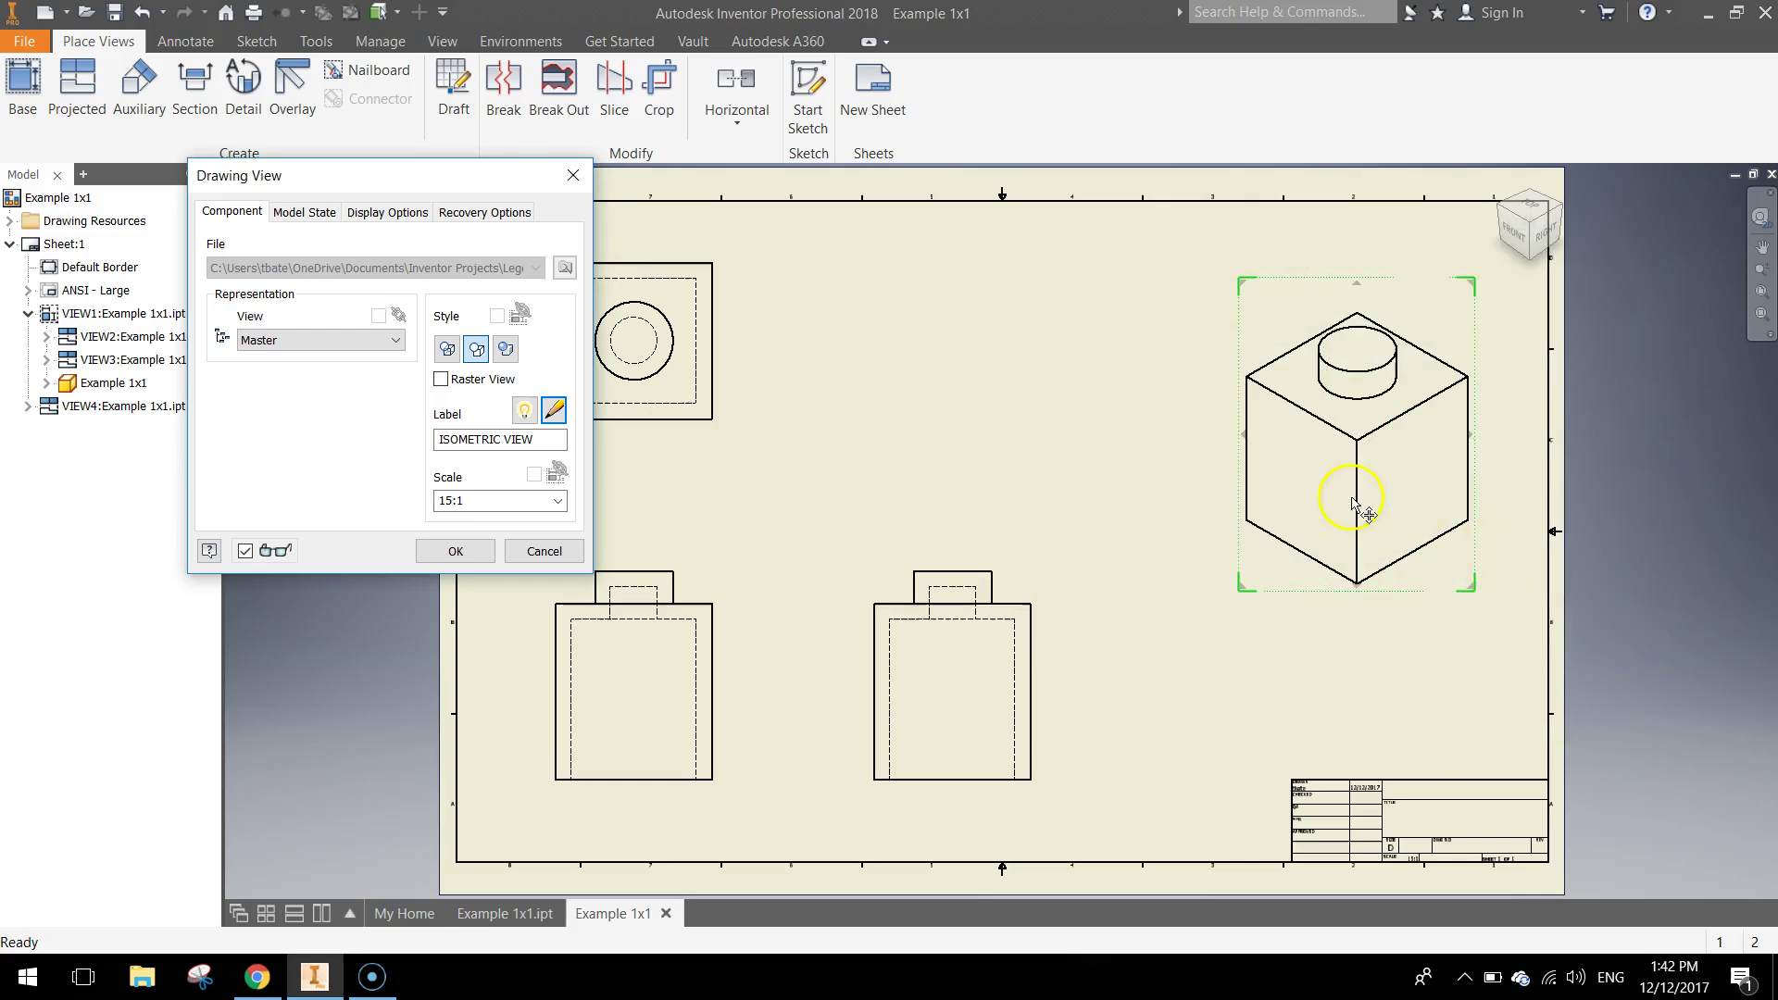
Make the isometric view shaded at 20:1 scale and apply the changes.
{"action": "left_click", "coordinate": [507, 355]}
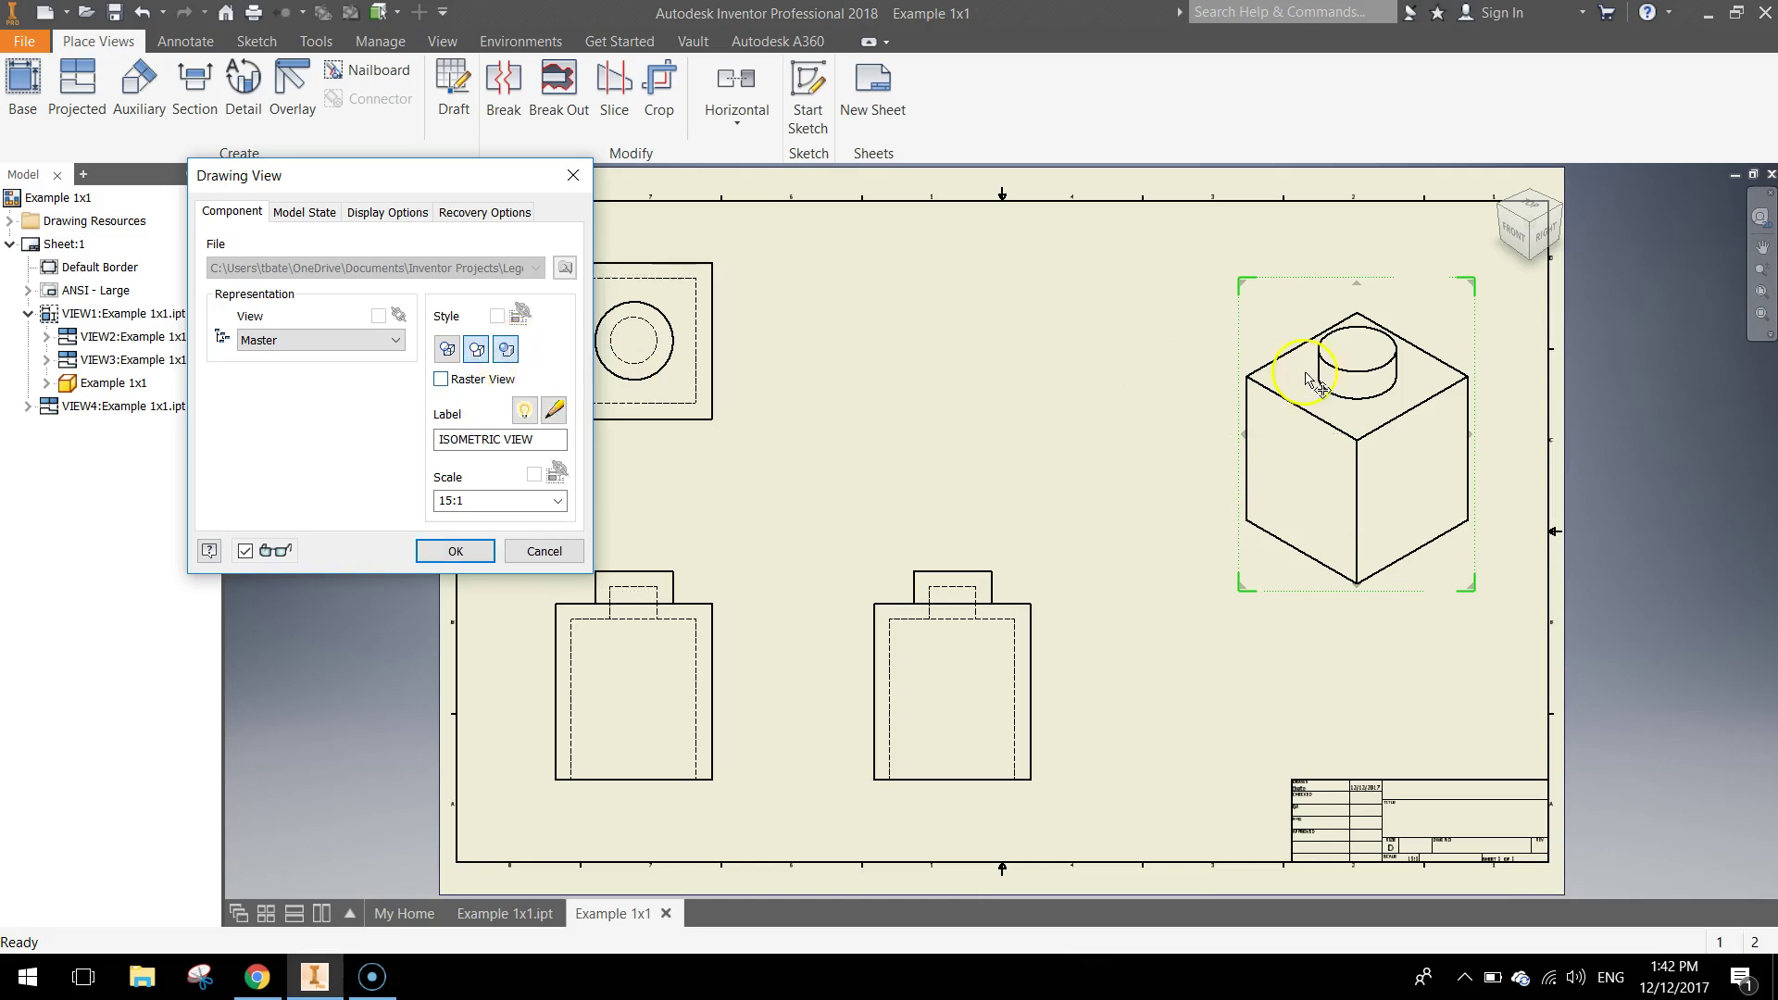
{"action": "left_click", "coordinate": [519, 500]}
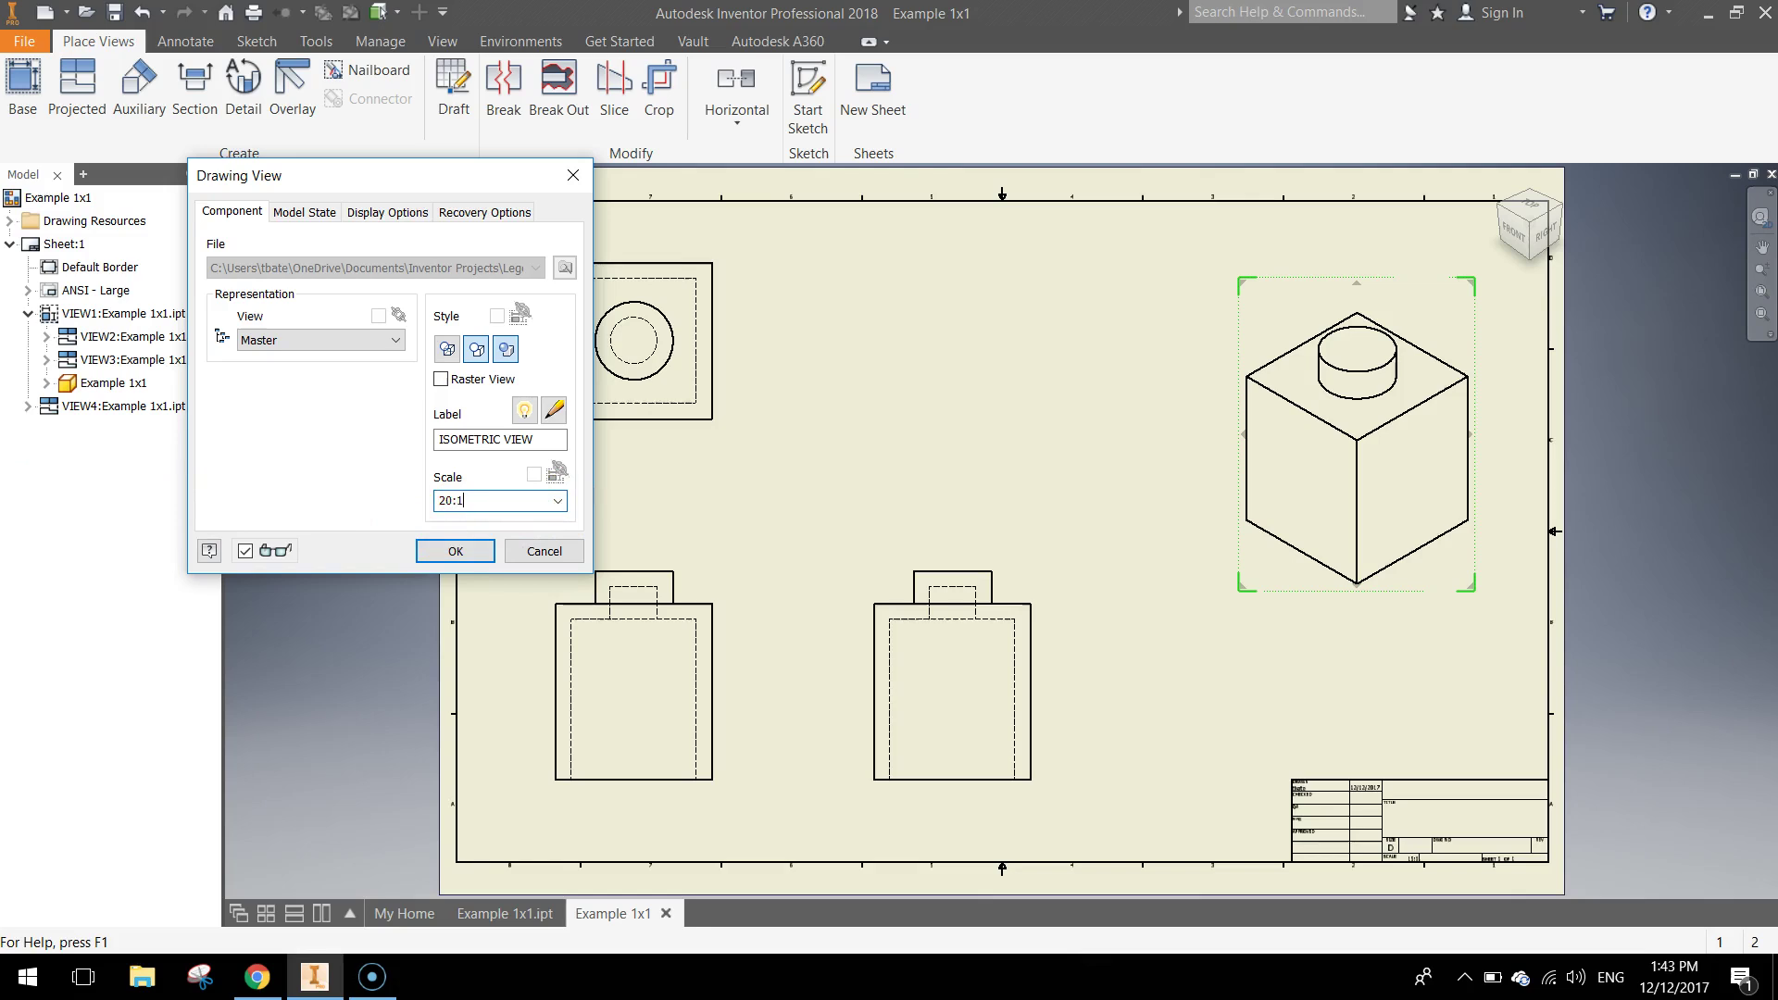
{"action": "left_click", "coordinate": [455, 552]}
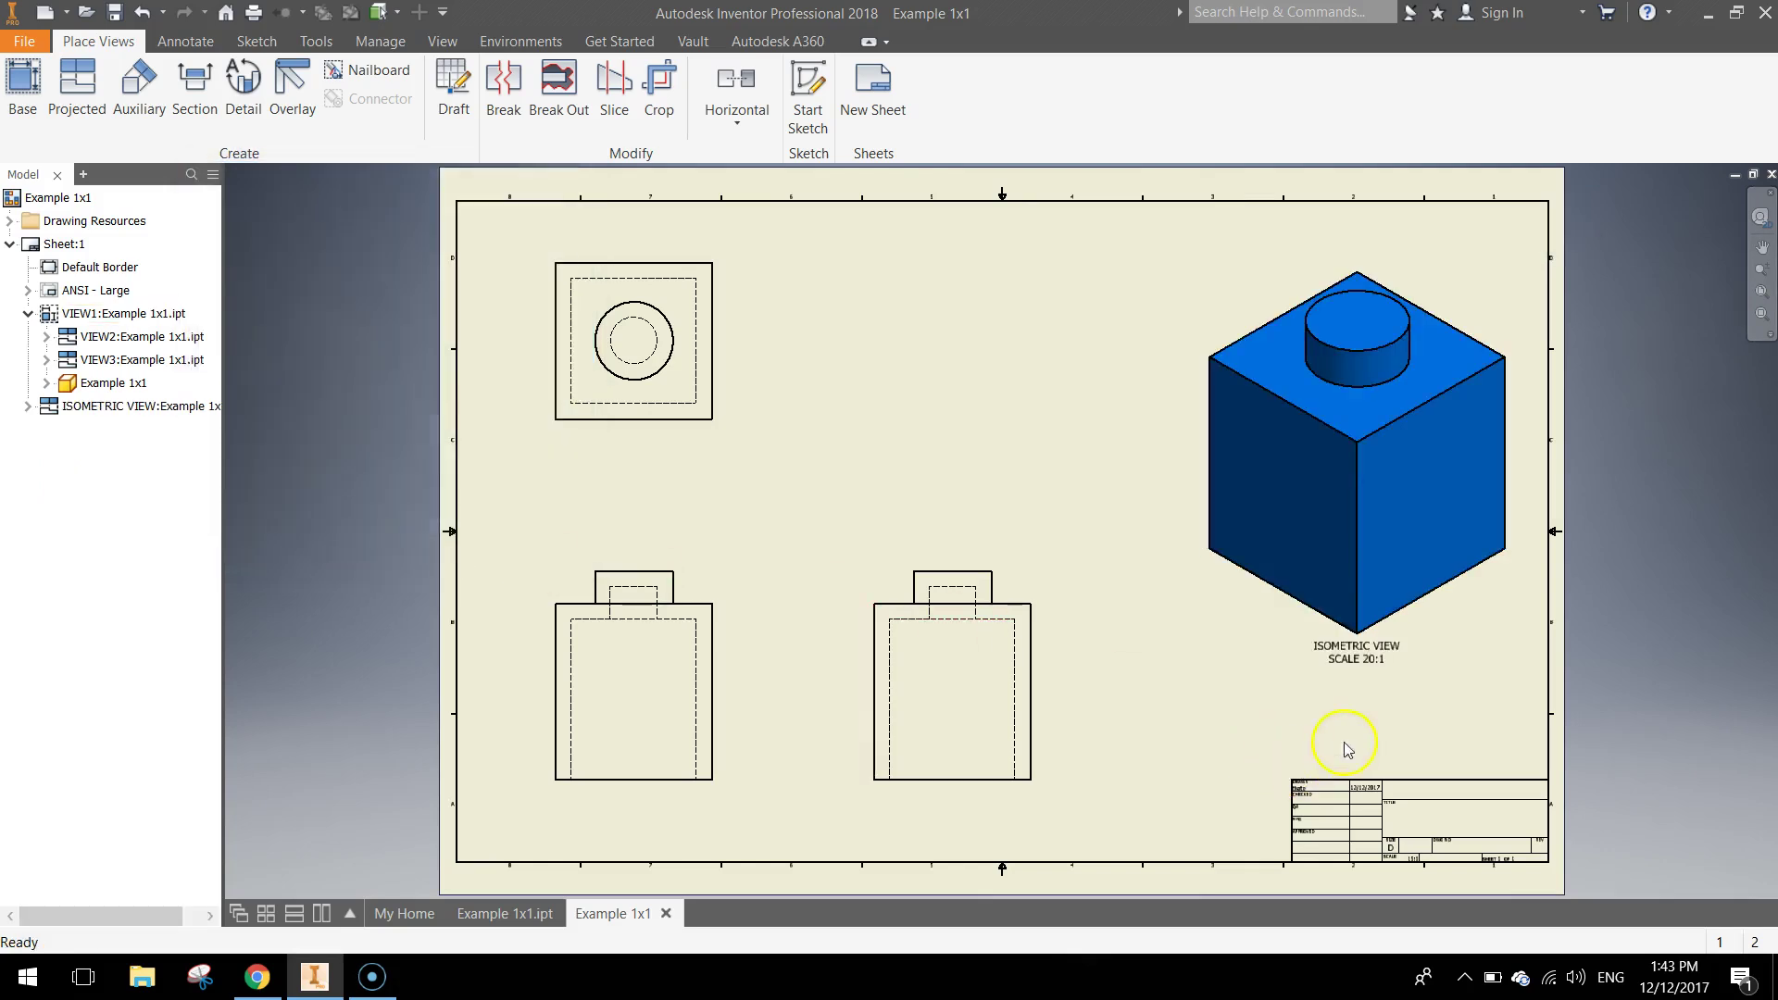
{"action": "scroll", "coordinate": [1352, 731], "scroll_direction": "up", "scroll_amount": 5}
{"action": "scroll", "coordinate": [1385, 560], "scroll_direction": "down", "scroll_amount": 4}
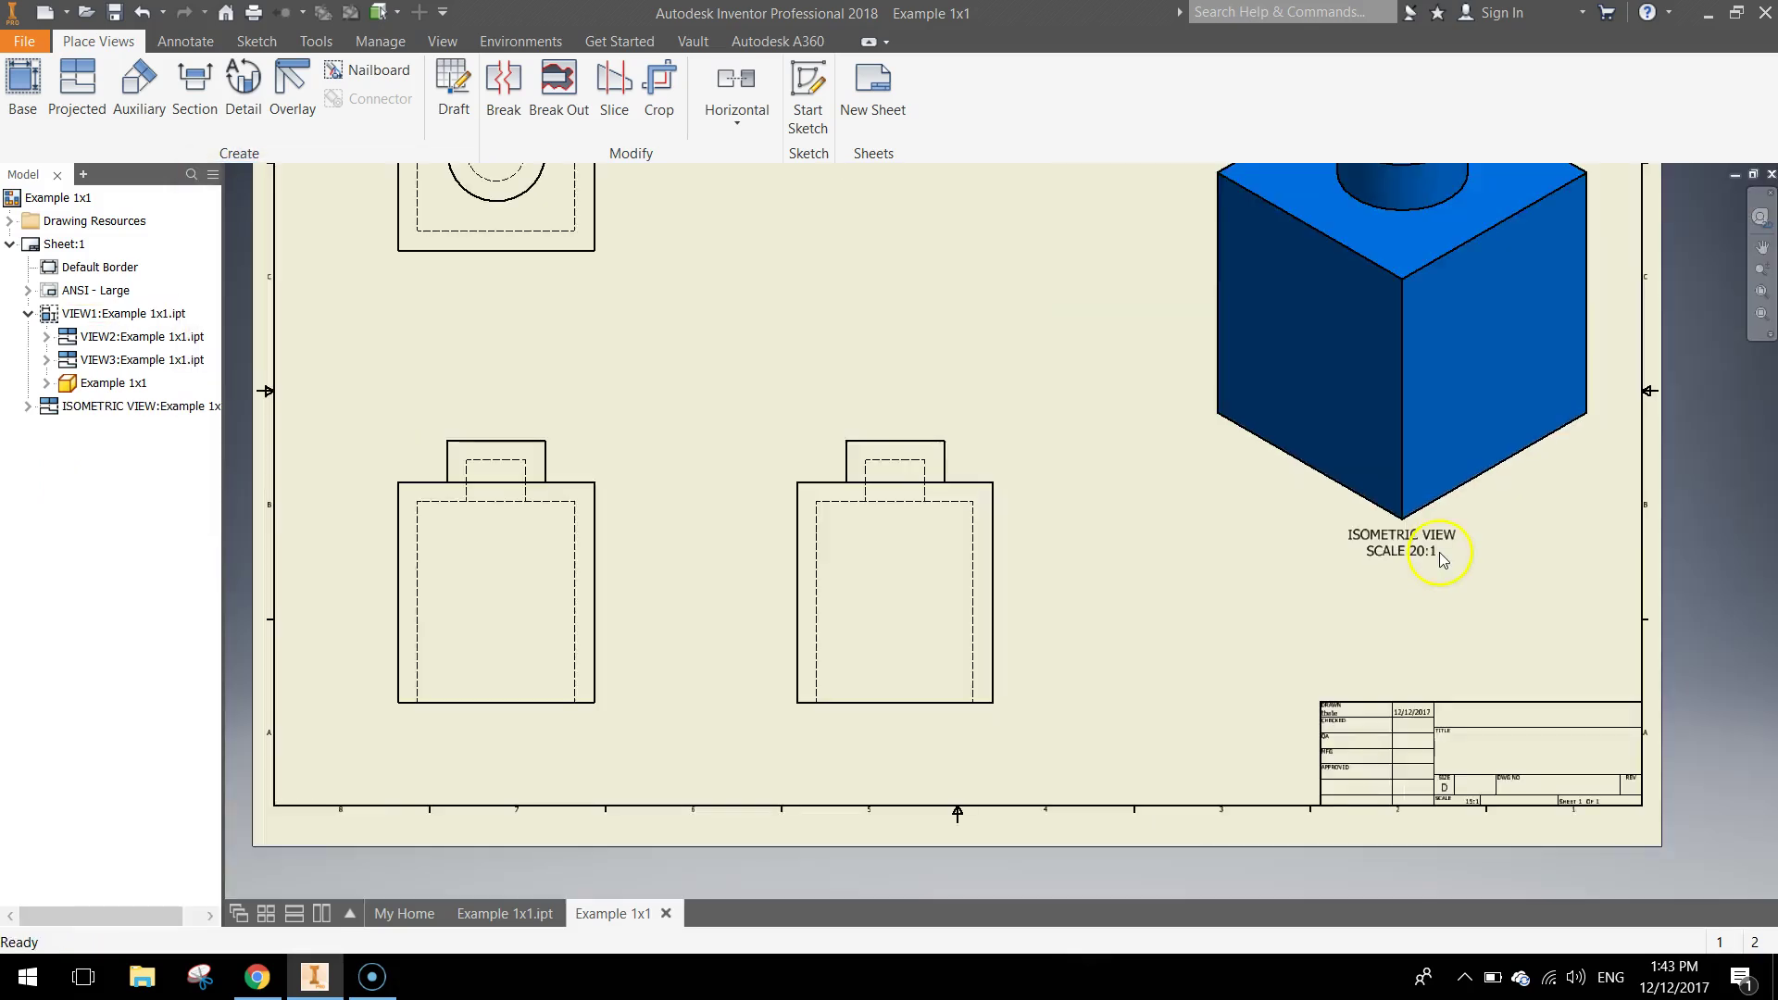
{"action": "scroll", "coordinate": [1147, 488], "scroll_direction": "down", "scroll_amount": 2}
{"action": "scroll", "coordinate": [1457, 345], "scroll_direction": "up", "scroll_amount": 2}
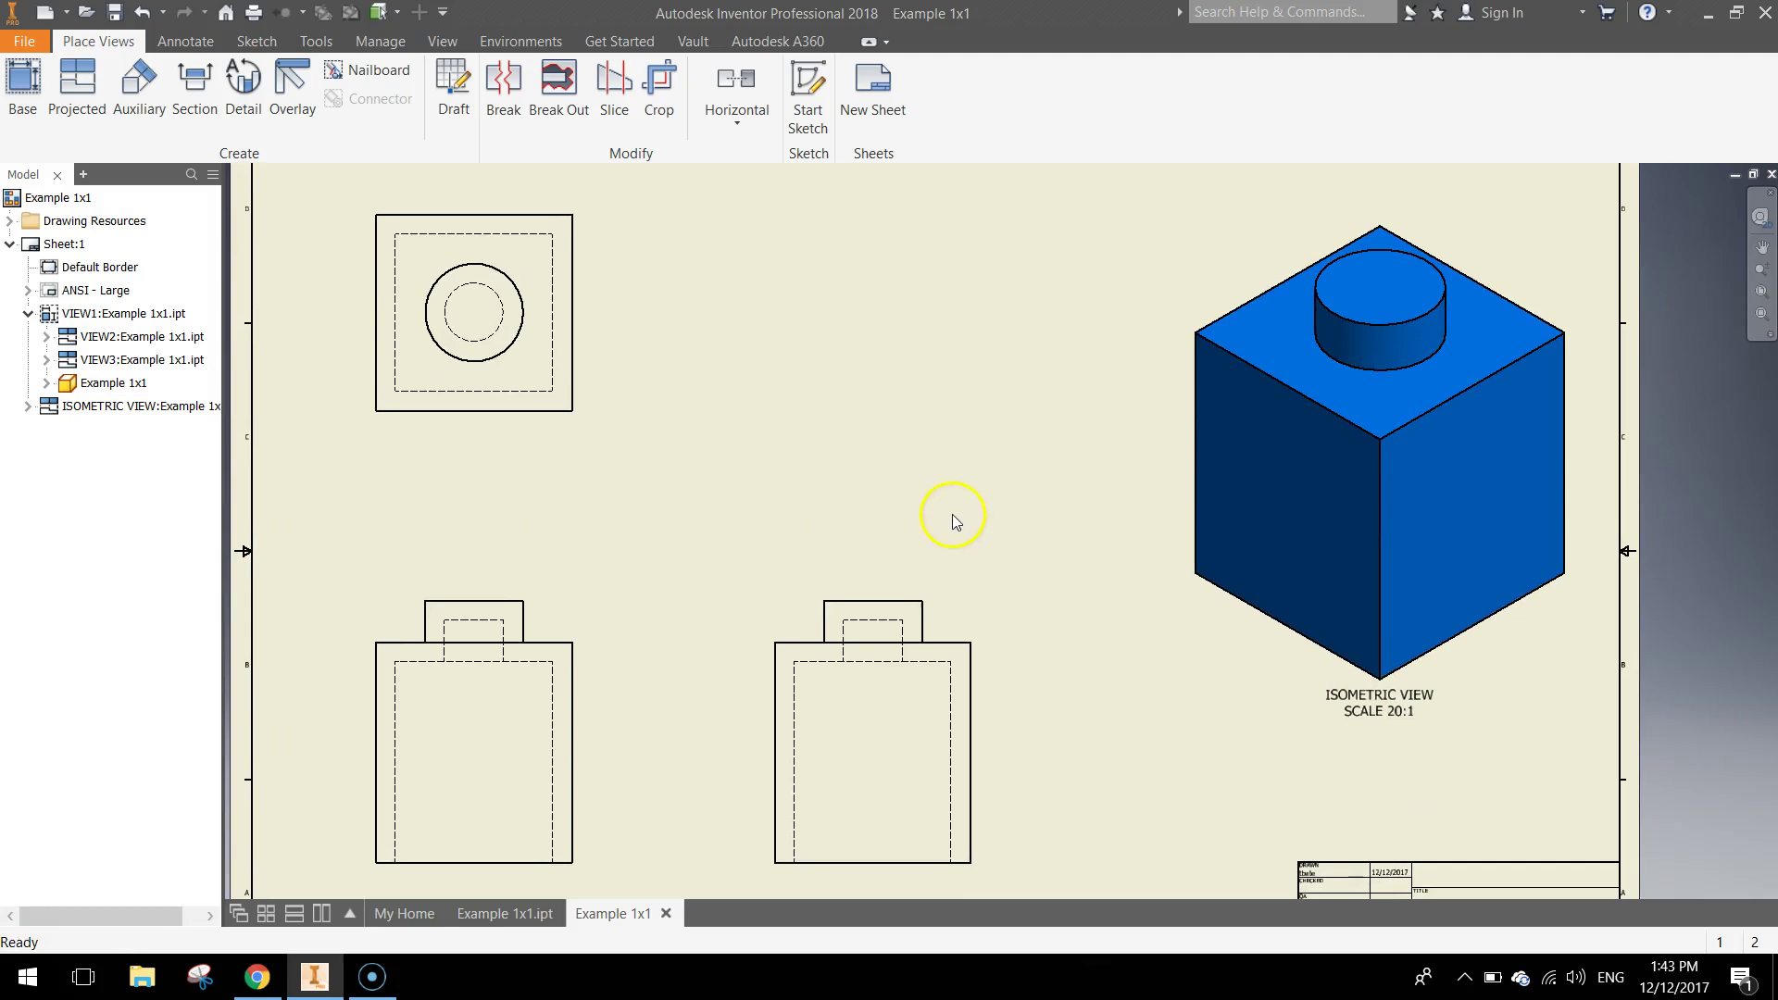
Label VIEW1 as FRONT VIEW in 6.10 mm text, deleting the SCALE line.
{"action": "mouse_move", "coordinate": [954, 522]}
{"action": "middle_mouse_down"}
{"action": "mouse_move", "coordinate": [1020, 528]}
{"action": "mouse_move", "coordinate": [1040, 444]}
{"action": "middle_mouse_up"}
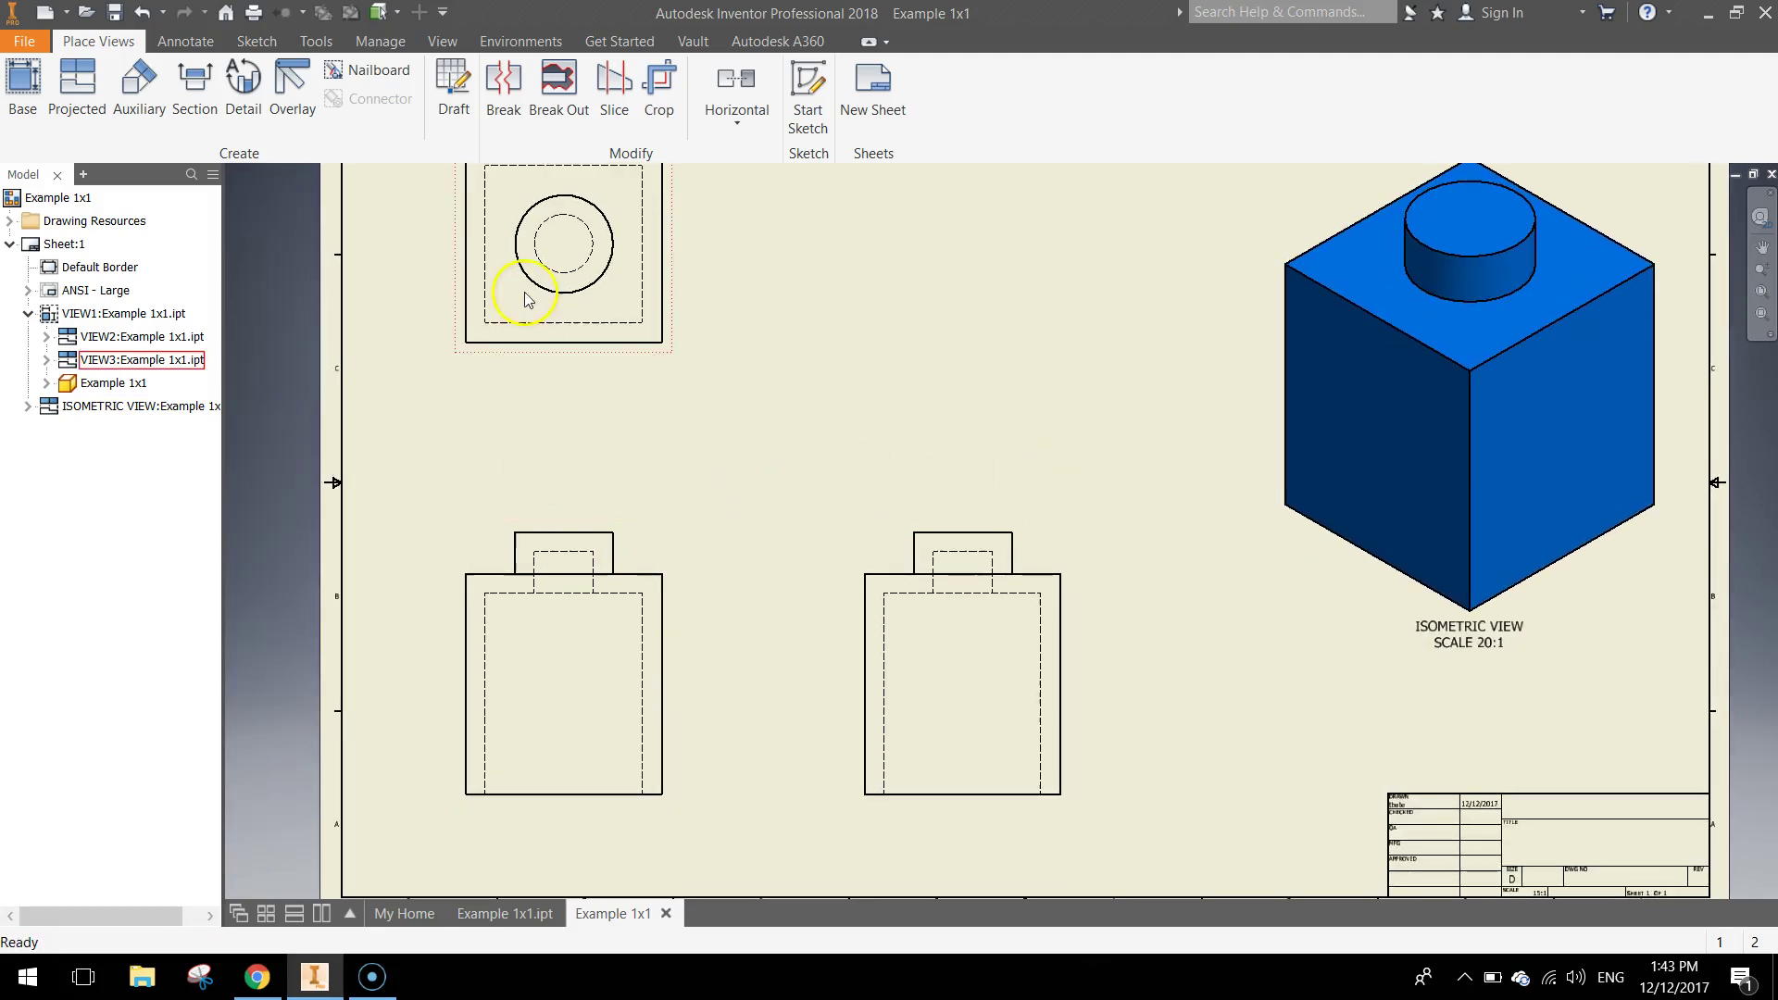
{"action": "double_click", "coordinate": [46, 315]}
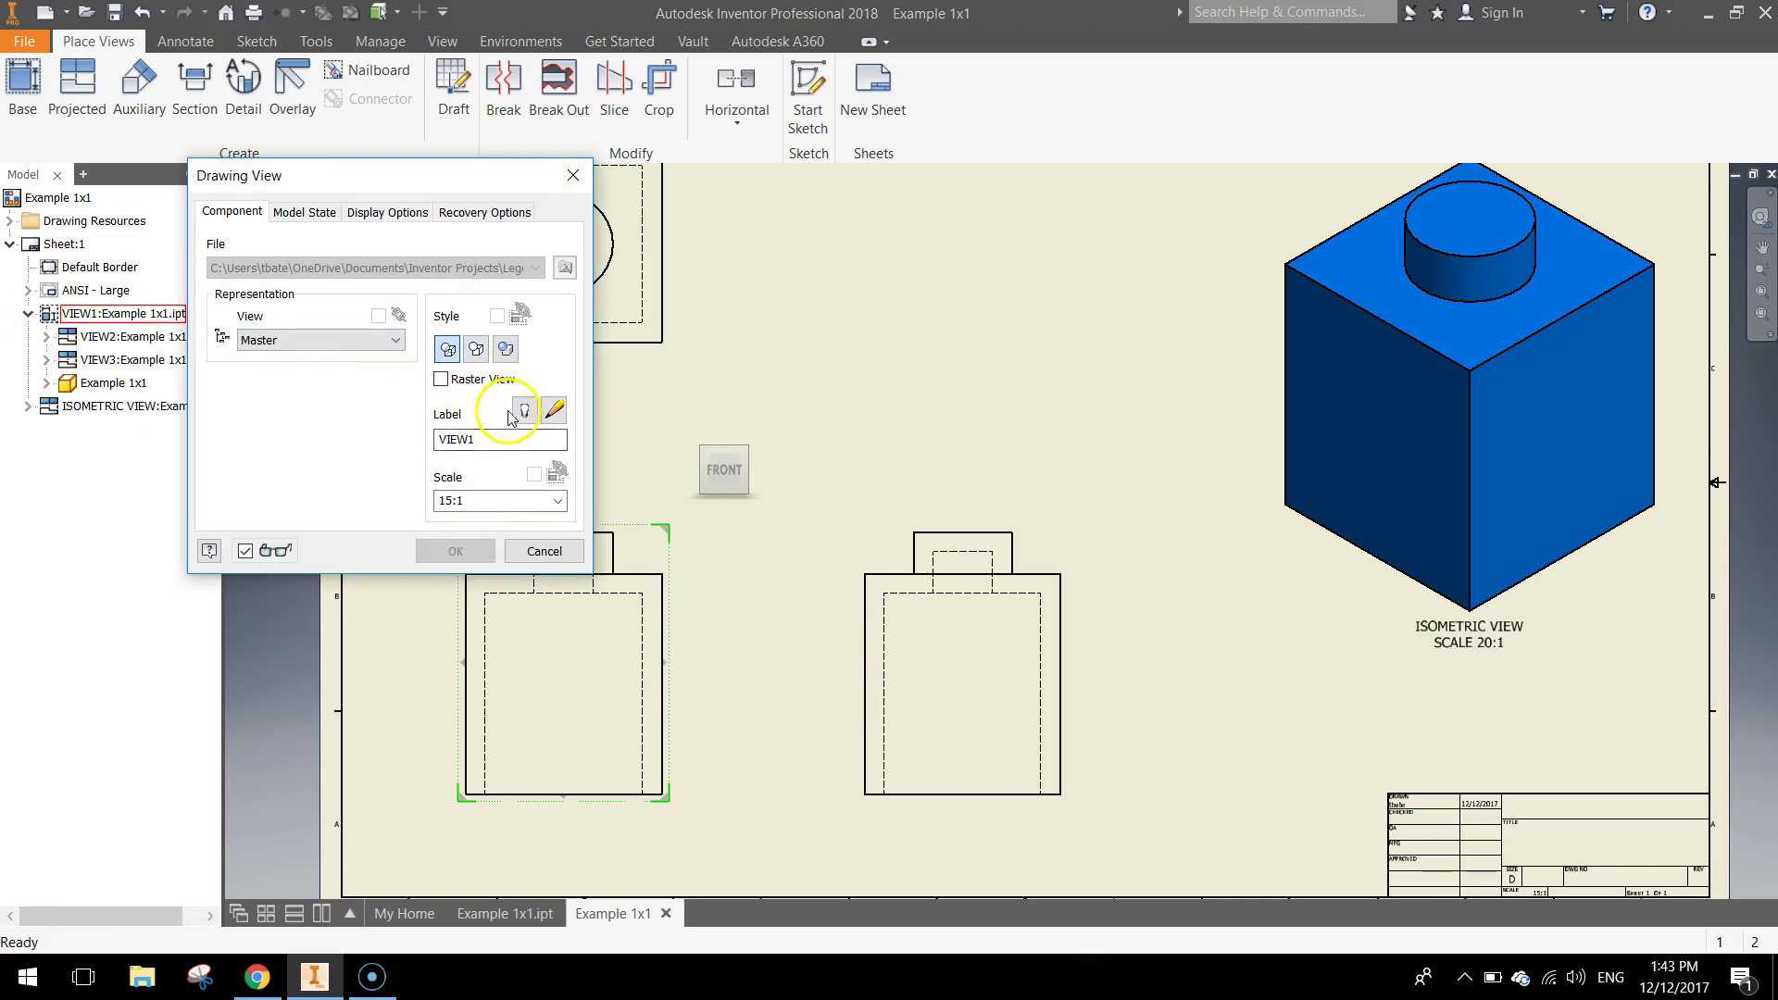
{"action": "left_click", "coordinate": [523, 410]}
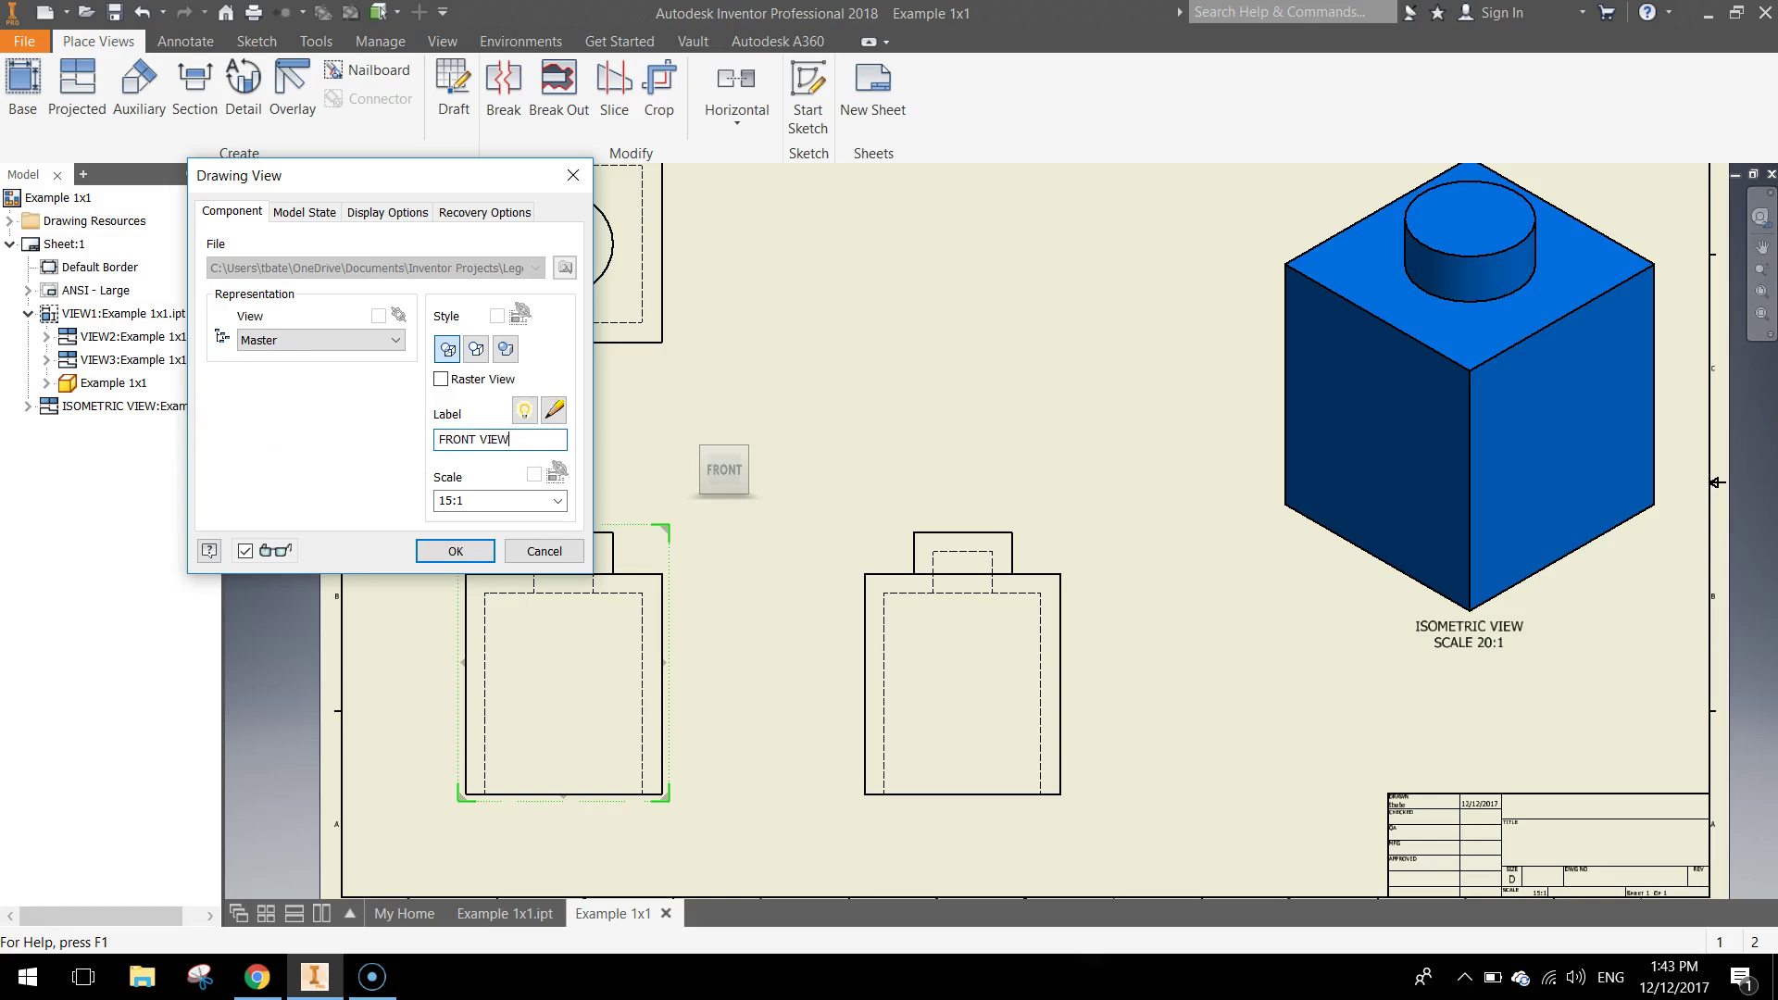
{"action": "left_click", "coordinate": [554, 410]}
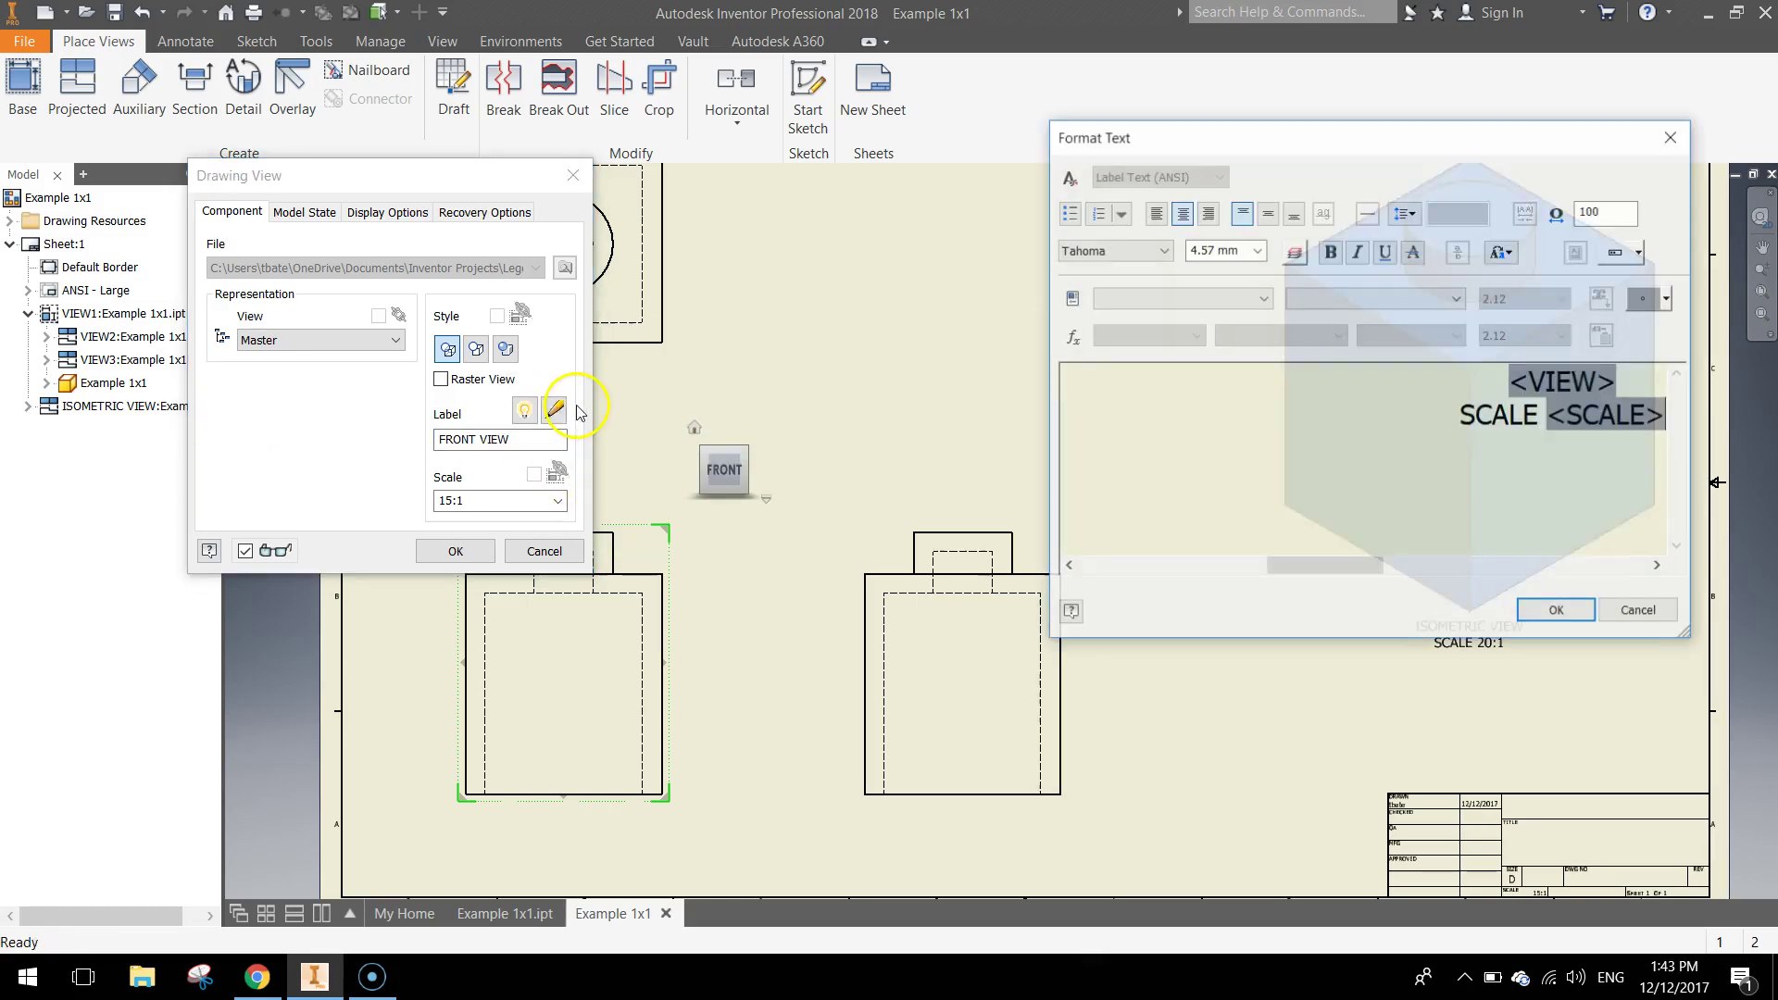
{"action": "triple_click", "coordinate": [1420, 412]}
{"action": "key", "text": "Delete"}
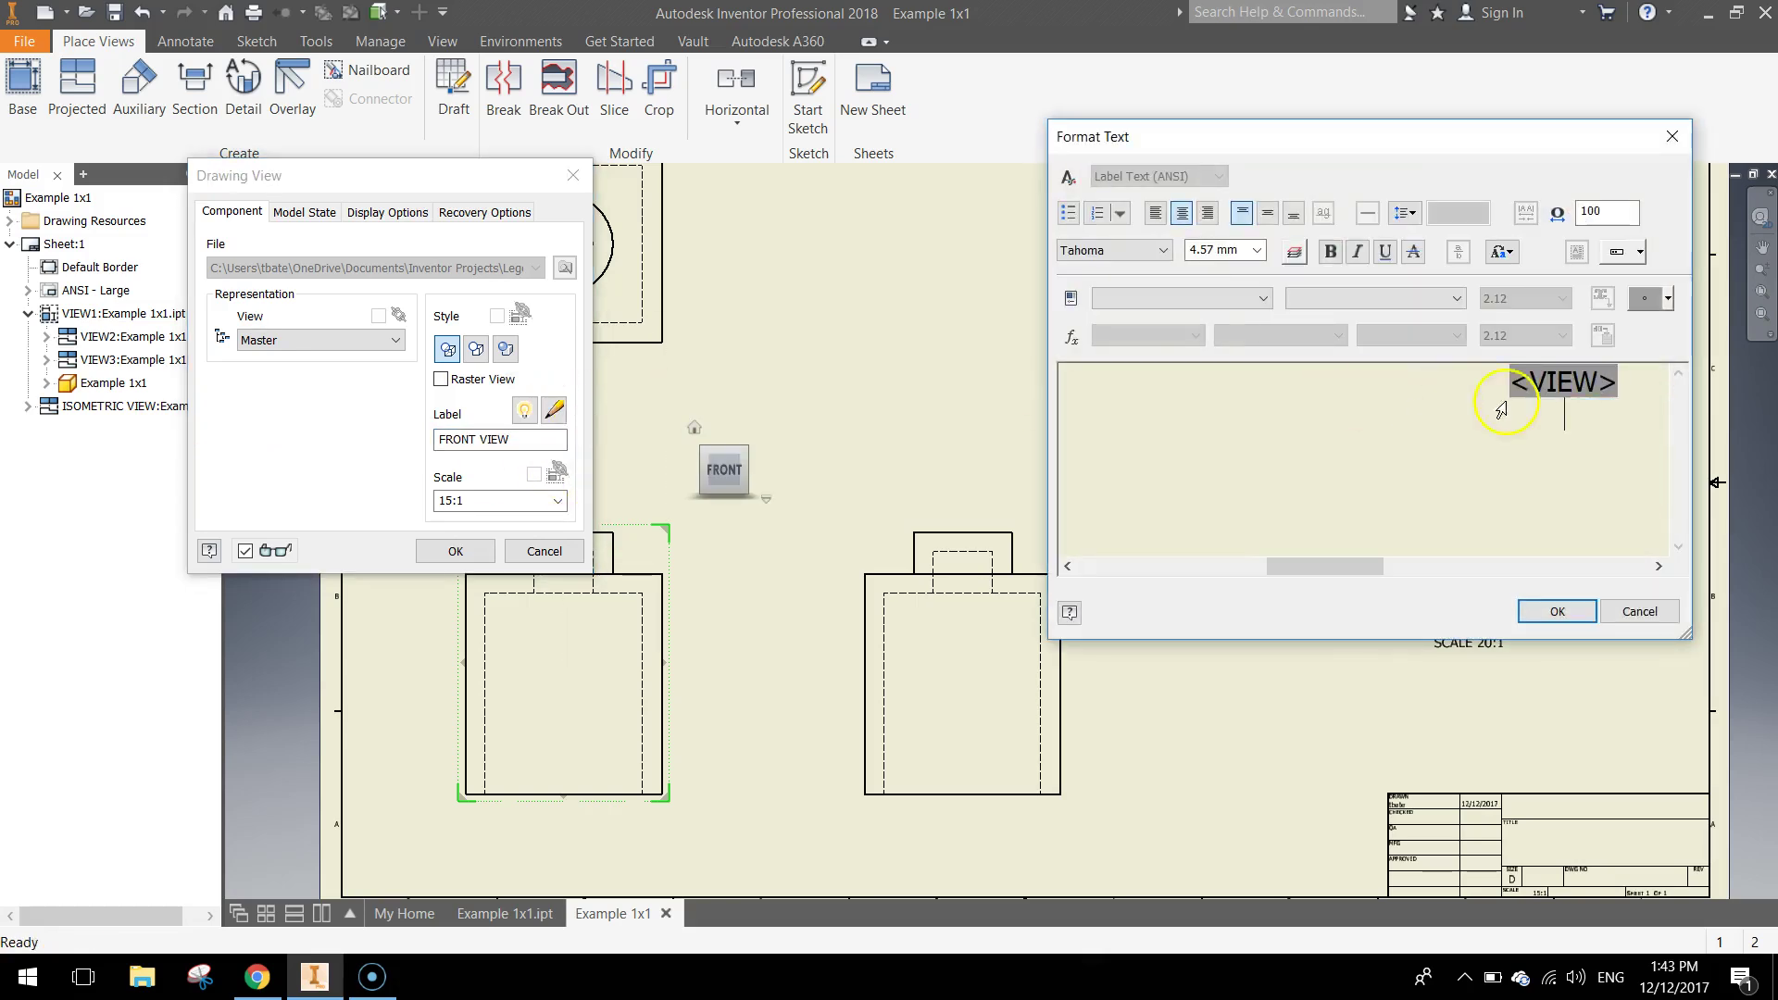
{"action": "left_click", "coordinate": [1564, 382]}
{"action": "left_click", "coordinate": [1256, 250]}
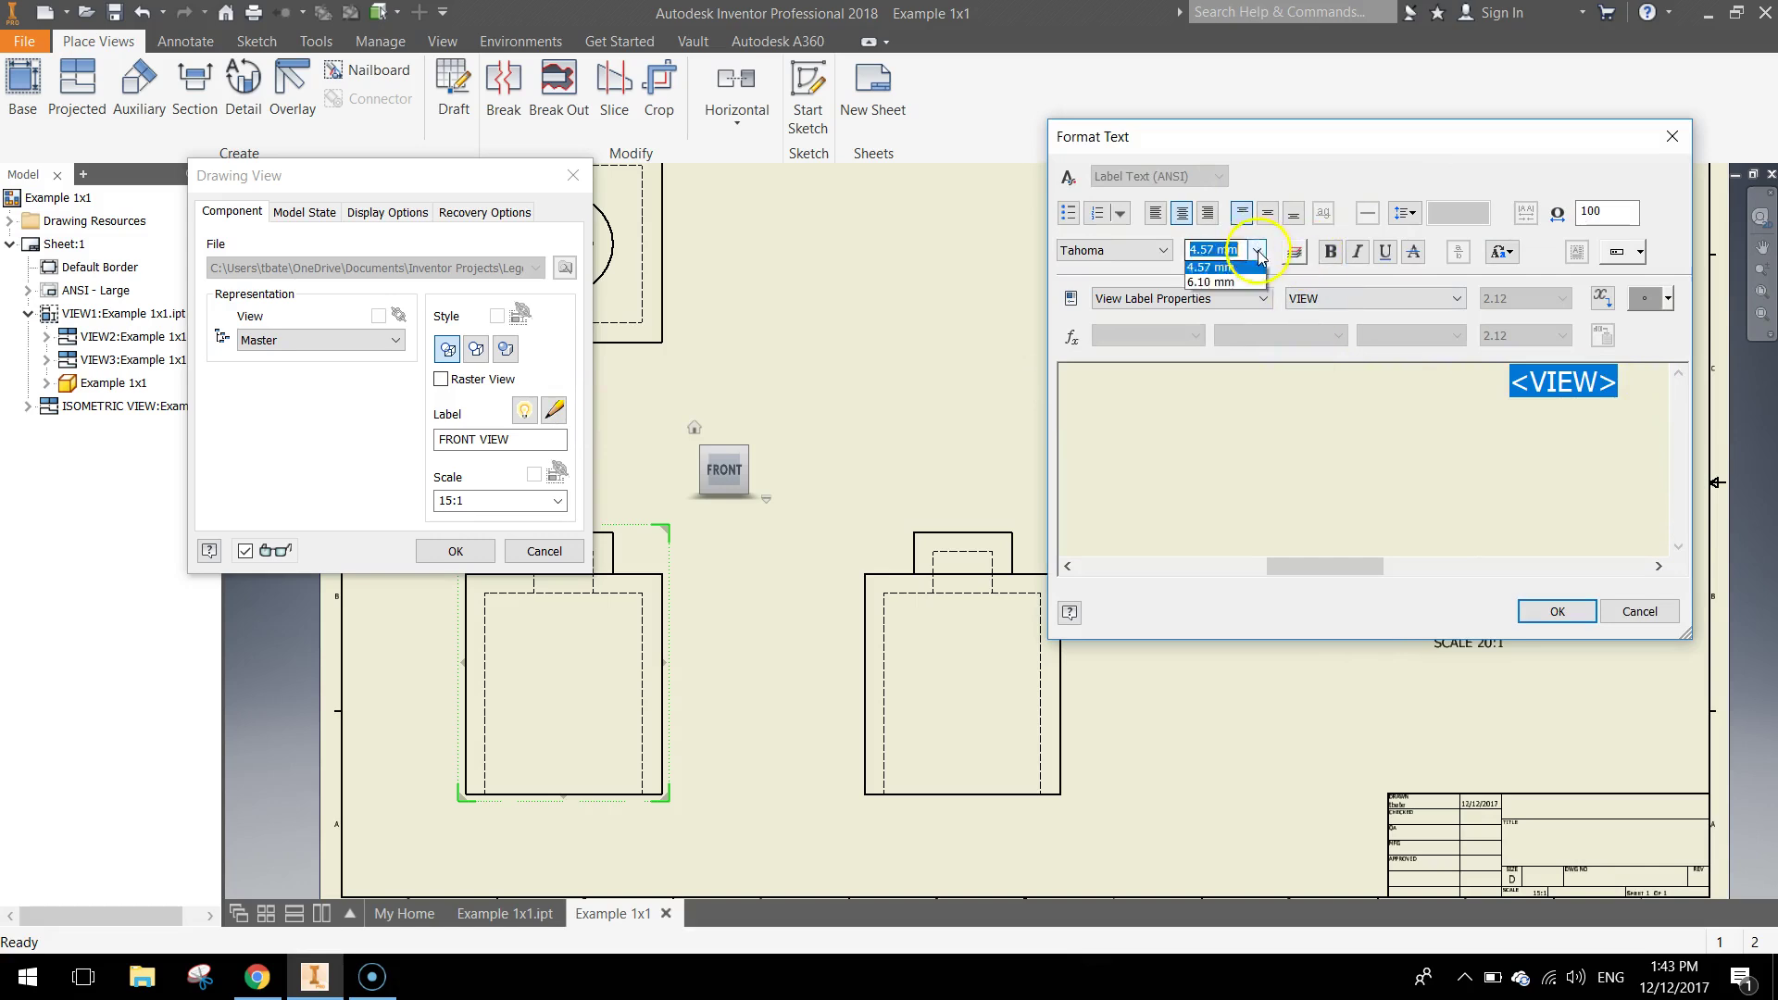
{"action": "left_click", "coordinate": [1212, 331]}
{"action": "left_click", "coordinate": [1542, 611]}
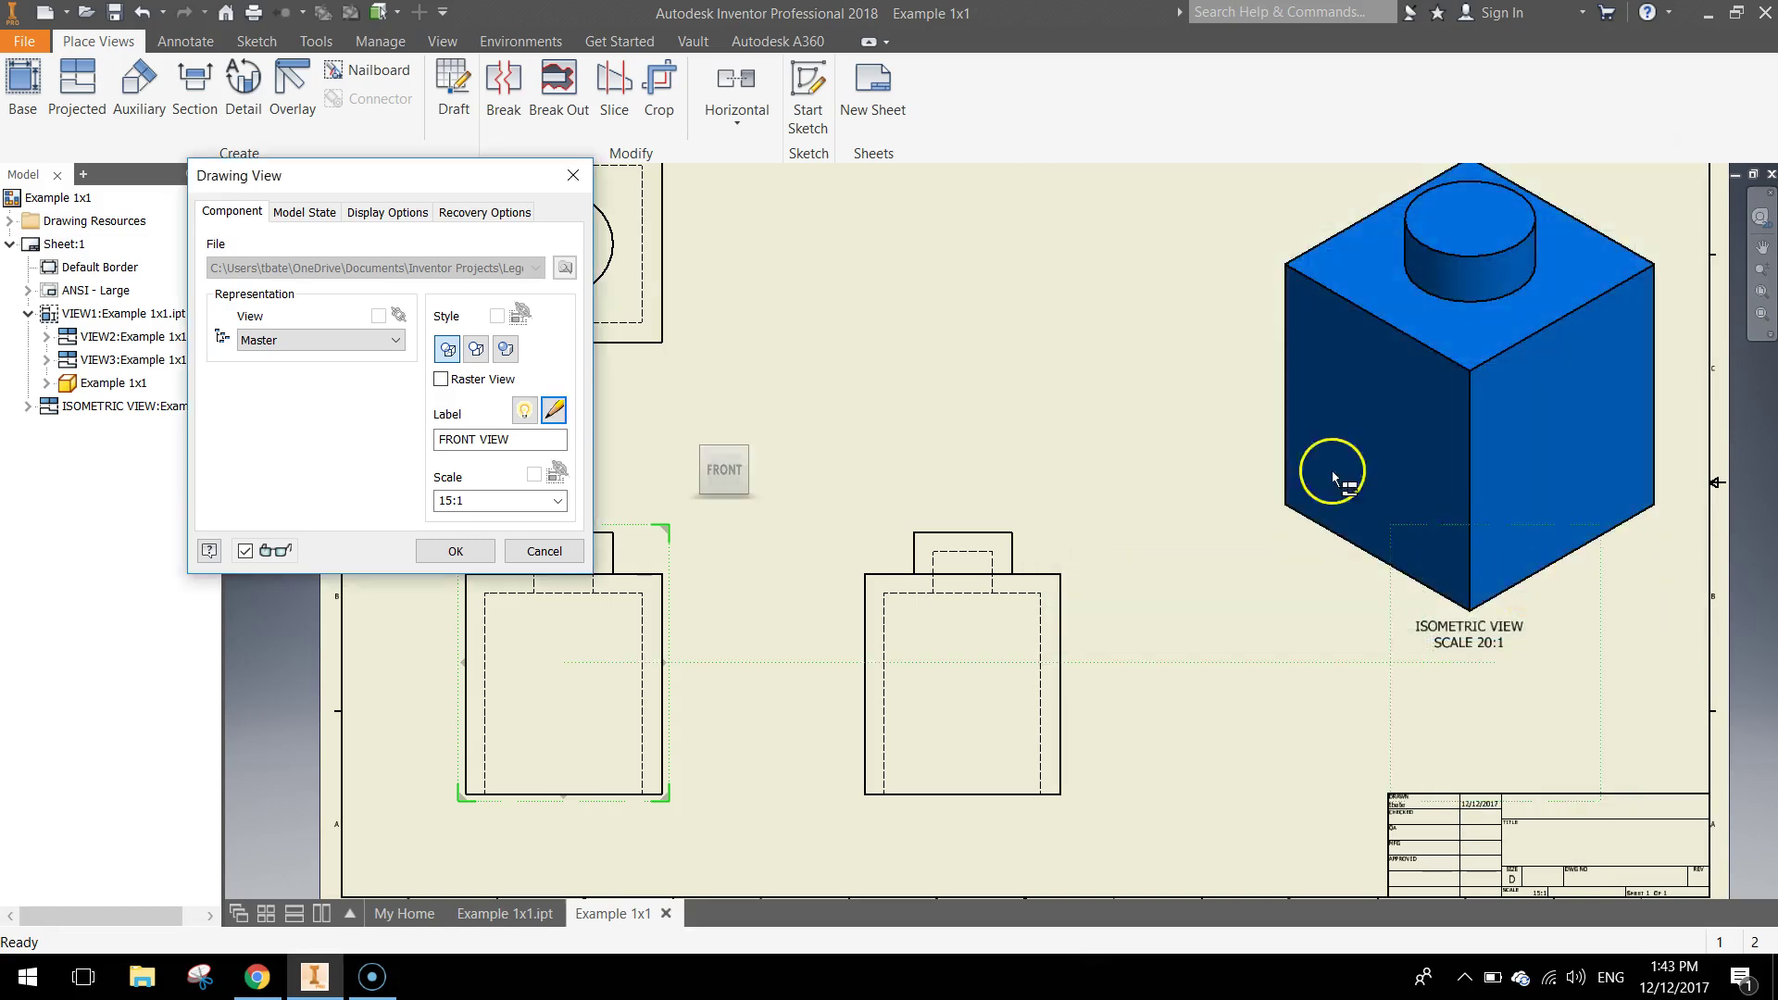
{"action": "left_click", "coordinate": [454, 550]}
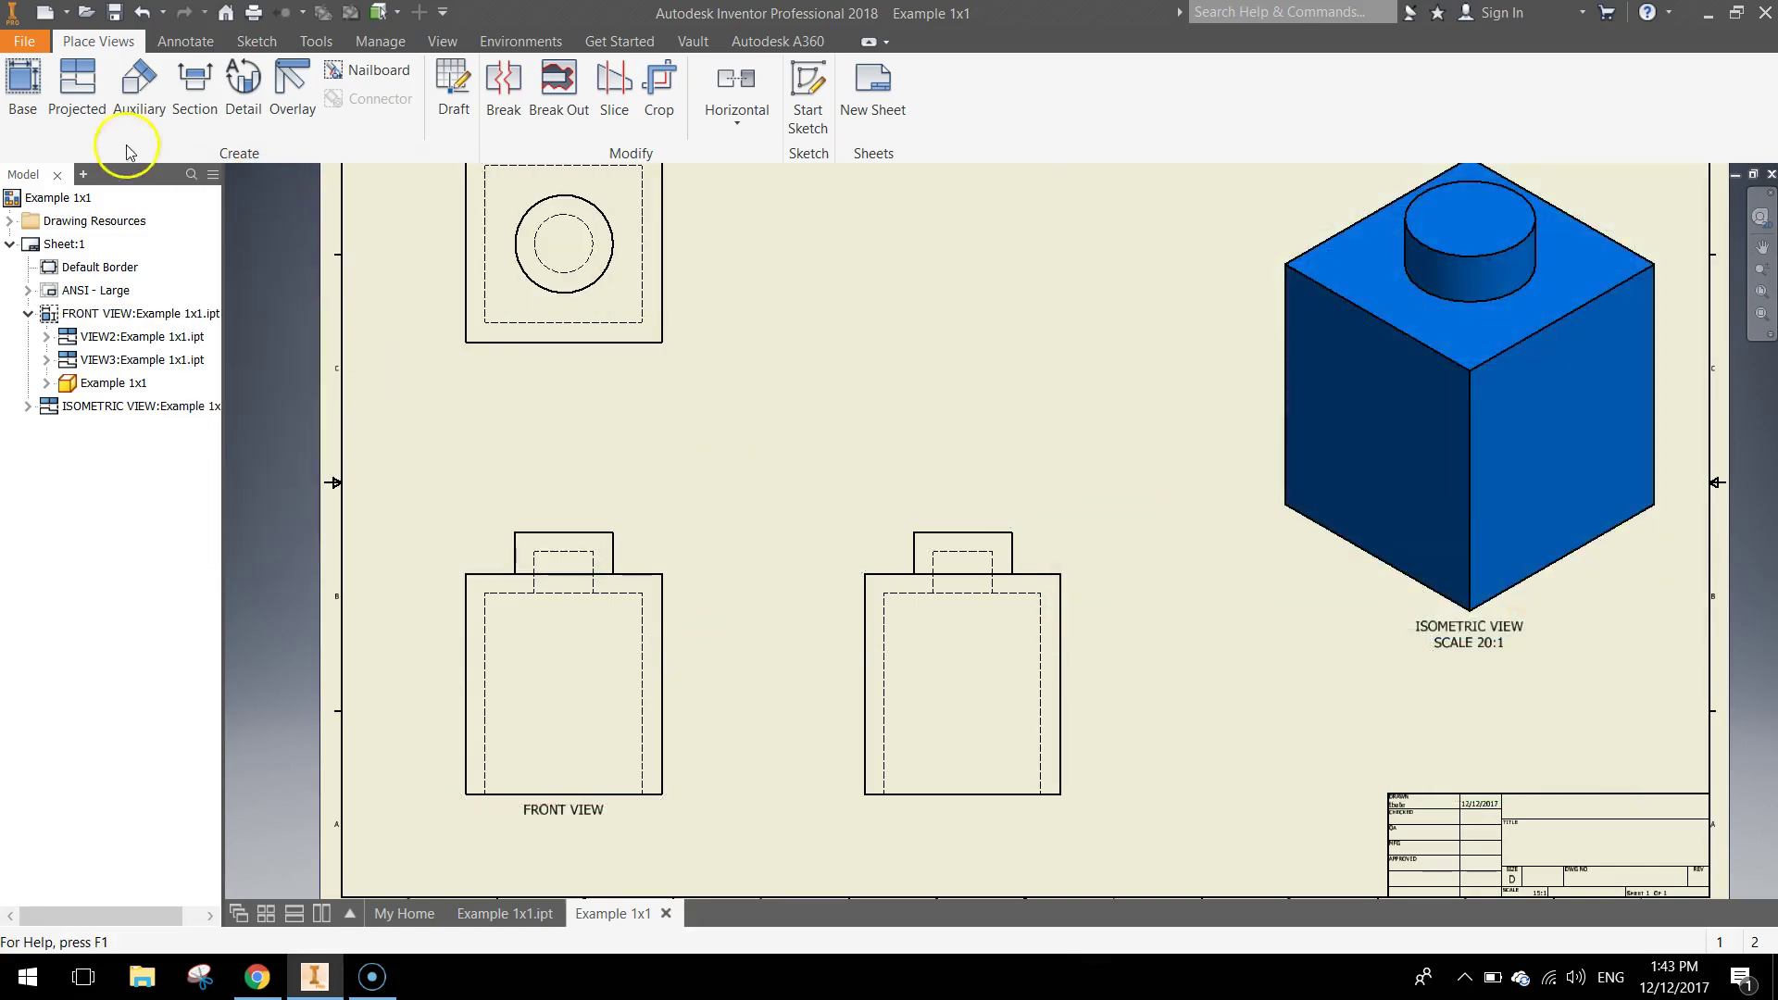
Label VIEW2 as SIDE VIEW in 6.10 mm text, deleting the SCALE line.
{"action": "double_click", "coordinate": [71, 338]}
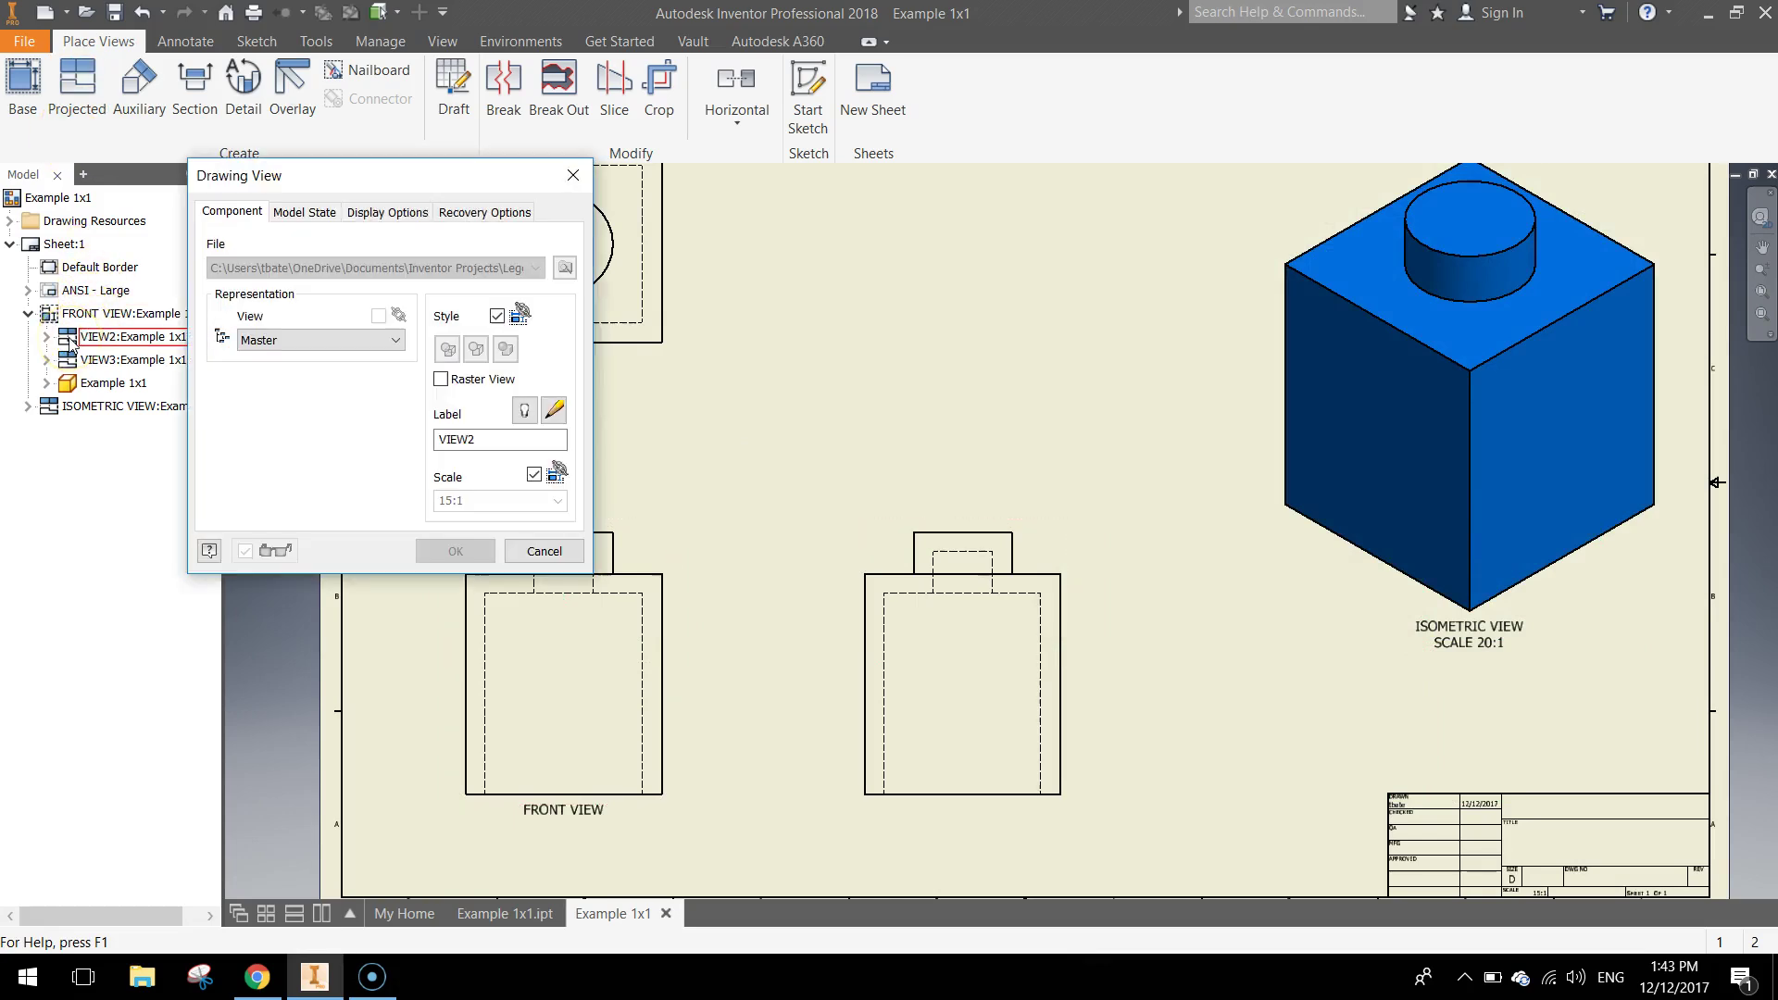
{"action": "double_click", "coordinate": [458, 439]}
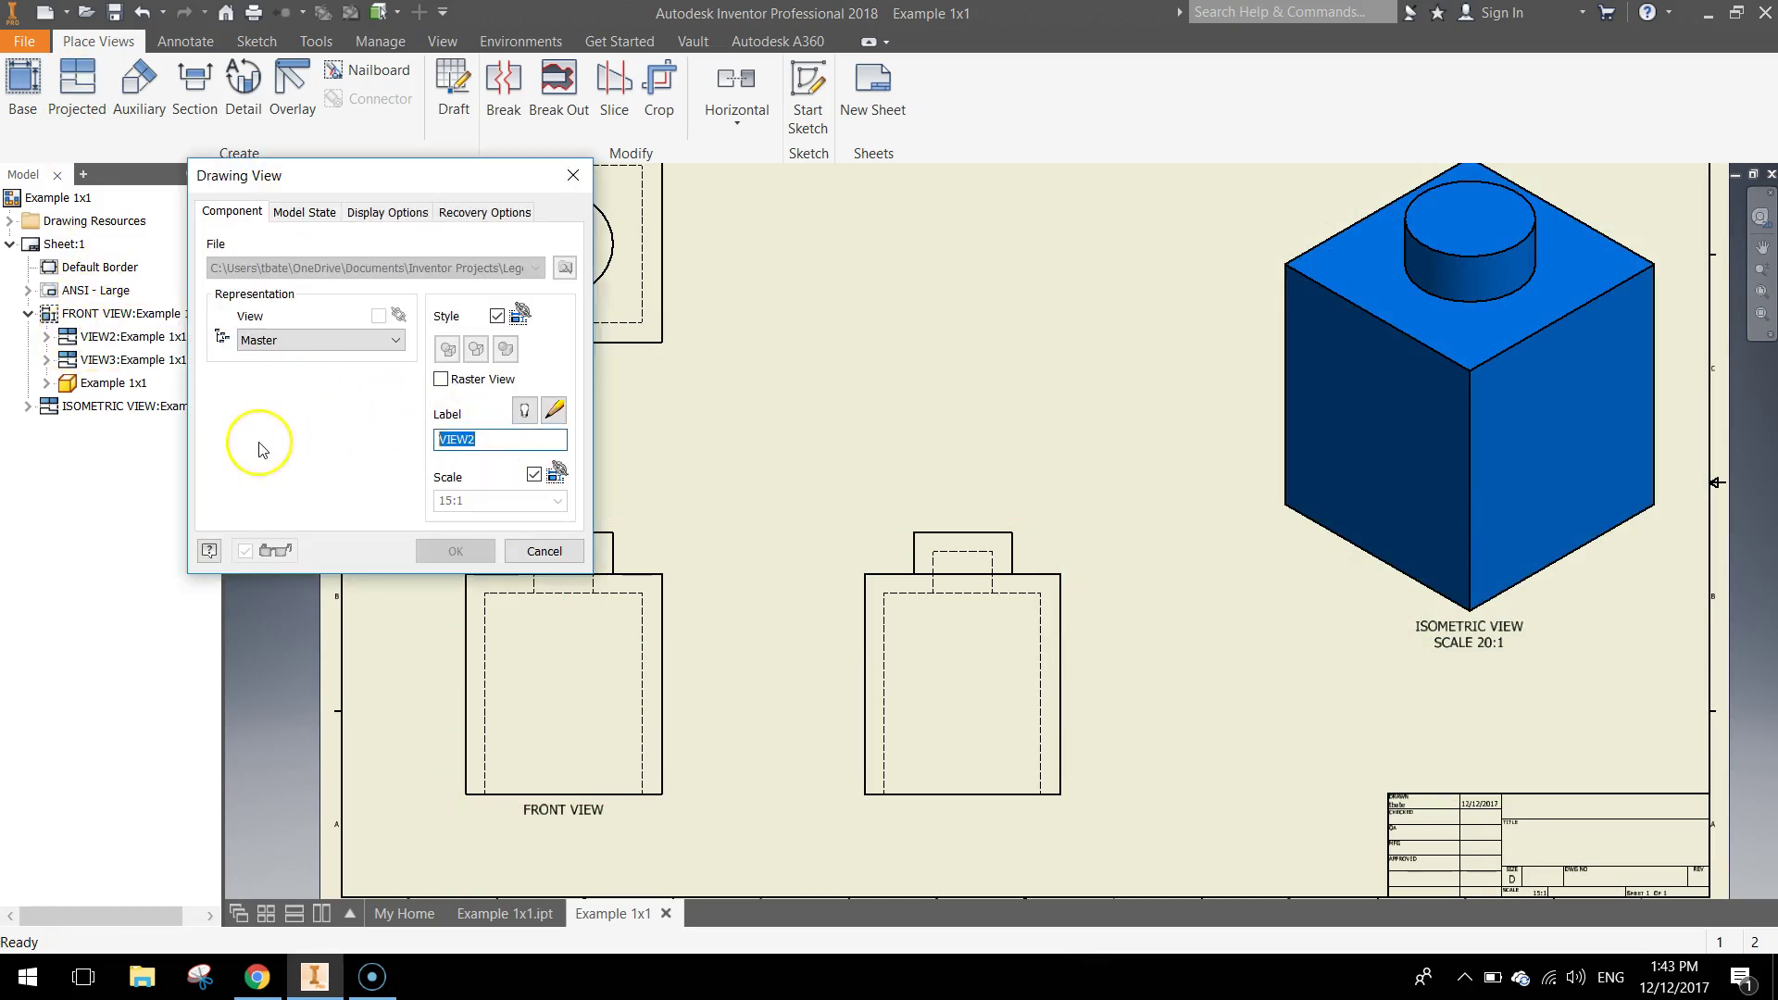
{"action": "left_click", "coordinate": [525, 413]}
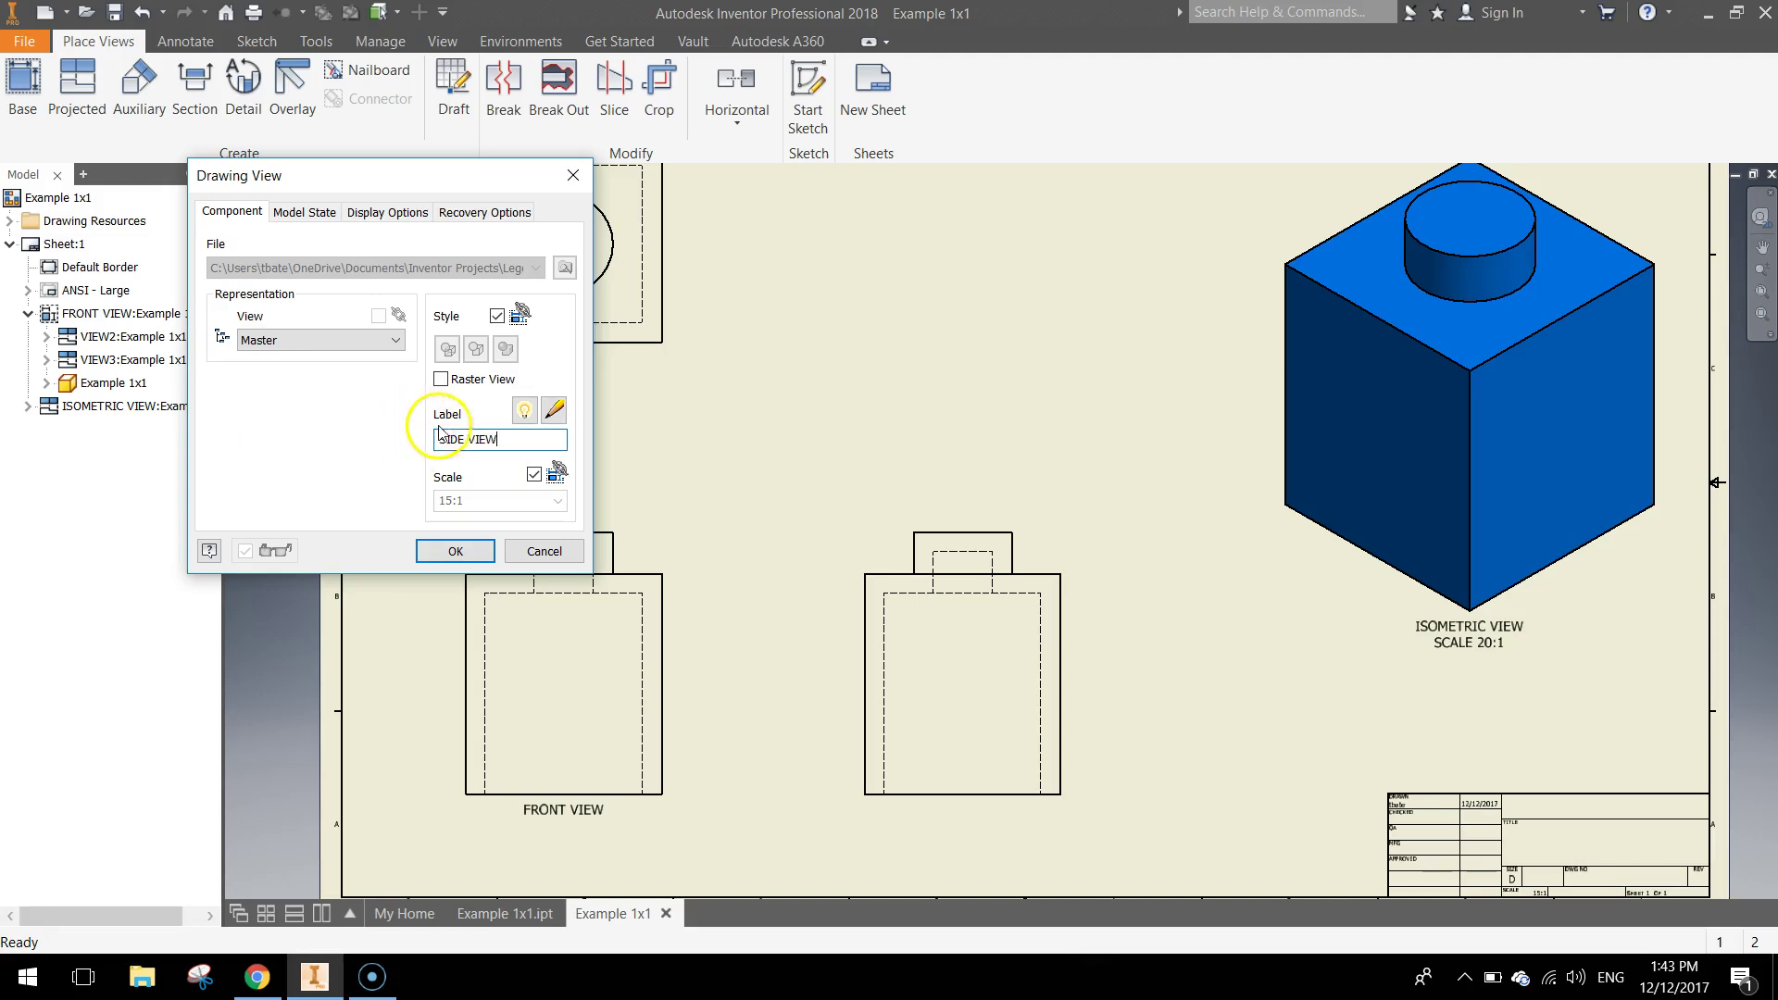
{"action": "left_click", "coordinate": [554, 411]}
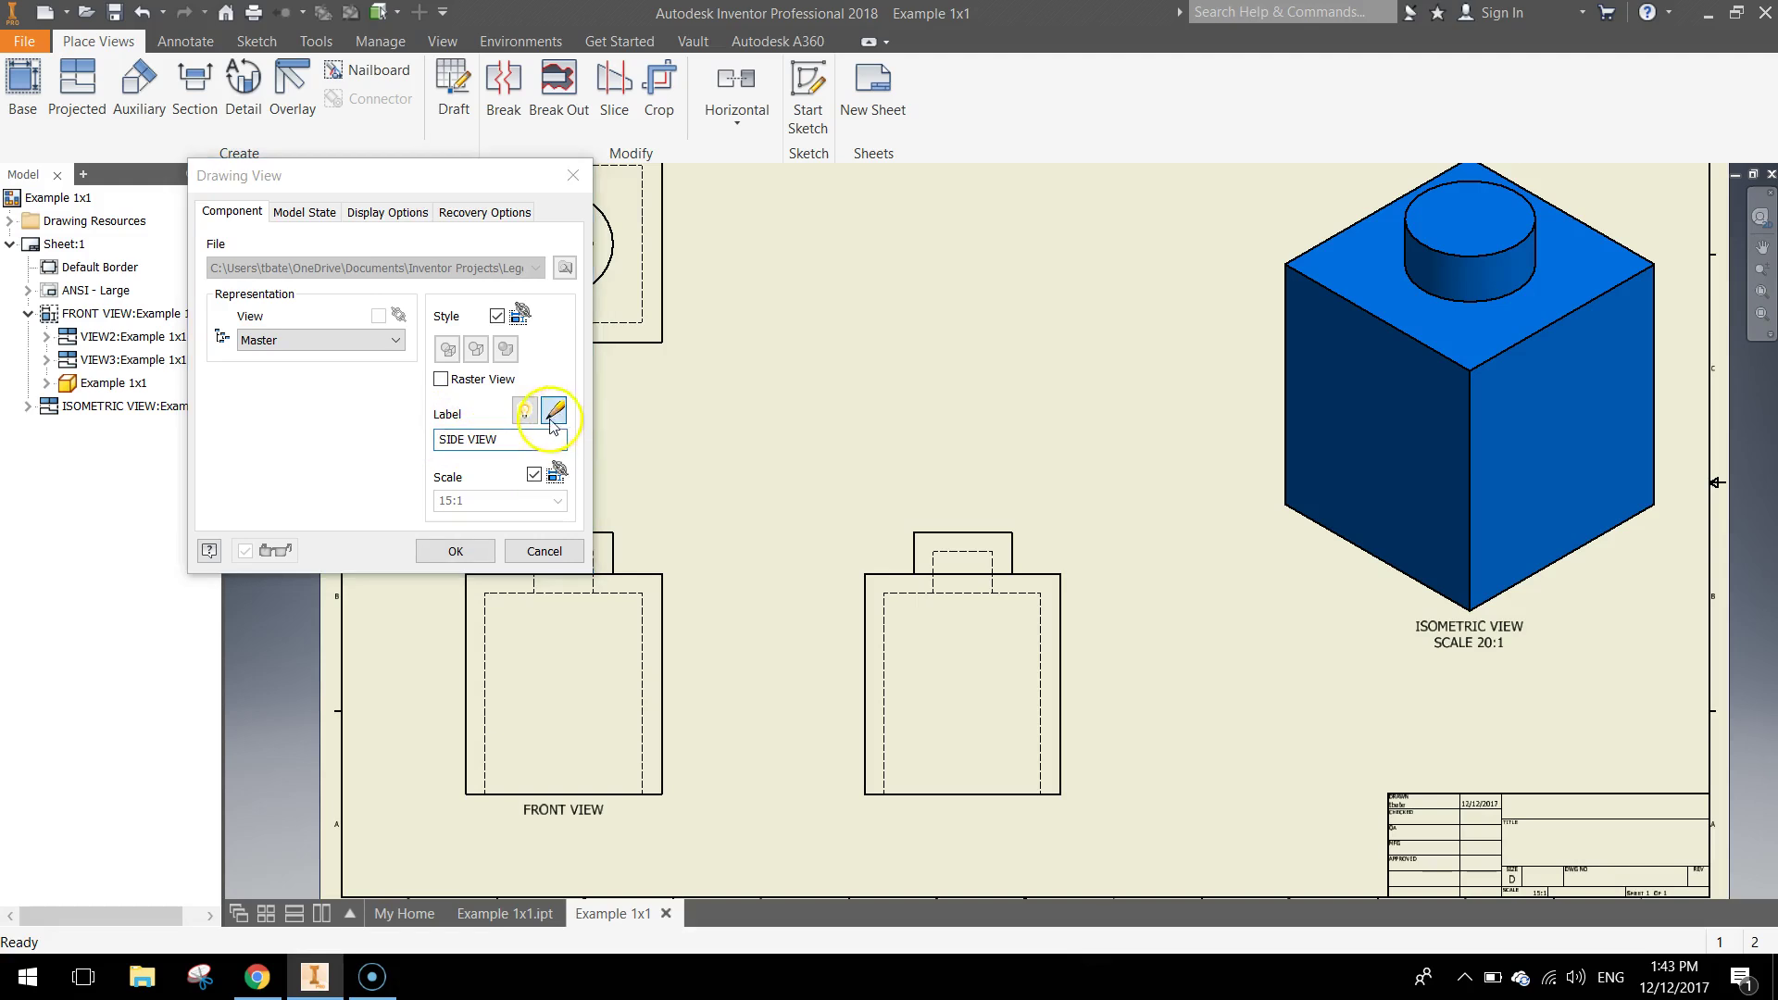
{"action": "left_click_drag", "start_coordinate": [1667, 416], "coordinate": [1472, 417]}
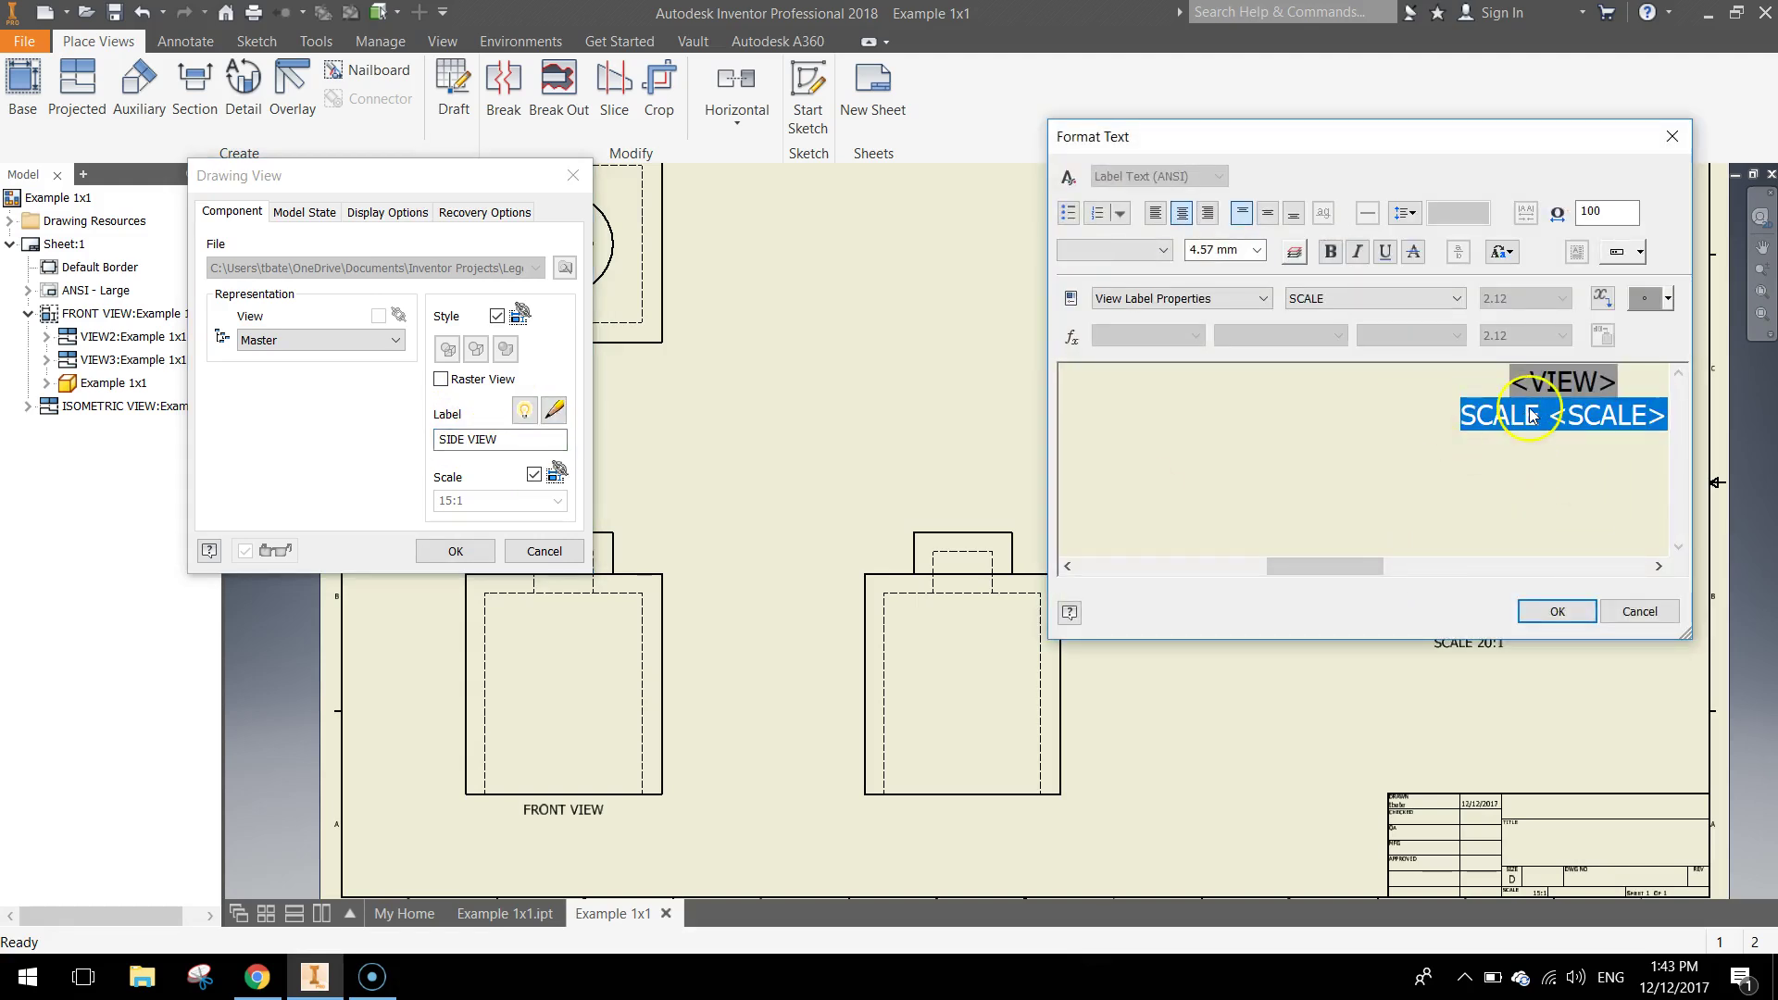
{"action": "key", "text": "Delete"}
{"action": "left_click_drag", "start_coordinate": [1621, 381], "coordinate": [1370, 375]}
{"action": "left_click", "coordinate": [1257, 250]}
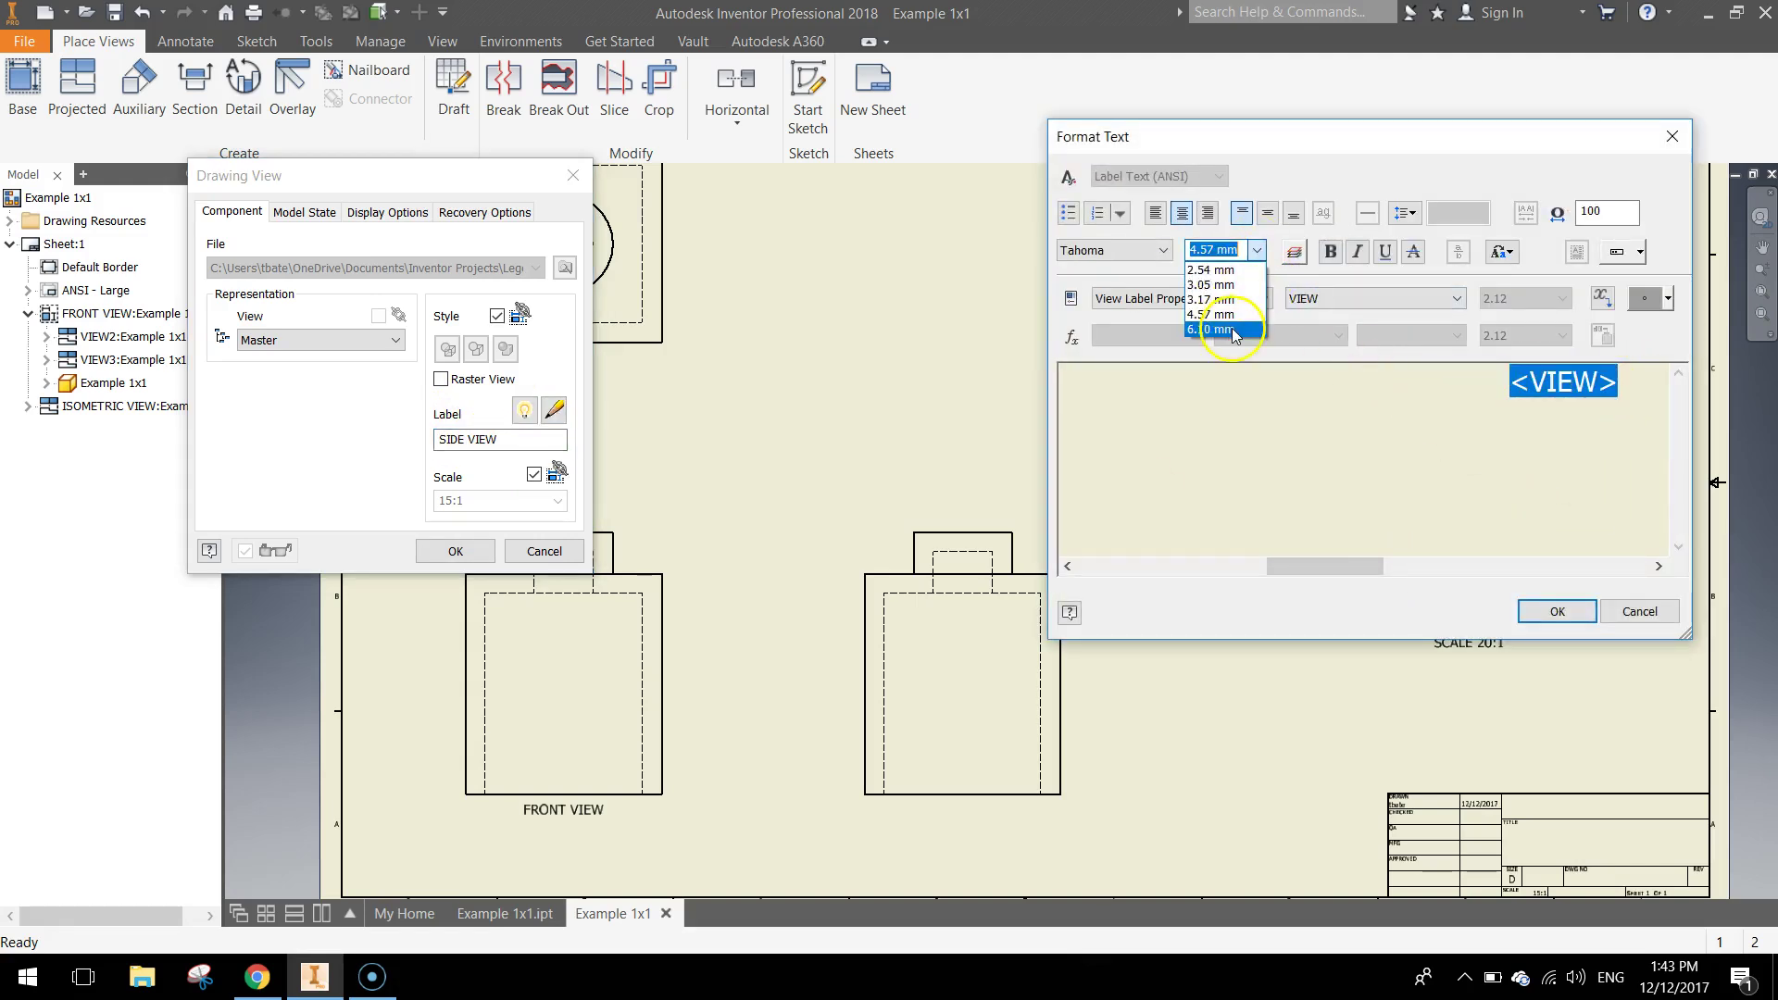
{"action": "left_click", "coordinate": [1204, 335]}
{"action": "left_click", "coordinate": [1556, 611]}
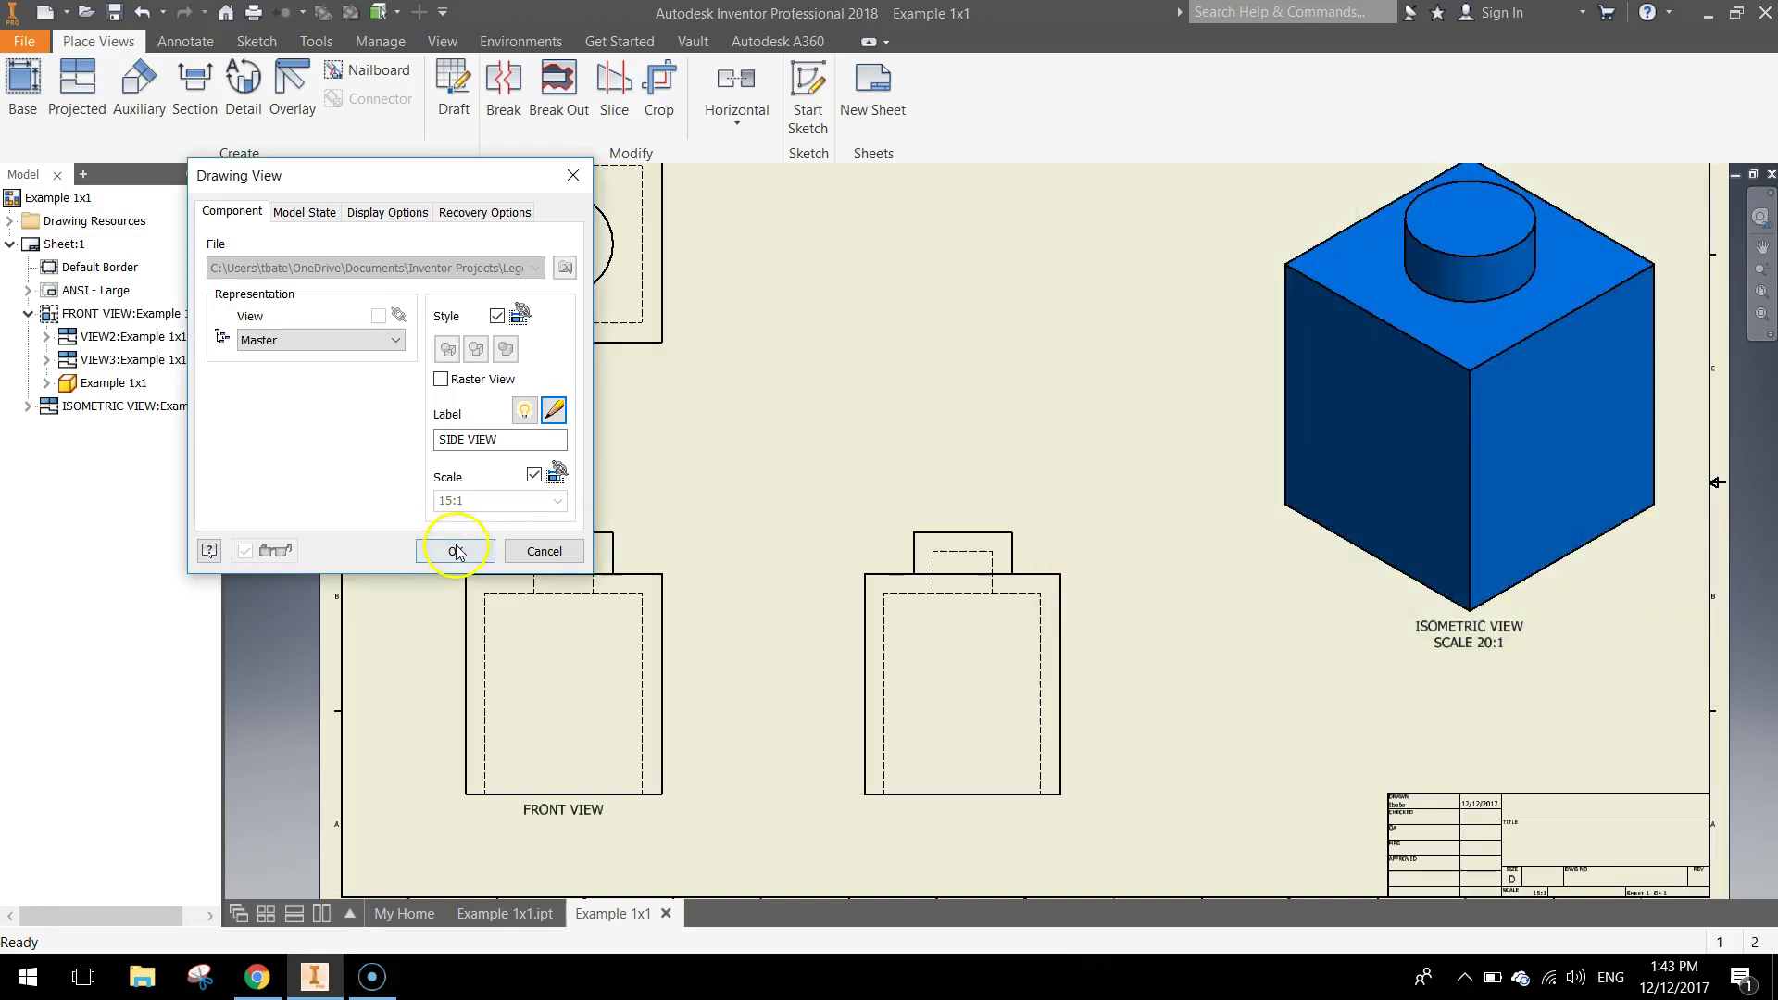
{"action": "left_click", "coordinate": [455, 551]}
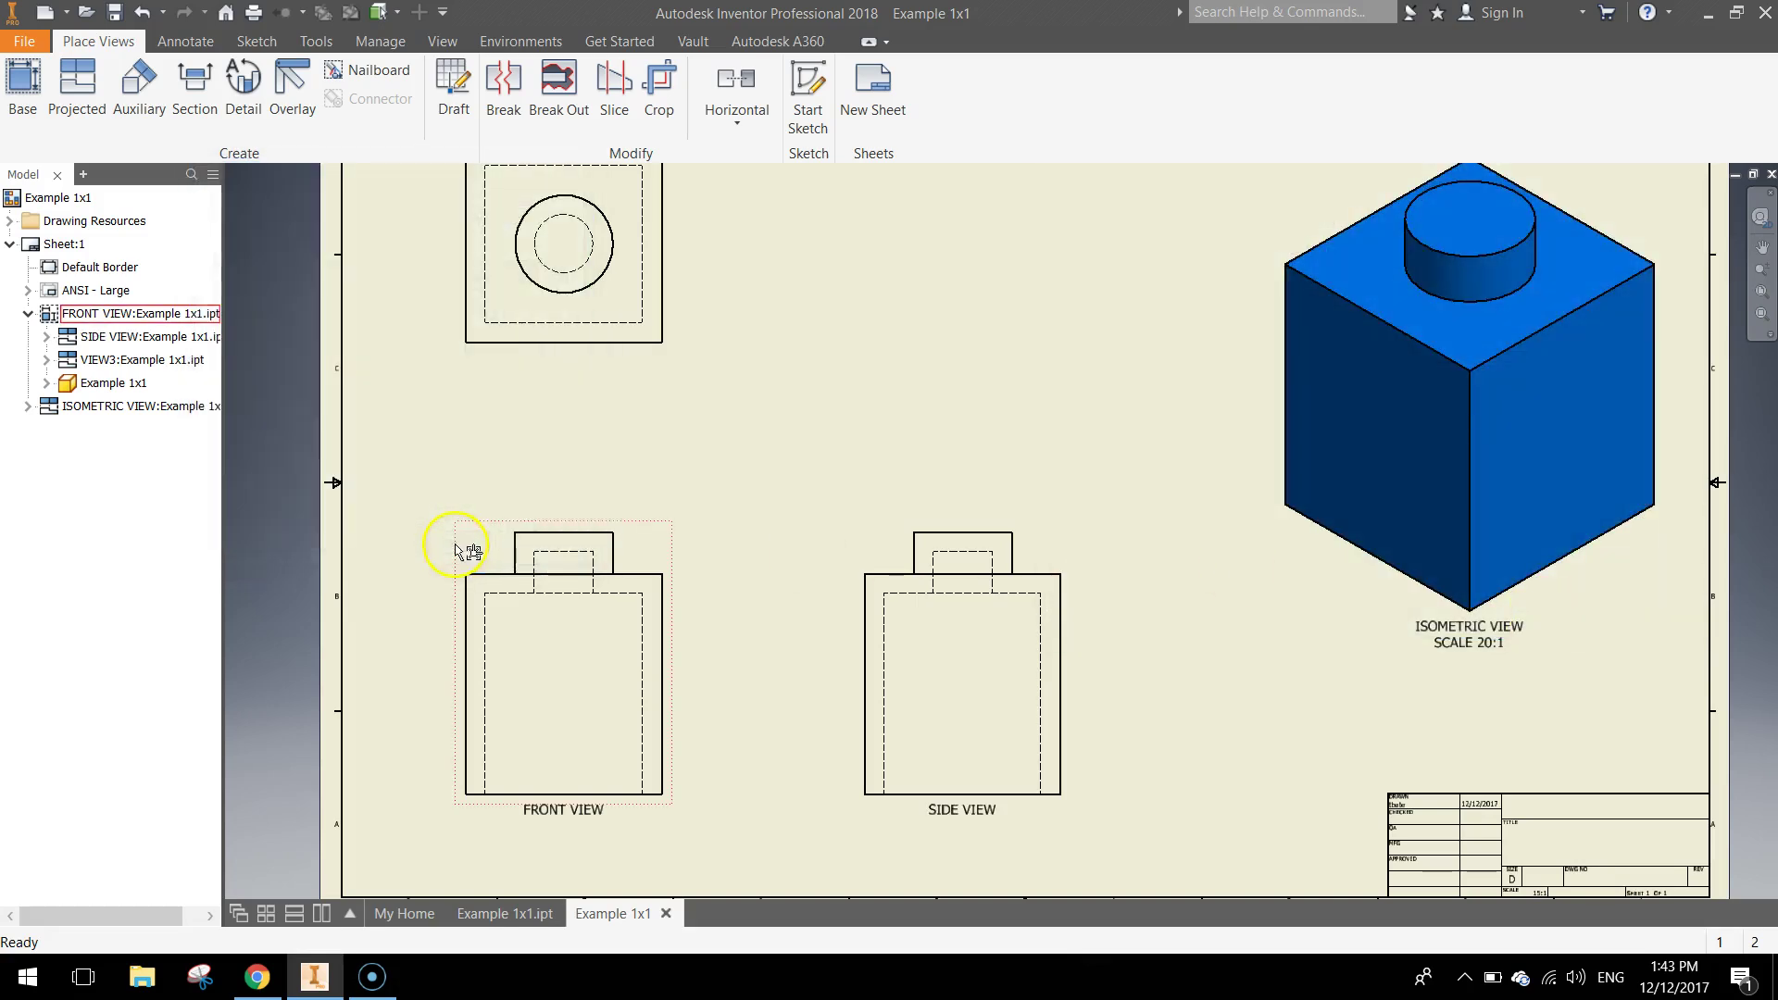
Label VIEW3 as TOP VIEW in 6.10 mm text, deleting the SCALE line.
{"action": "double_click", "coordinate": [81, 361]}
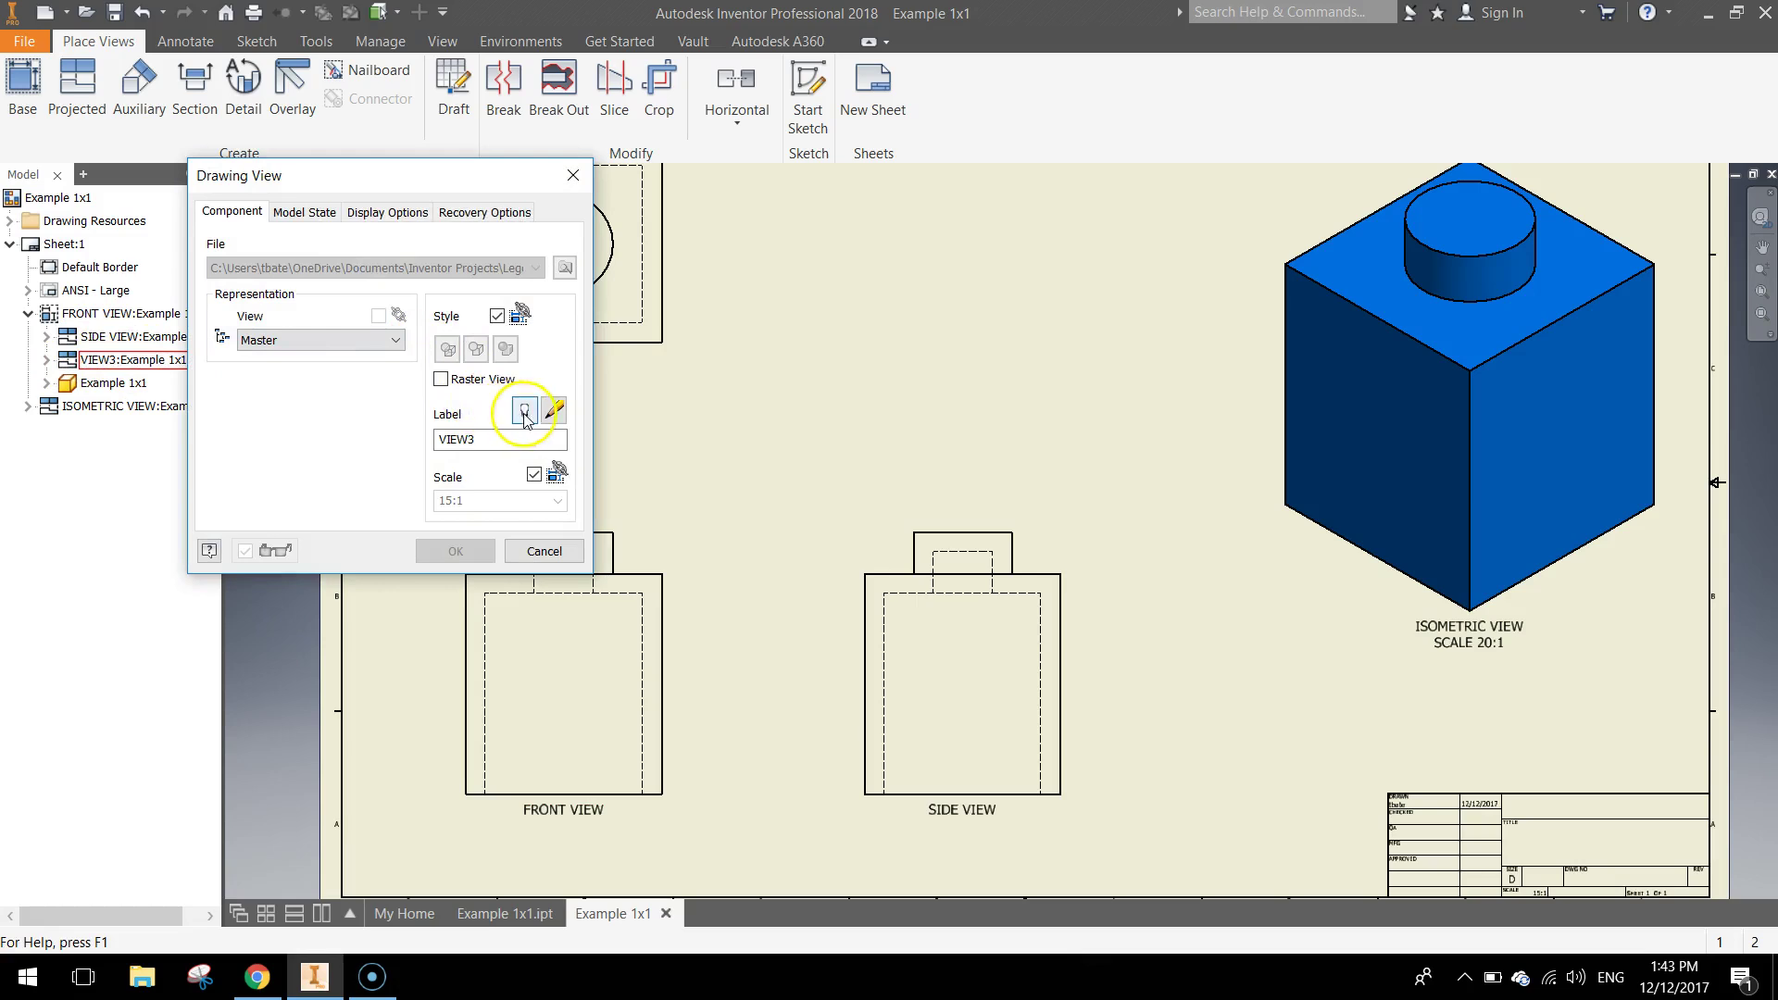
{"action": "left_click", "coordinate": [524, 410]}
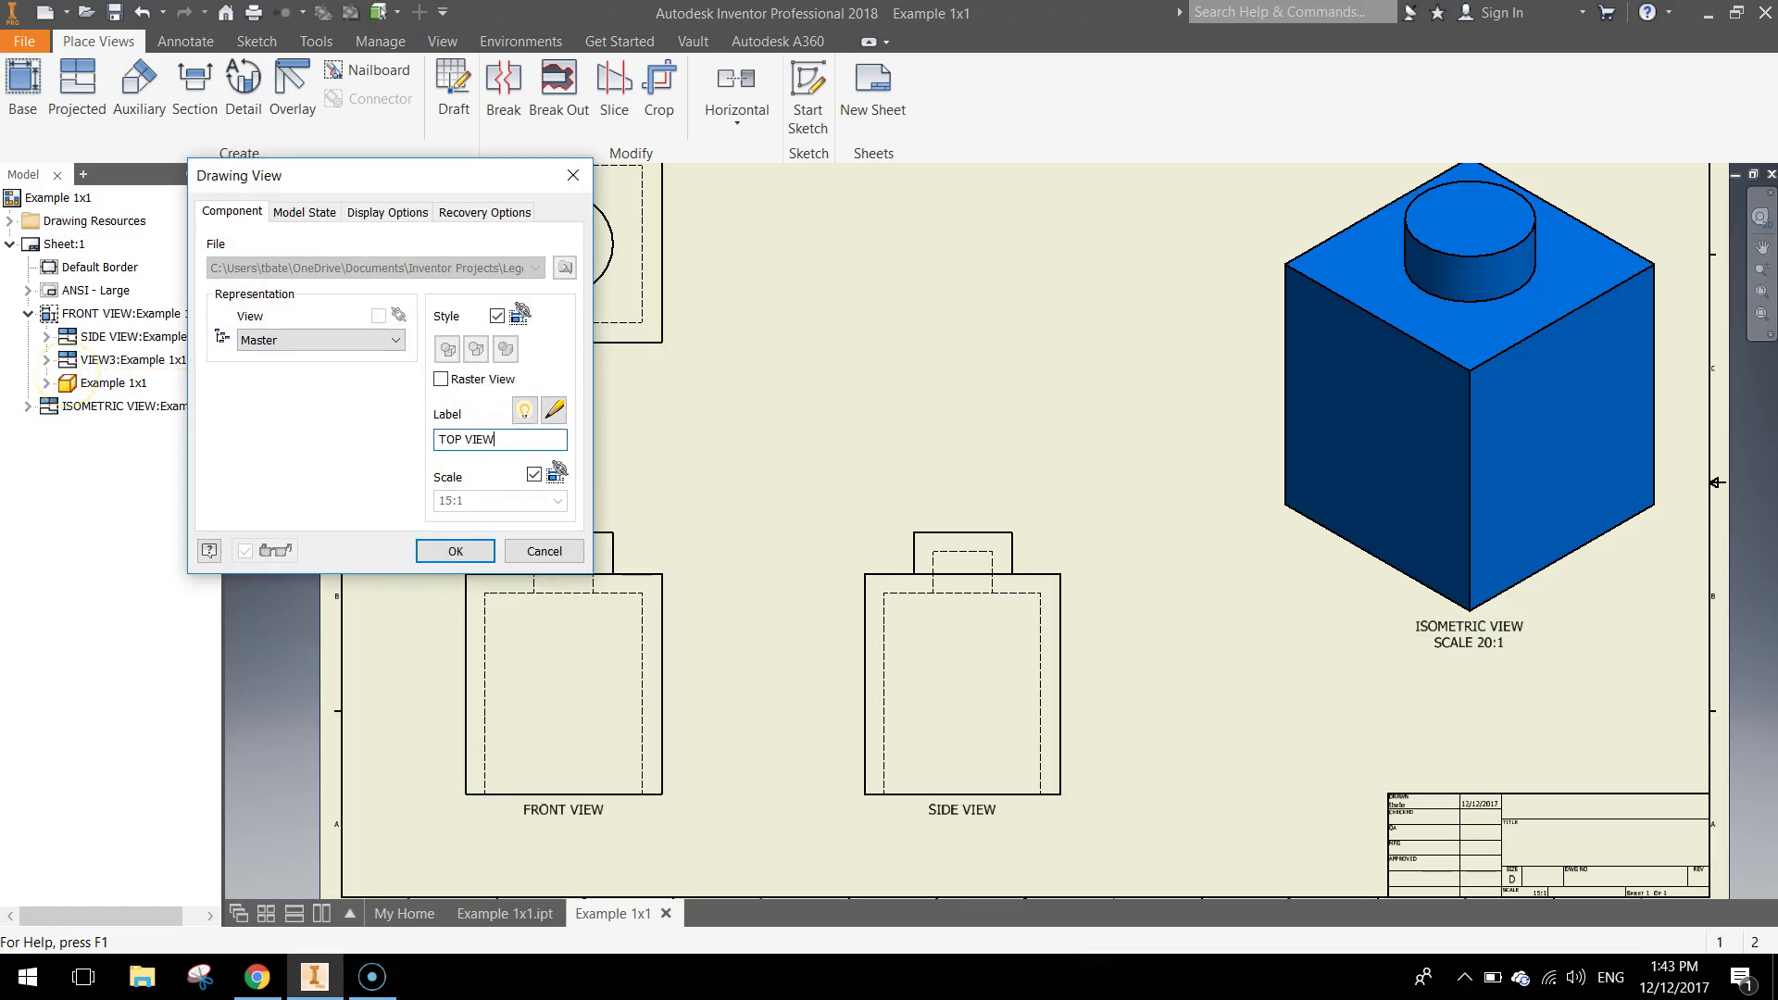
{"action": "left_click", "coordinate": [554, 410]}
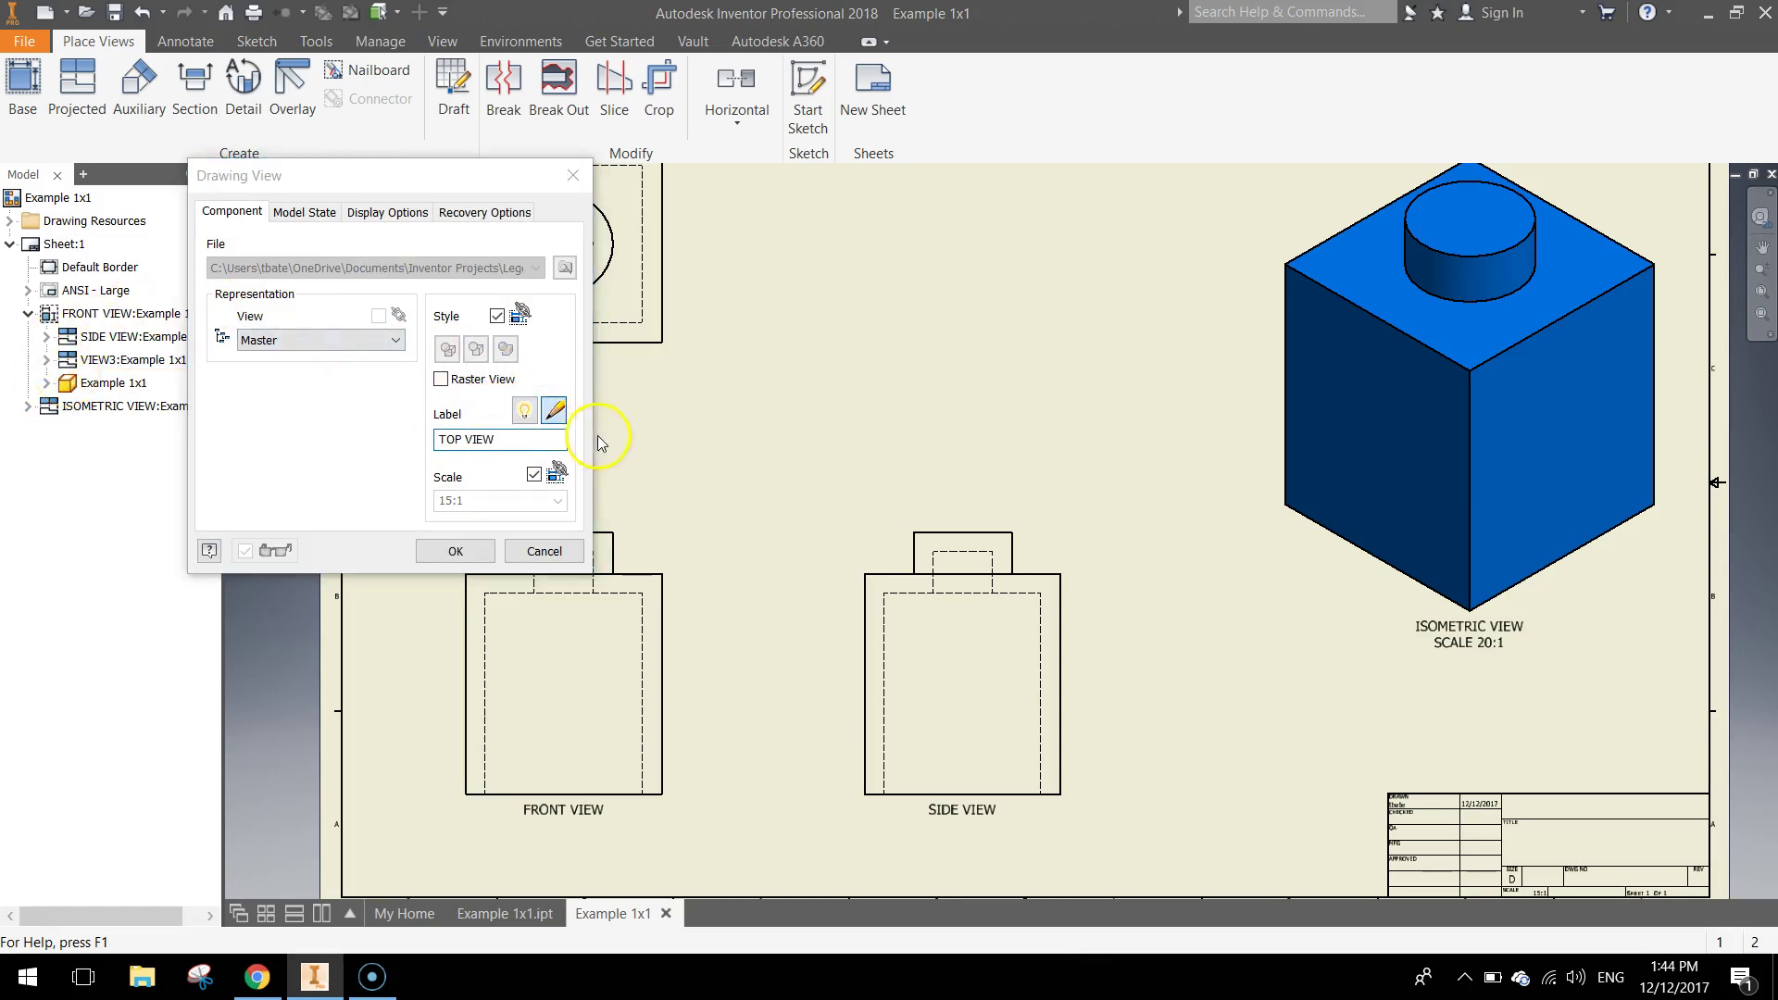
{"action": "left_click_drag", "start_coordinate": [1443, 445], "coordinate": [1409, 424]}
{"action": "key", "text": "Delete"}
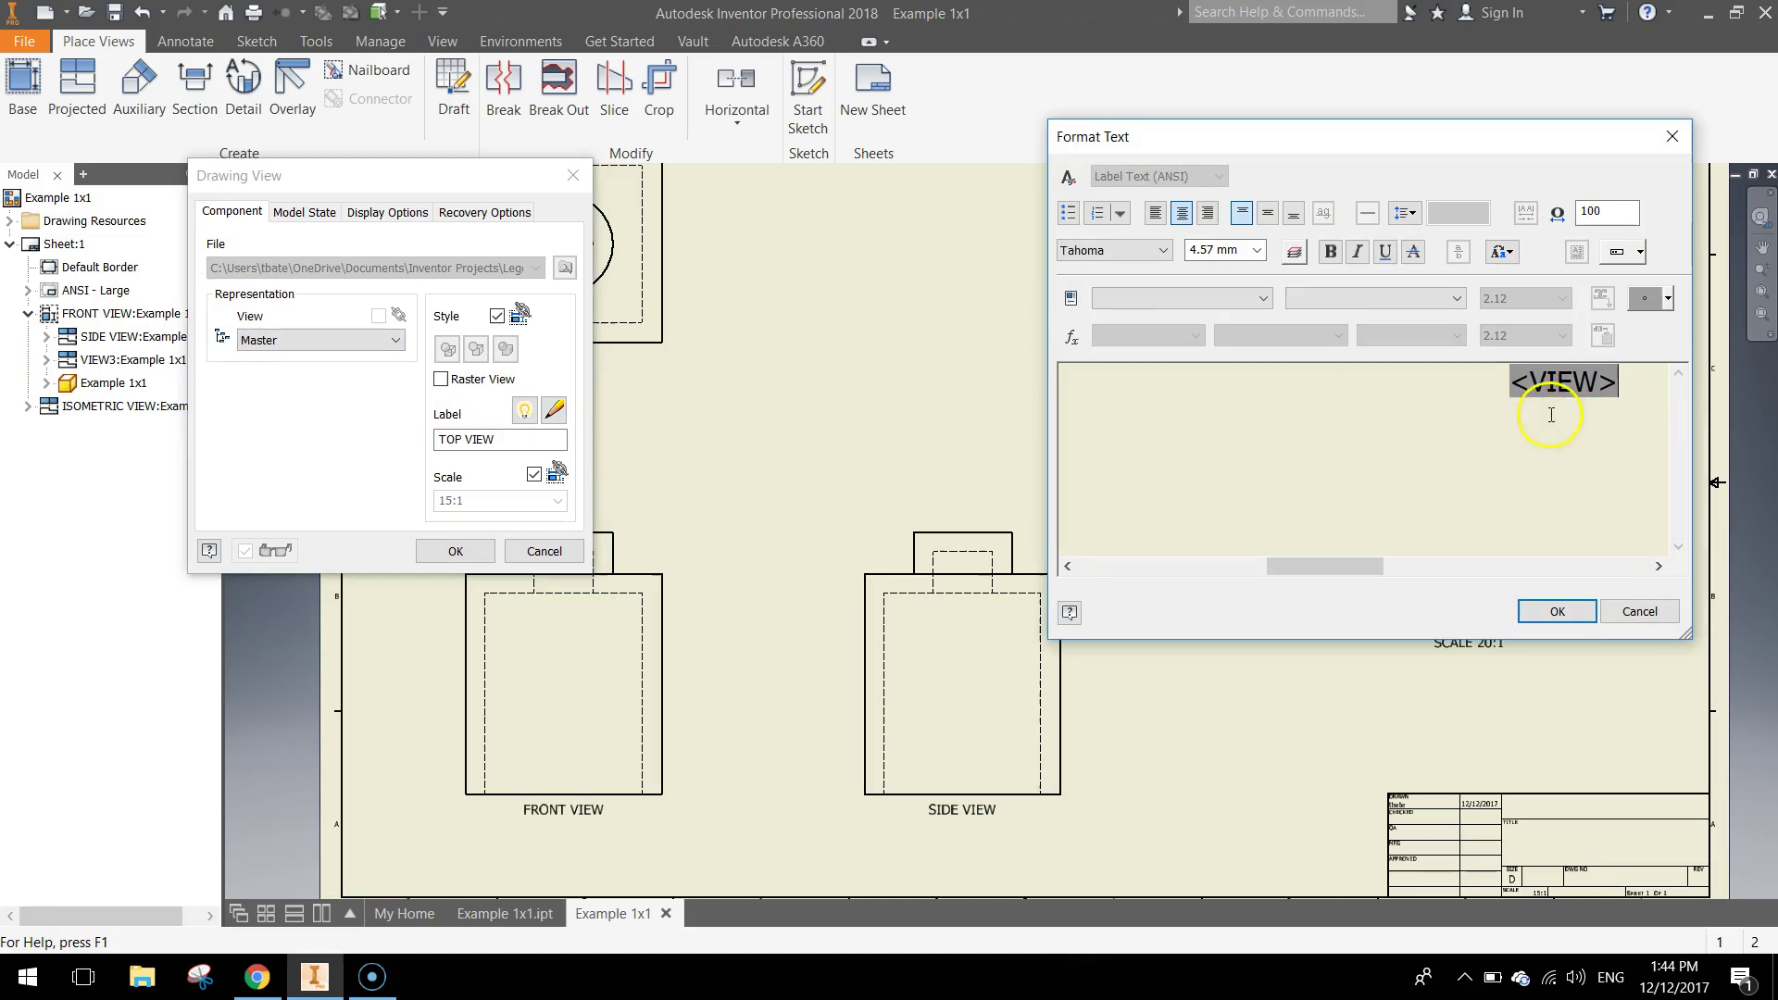
{"action": "left_click_drag", "start_coordinate": [1643, 380], "coordinate": [1509, 381]}
{"action": "left_click", "coordinate": [1257, 250]}
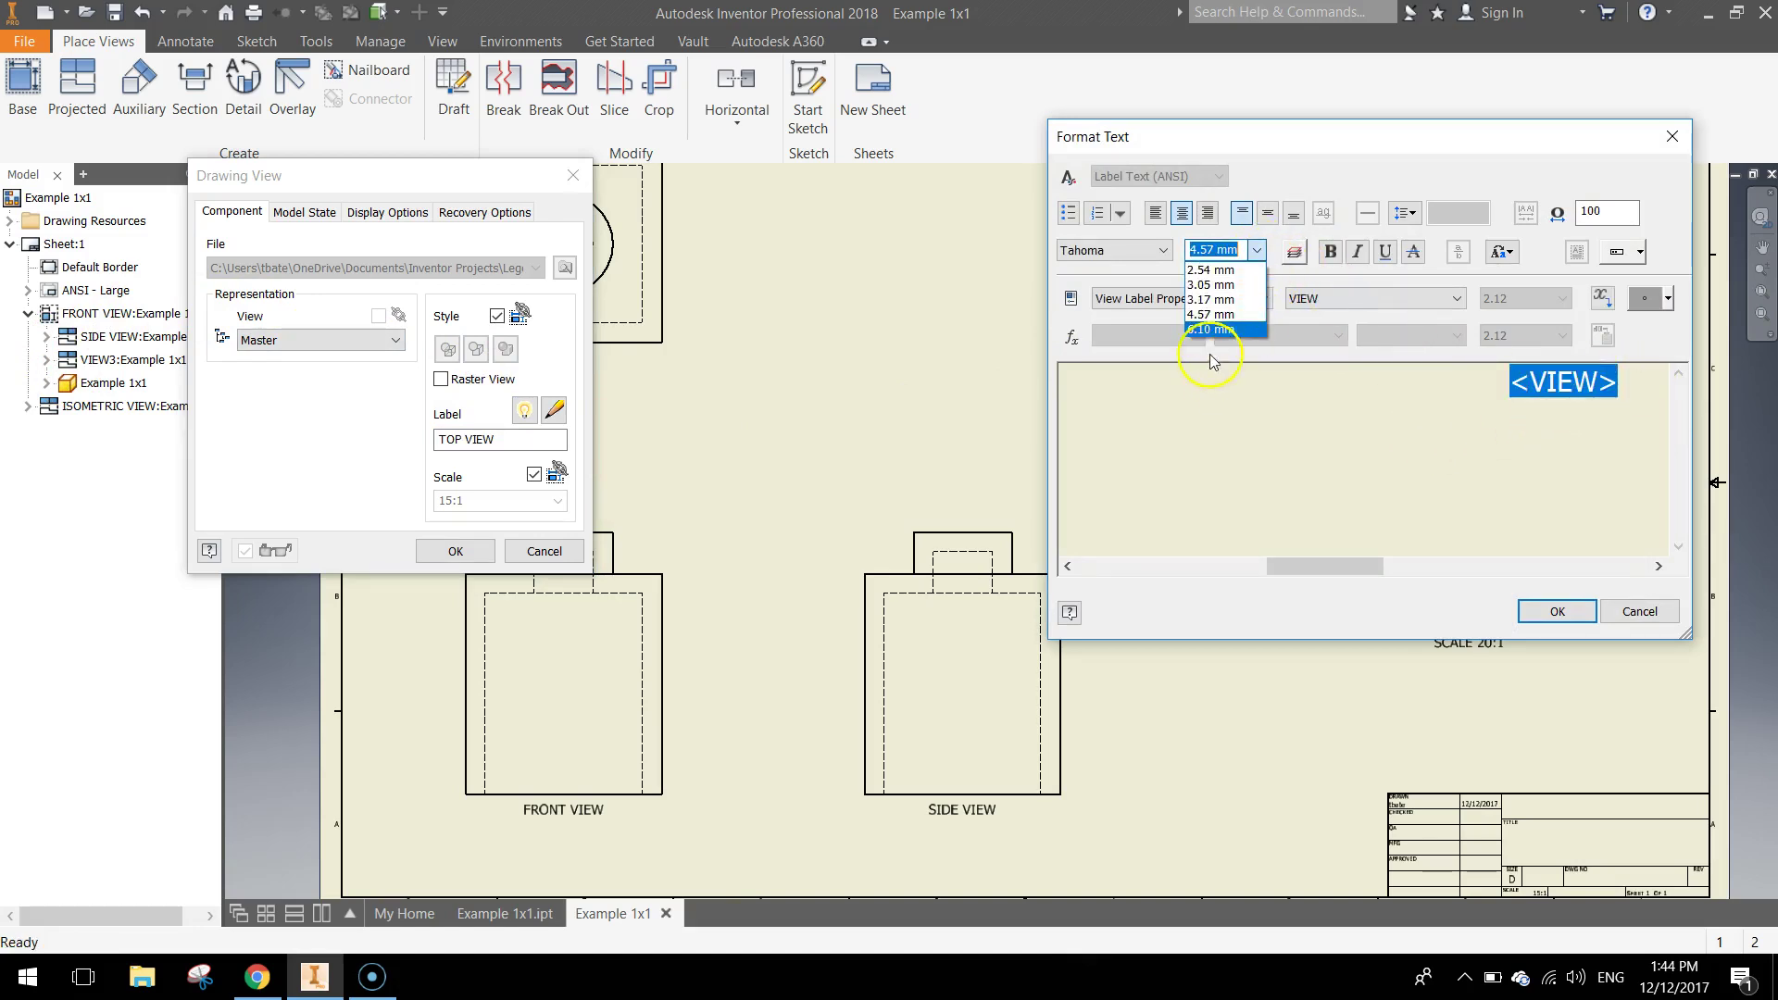
{"action": "left_click", "coordinate": [1210, 350]}
{"action": "left_click", "coordinate": [1537, 610]}
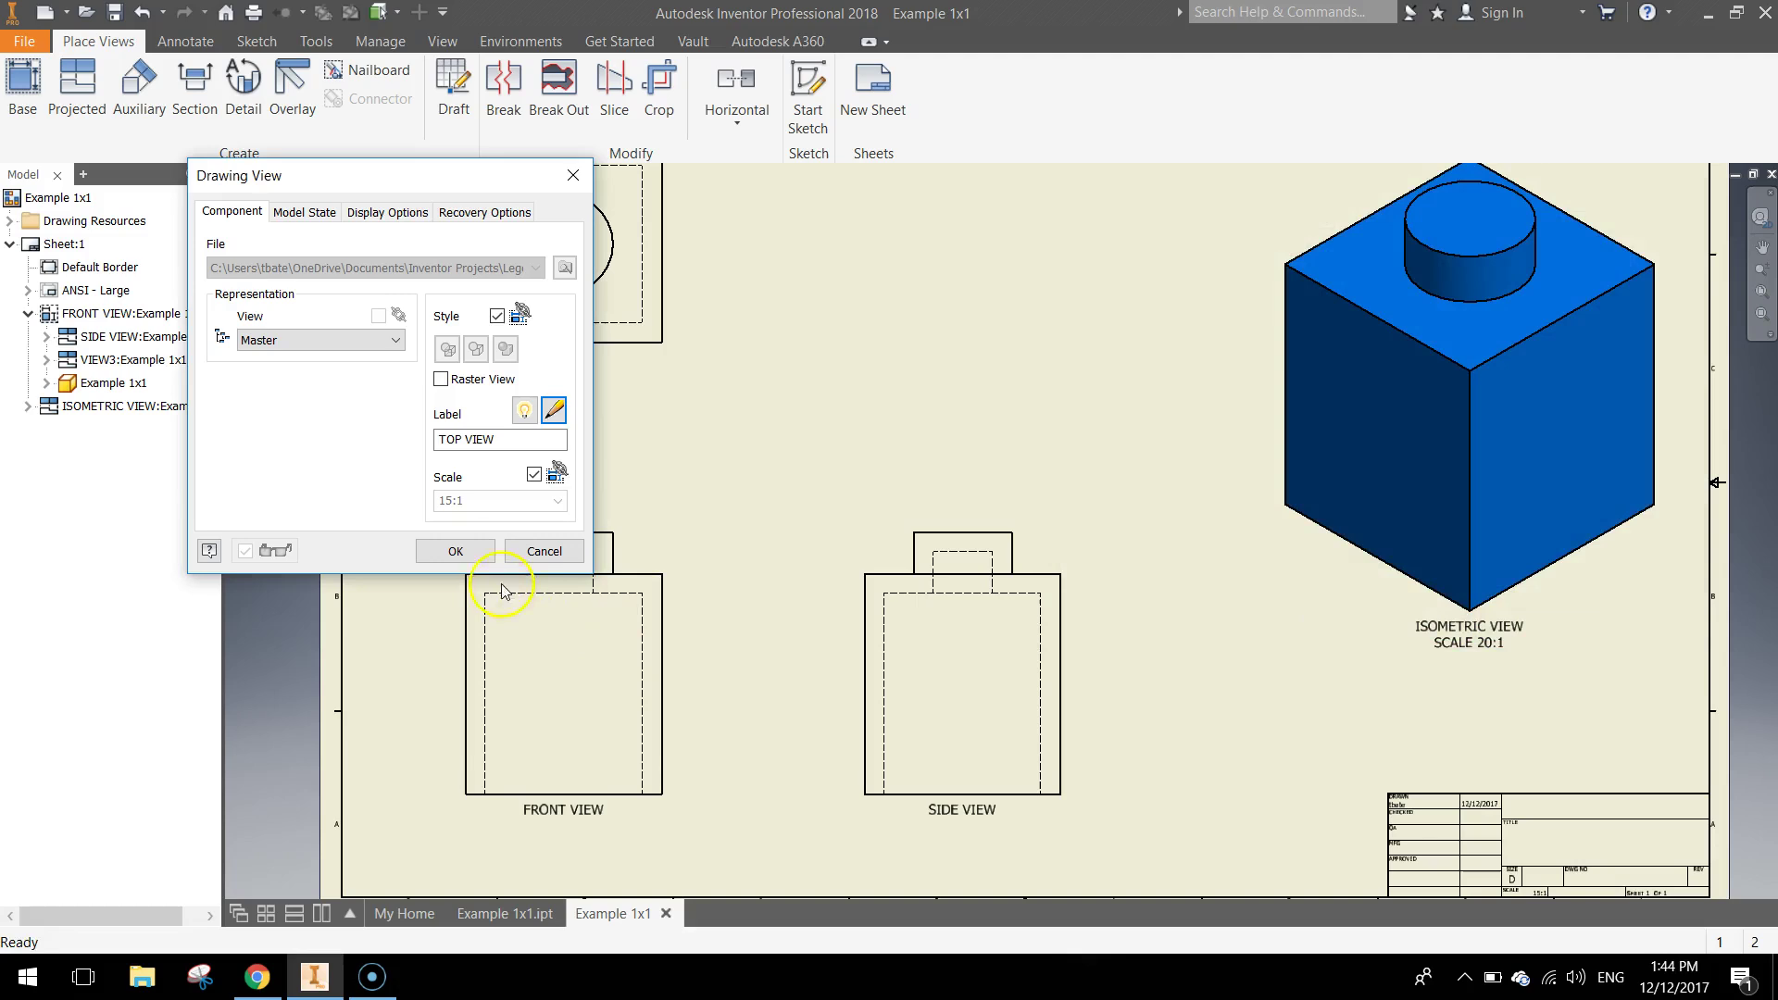
{"action": "left_click", "coordinate": [458, 551]}
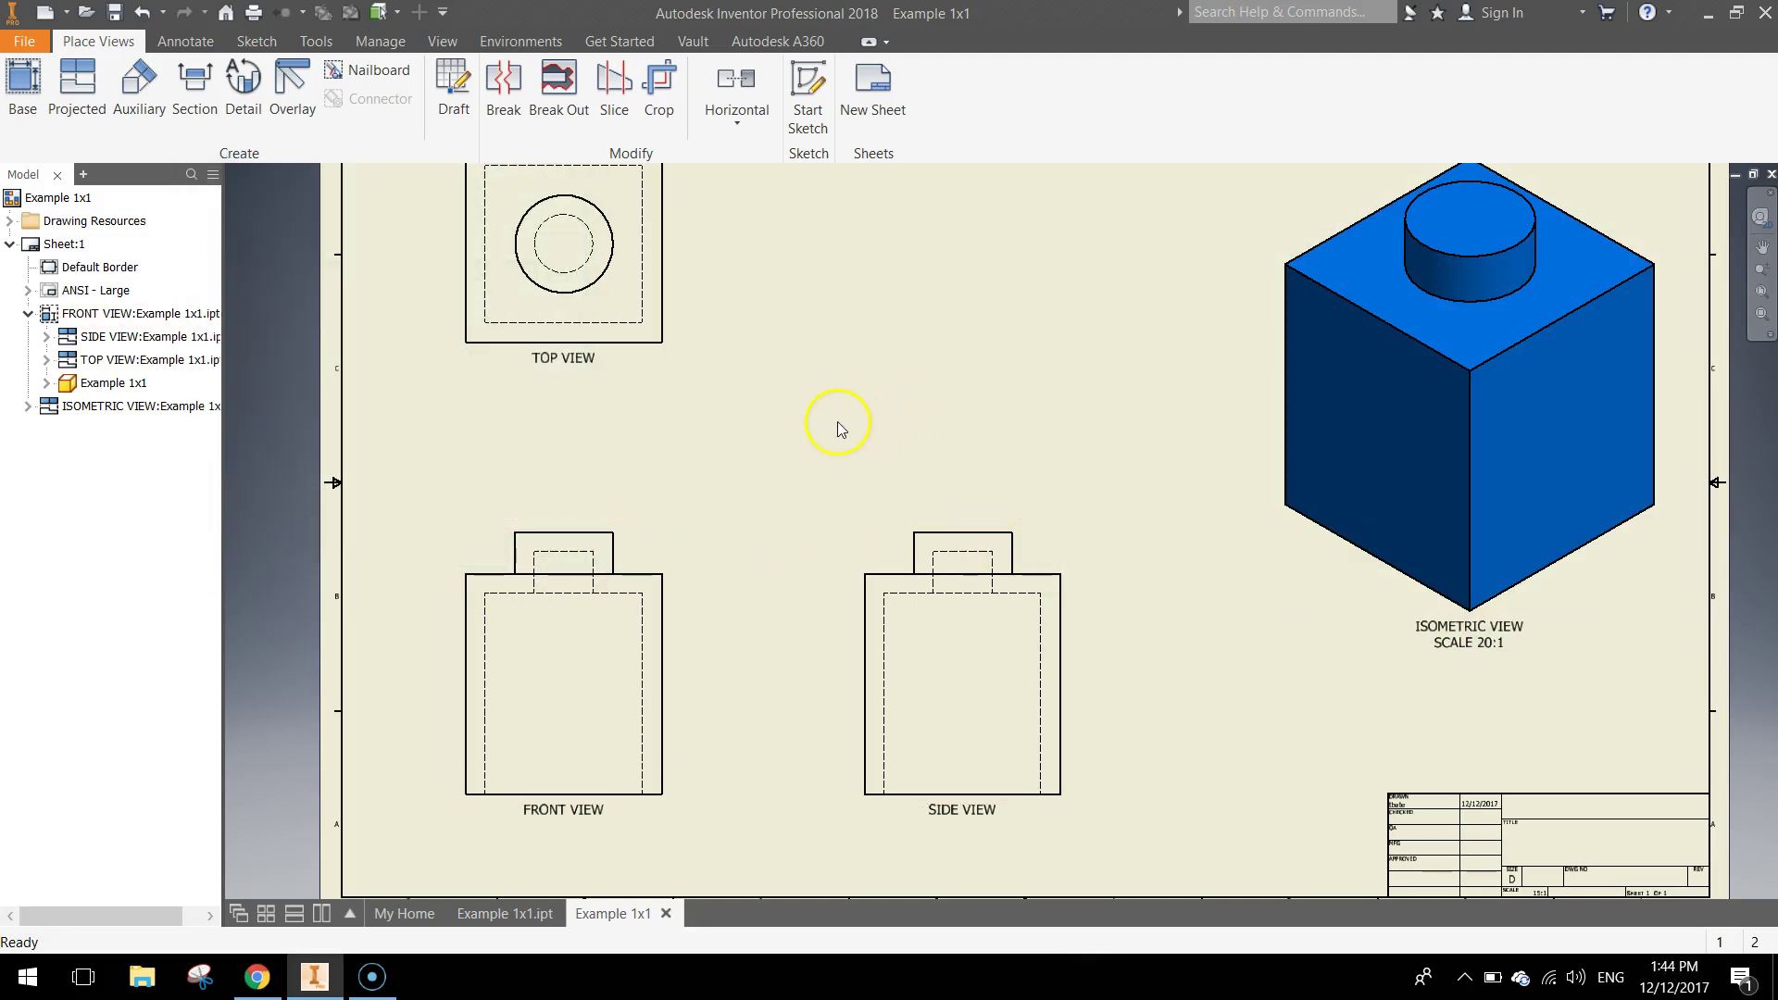
{"action": "key", "text": "F2"}
{"action": "mouse_move", "coordinate": [841, 428]}
{"action": "left_mouse_down"}
{"action": "mouse_move", "coordinate": [862, 496]}
{"action": "mouse_move", "coordinate": [314, 234]}
{"action": "mouse_move", "coordinate": [238, 151]}
{"action": "left_mouse_up"}
Write 1x1 LEGO BRICK at 6.10 mm in the title block's TITLE cell and position it.
{"action": "scroll", "coordinate": [930, 603], "scroll_direction": "up", "scroll_amount": 5}
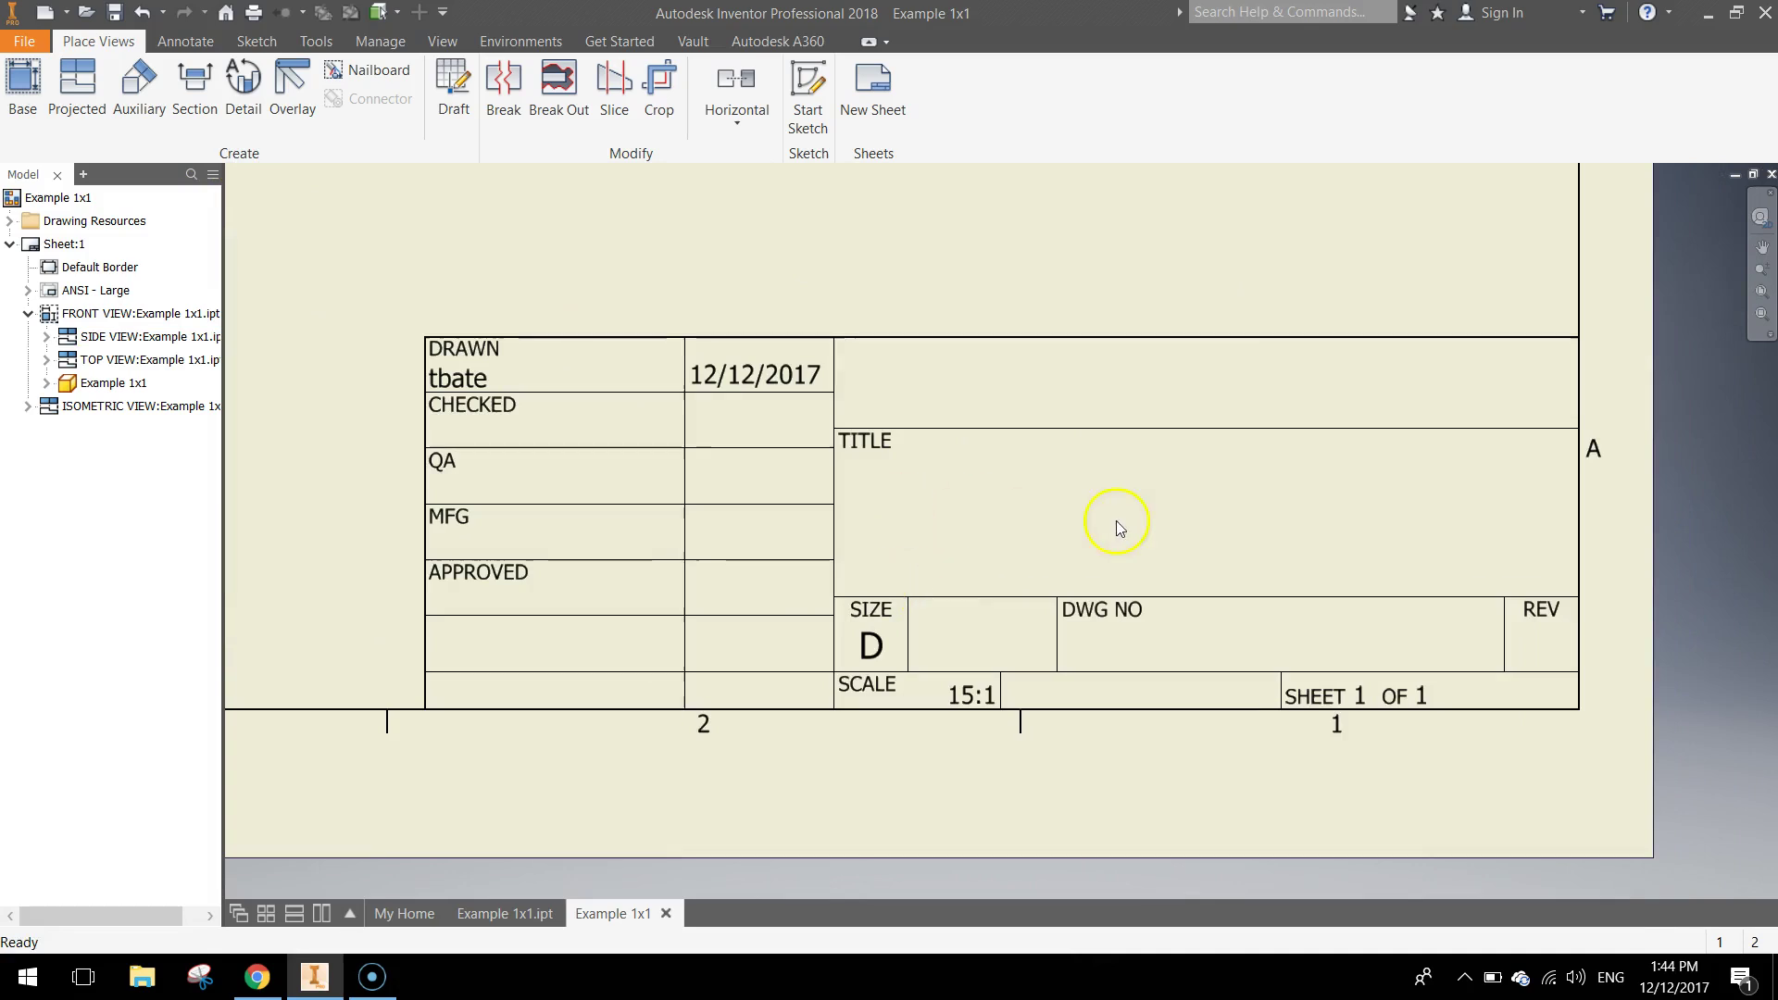
{"action": "left_click", "coordinate": [215, 41]}
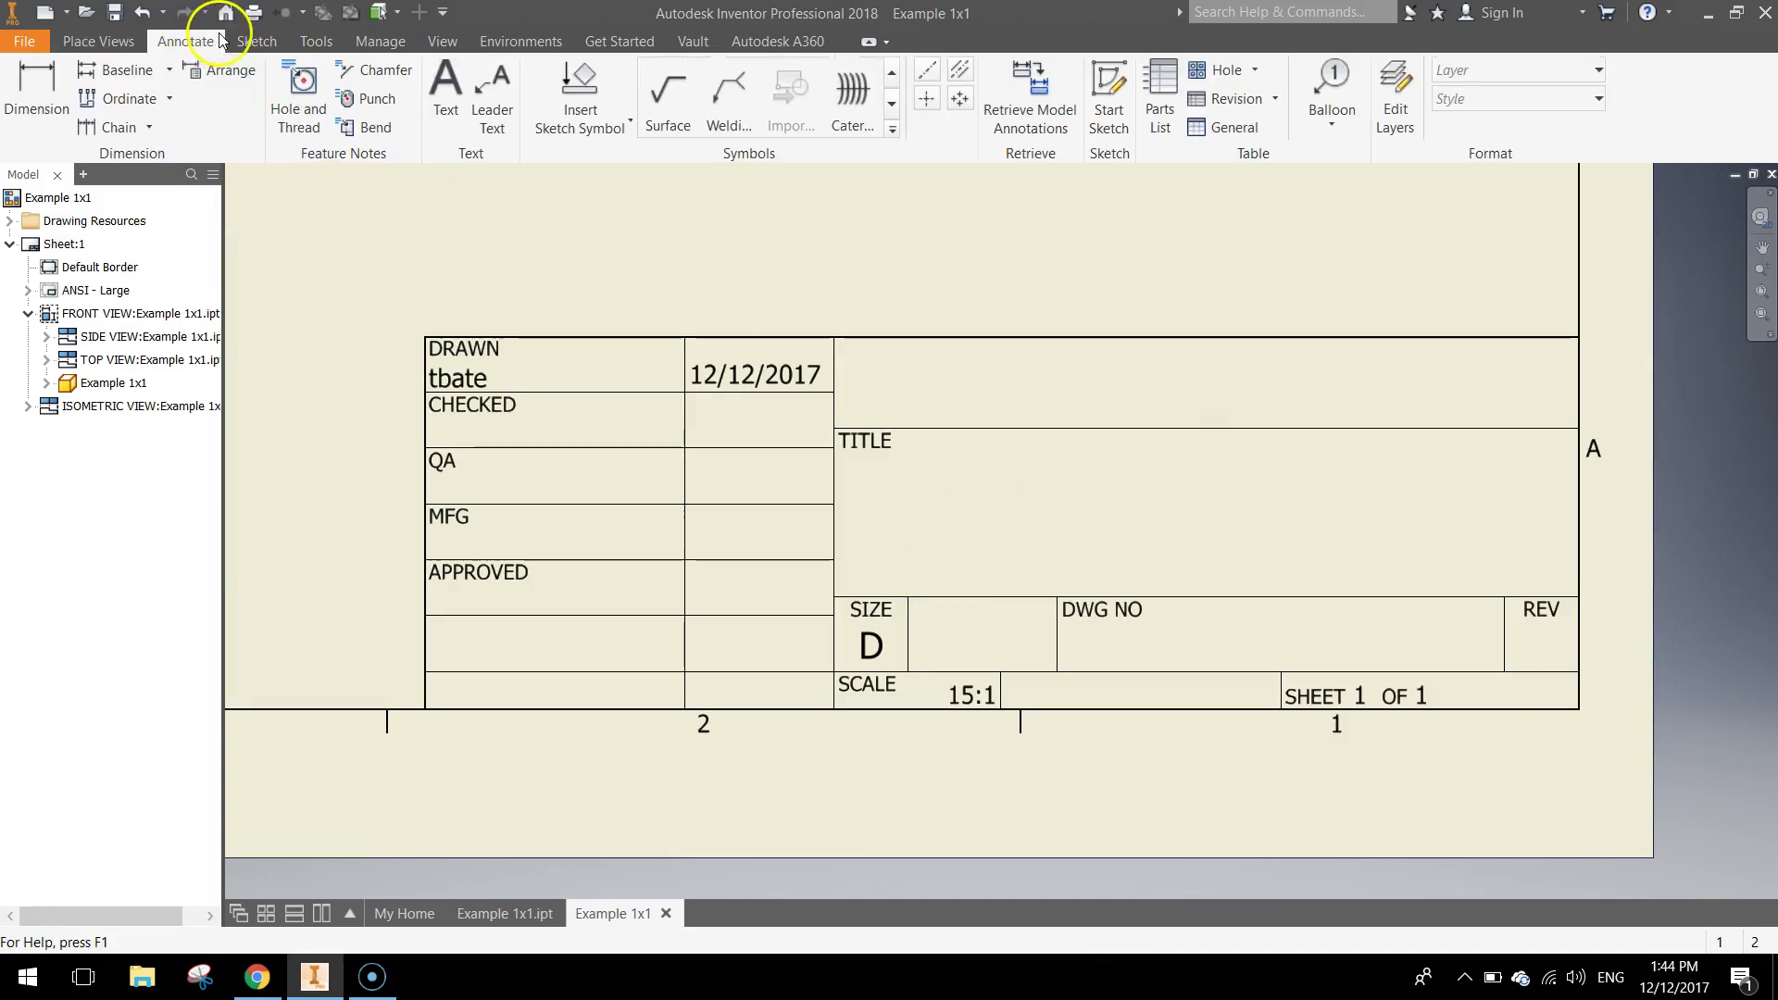
{"action": "left_click", "coordinate": [446, 84]}
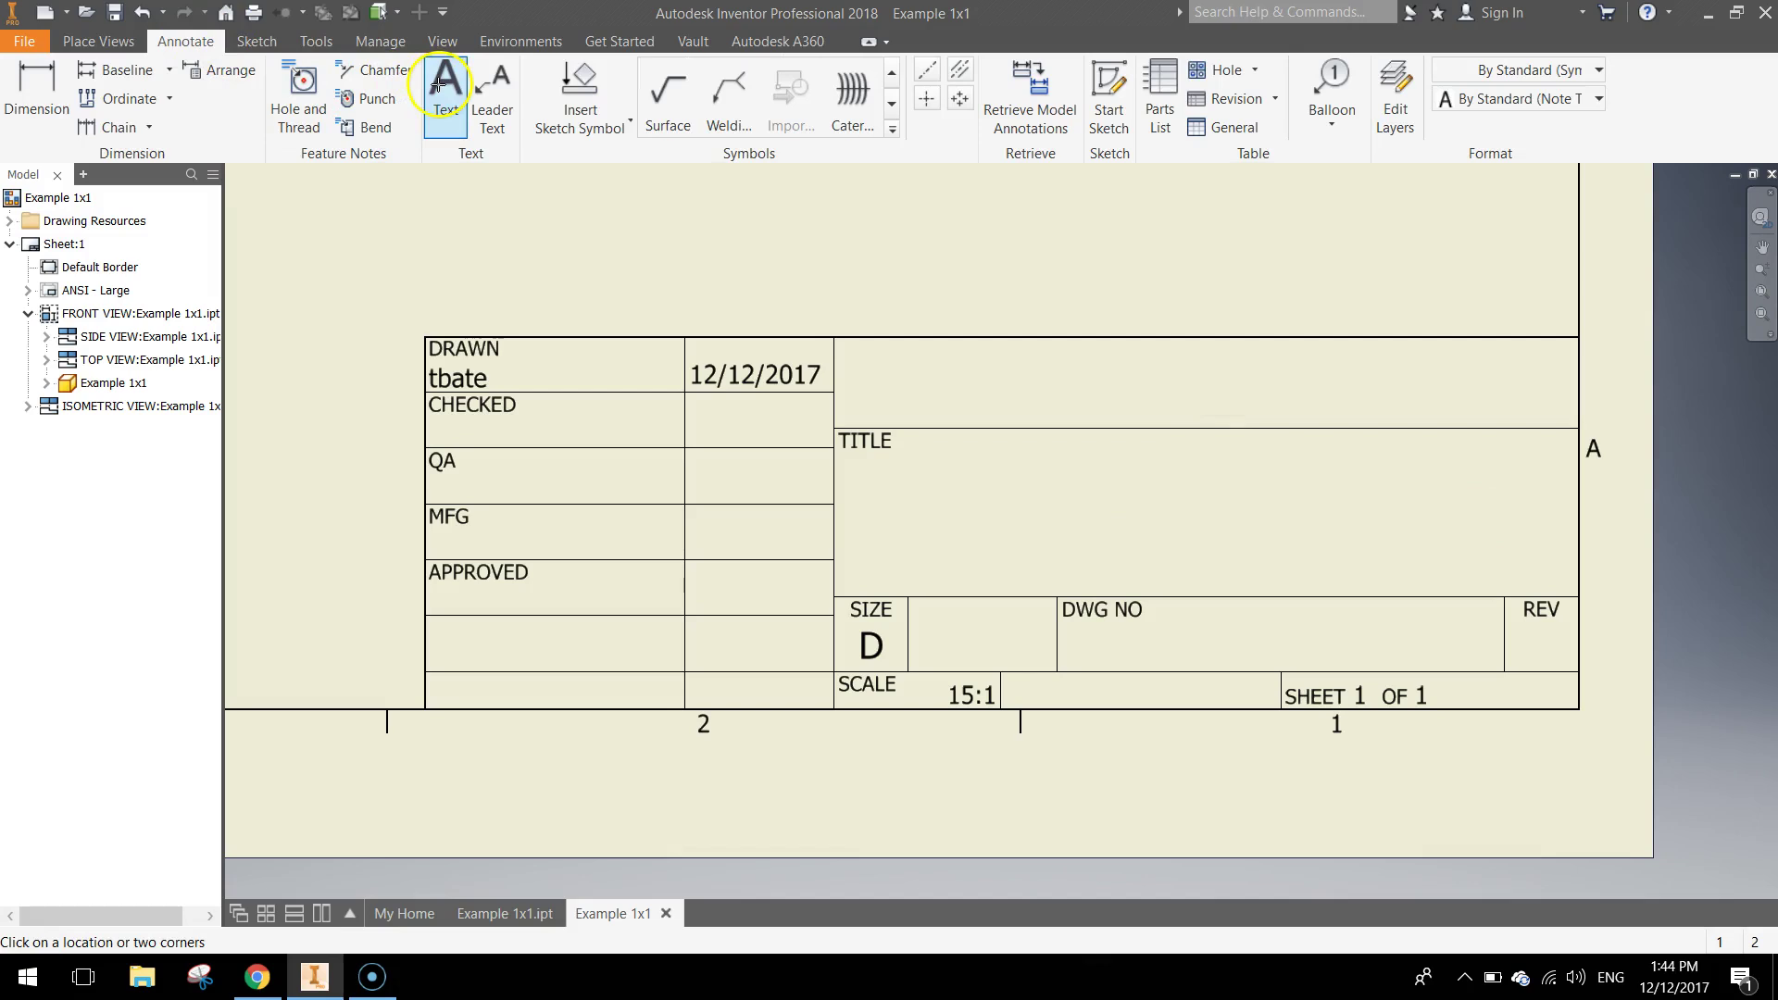
{"action": "left_click", "coordinate": [939, 505]}
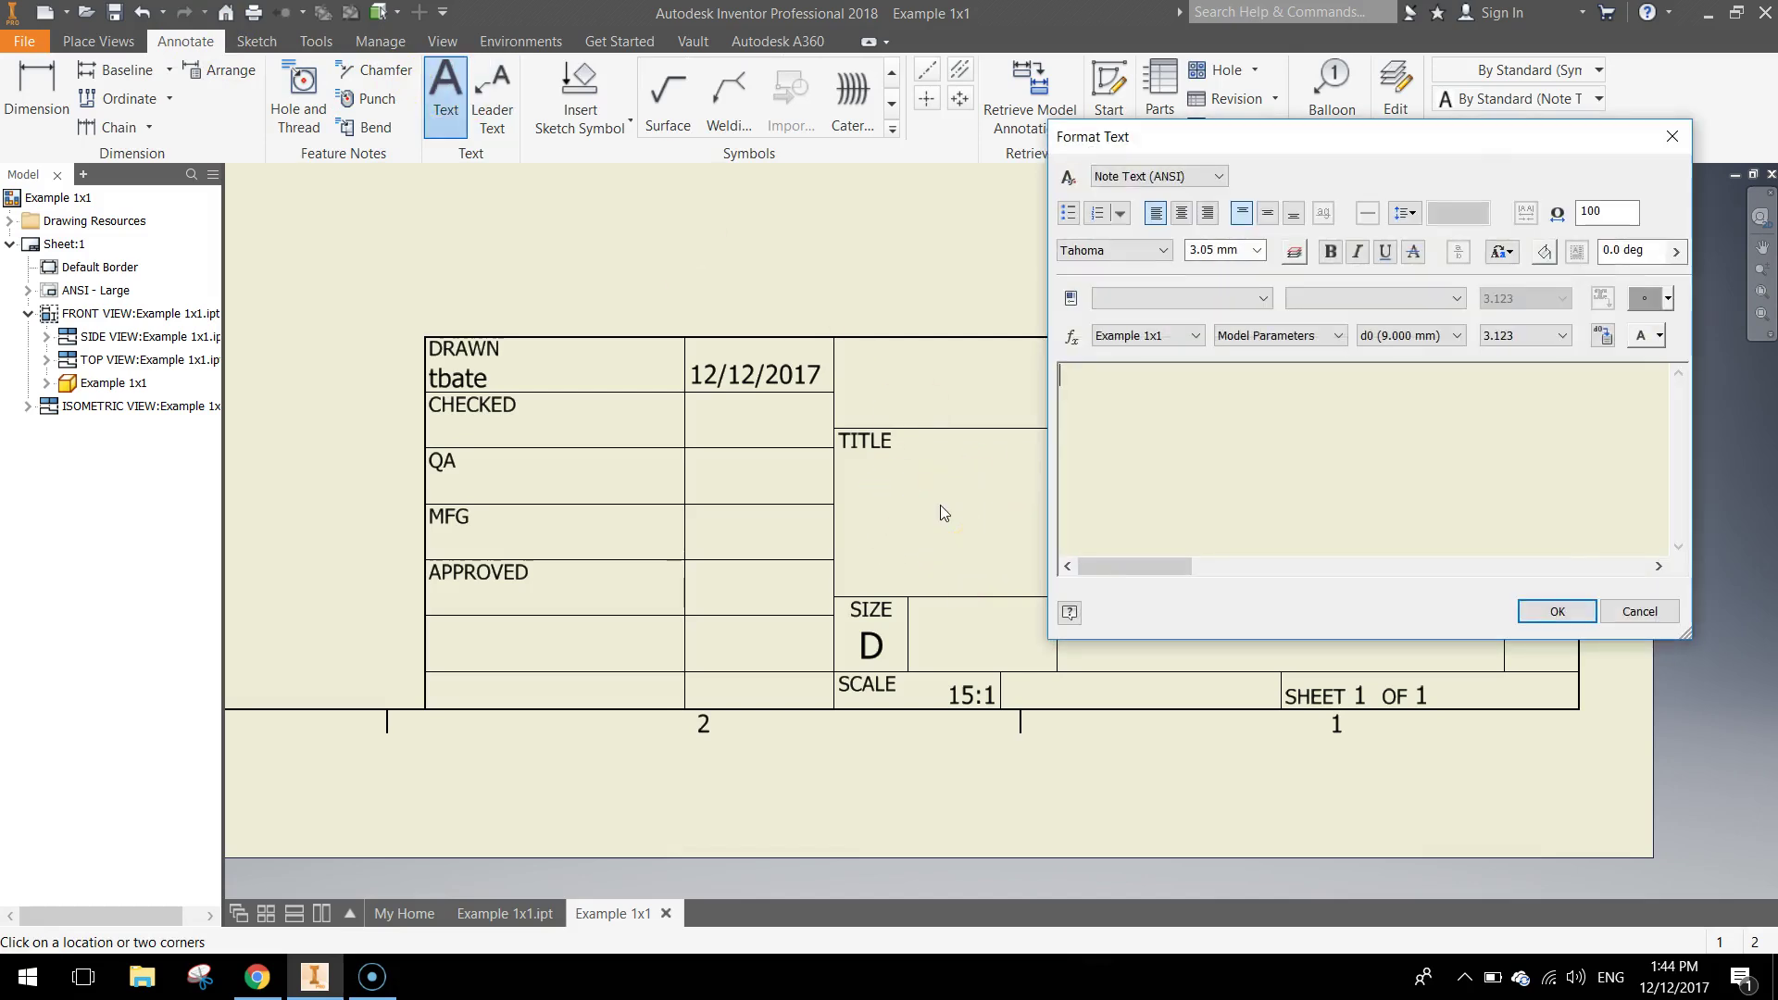
{"action": "type", "text": "1"}
{"action": "type", "text": "x1 LEGO BRICK"}
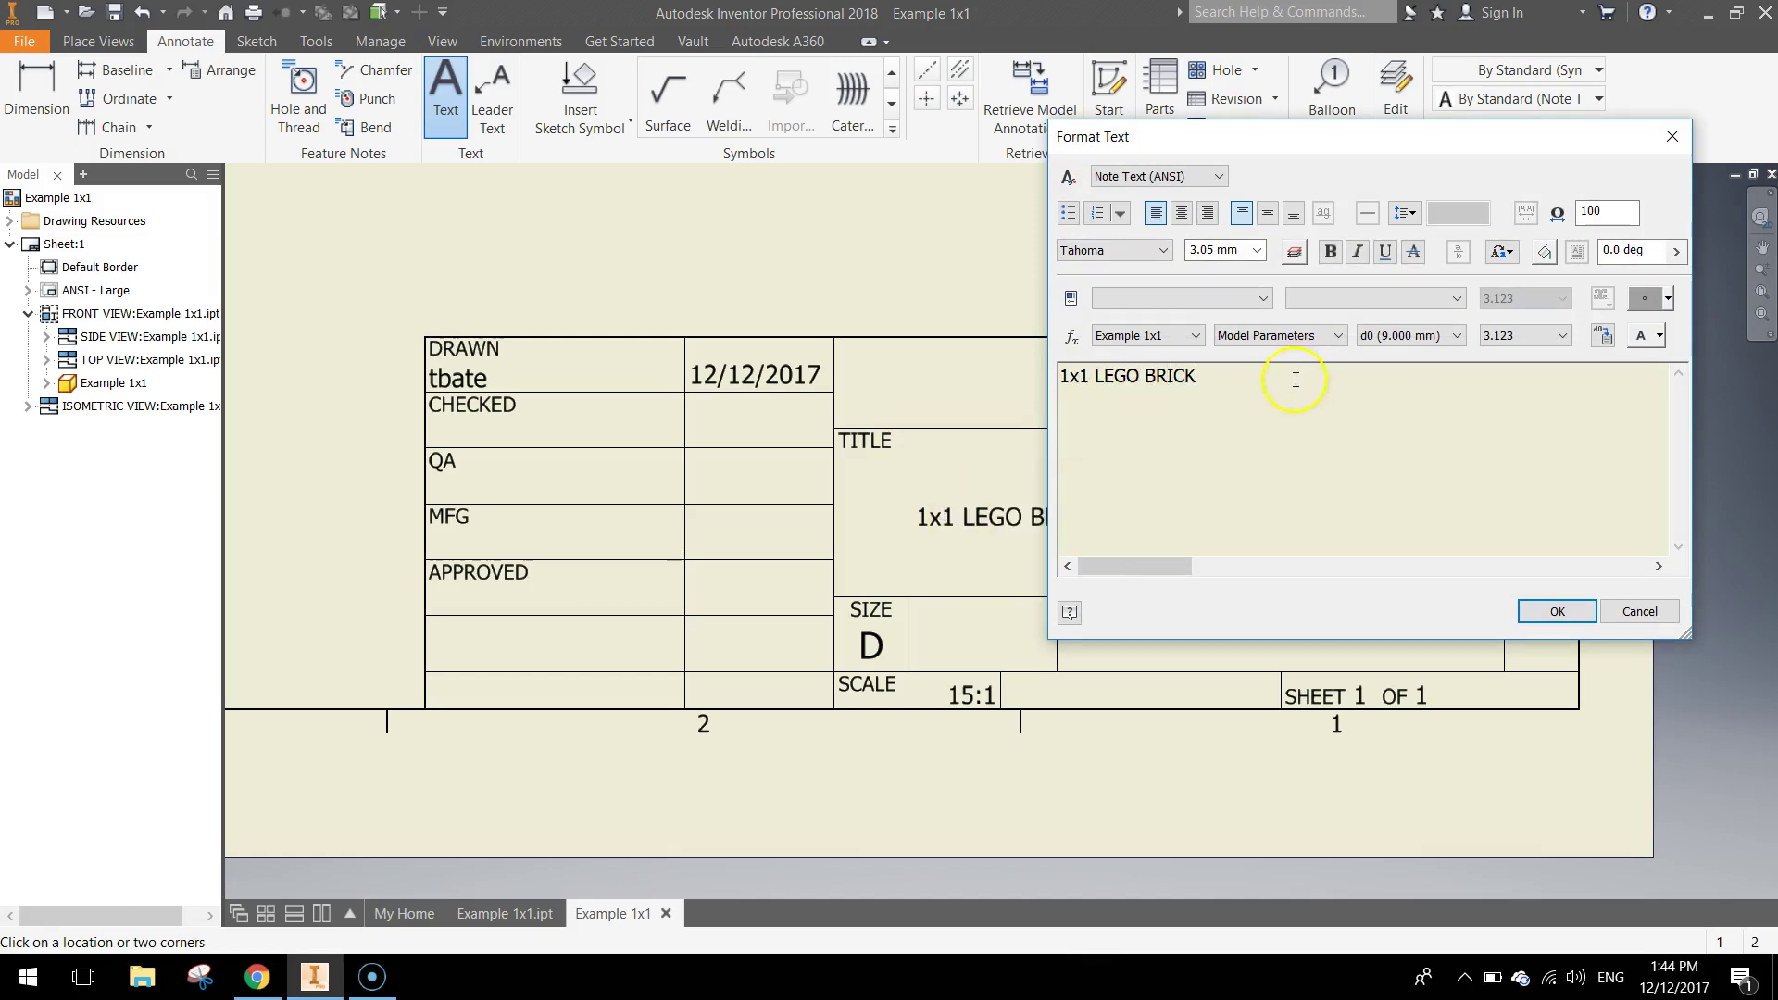
{"action": "left_click_drag", "start_coordinate": [1296, 380], "coordinate": [1058, 376]}
{"action": "left_click", "coordinate": [1256, 250]}
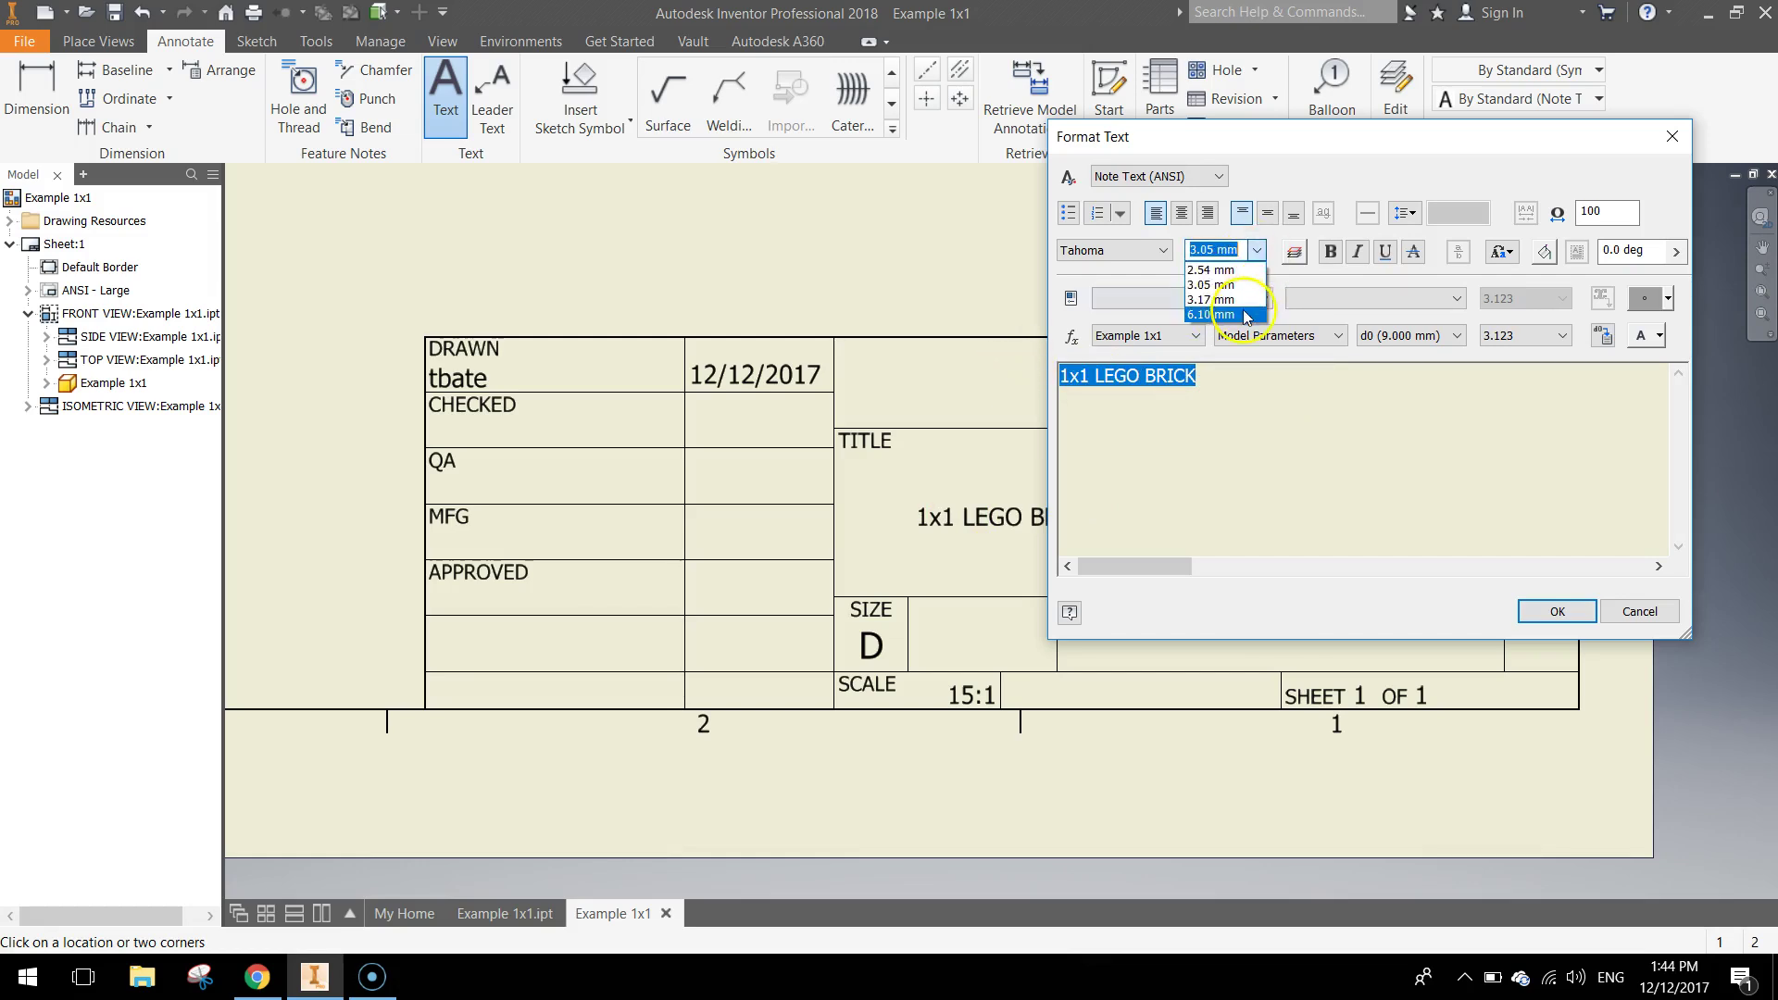
{"action": "left_click", "coordinate": [1223, 315]}
{"action": "left_click", "coordinate": [1556, 612]}
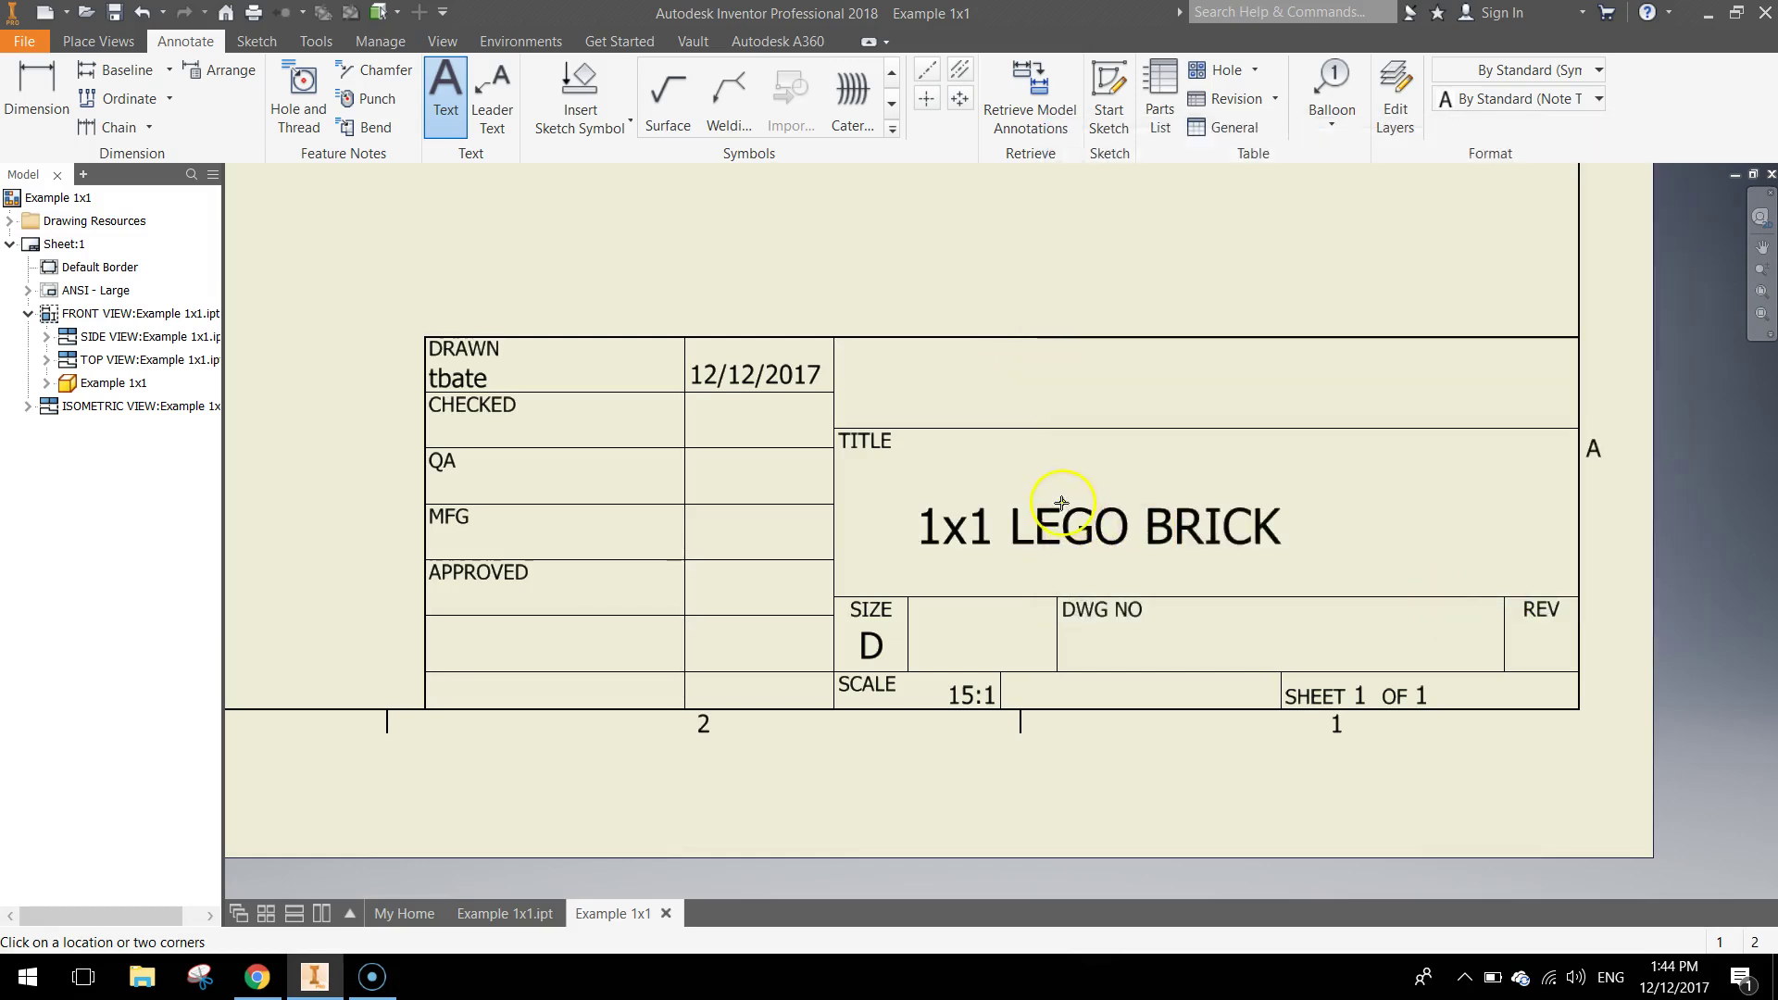
{"action": "key", "text": "Escape"}
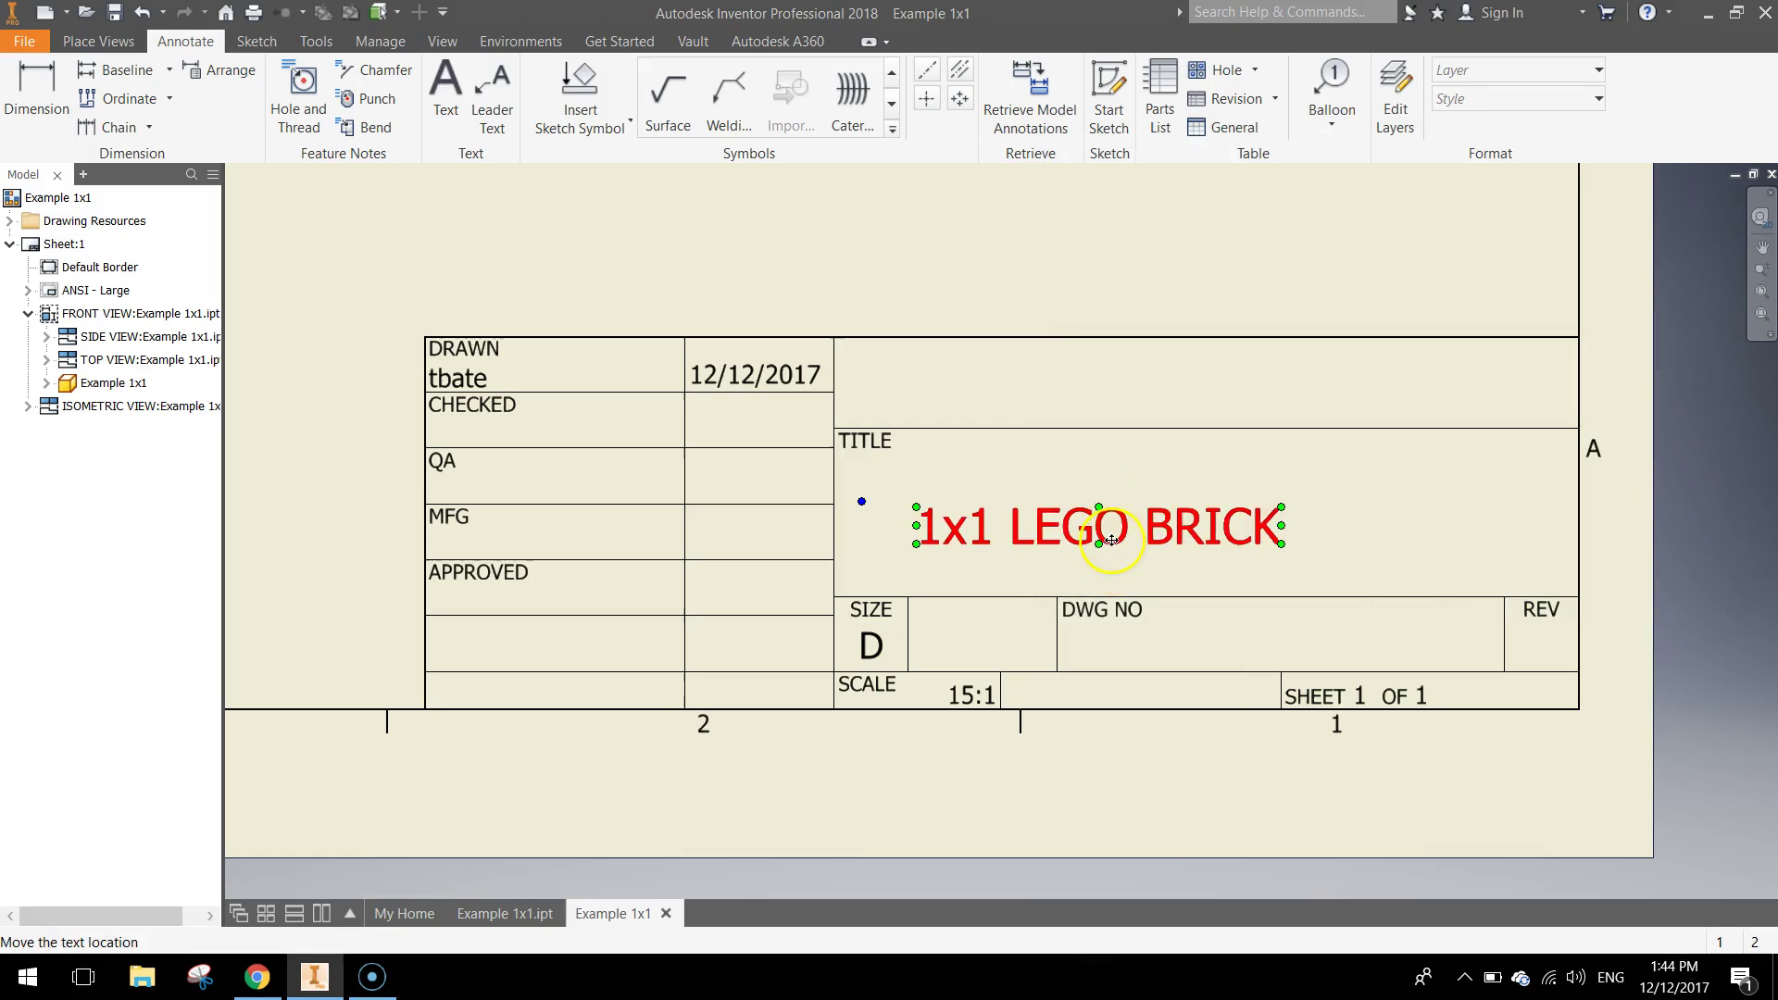
{"action": "left_click_drag", "start_coordinate": [1111, 525], "coordinate": [1051, 516]}
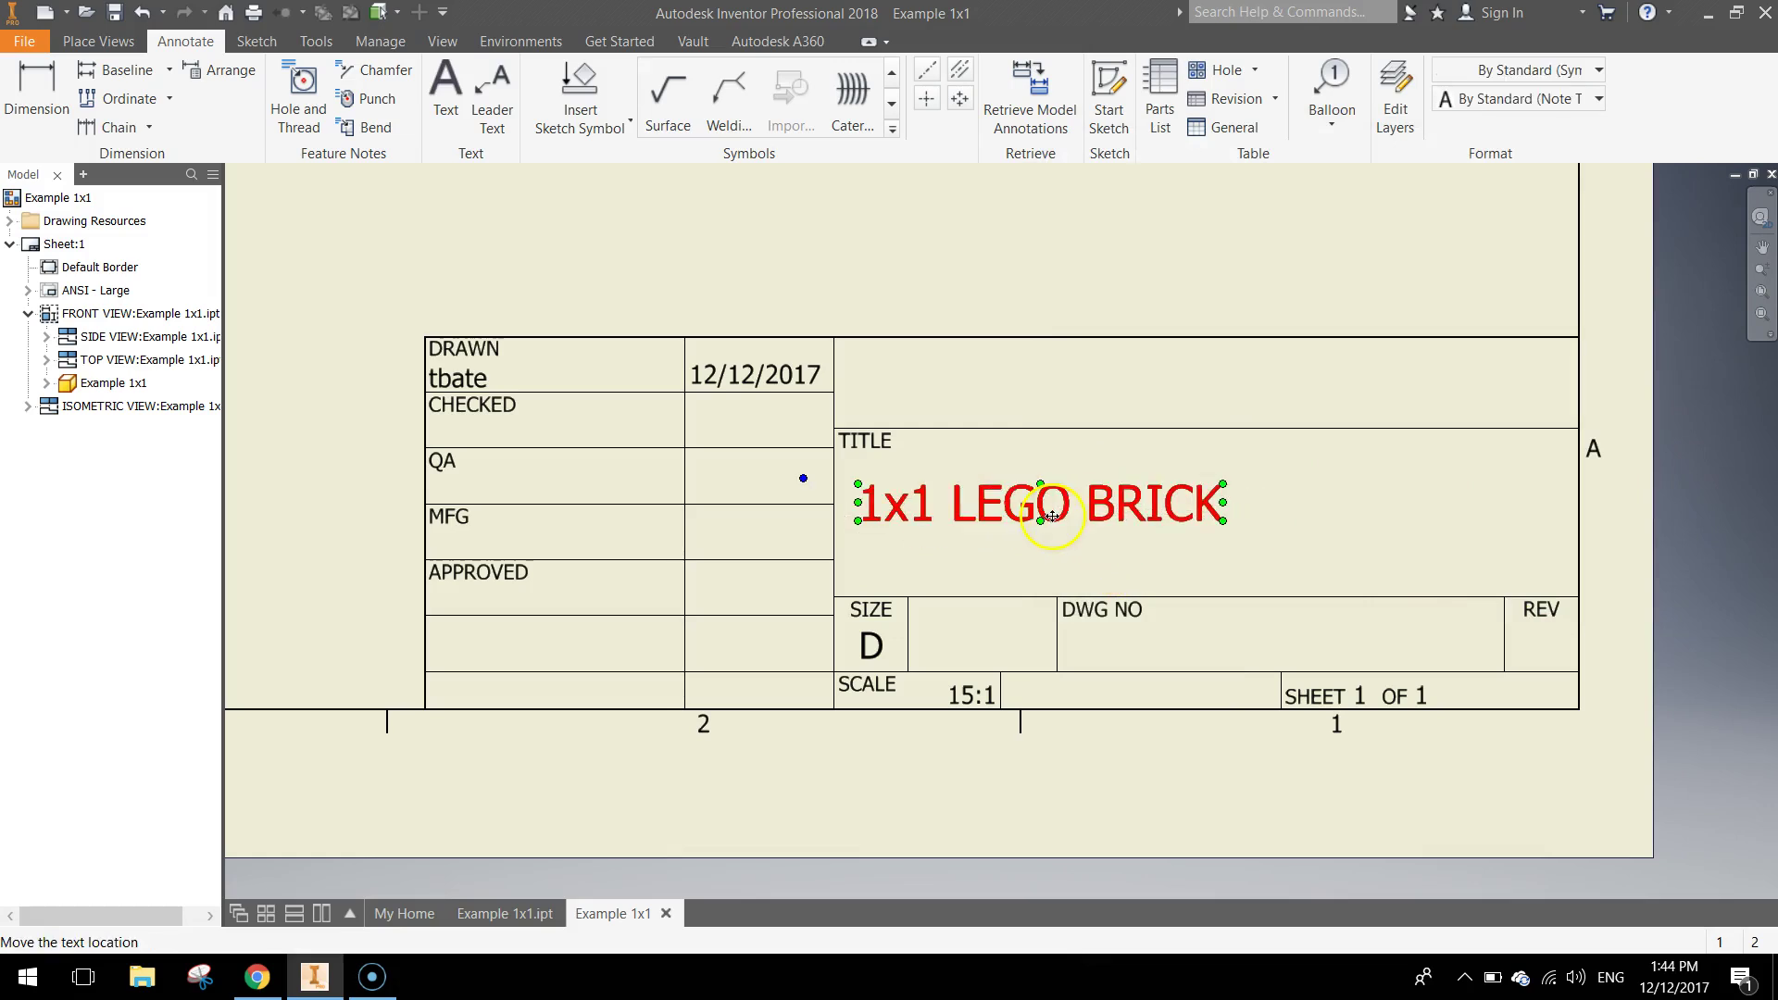
Zoom and pan the sheet until the TOP VIEW is centred in the window.
{"action": "scroll", "coordinate": [957, 278], "scroll_direction": "up", "scroll_amount": 3}
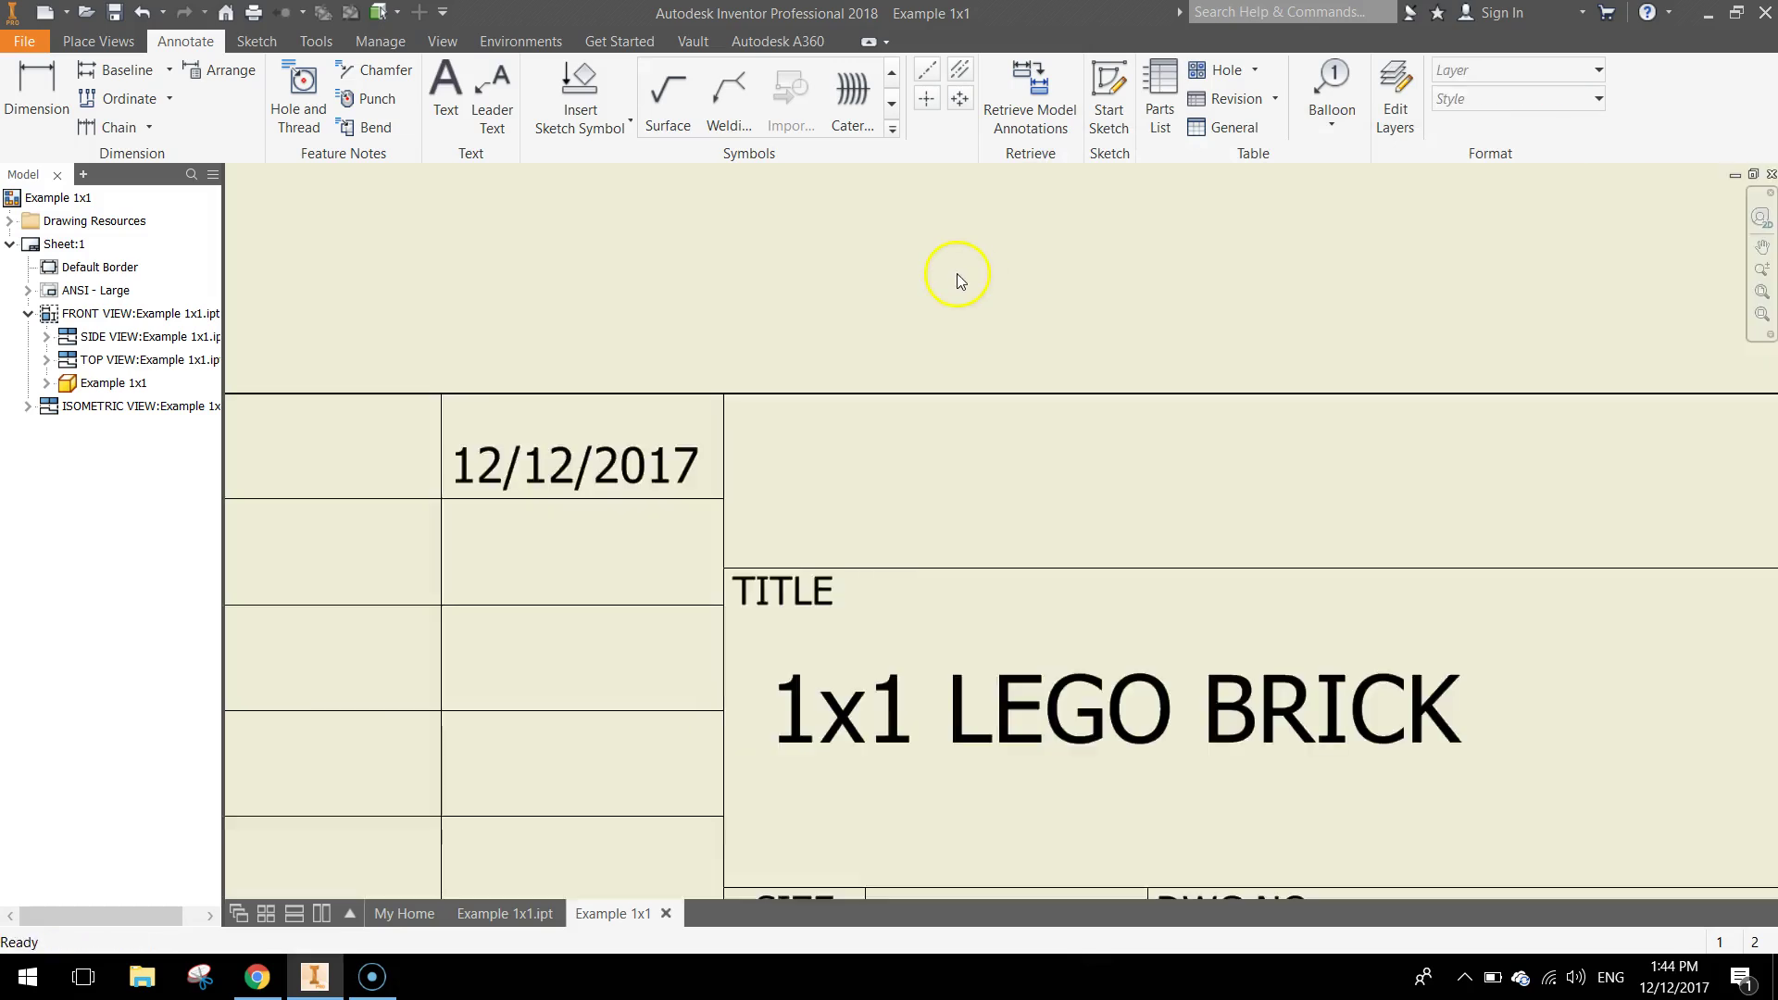
{"action": "scroll", "coordinate": [957, 278], "scroll_direction": "down", "scroll_amount": 6}
{"action": "middle_click_drag", "start_coordinate": [836, 266], "coordinate": [1227, 539]}
{"action": "scroll", "coordinate": [1382, 715], "scroll_direction": "down", "scroll_amount": 2}
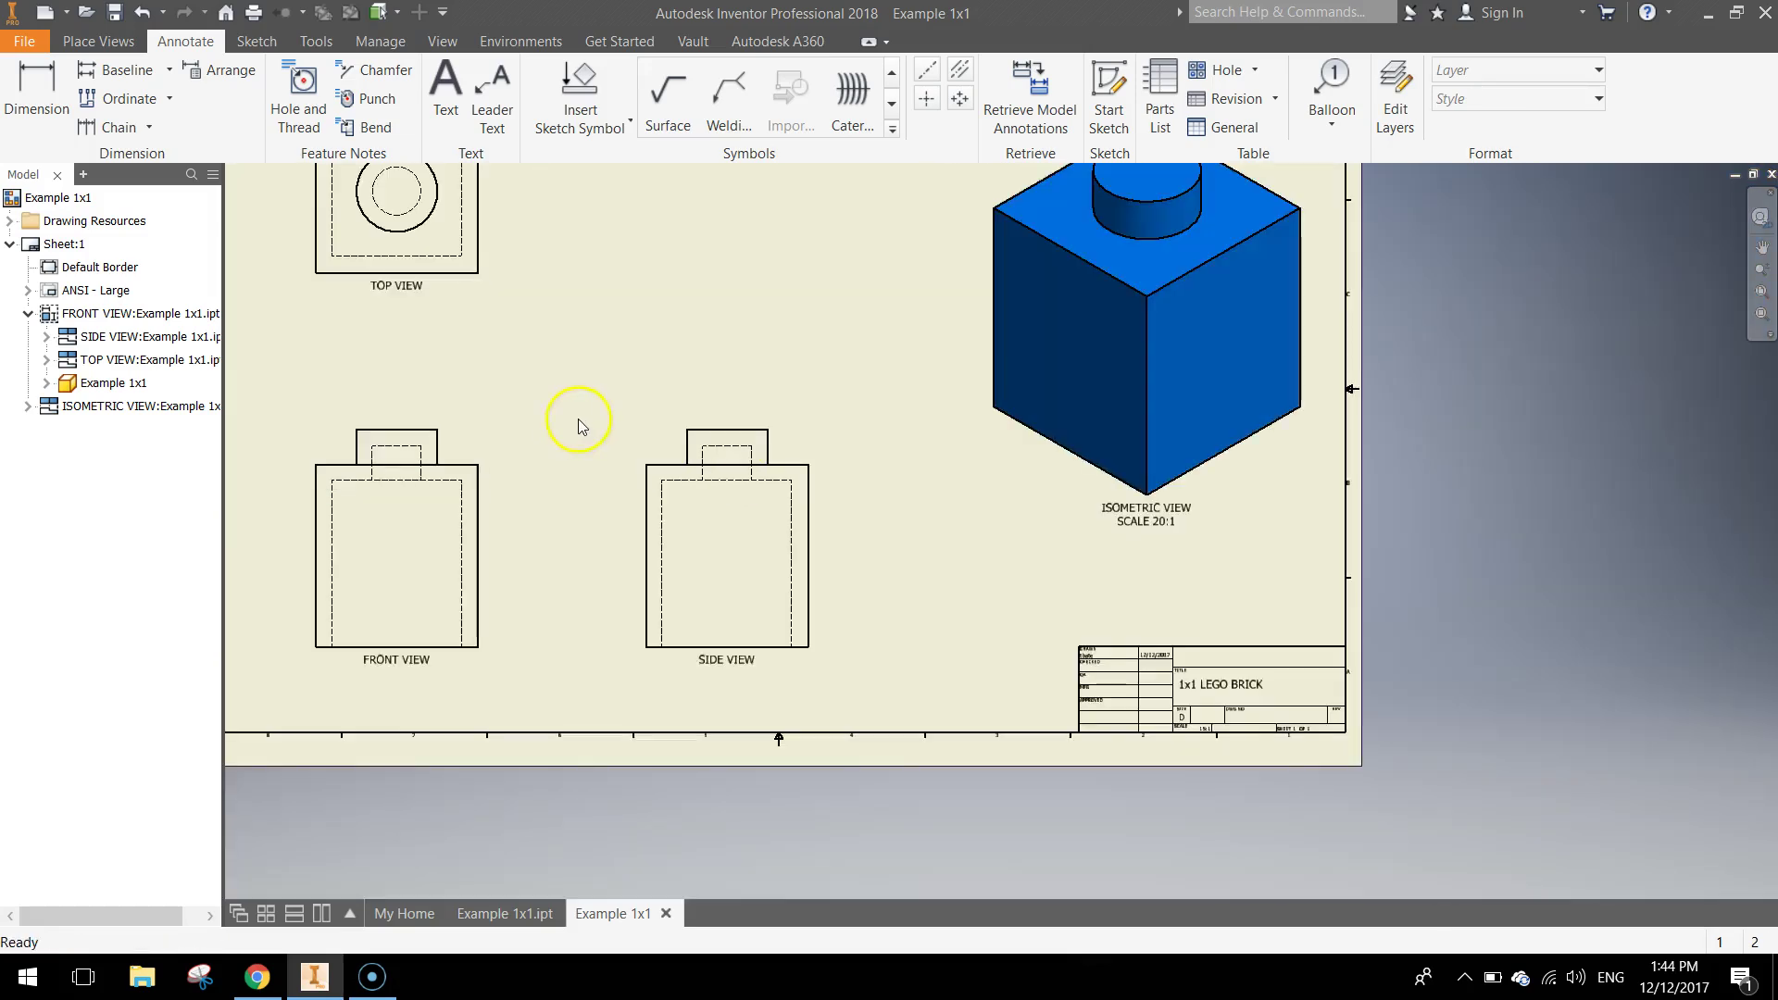
{"action": "middle_click_drag", "start_coordinate": [575, 425], "coordinate": [845, 503]}
{"action": "scroll", "coordinate": [820, 413], "scroll_direction": "up", "scroll_amount": 3}
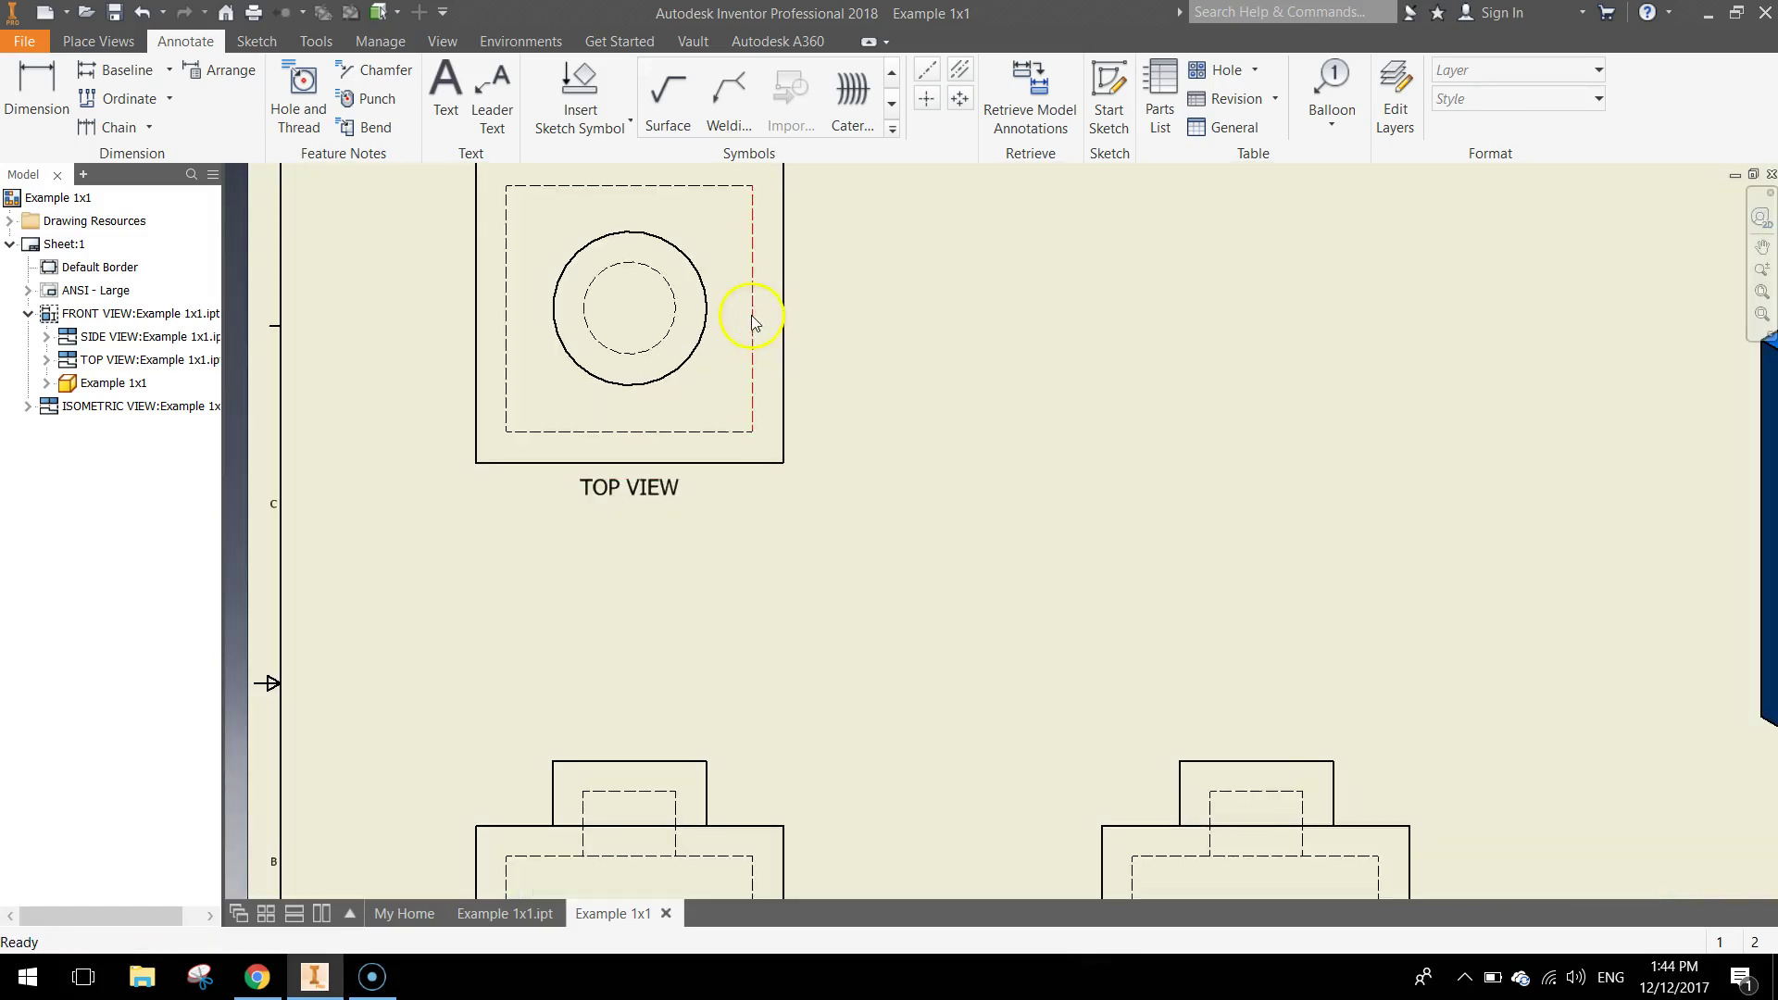
{"action": "middle_click_drag", "start_coordinate": [845, 362], "coordinate": [941, 498]}
{"action": "scroll", "coordinate": [913, 472], "scroll_direction": "up", "scroll_amount": 3}
{"action": "middle_click_drag", "start_coordinate": [890, 422], "coordinate": [1071, 533]}
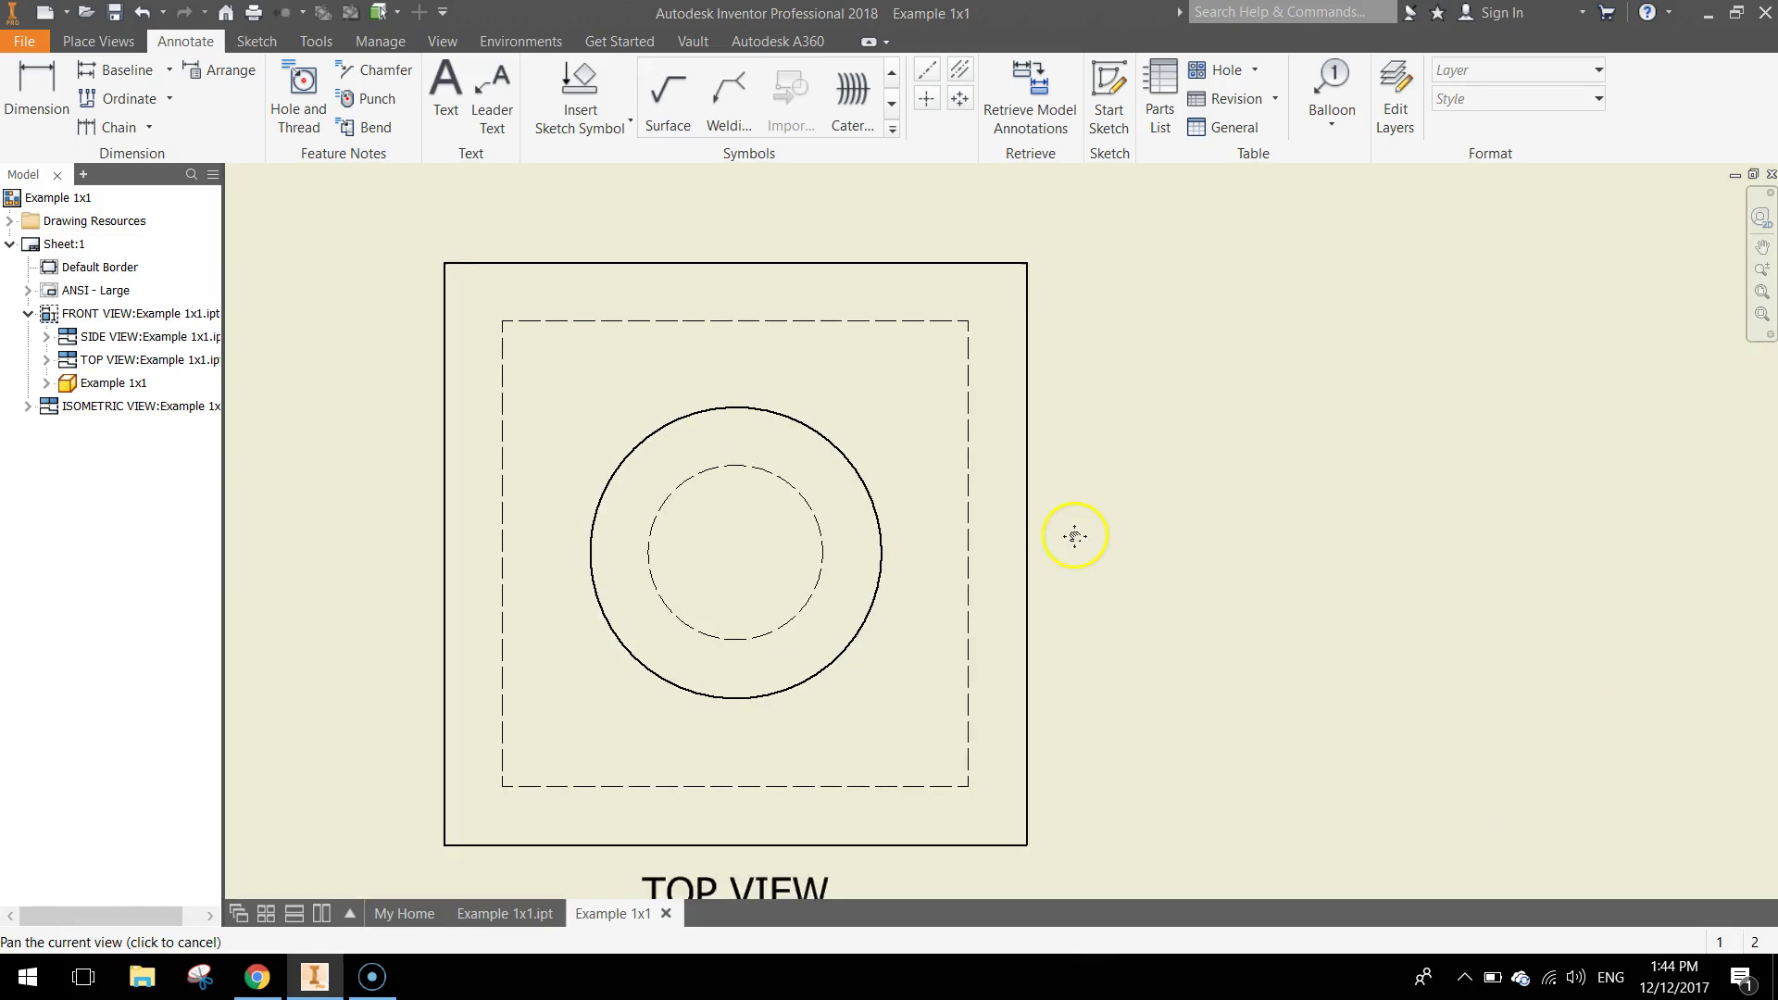
{"action": "scroll", "coordinate": [1079, 534], "scroll_direction": "down", "scroll_amount": 1}
{"action": "middle_click_drag", "start_coordinate": [1268, 582], "coordinate": [1200, 552]}
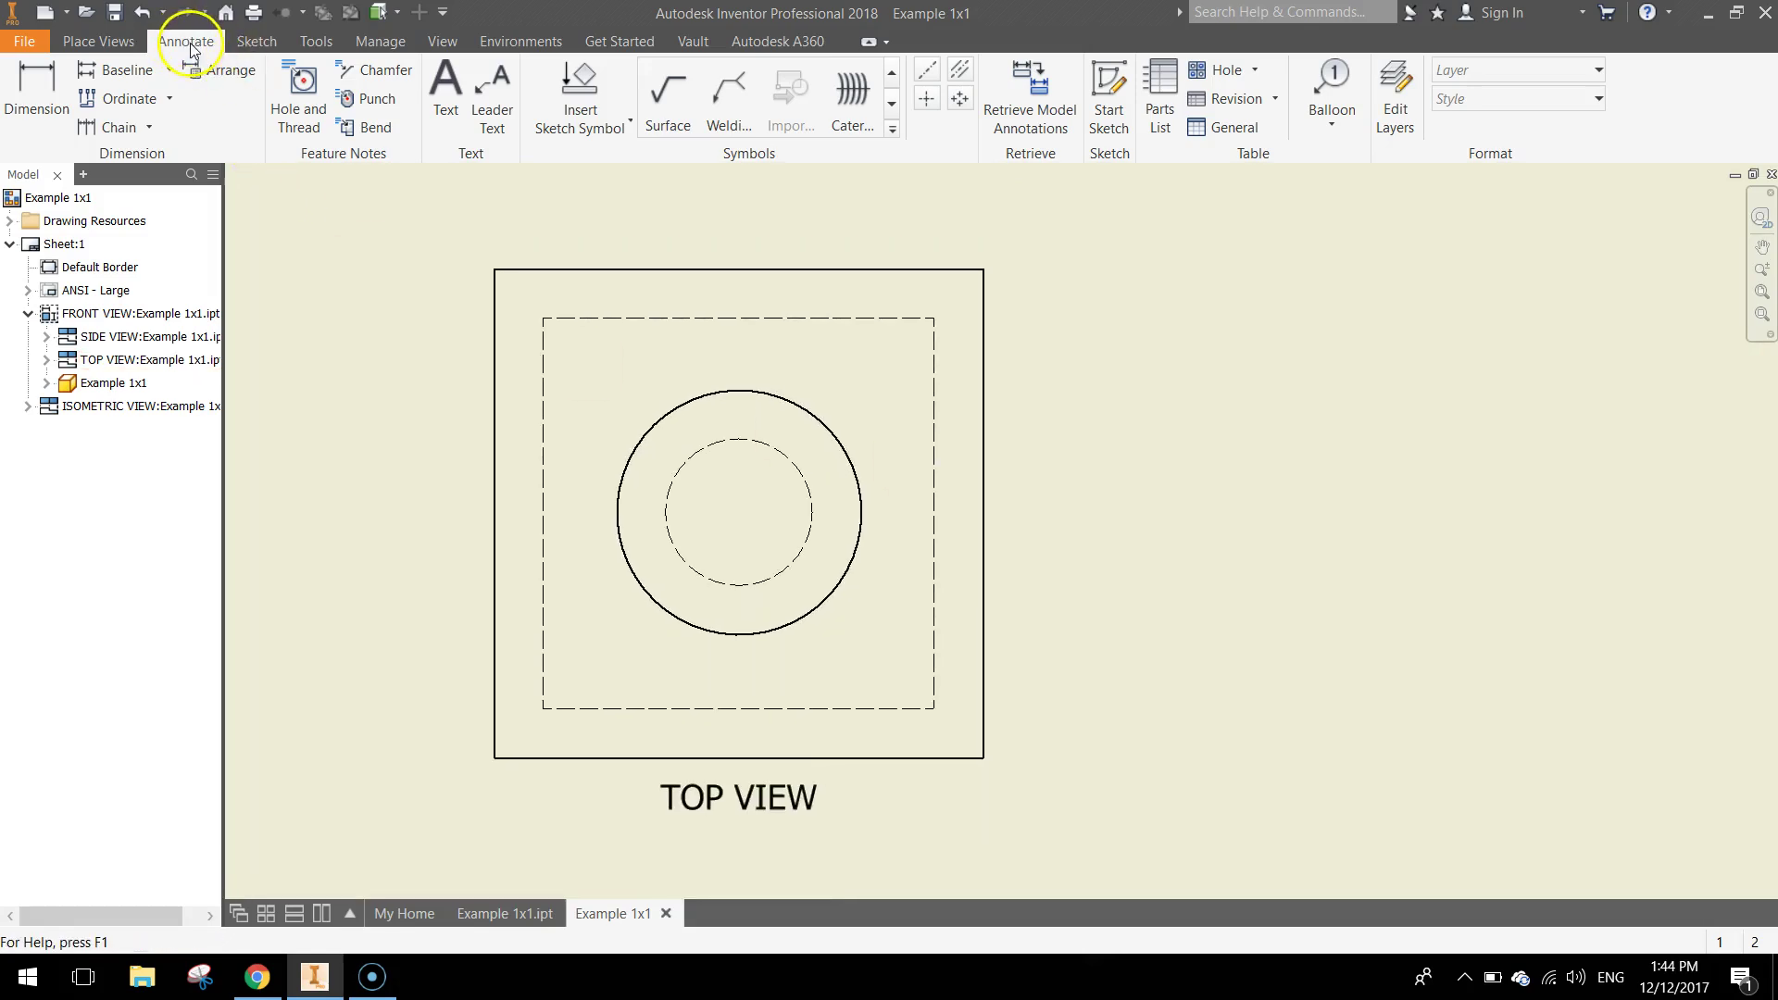
Dimension the top view's outer stud circle Ø4.00 and inner dashed circle Ø2.40.
{"action": "left_click", "coordinate": [37, 81]}
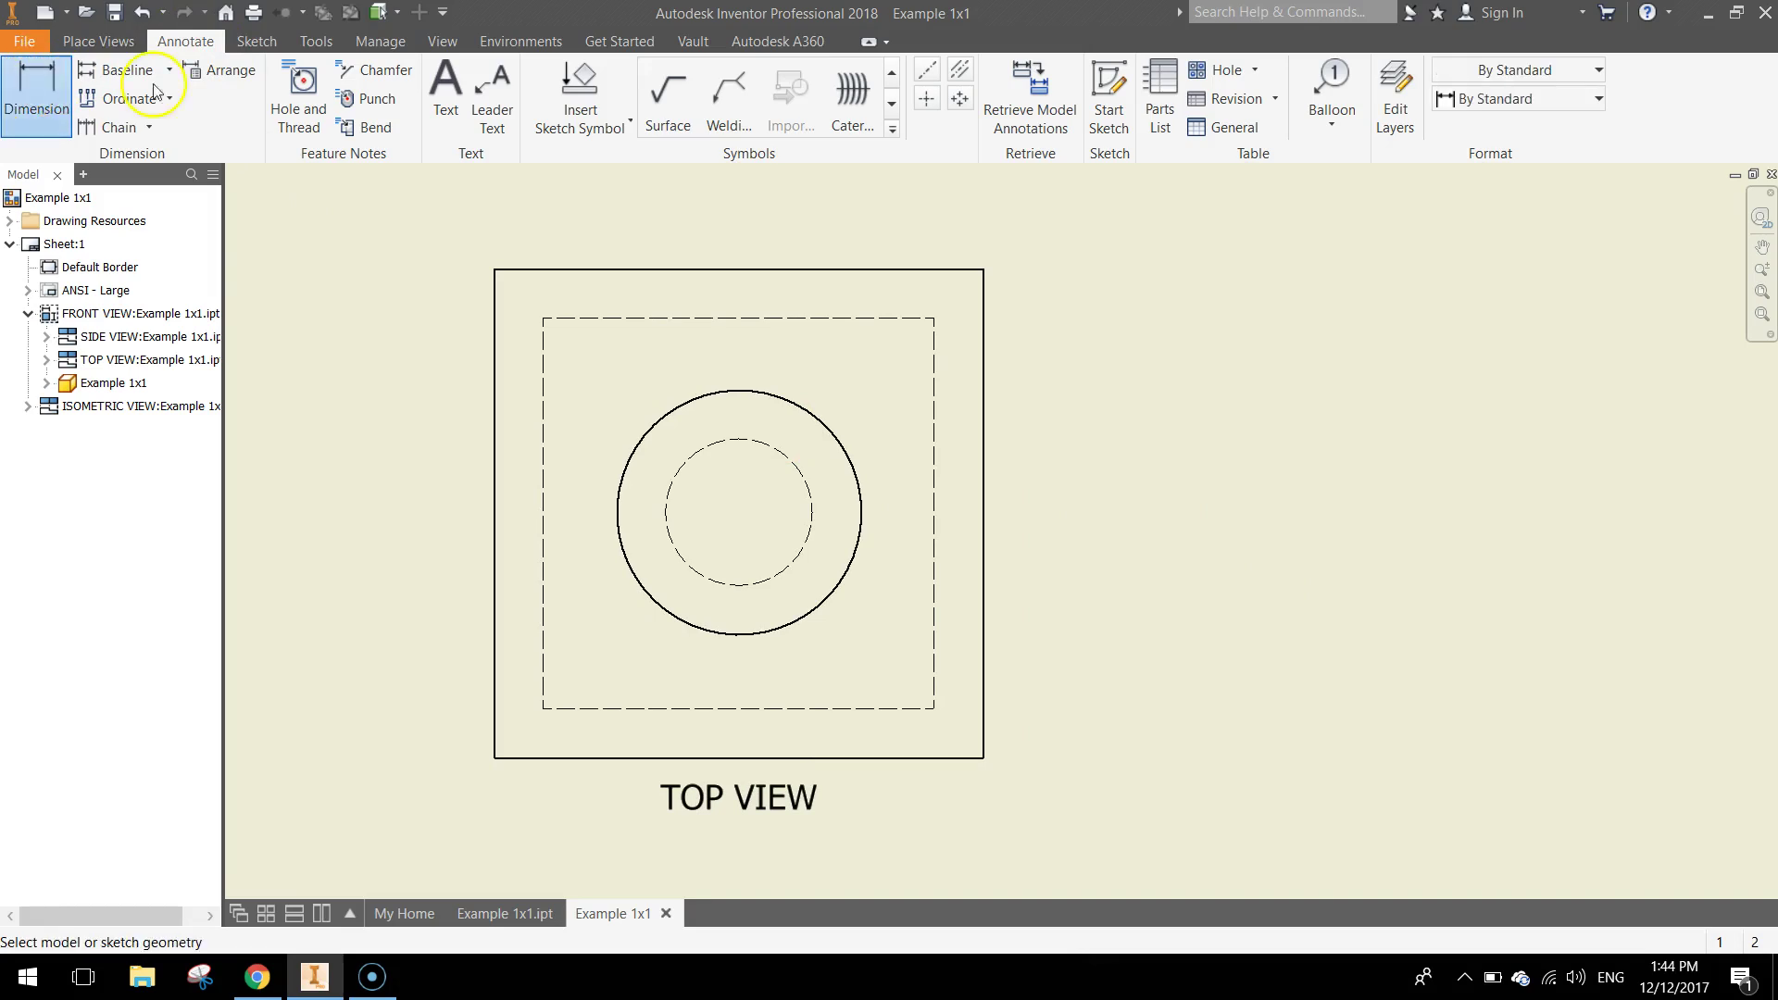
{"action": "left_click", "coordinate": [859, 463]}
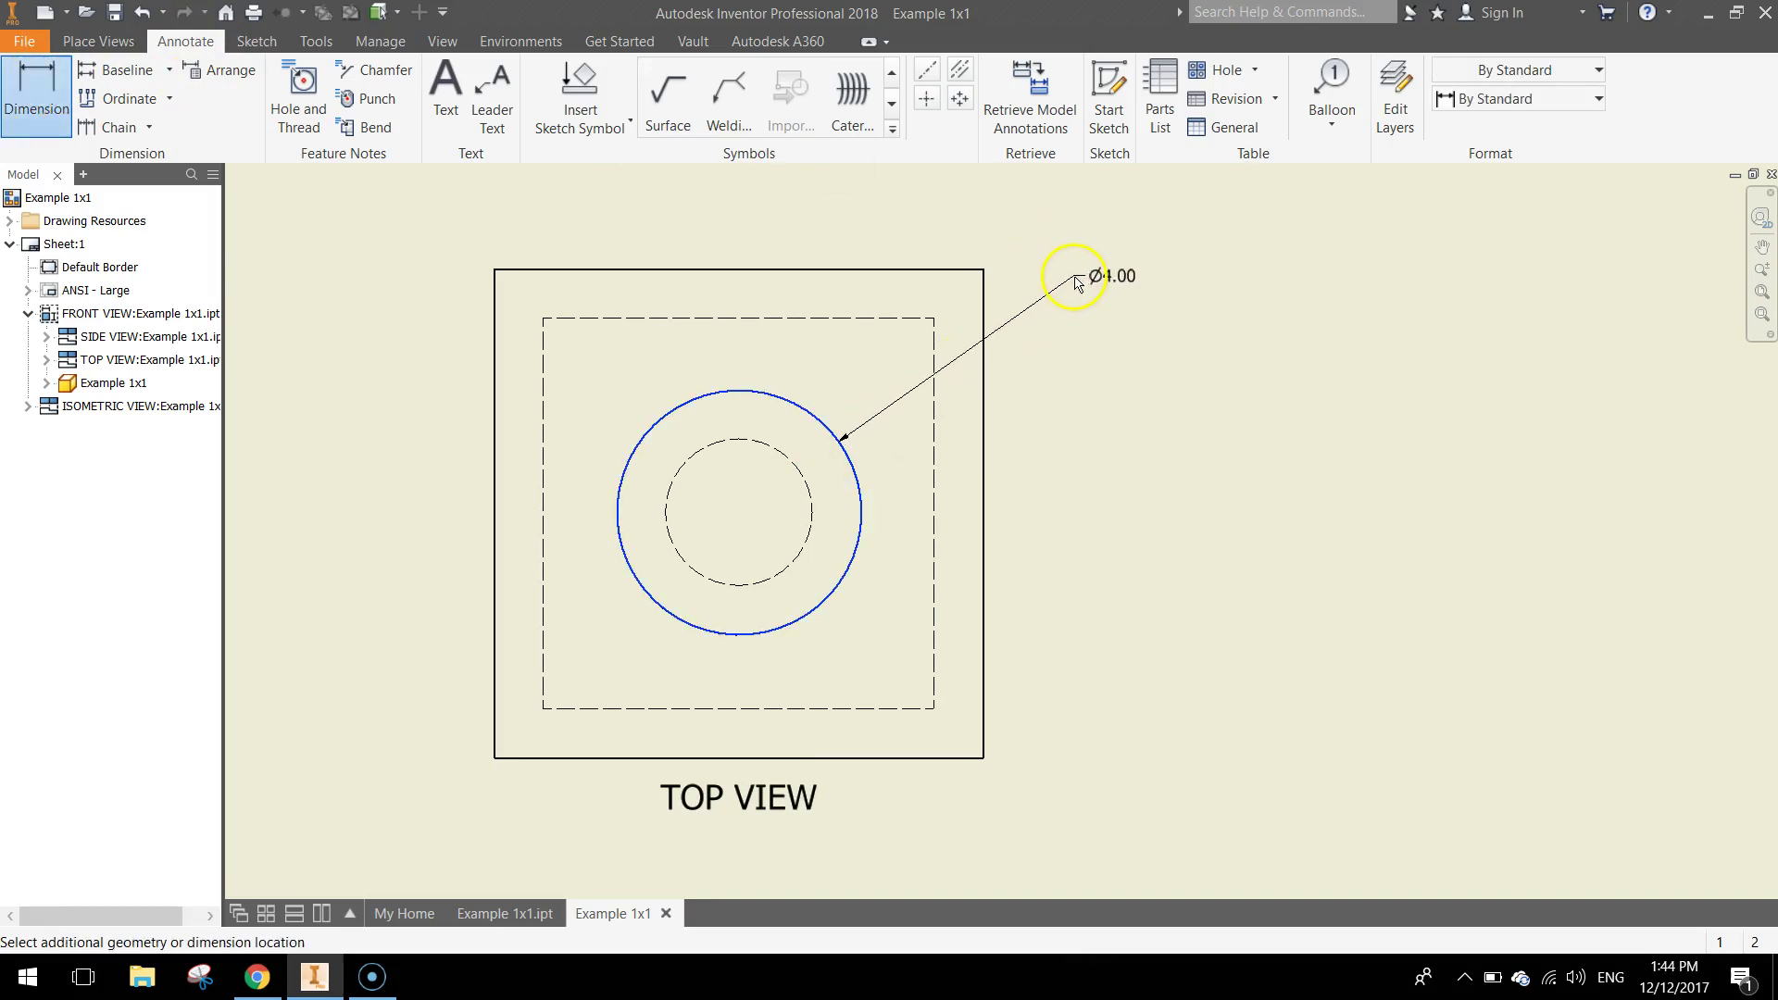
{"action": "left_click", "coordinate": [1077, 282]}
{"action": "left_click", "coordinate": [1458, 558]}
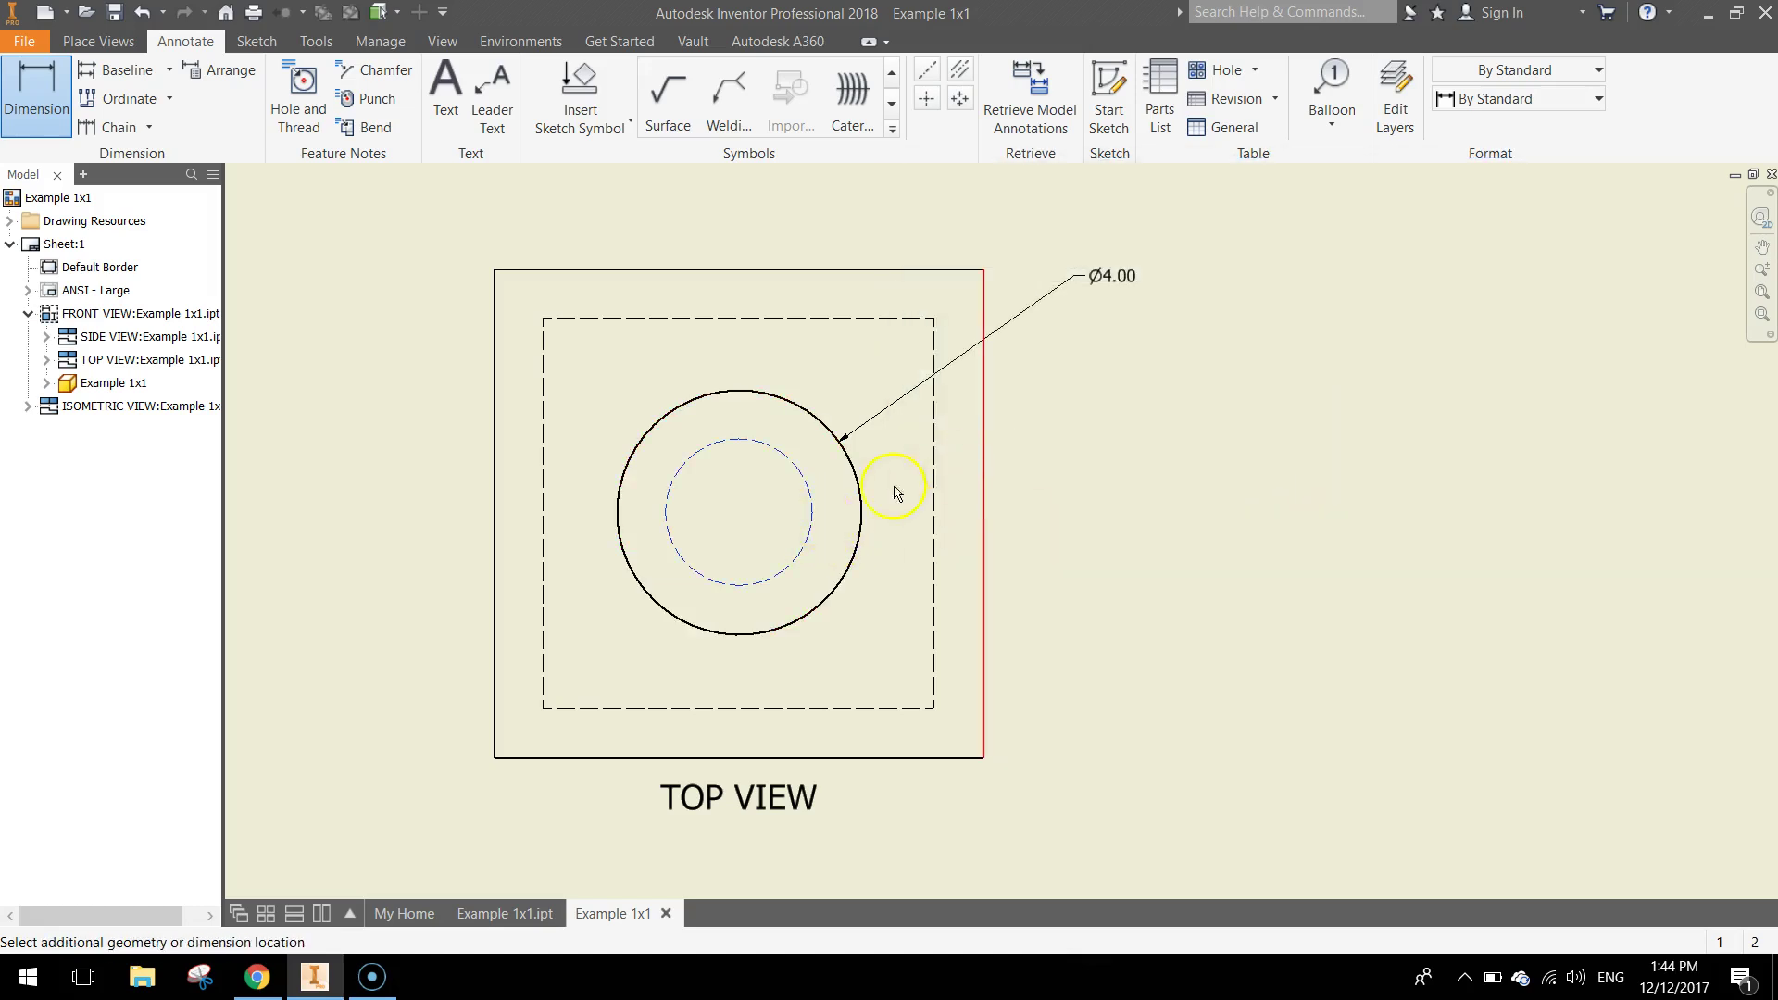
{"action": "key", "text": "Escape"}
{"action": "left_click", "coordinate": [13, 89]}
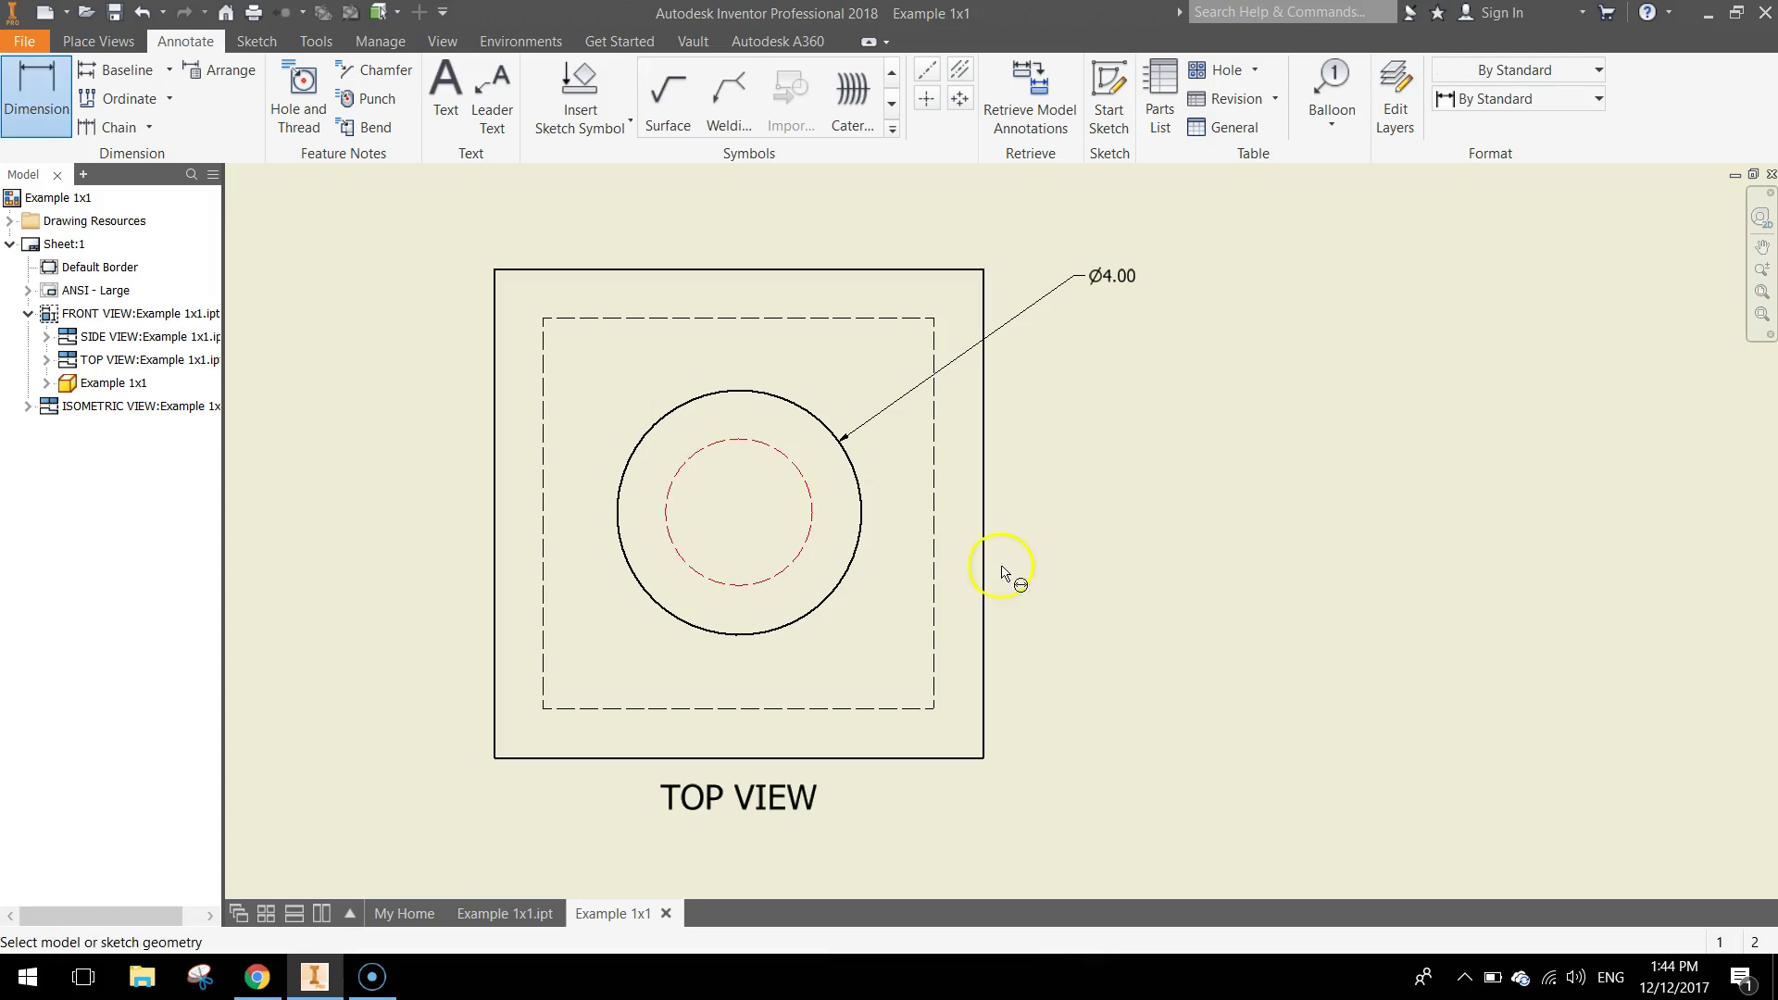
{"action": "left_click", "coordinate": [813, 495]}
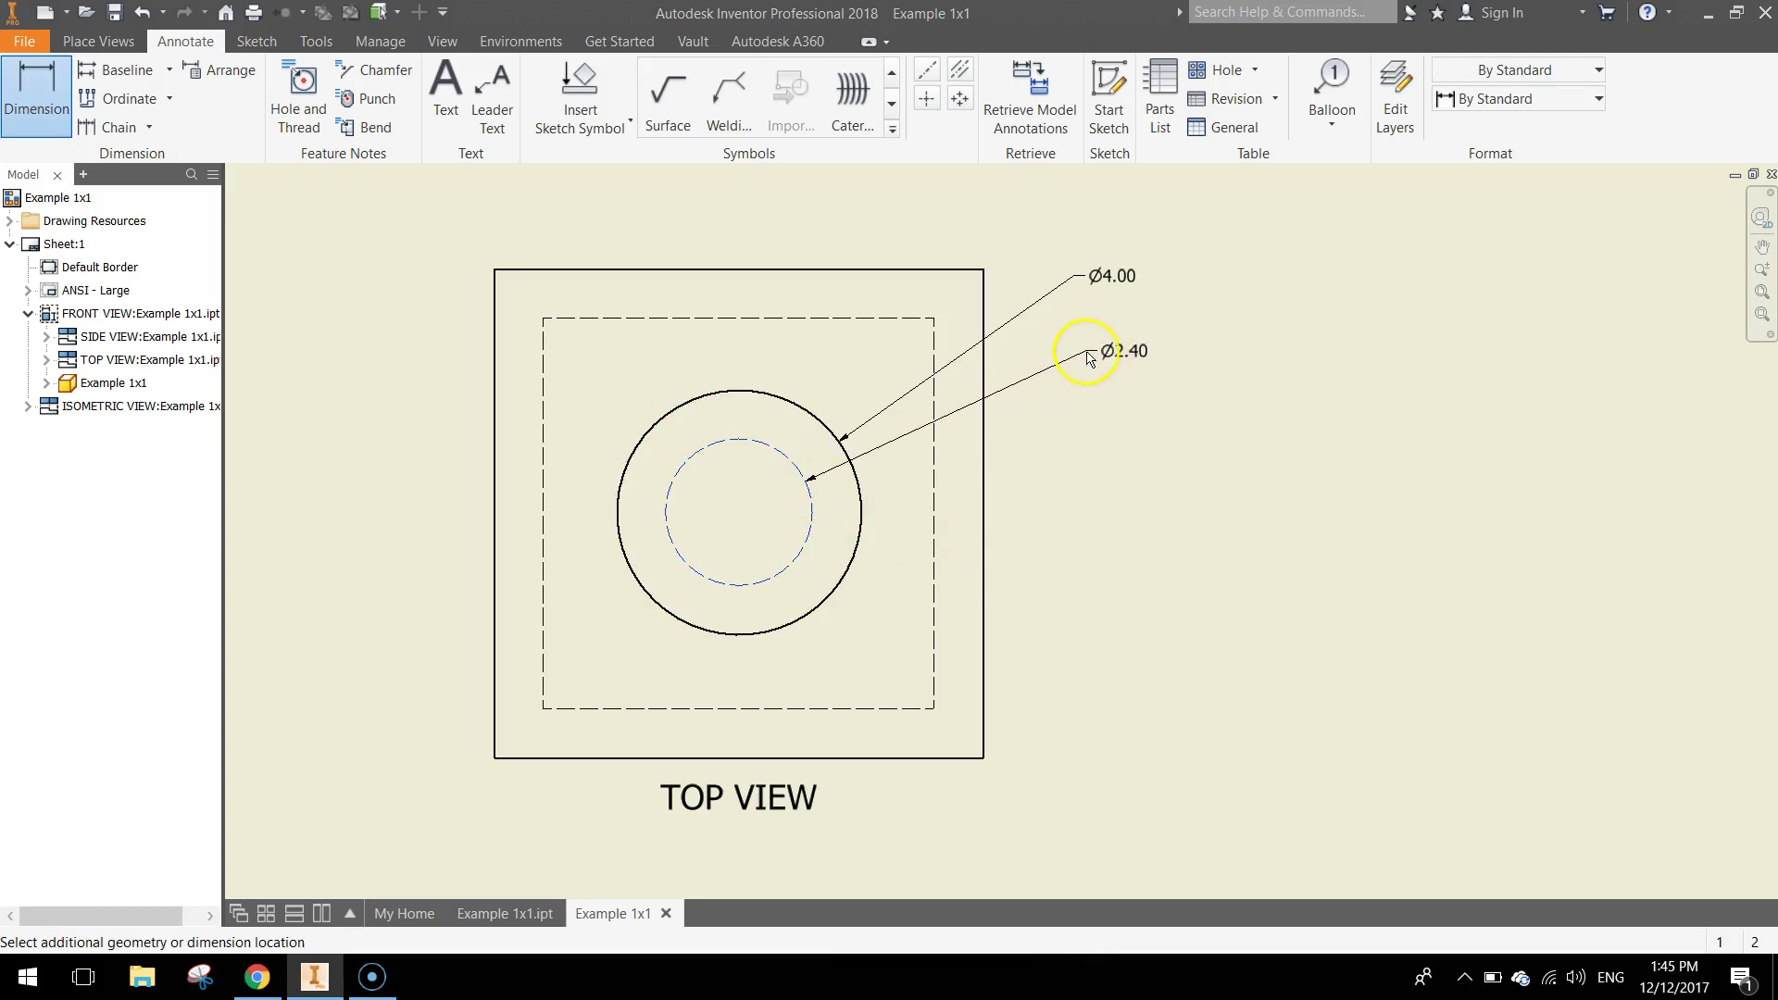
{"action": "left_click", "coordinate": [1086, 355]}
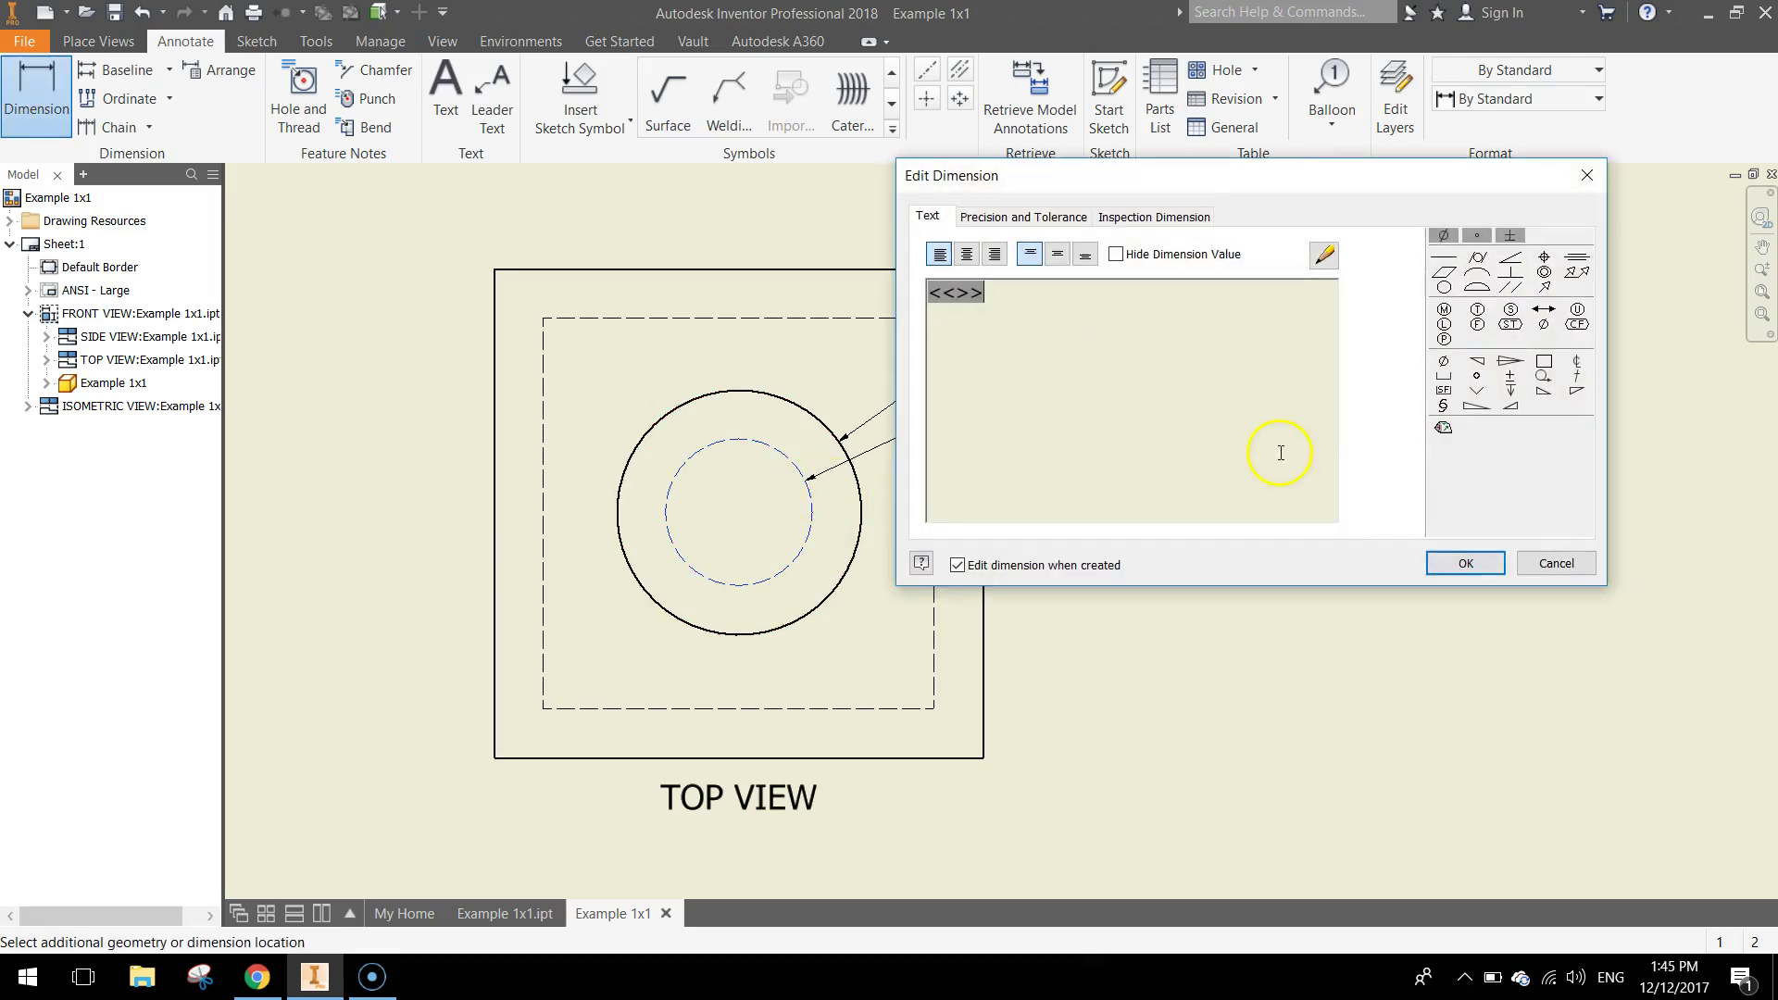
{"action": "left_click", "coordinate": [1456, 560]}
Dimension the front view with a 9.00 overall height and a 1.70 stud height.
{"action": "scroll", "coordinate": [1195, 778], "scroll_direction": "up", "scroll_amount": 3}
{"action": "scroll", "coordinate": [1194, 777], "scroll_direction": "down", "scroll_amount": 3}
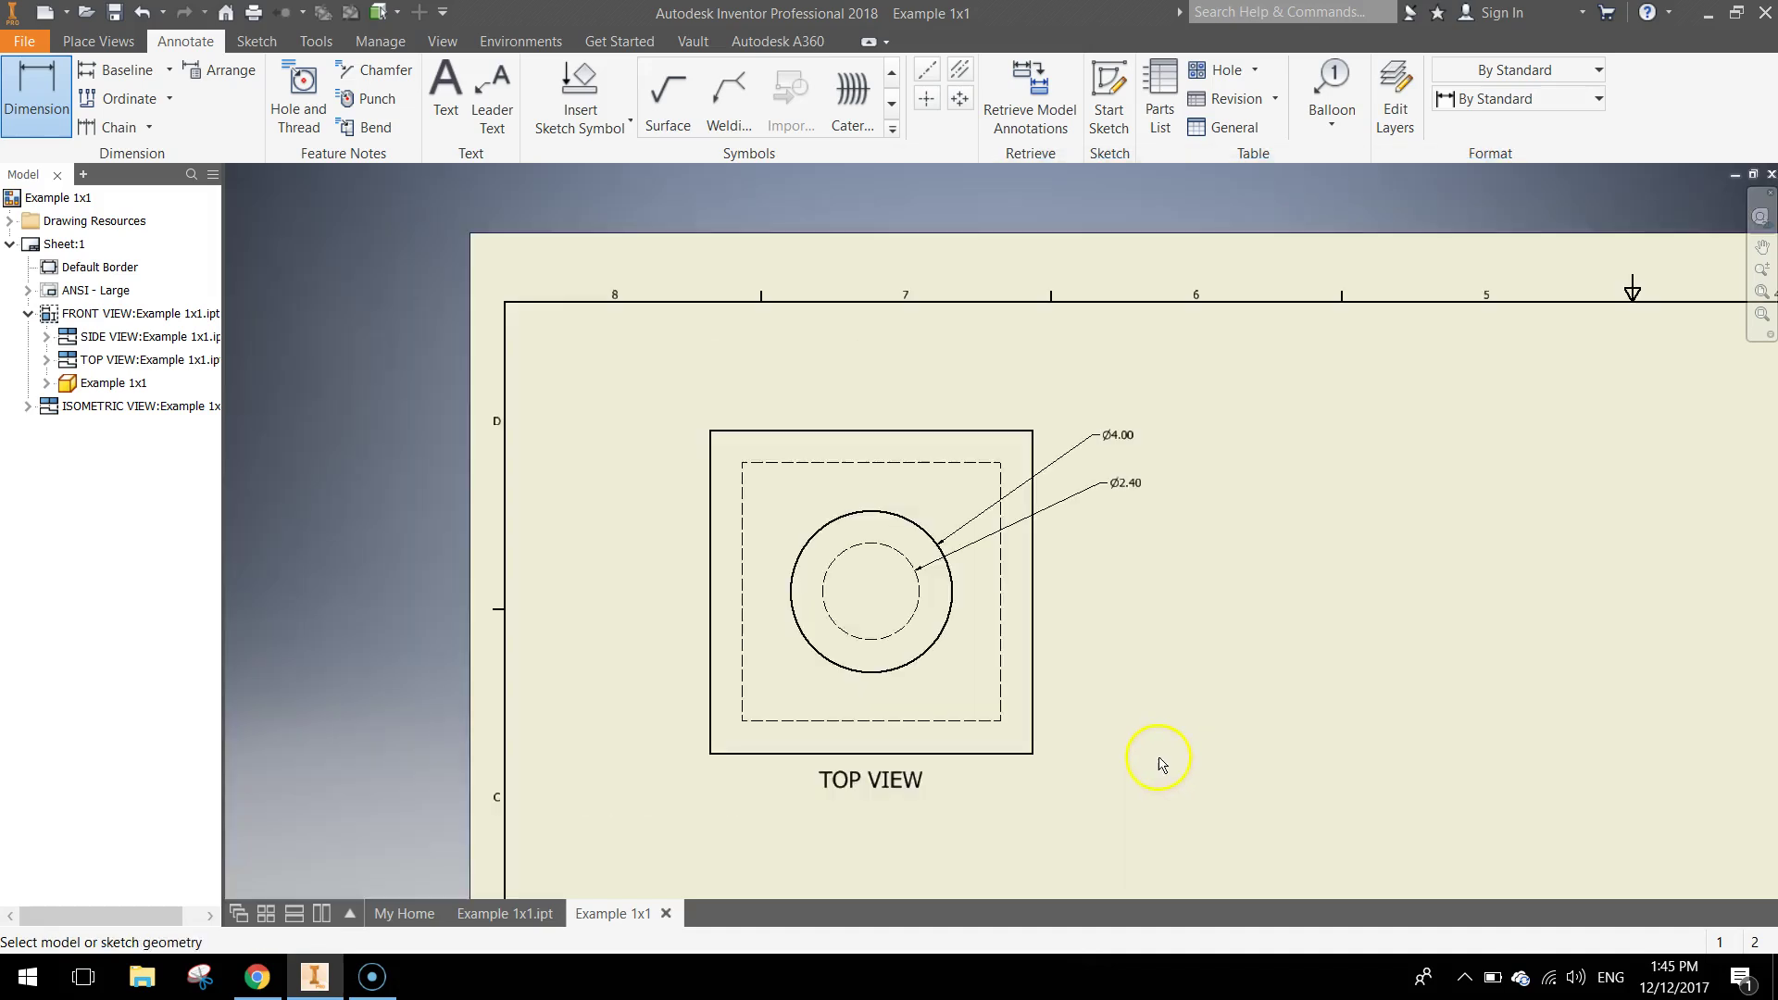
{"action": "mouse_move", "coordinate": [1154, 762]}
{"action": "middle_mouse_down"}
{"action": "mouse_move", "coordinate": [1064, 425]}
{"action": "mouse_move", "coordinate": [1079, 472]}
{"action": "mouse_move", "coordinate": [1043, 530]}
{"action": "mouse_move", "coordinate": [957, 468]}
{"action": "middle_mouse_up"}
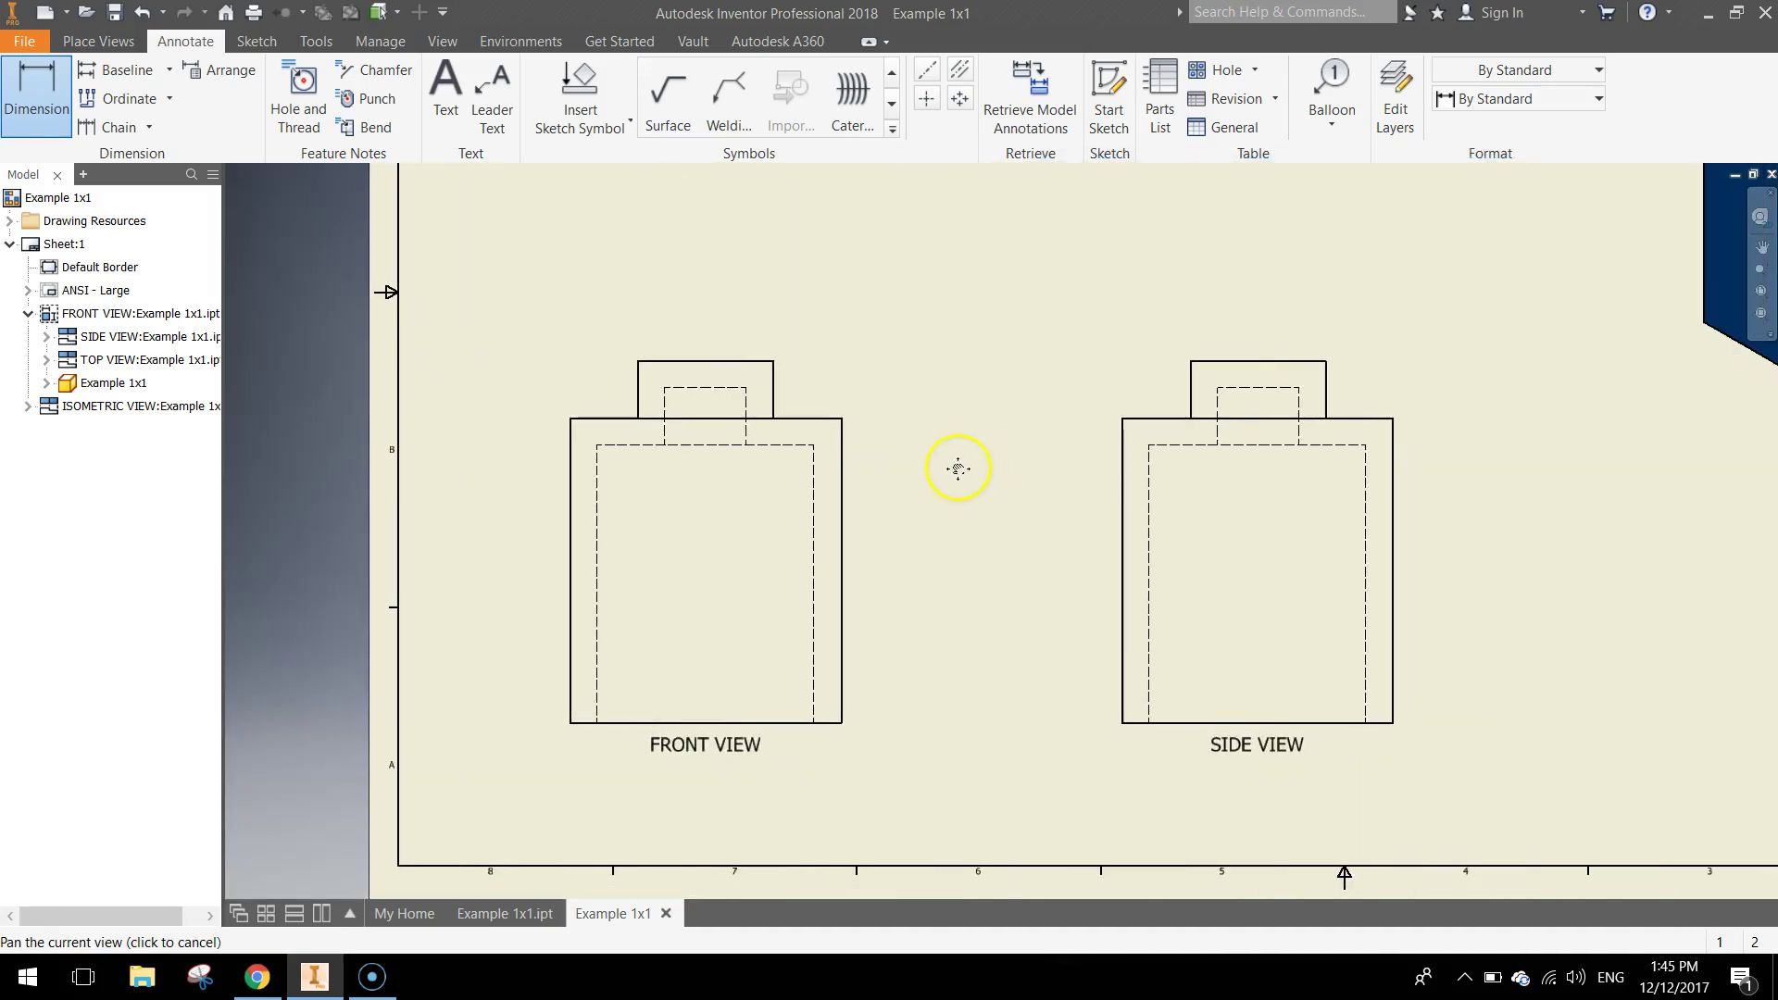
{"action": "left_click", "coordinate": [842, 512]}
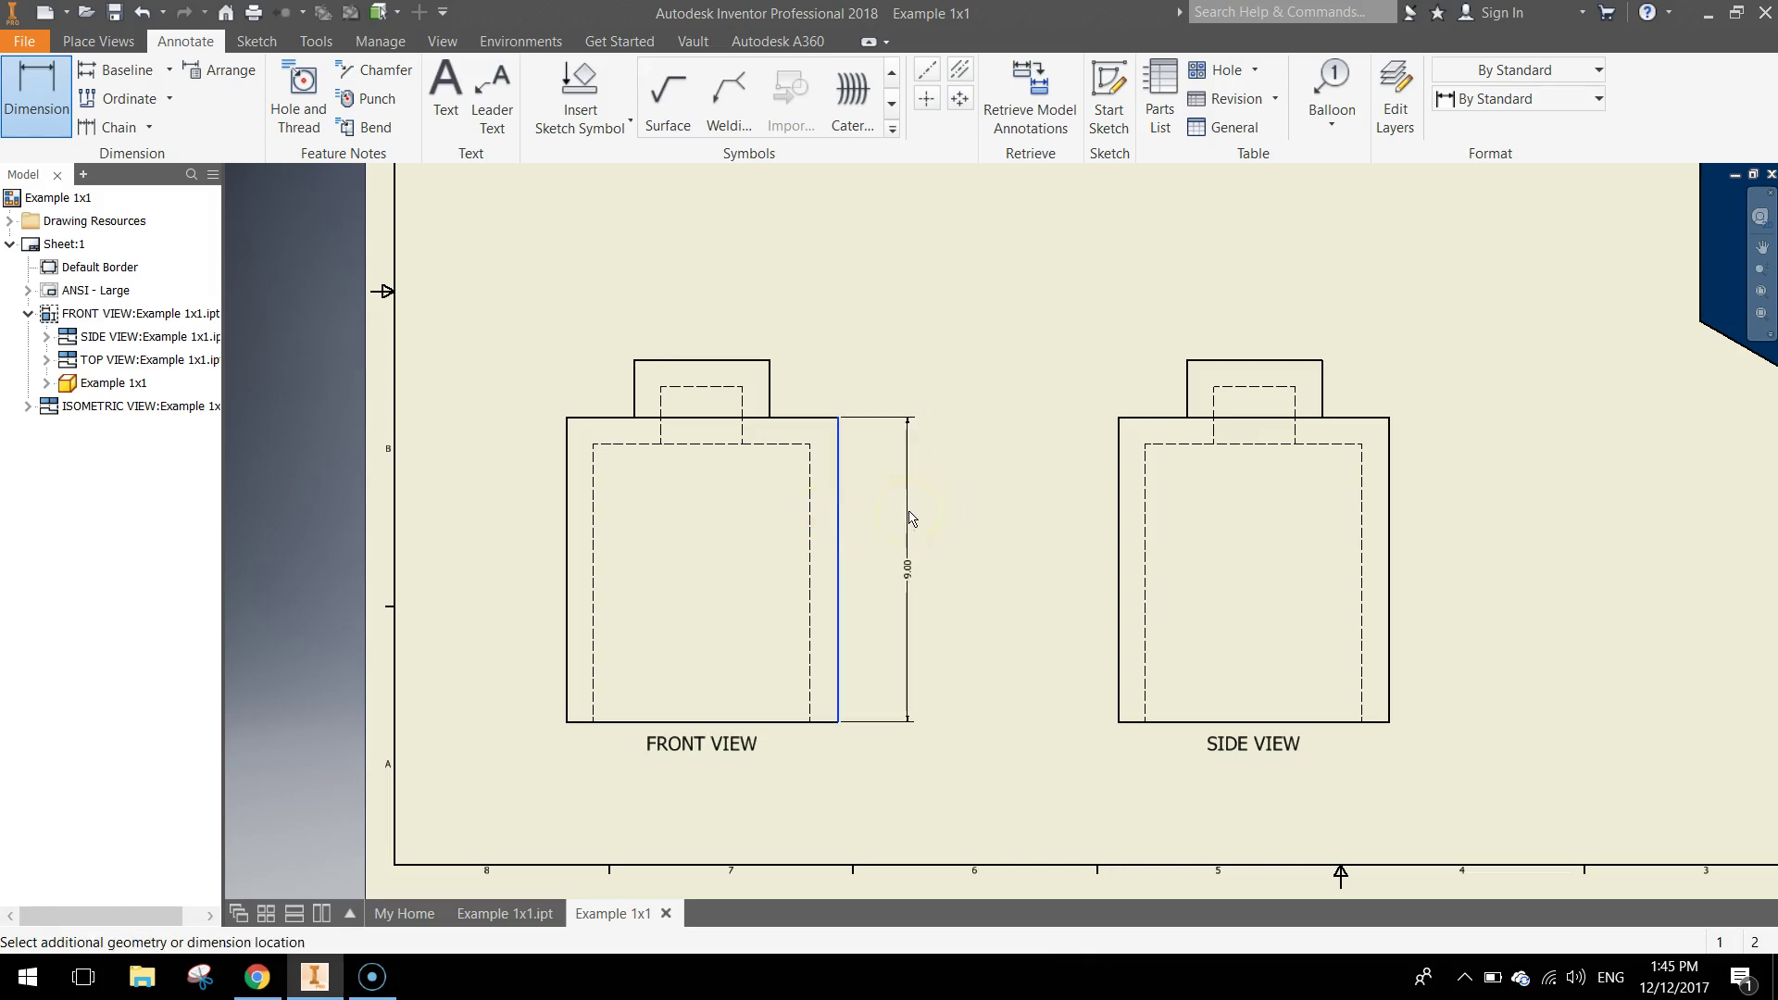
{"action": "left_click", "coordinate": [910, 518]}
{"action": "left_click", "coordinate": [1463, 559]}
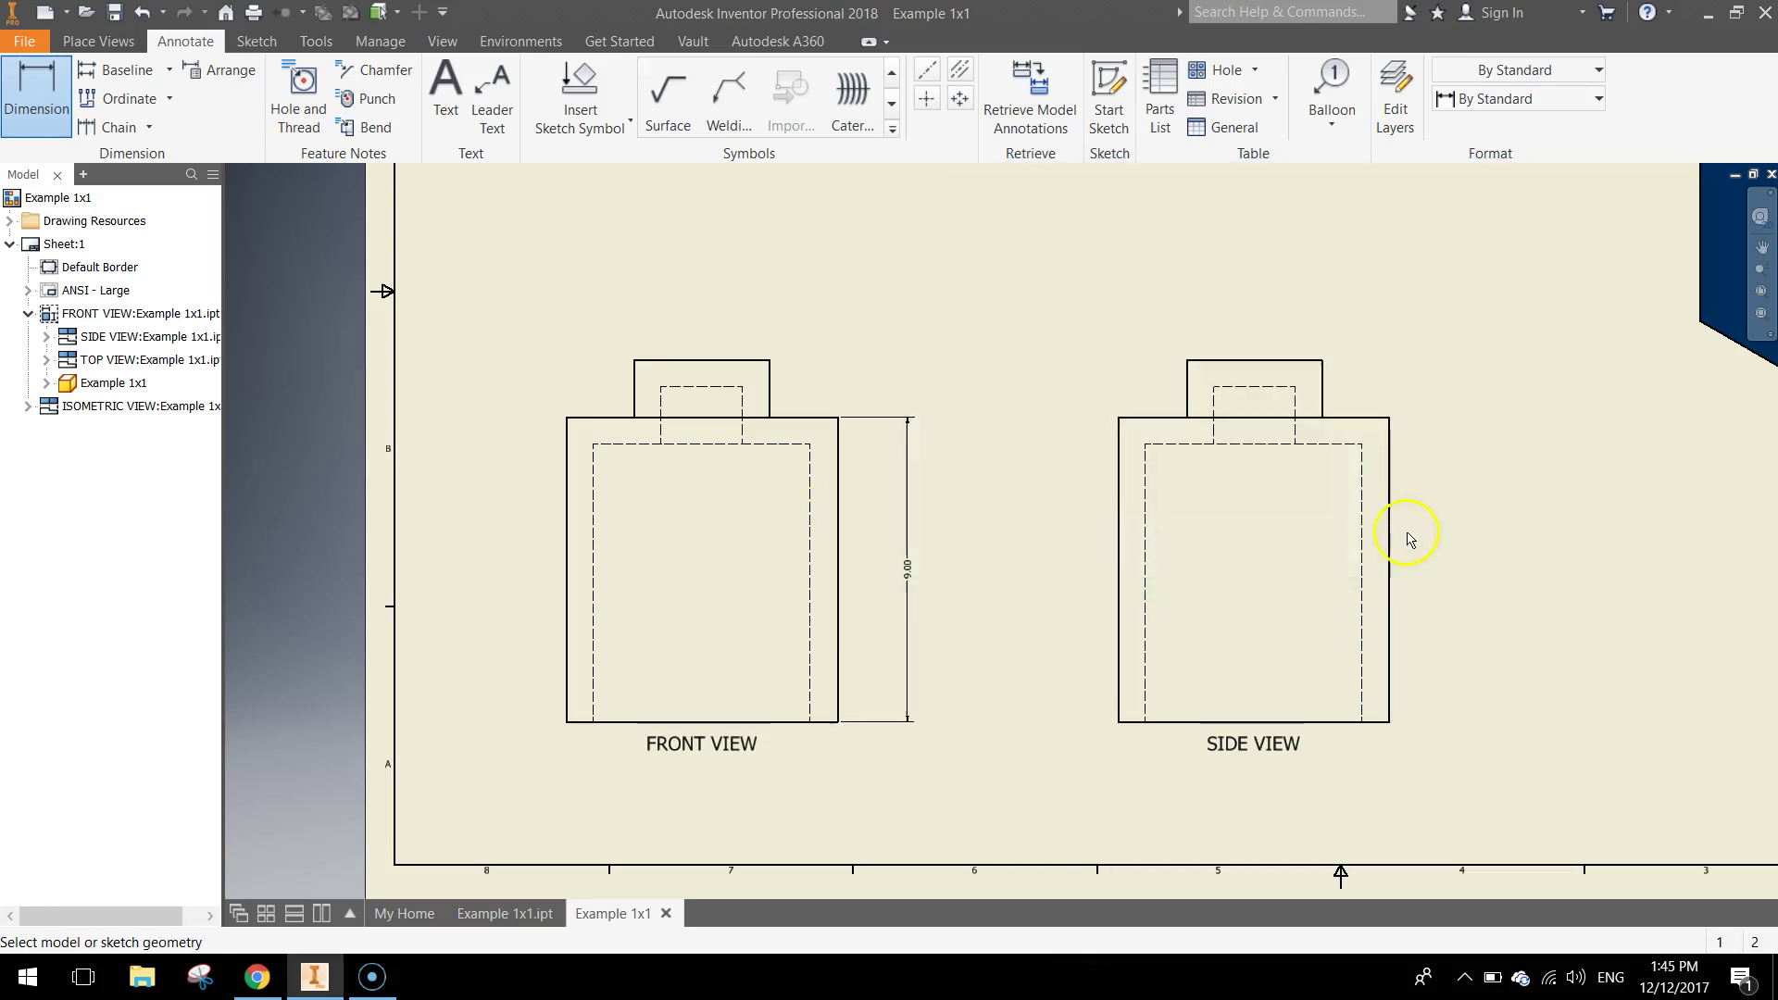
{"action": "left_click", "coordinate": [769, 381]}
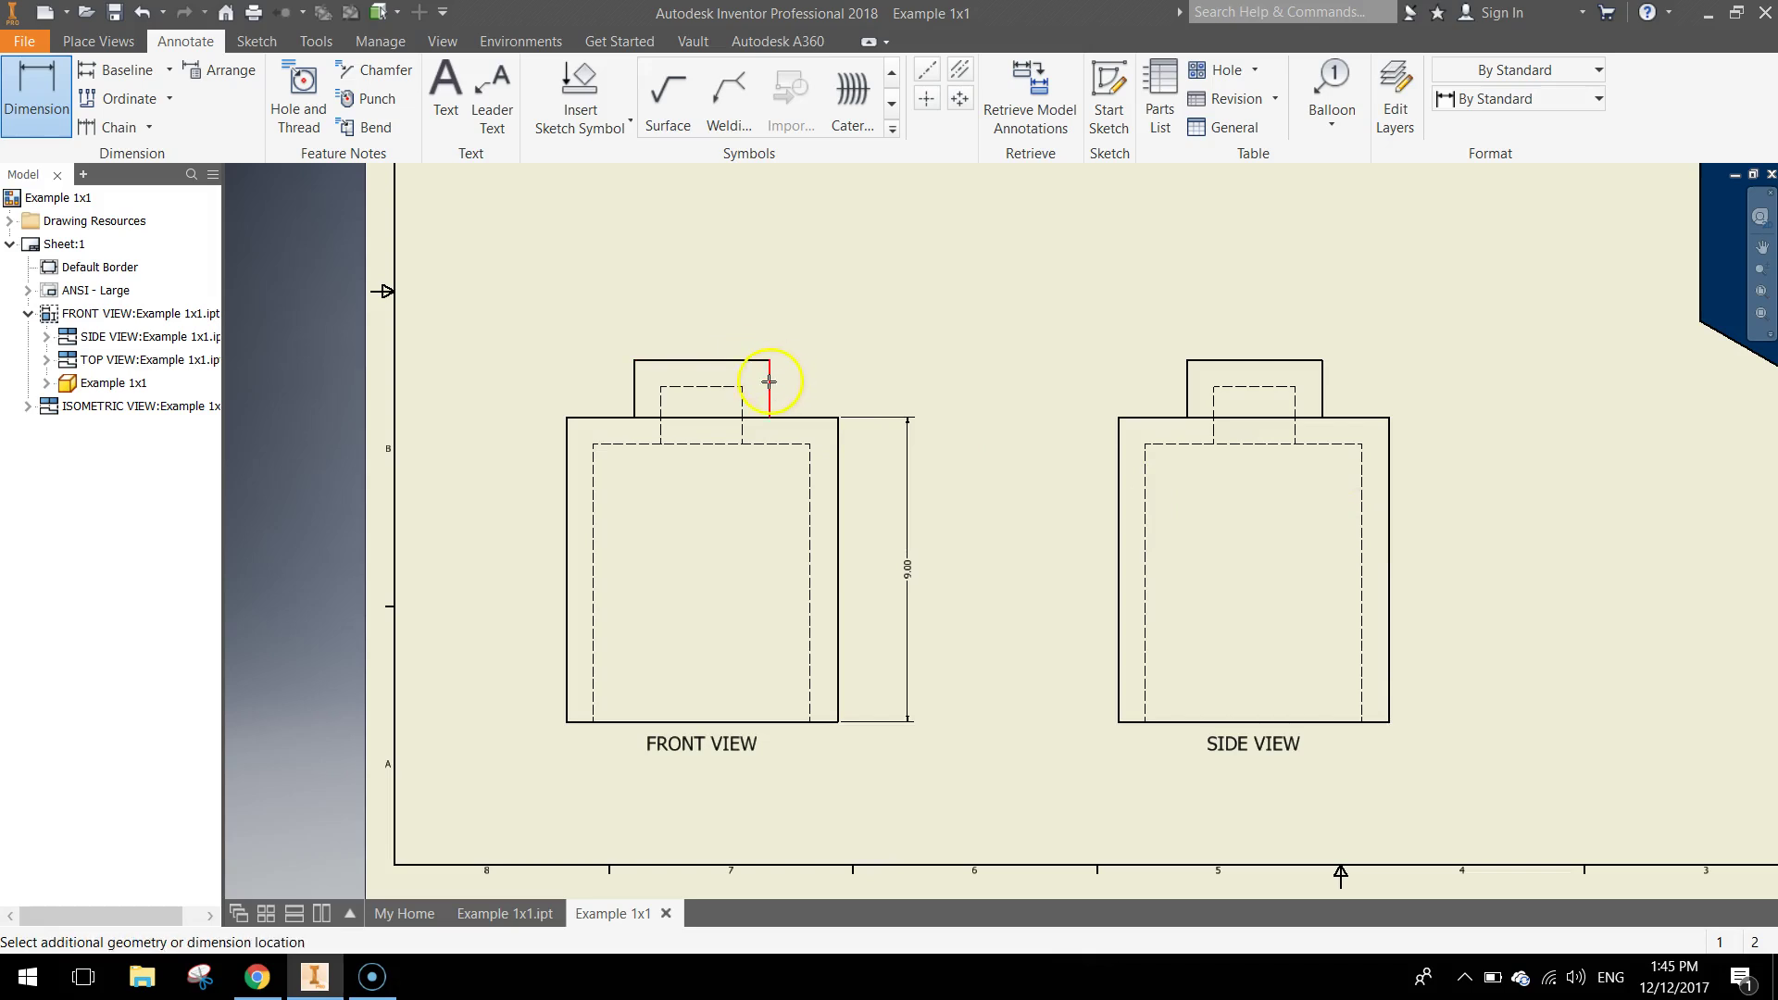
{"action": "left_click", "coordinate": [912, 400]}
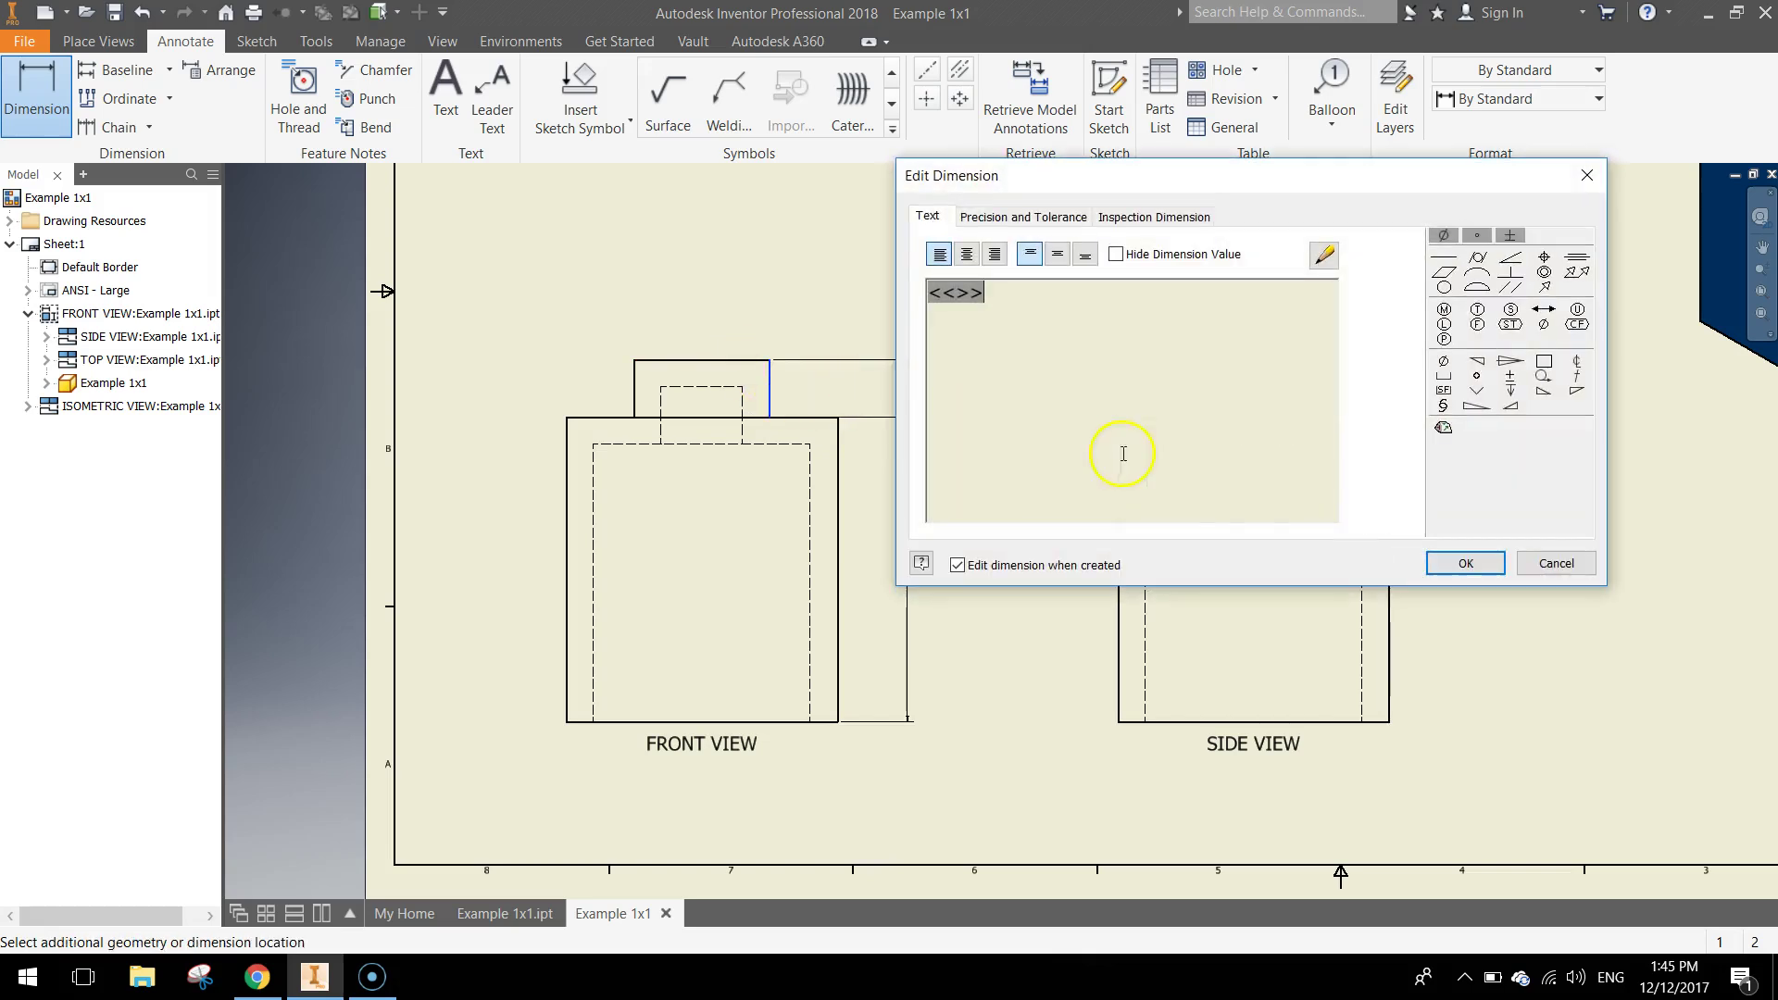
{"action": "left_click", "coordinate": [1456, 559]}
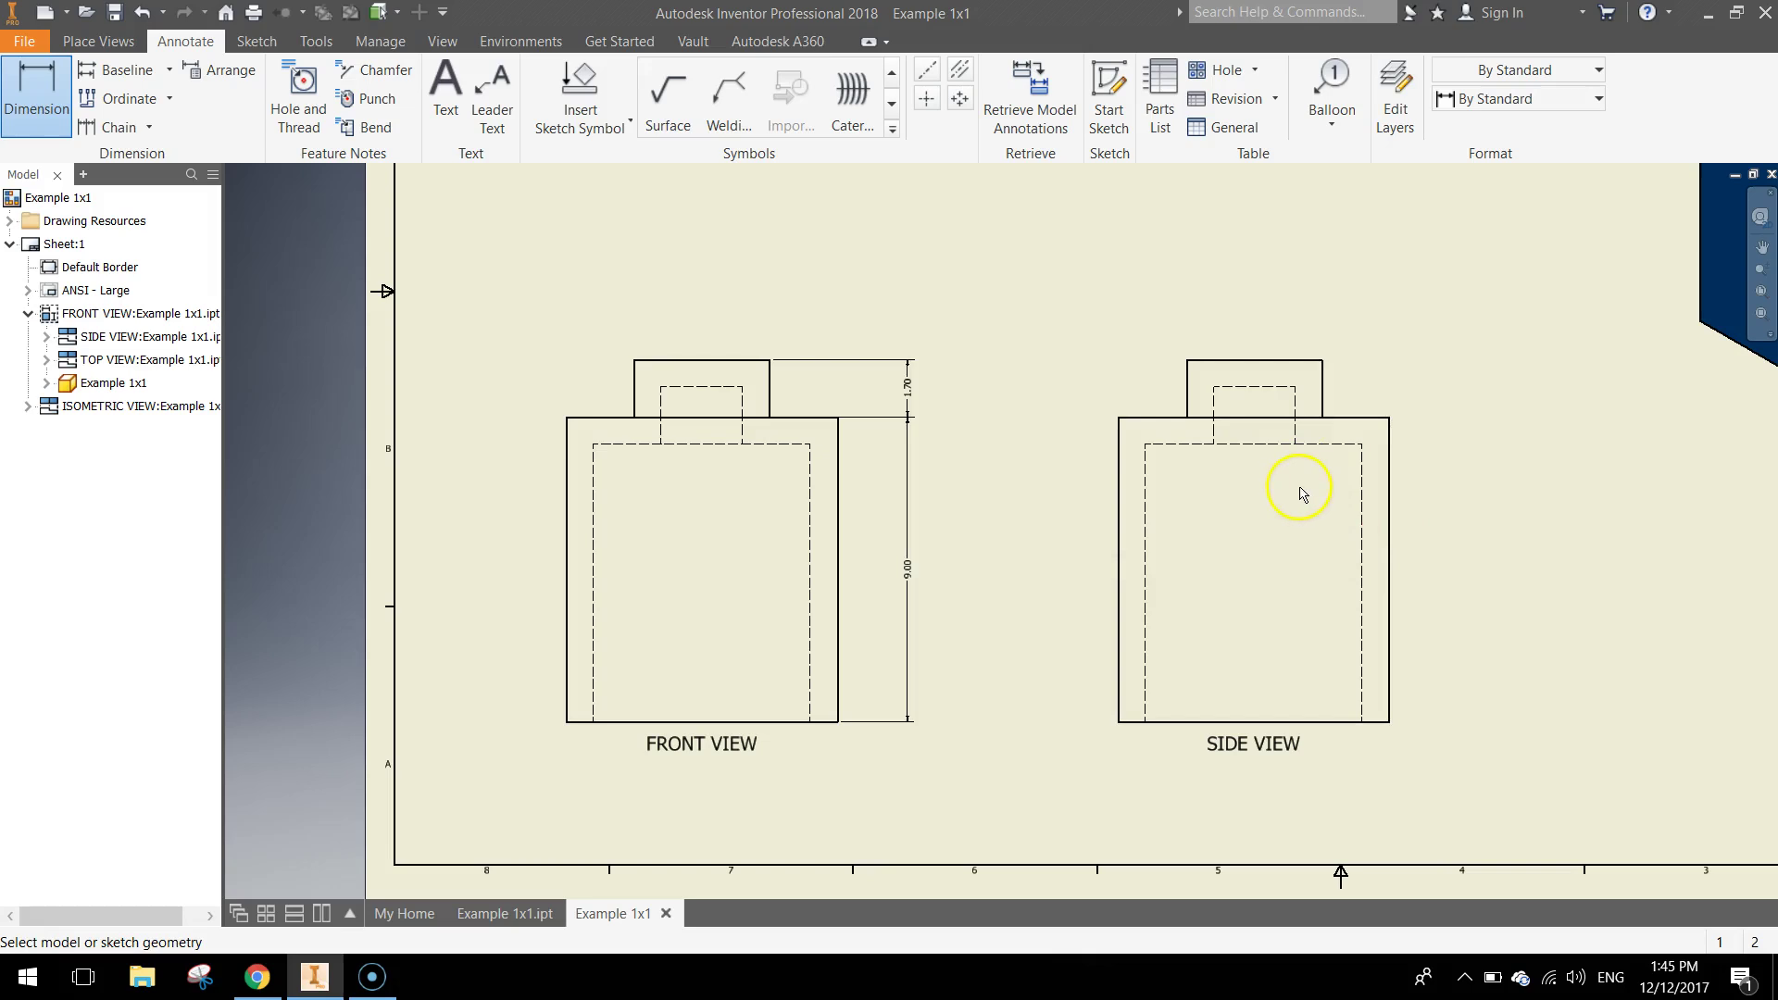
Add an 8.20 dimension to the side view's hidden inner wall.
{"action": "left_click", "coordinate": [1364, 542]}
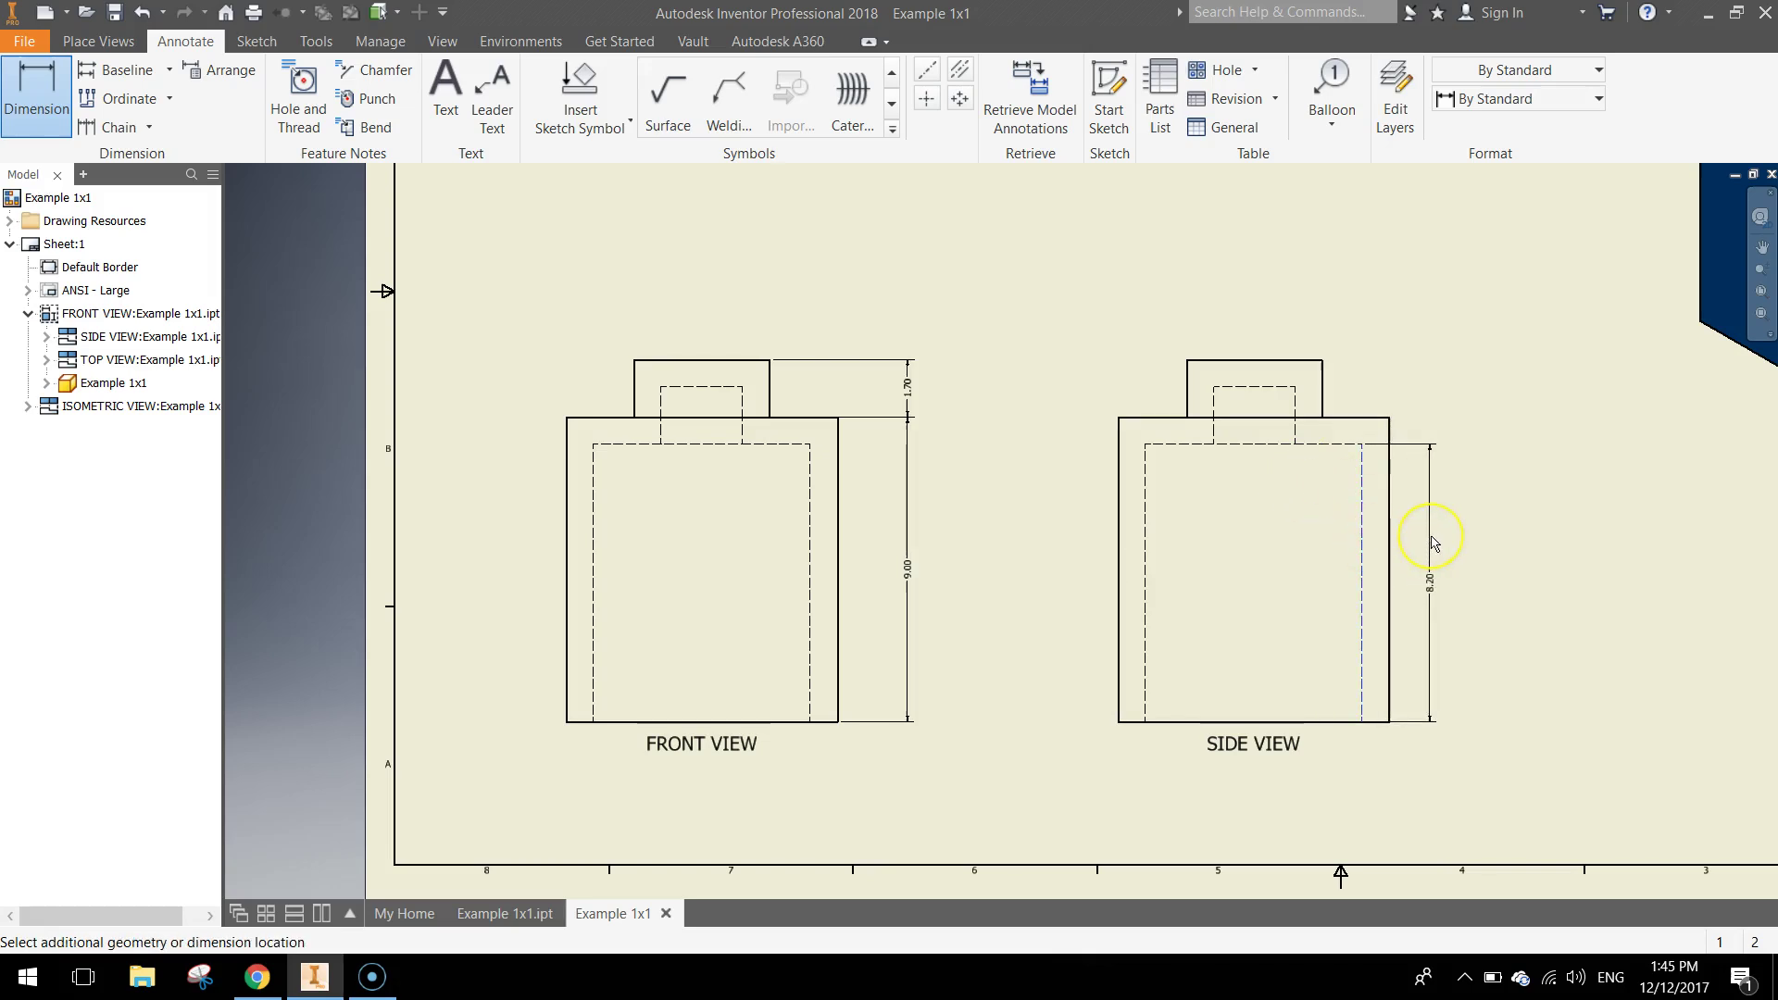
{"action": "left_click", "coordinate": [1430, 542]}
{"action": "left_click", "coordinate": [1458, 560]}
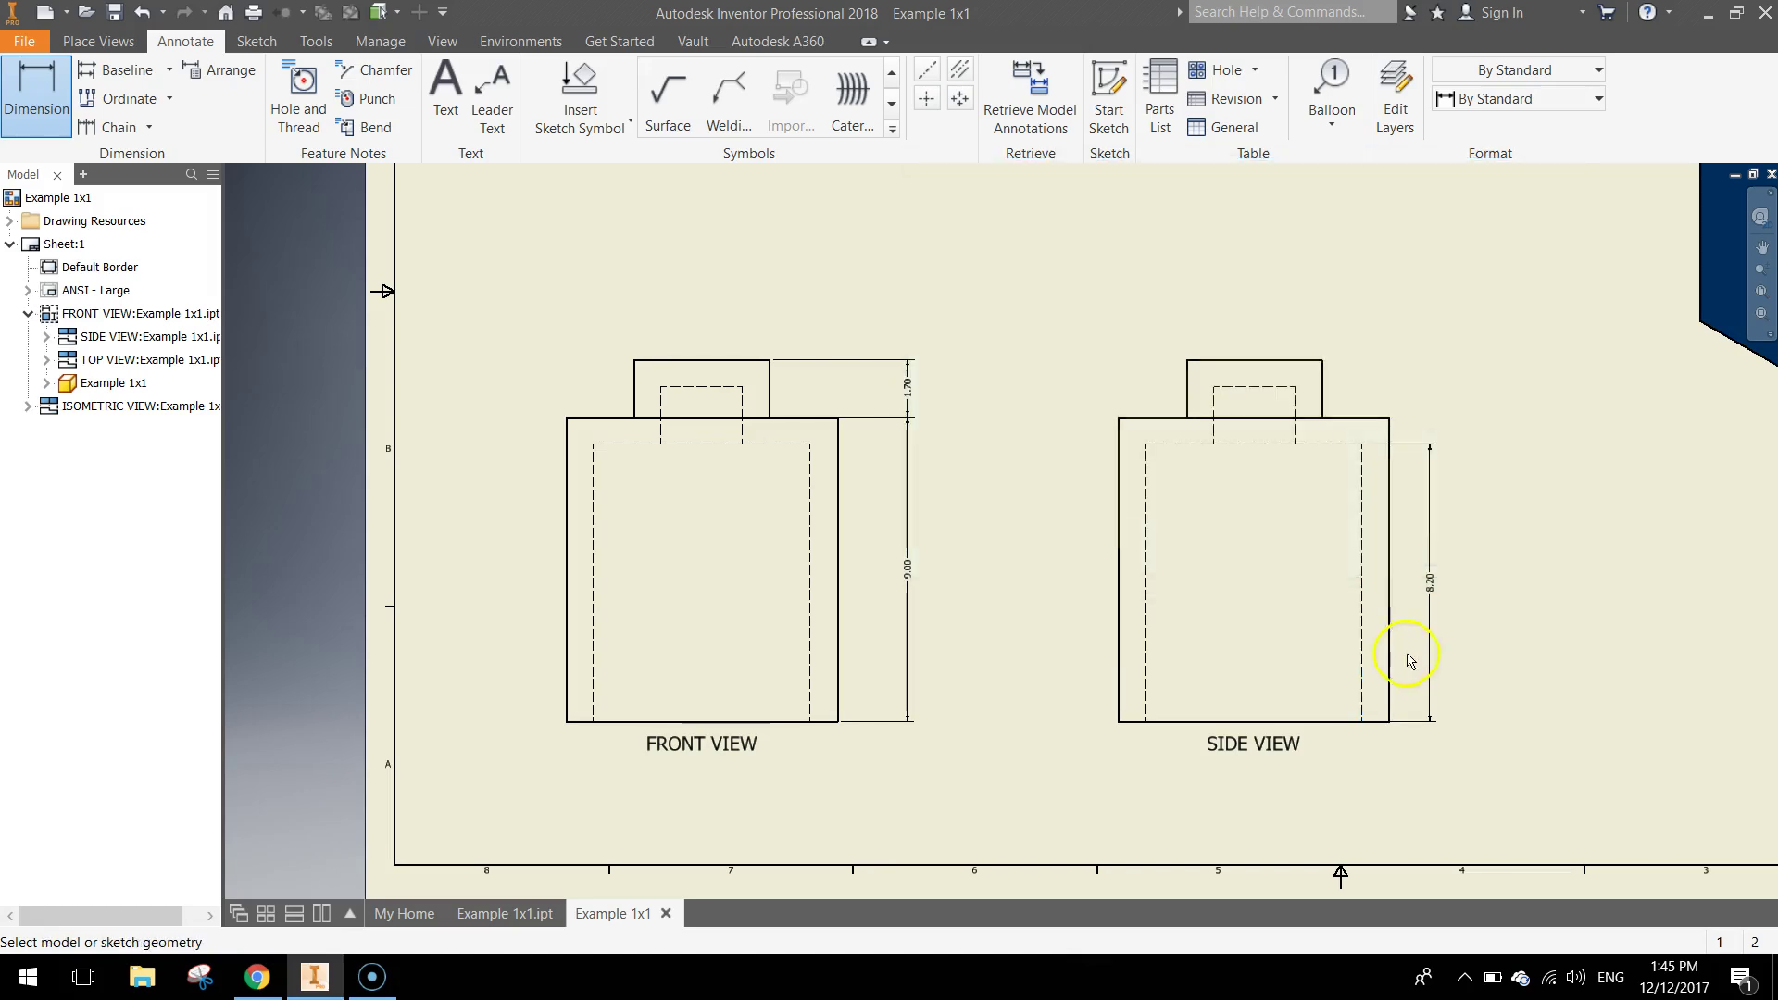
{"action": "scroll", "coordinate": [1442, 588], "scroll_direction": "up", "scroll_amount": 5}
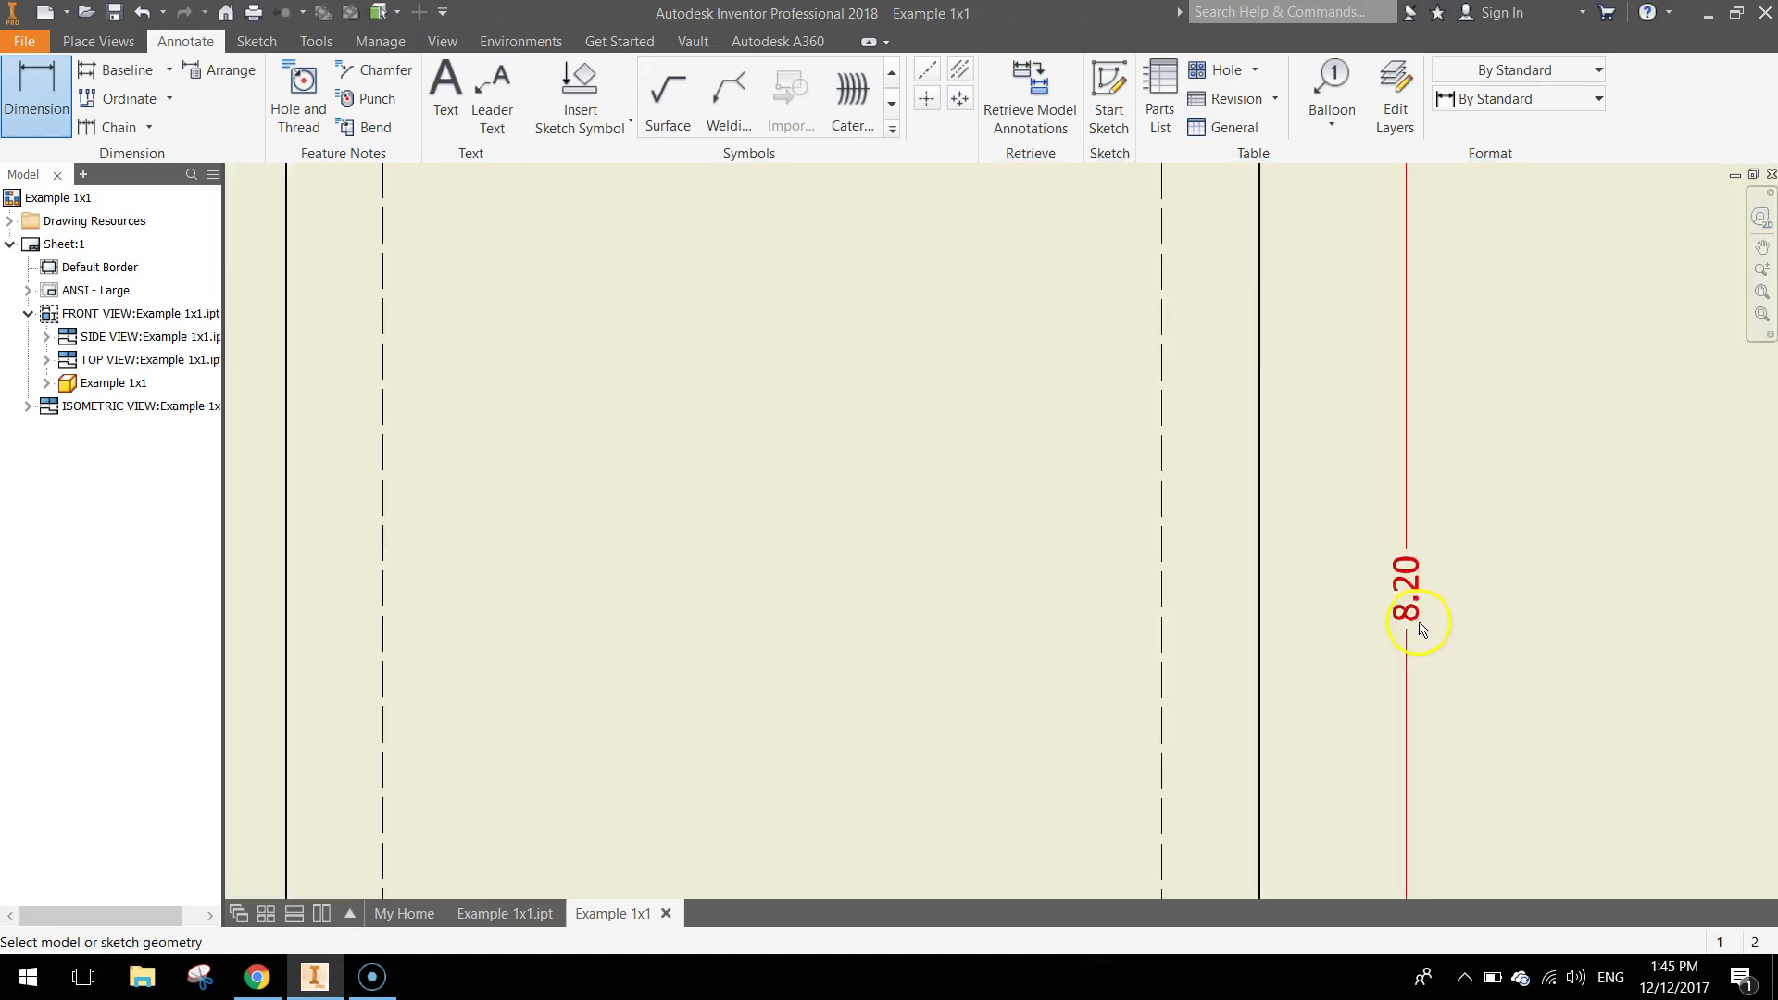
{"action": "scroll", "coordinate": [1419, 623], "scroll_direction": "down", "scroll_amount": 6}
{"action": "scroll", "coordinate": [1311, 573], "scroll_direction": "up", "scroll_amount": 3}
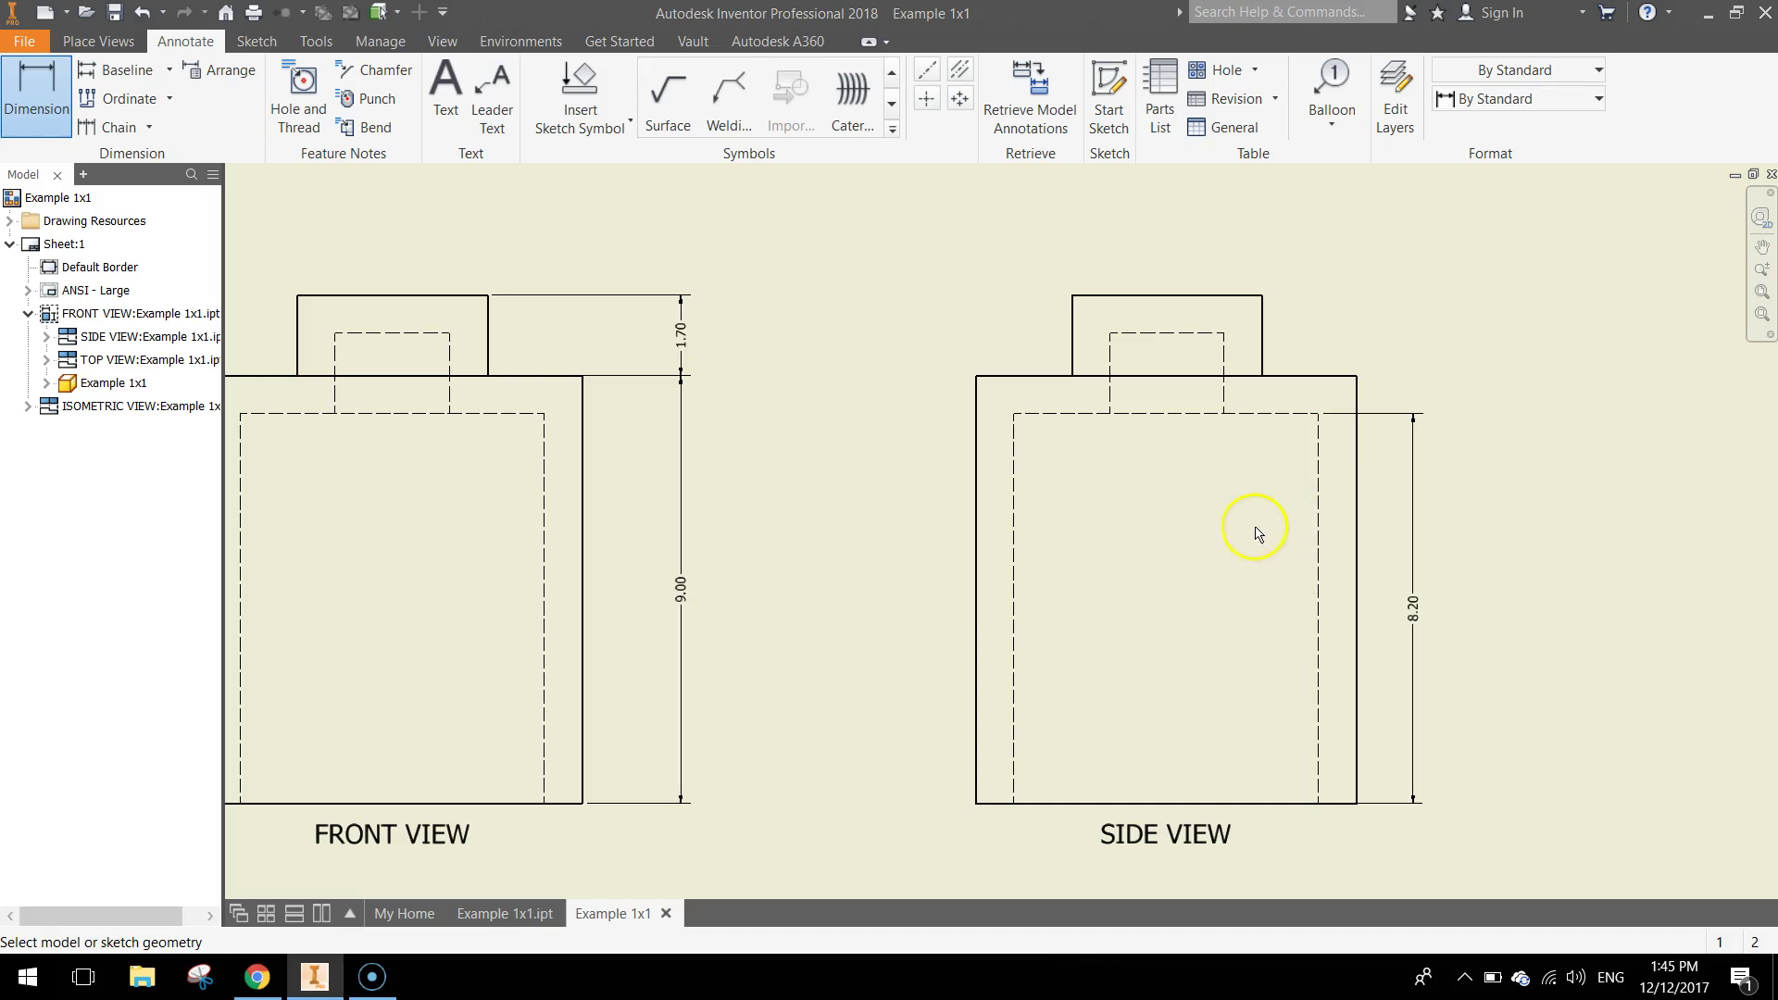
Delete the 8.20 dimension from the side view.
{"action": "double_click", "coordinate": [1412, 589]}
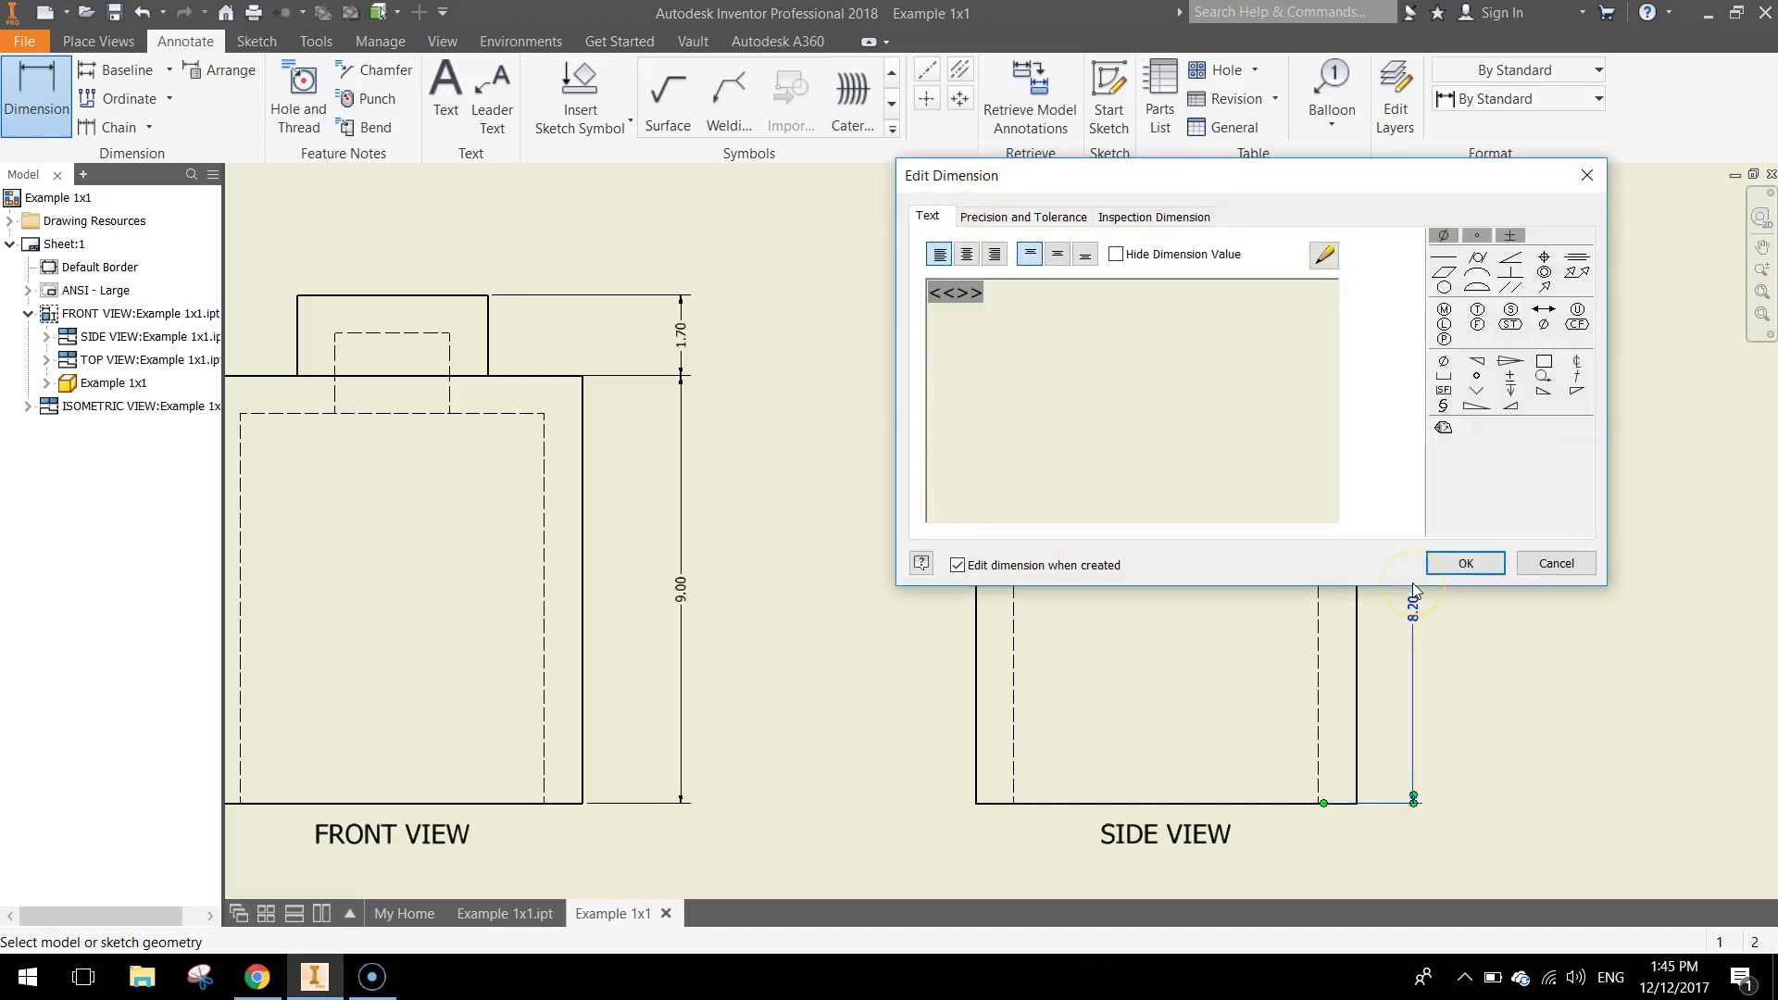
{"action": "left_click", "coordinate": [1523, 560]}
{"action": "double_click", "coordinate": [1413, 602]}
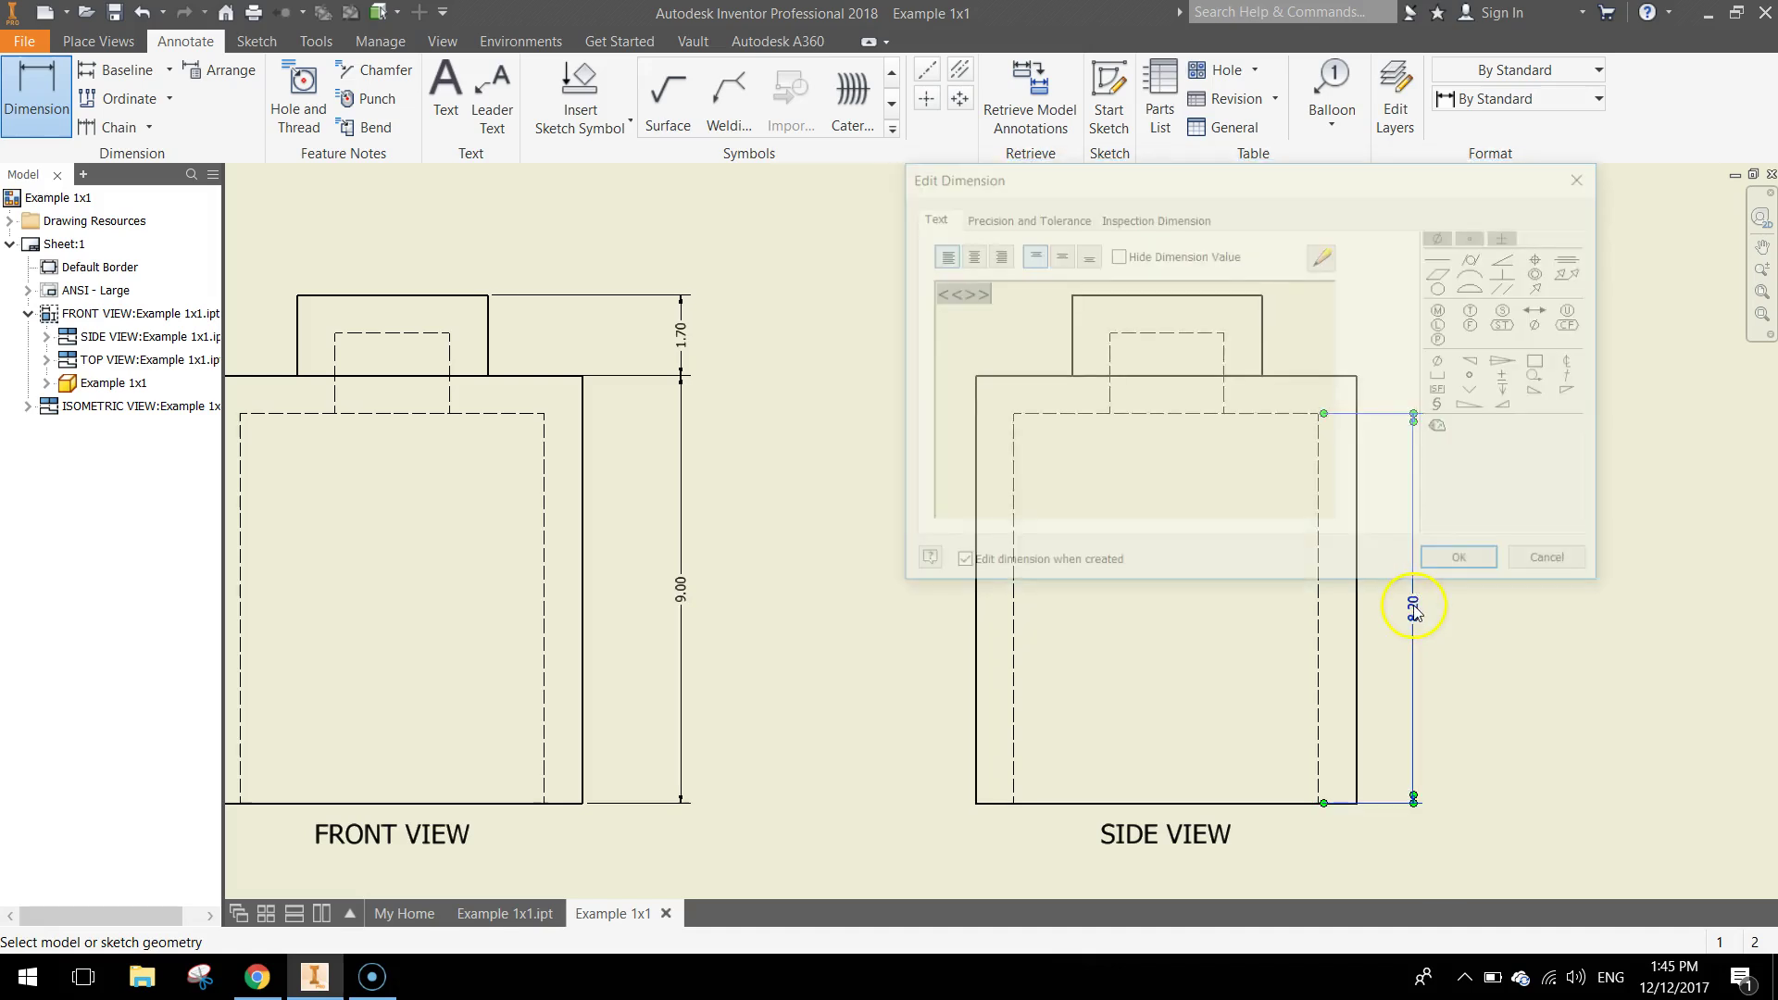
{"action": "left_click", "coordinate": [1560, 563]}
{"action": "key", "text": "Escape"}
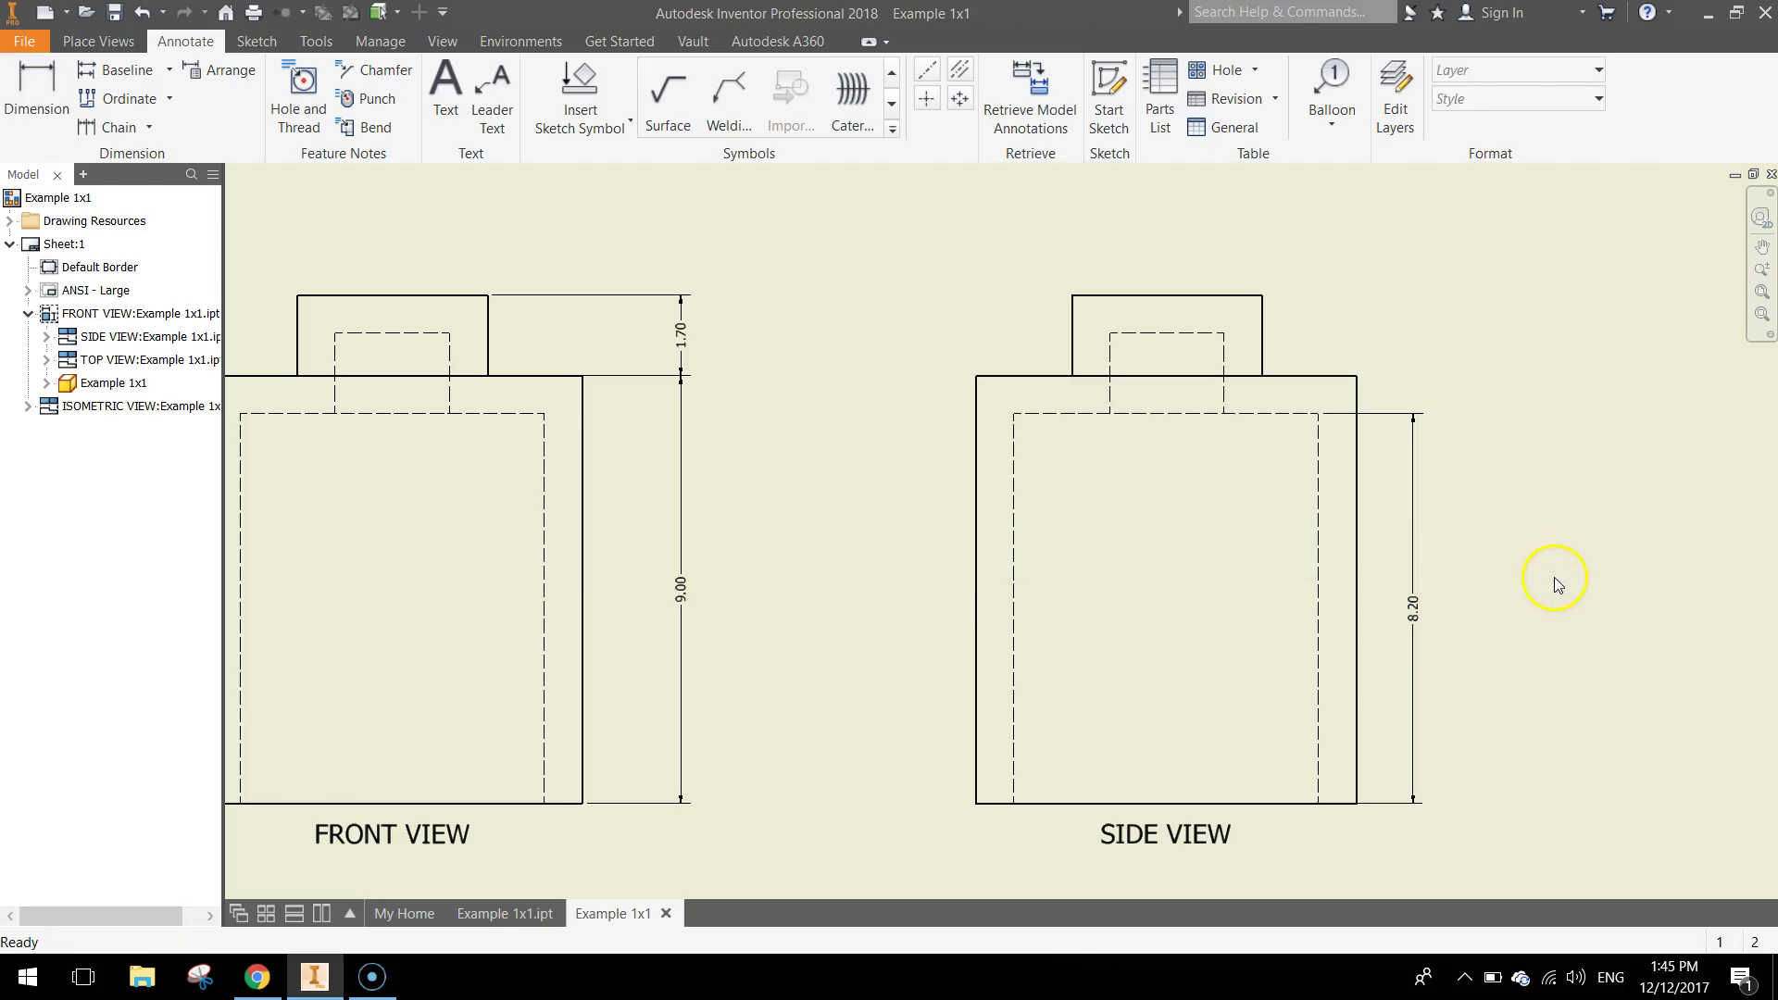
{"action": "left_click", "coordinate": [1414, 607]}
{"action": "key", "text": "Delete"}
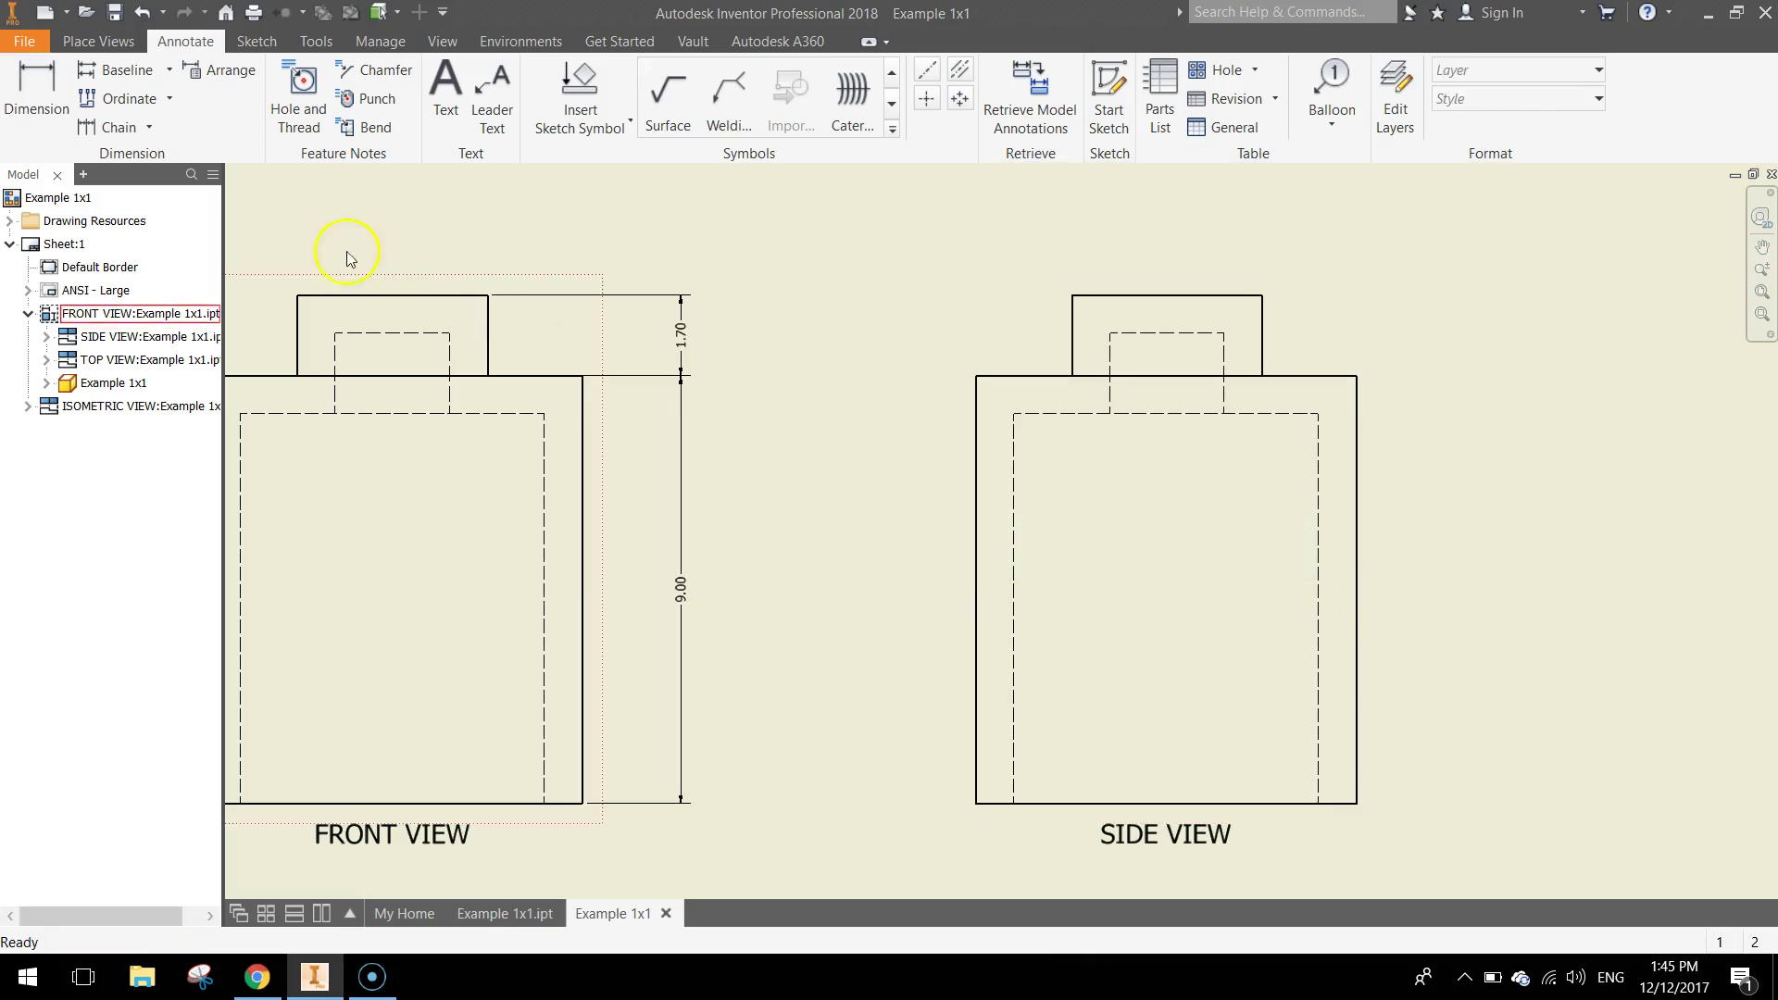
Dimension the side view's wall thickness as .80 above its top right.
{"action": "key", "text": "d"}
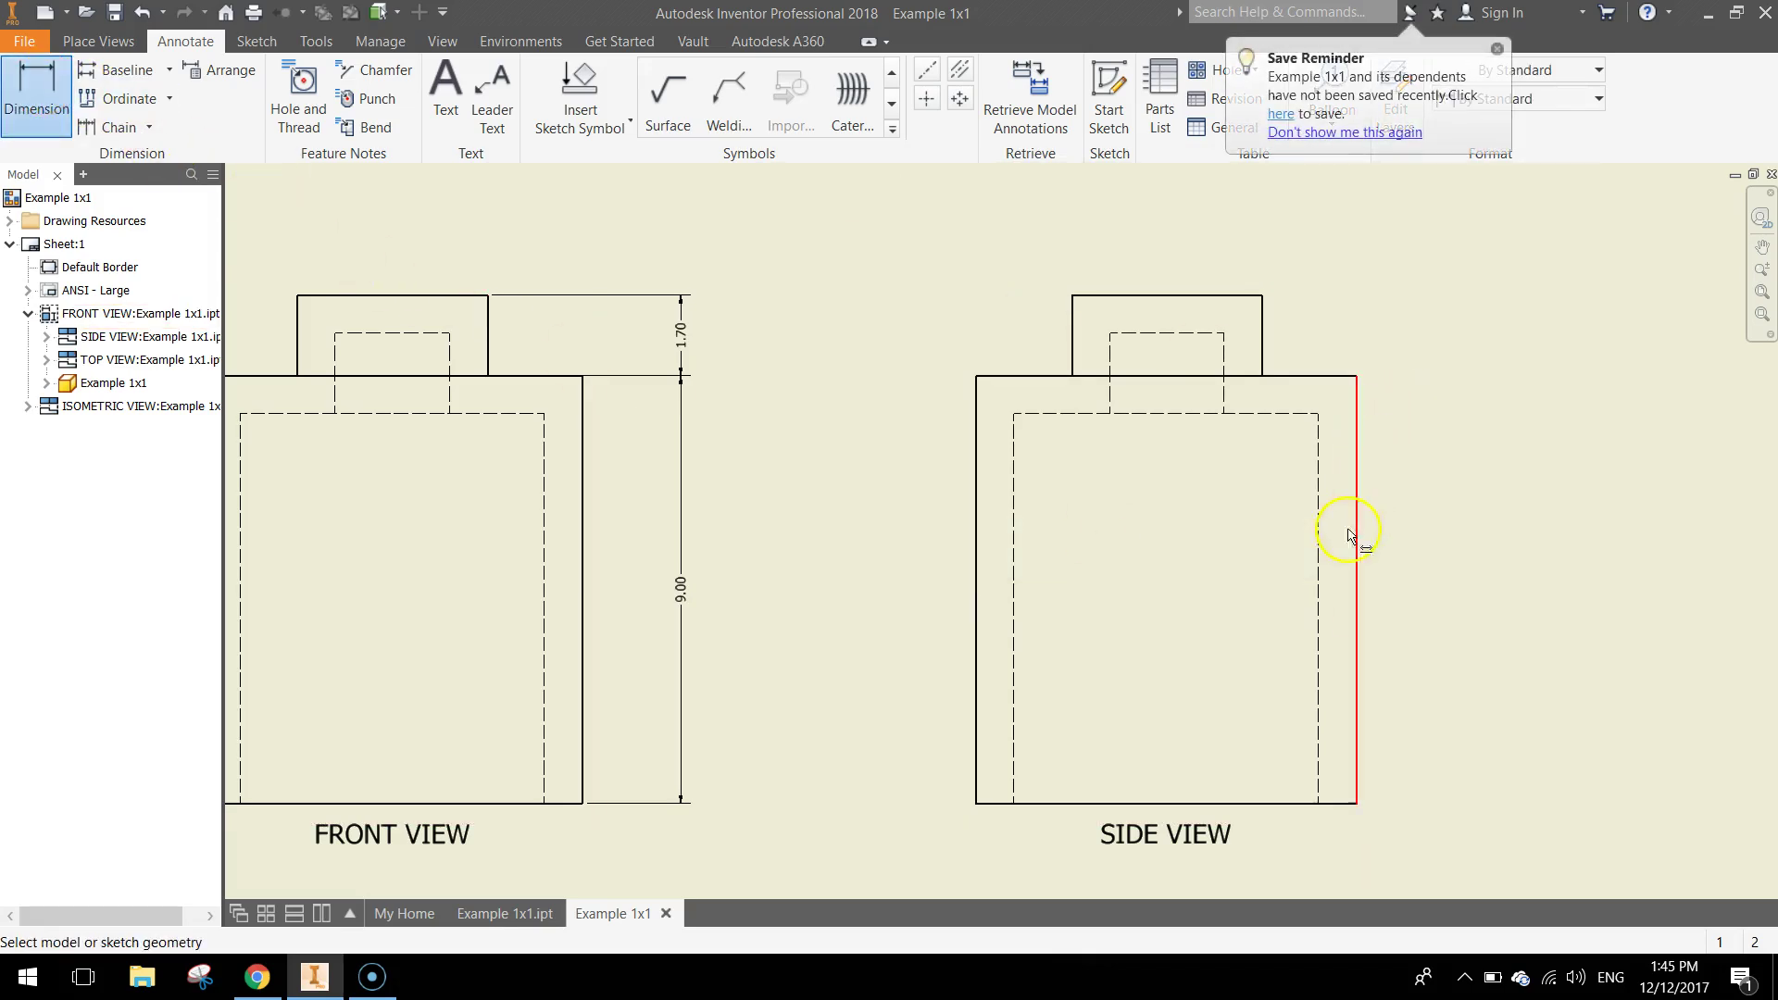
{"action": "left_click", "coordinate": [1319, 537]}
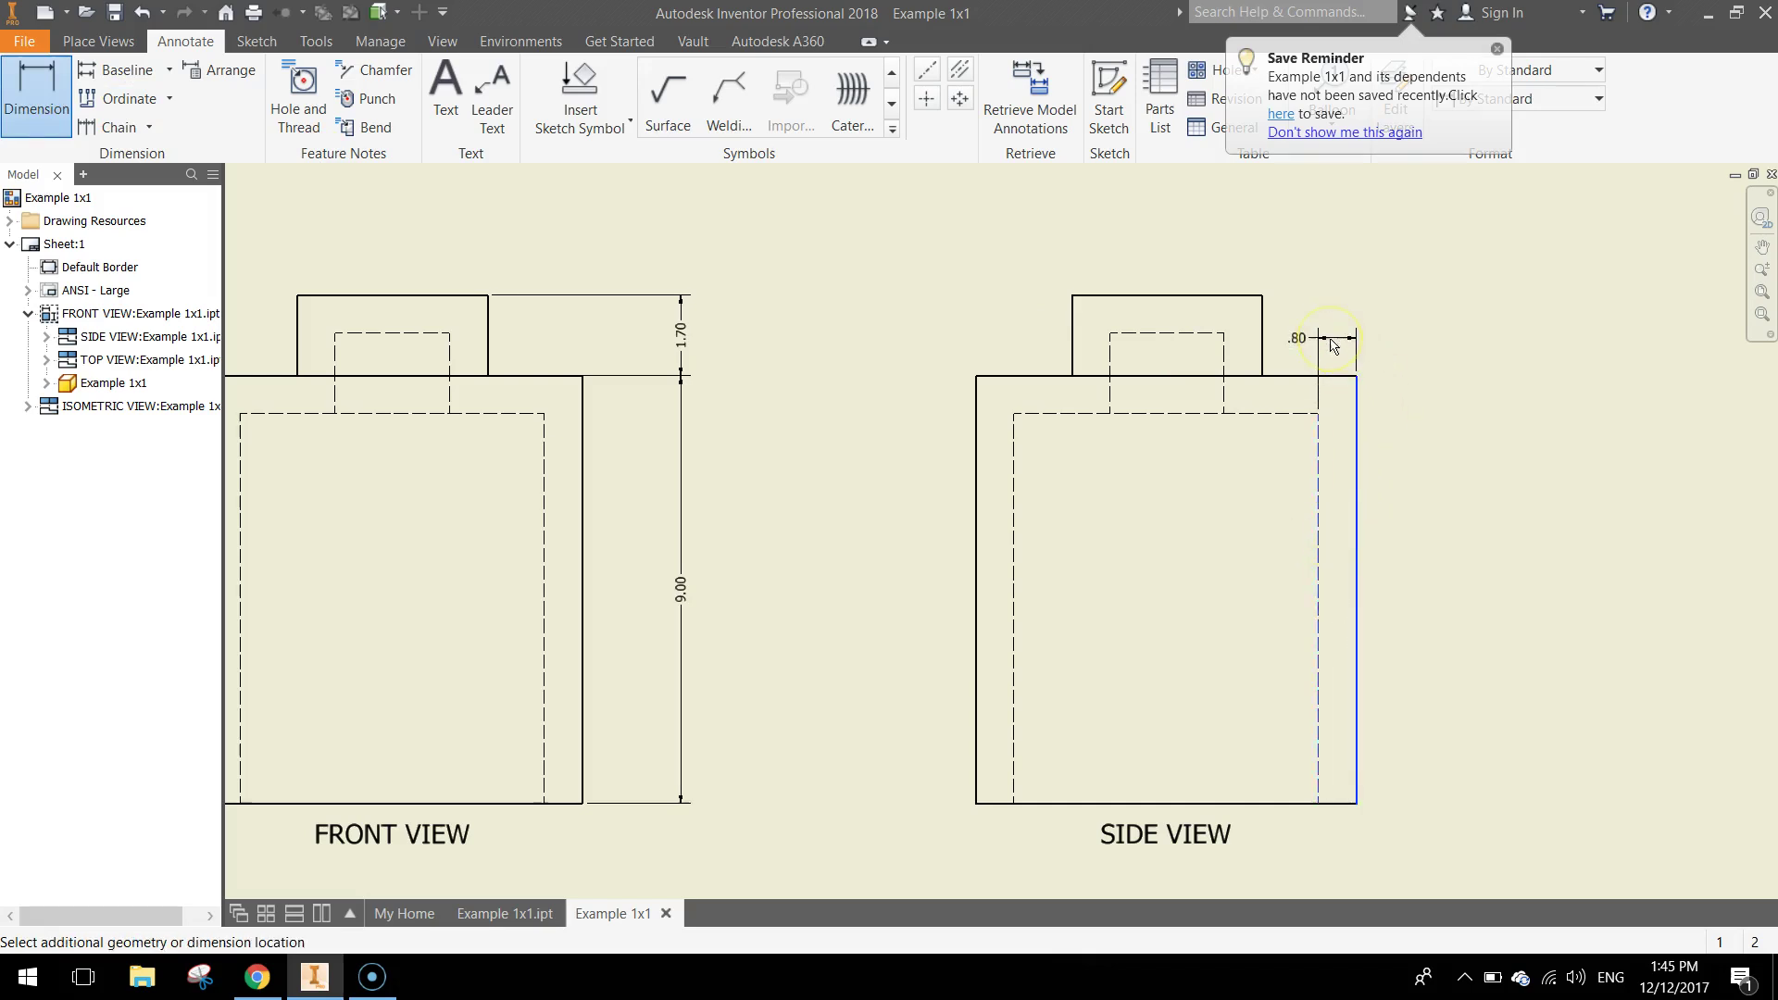
{"action": "left_click", "coordinate": [1332, 345]}
{"action": "left_click", "coordinate": [1470, 559]}
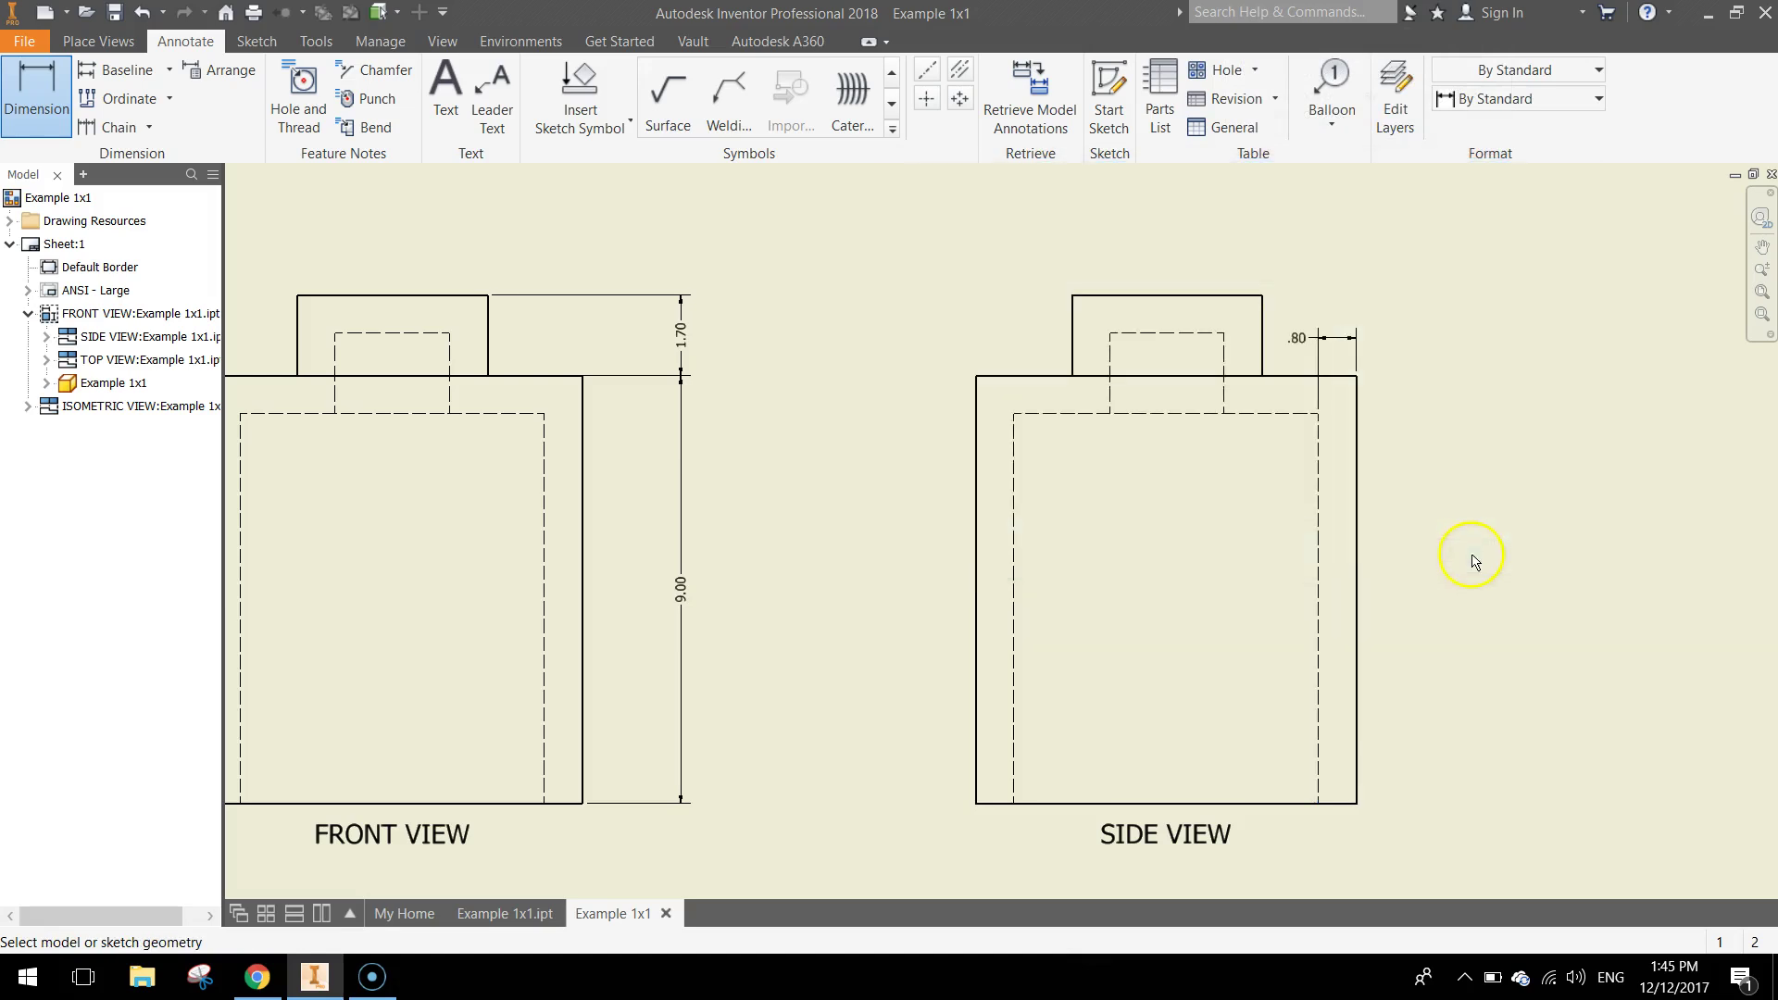
Add an 8.00 width dimension along the top view's left edge.
{"action": "scroll", "coordinate": [825, 586], "scroll_direction": "down", "scroll_amount": 3}
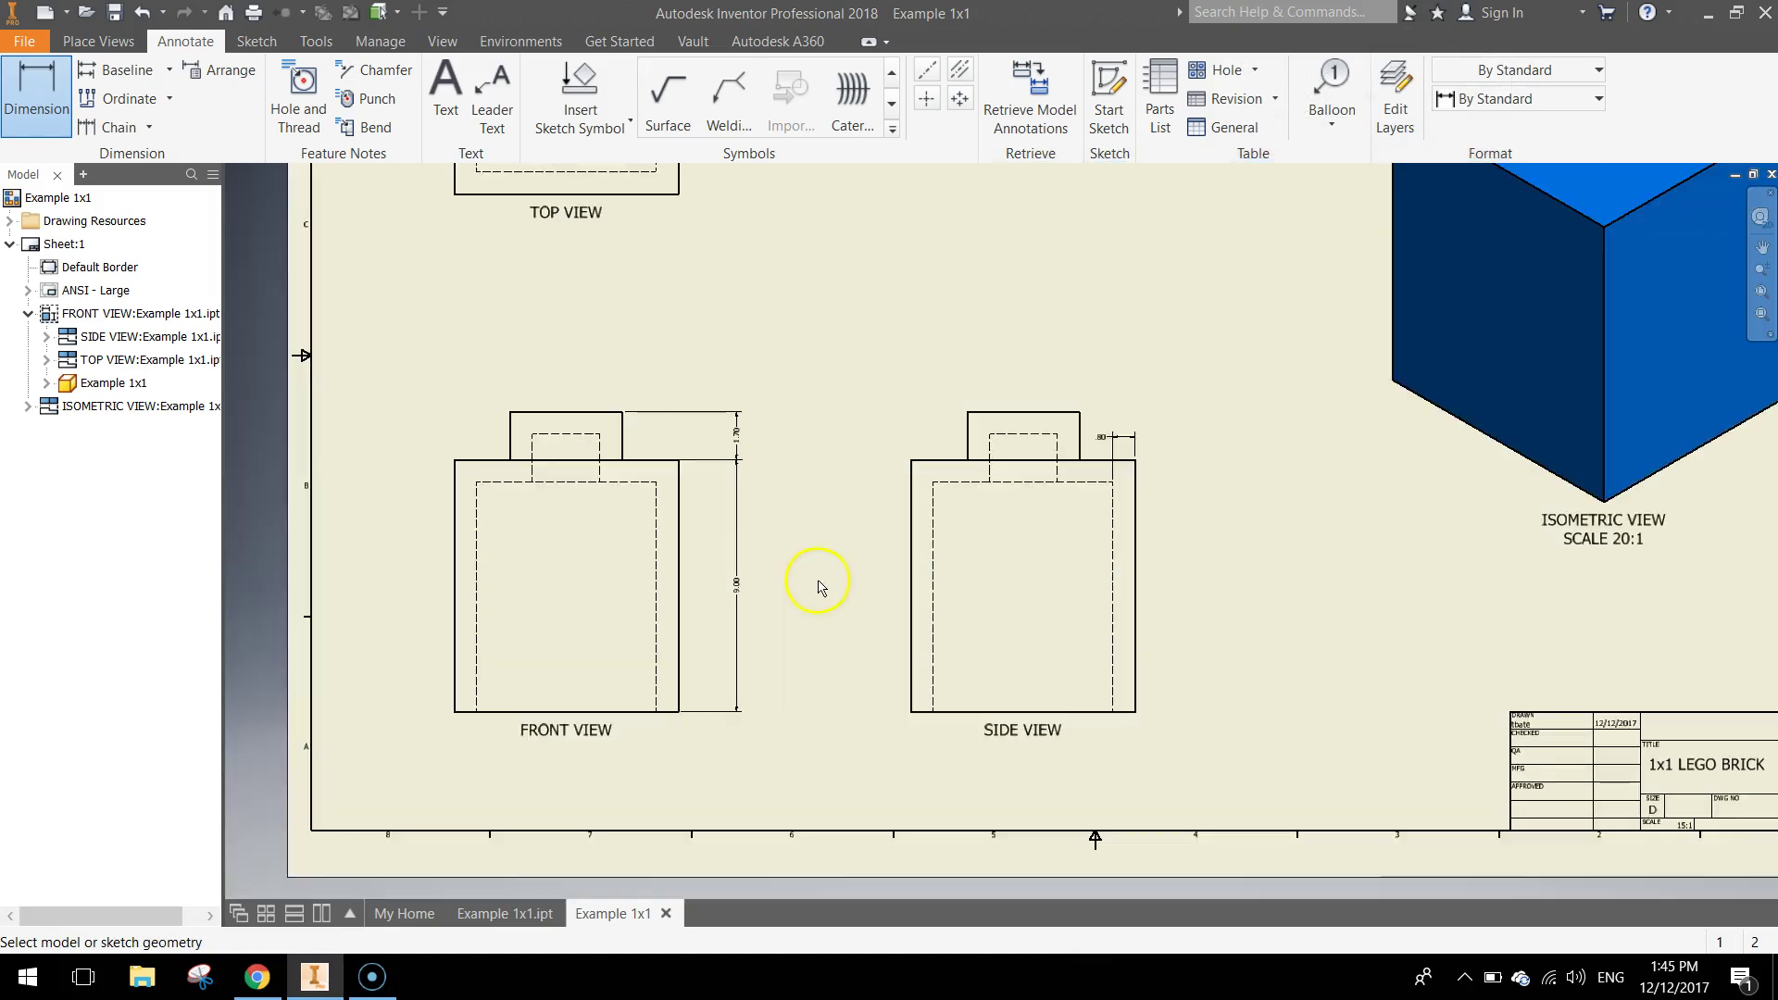
{"action": "middle_click_drag", "start_coordinate": [822, 515], "coordinate": [922, 739]}
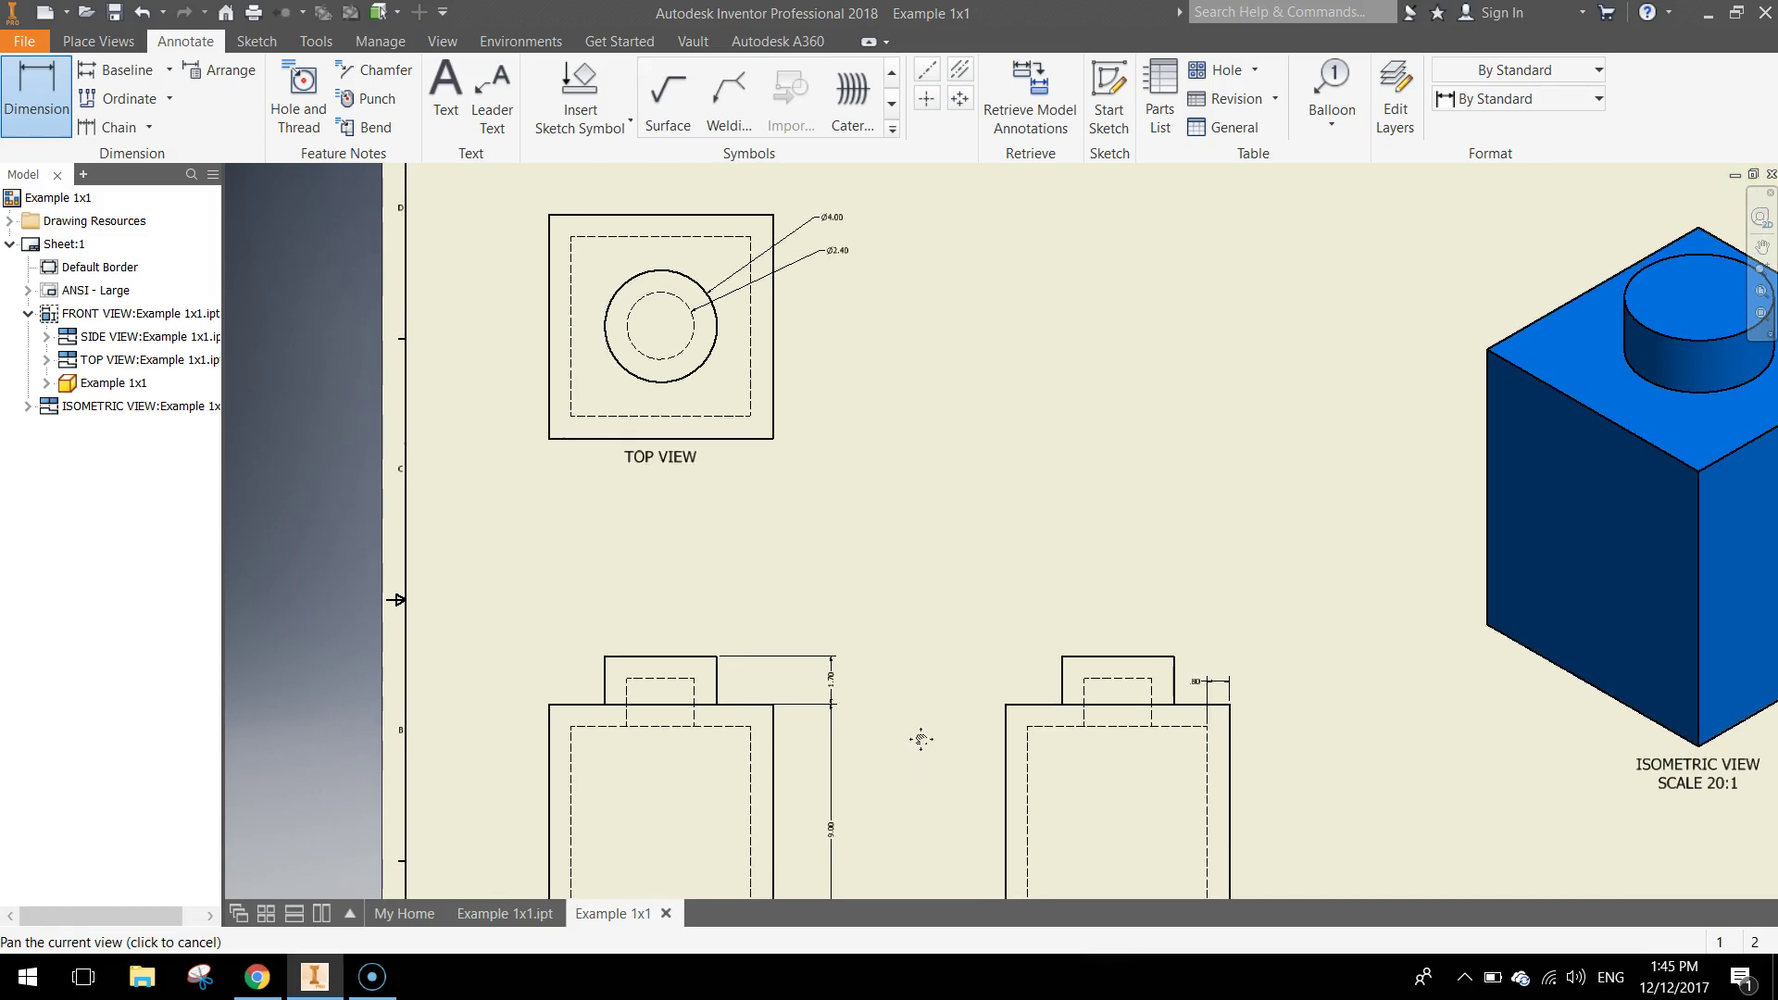
{"action": "left_click_drag", "start_coordinate": [921, 739], "coordinate": [923, 731]}
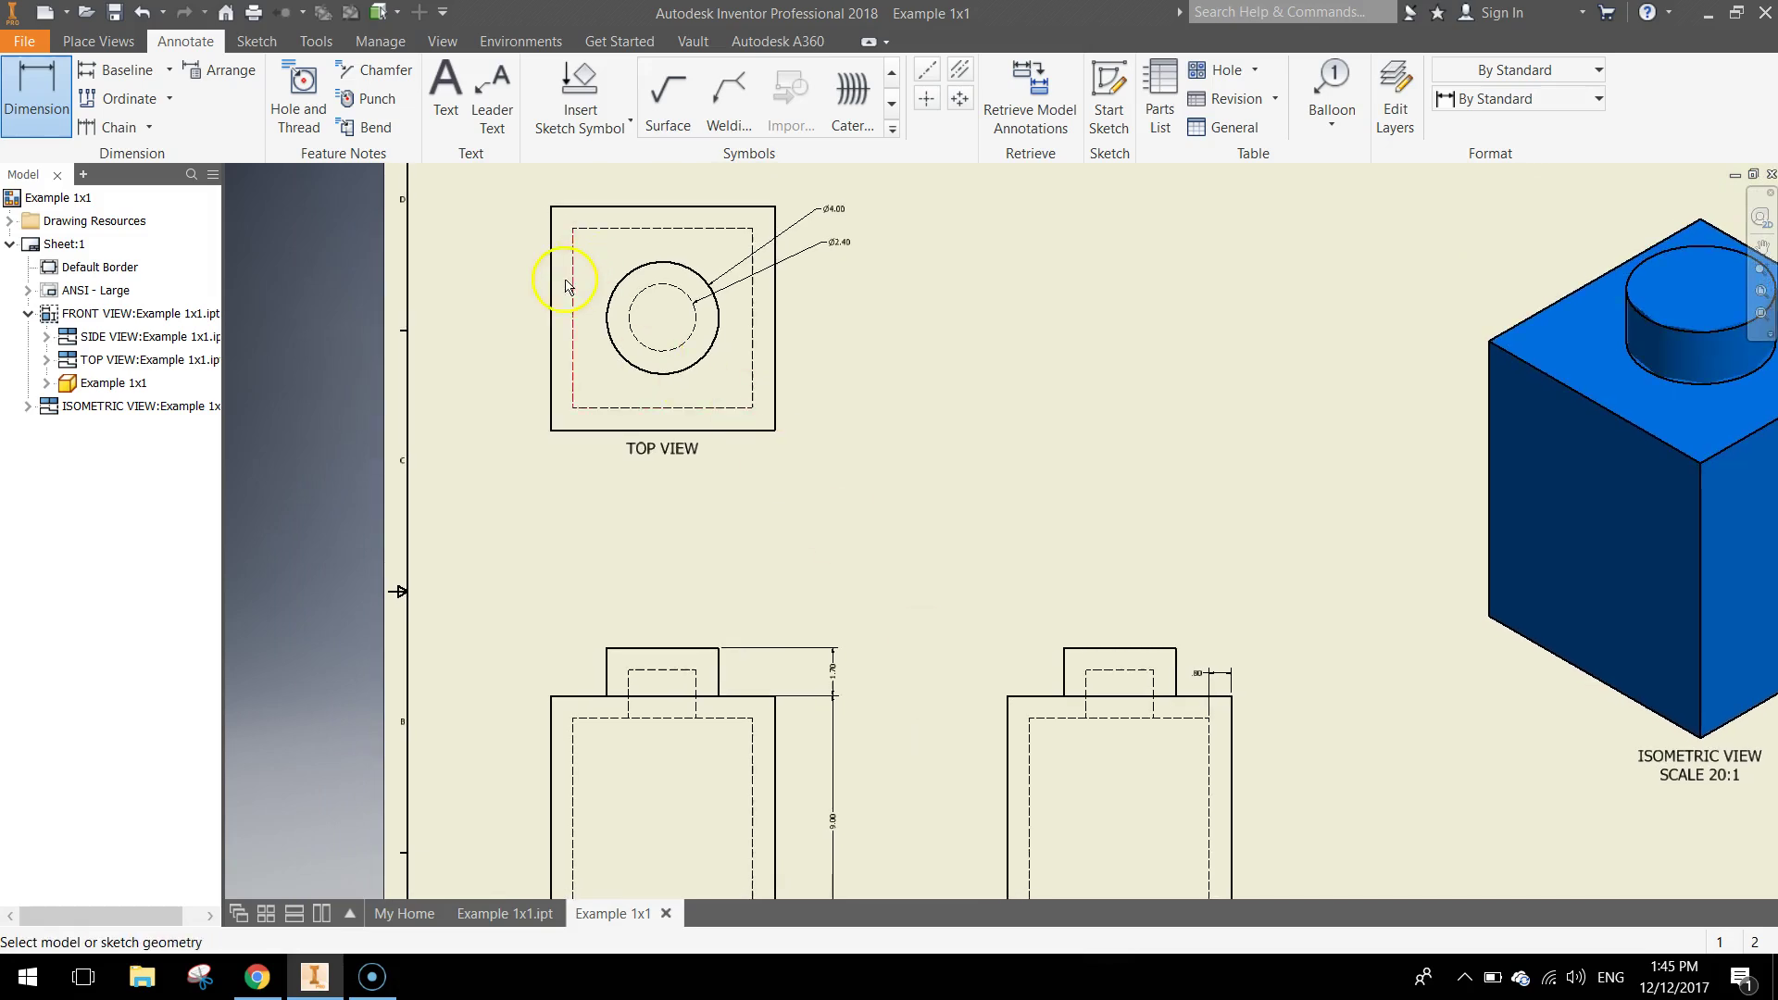
{"action": "left_click", "coordinate": [123, 129]}
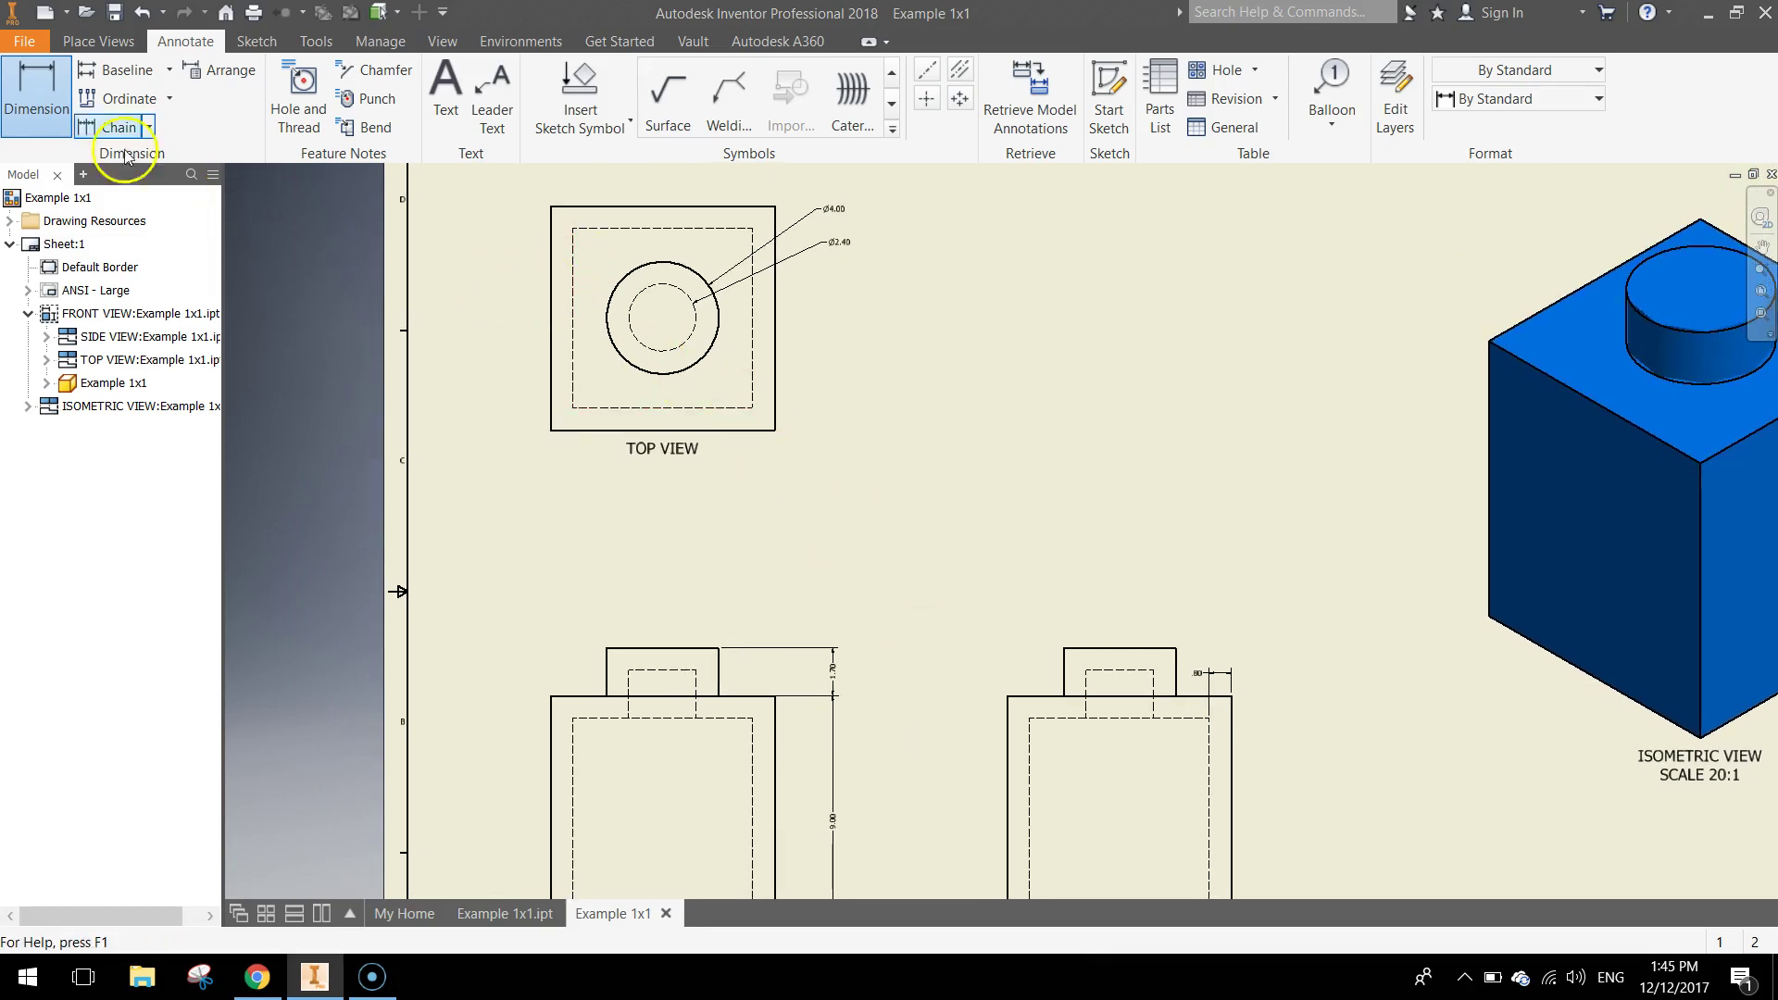
{"action": "left_click", "coordinate": [549, 289]}
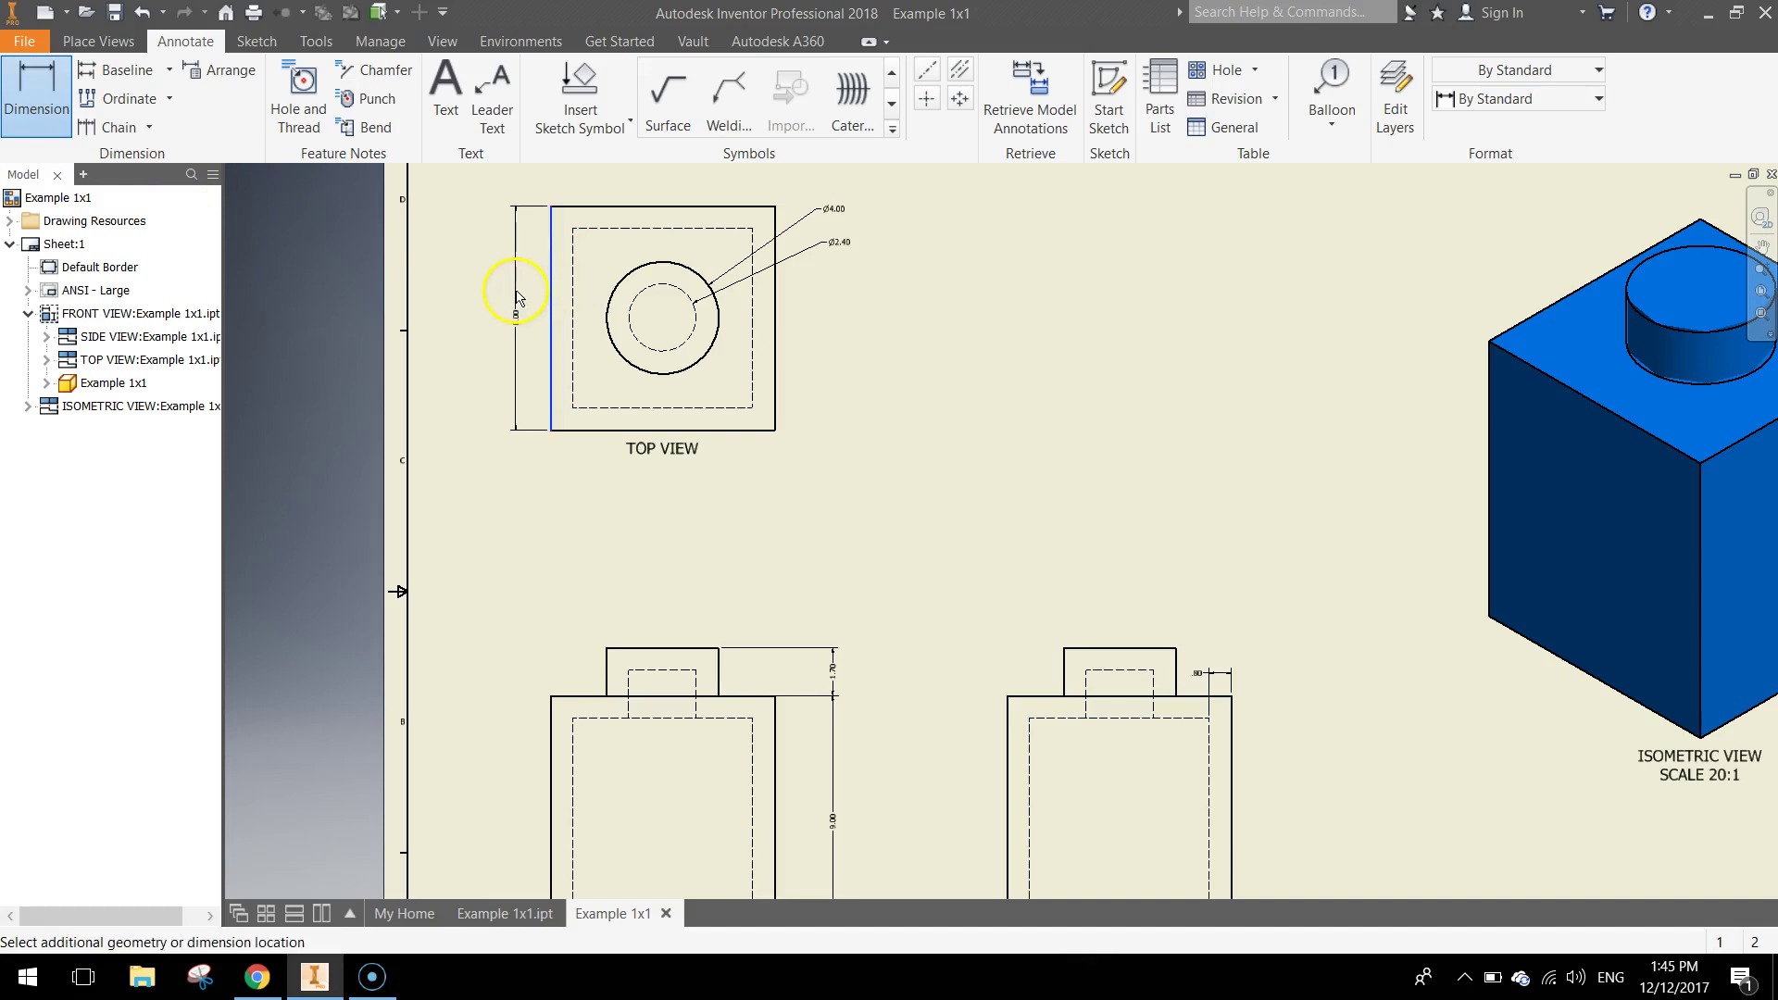
{"action": "left_click", "coordinate": [515, 296]}
{"action": "left_click", "coordinate": [1463, 561]}
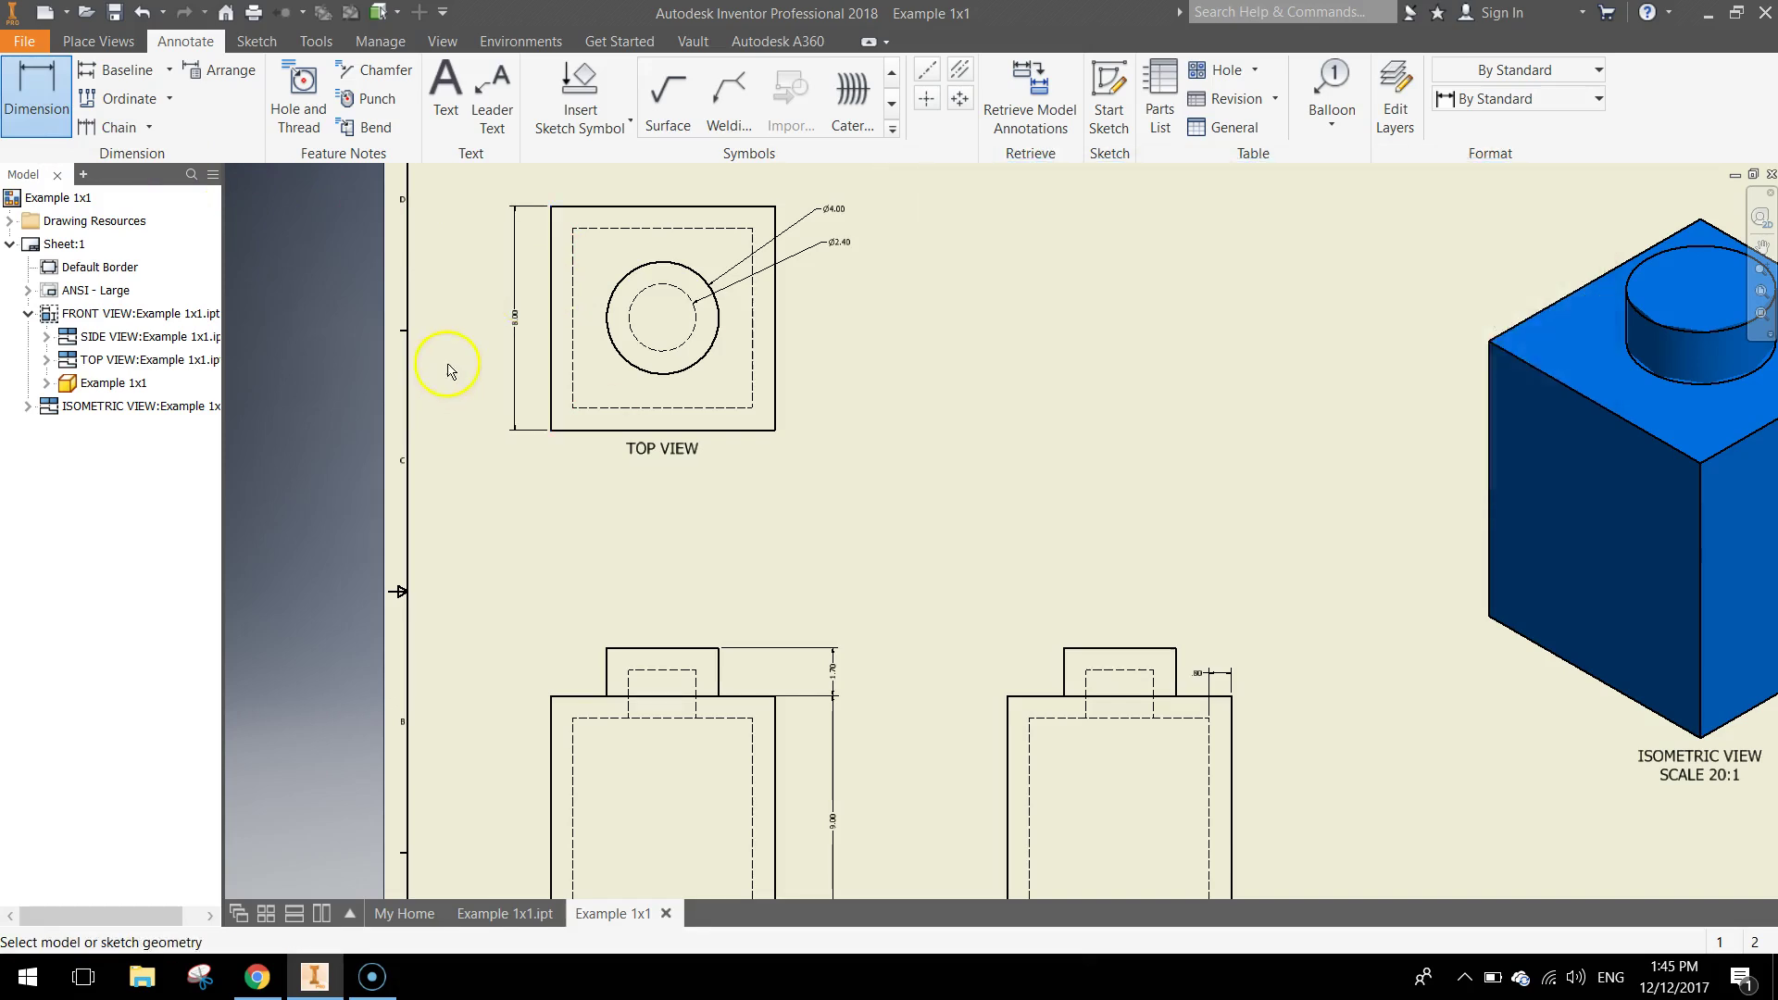
Dimension the top view from its top edge to the stud centre as 3.98.
{"action": "scroll", "coordinate": [444, 365], "scroll_direction": "down", "scroll_amount": 3}
{"action": "scroll", "coordinate": [803, 505], "scroll_direction": "up", "scroll_amount": 2}
{"action": "mouse_move", "coordinate": [879, 600]}
{"action": "middle_mouse_down"}
{"action": "mouse_move", "coordinate": [901, 615]}
{"action": "mouse_move", "coordinate": [870, 587]}
{"action": "mouse_move", "coordinate": [875, 602]}
{"action": "middle_mouse_up"}
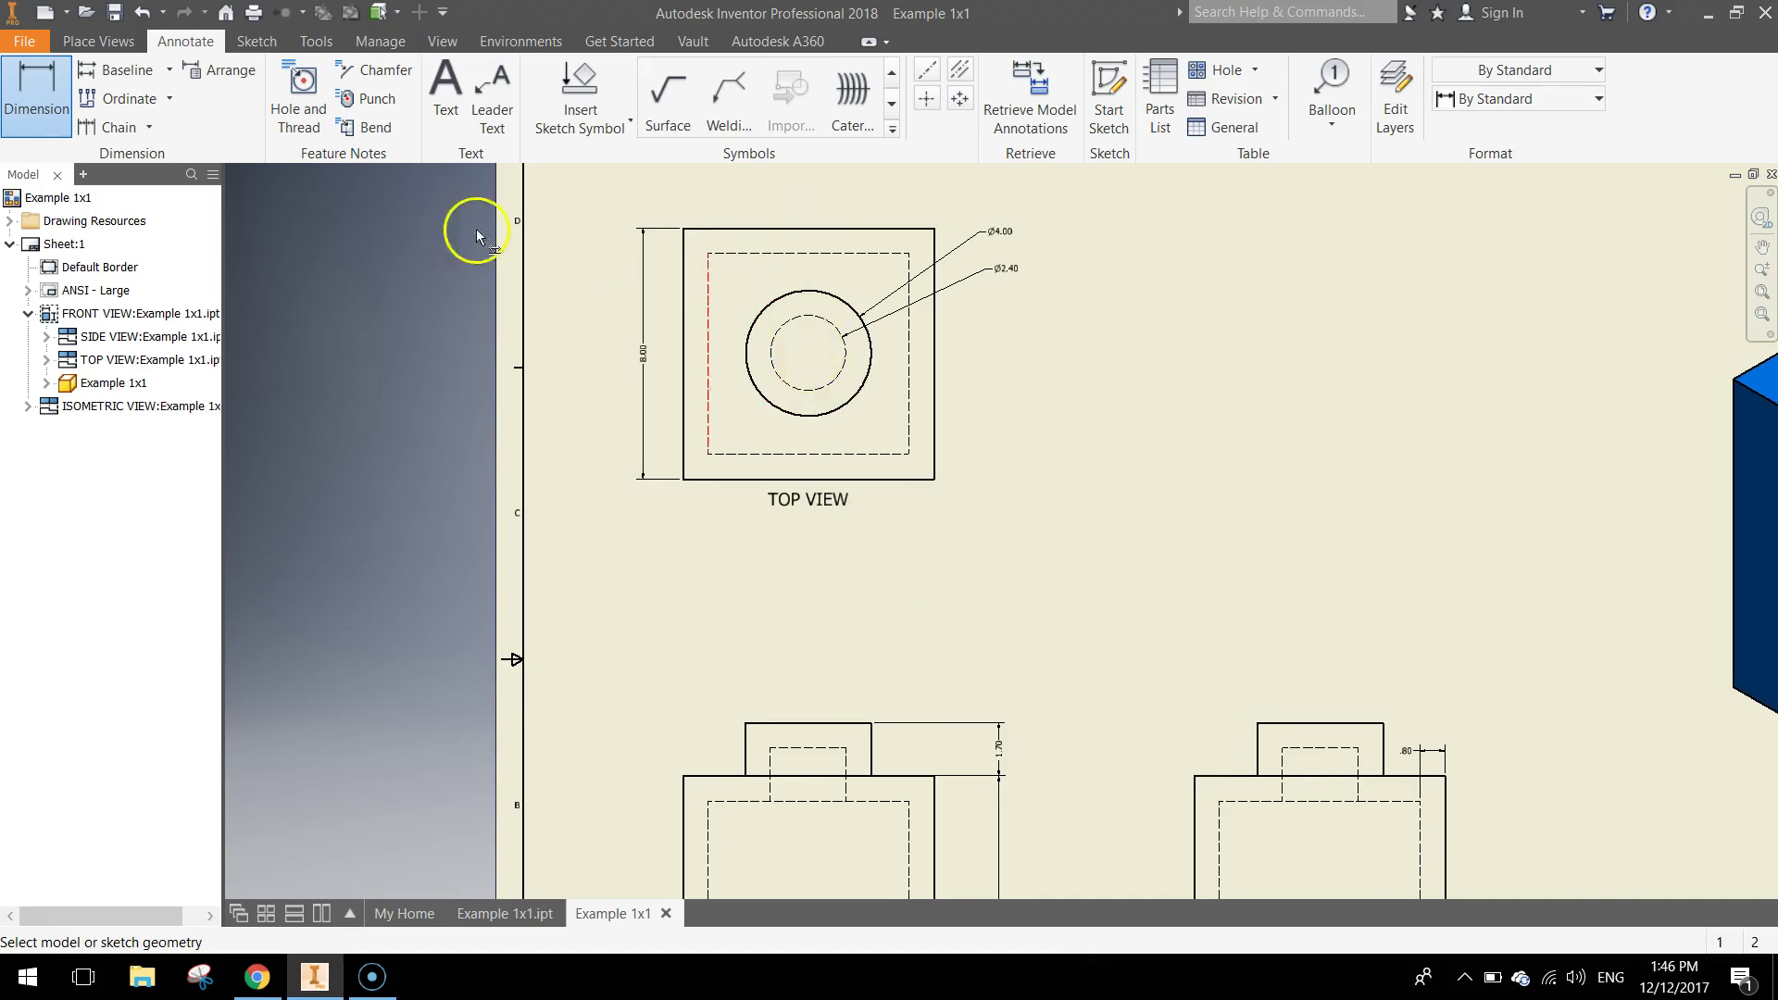
{"action": "left_click", "coordinate": [801, 229]}
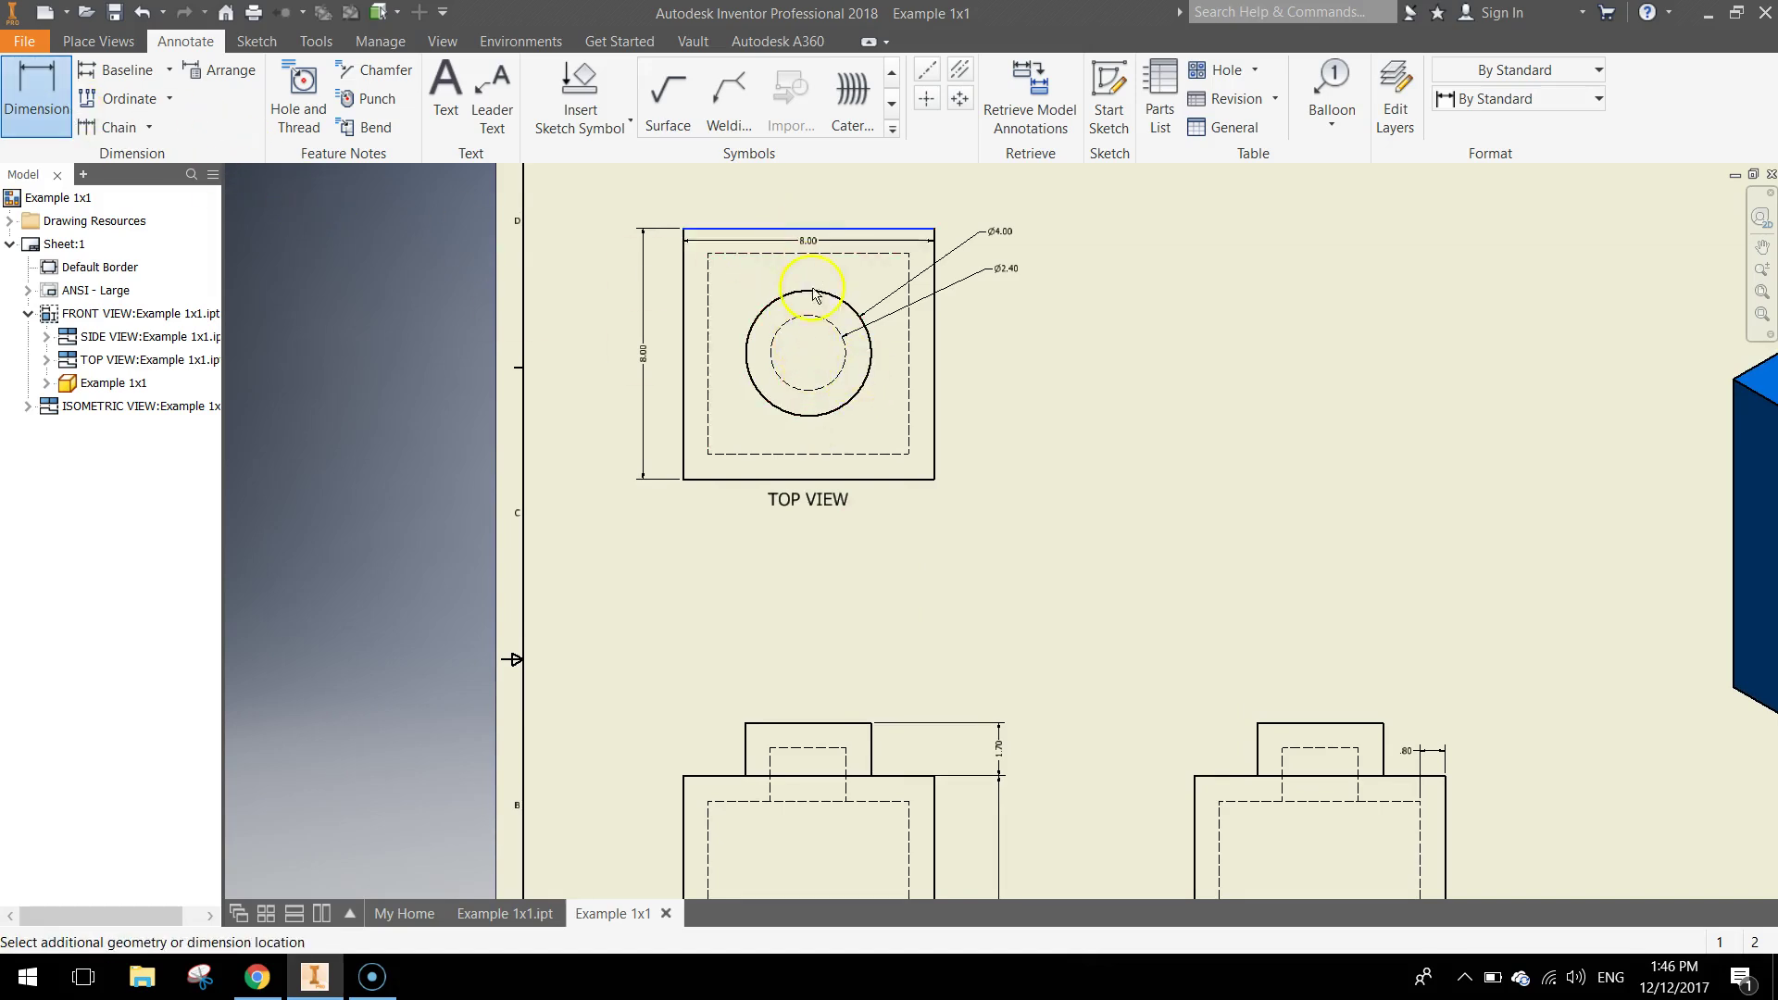
{"action": "left_click", "coordinate": [808, 353]}
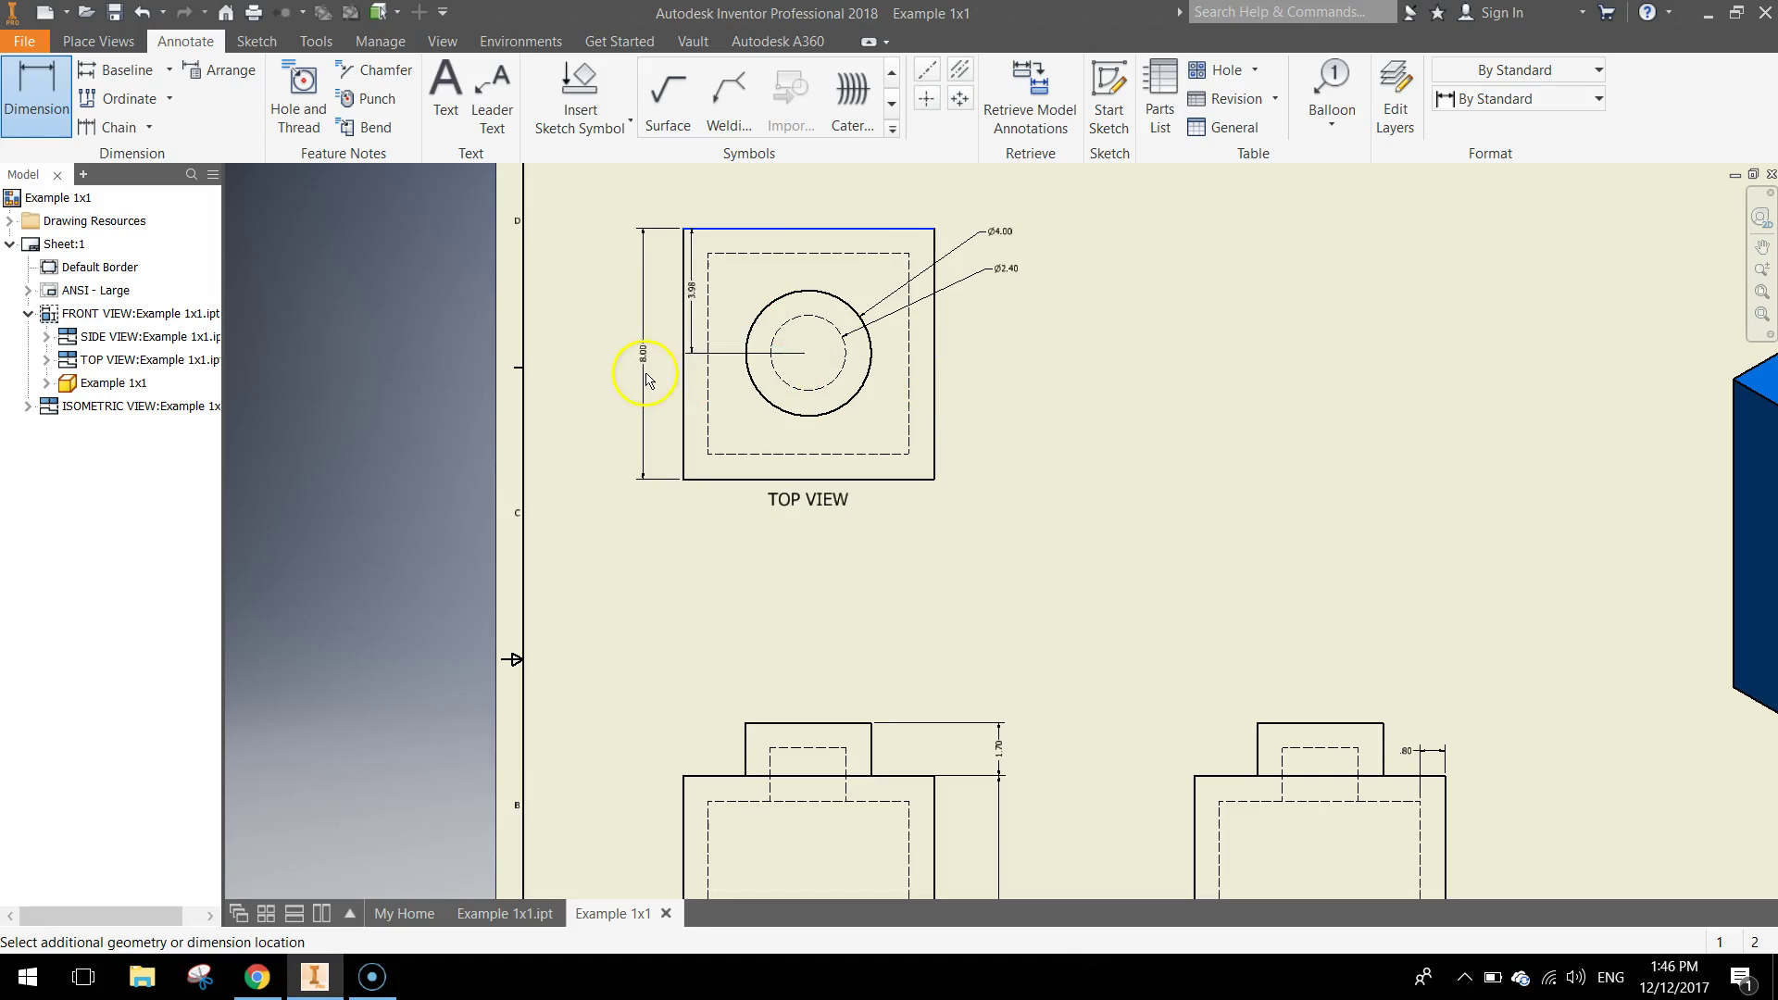
{"action": "left_click", "coordinate": [599, 370]}
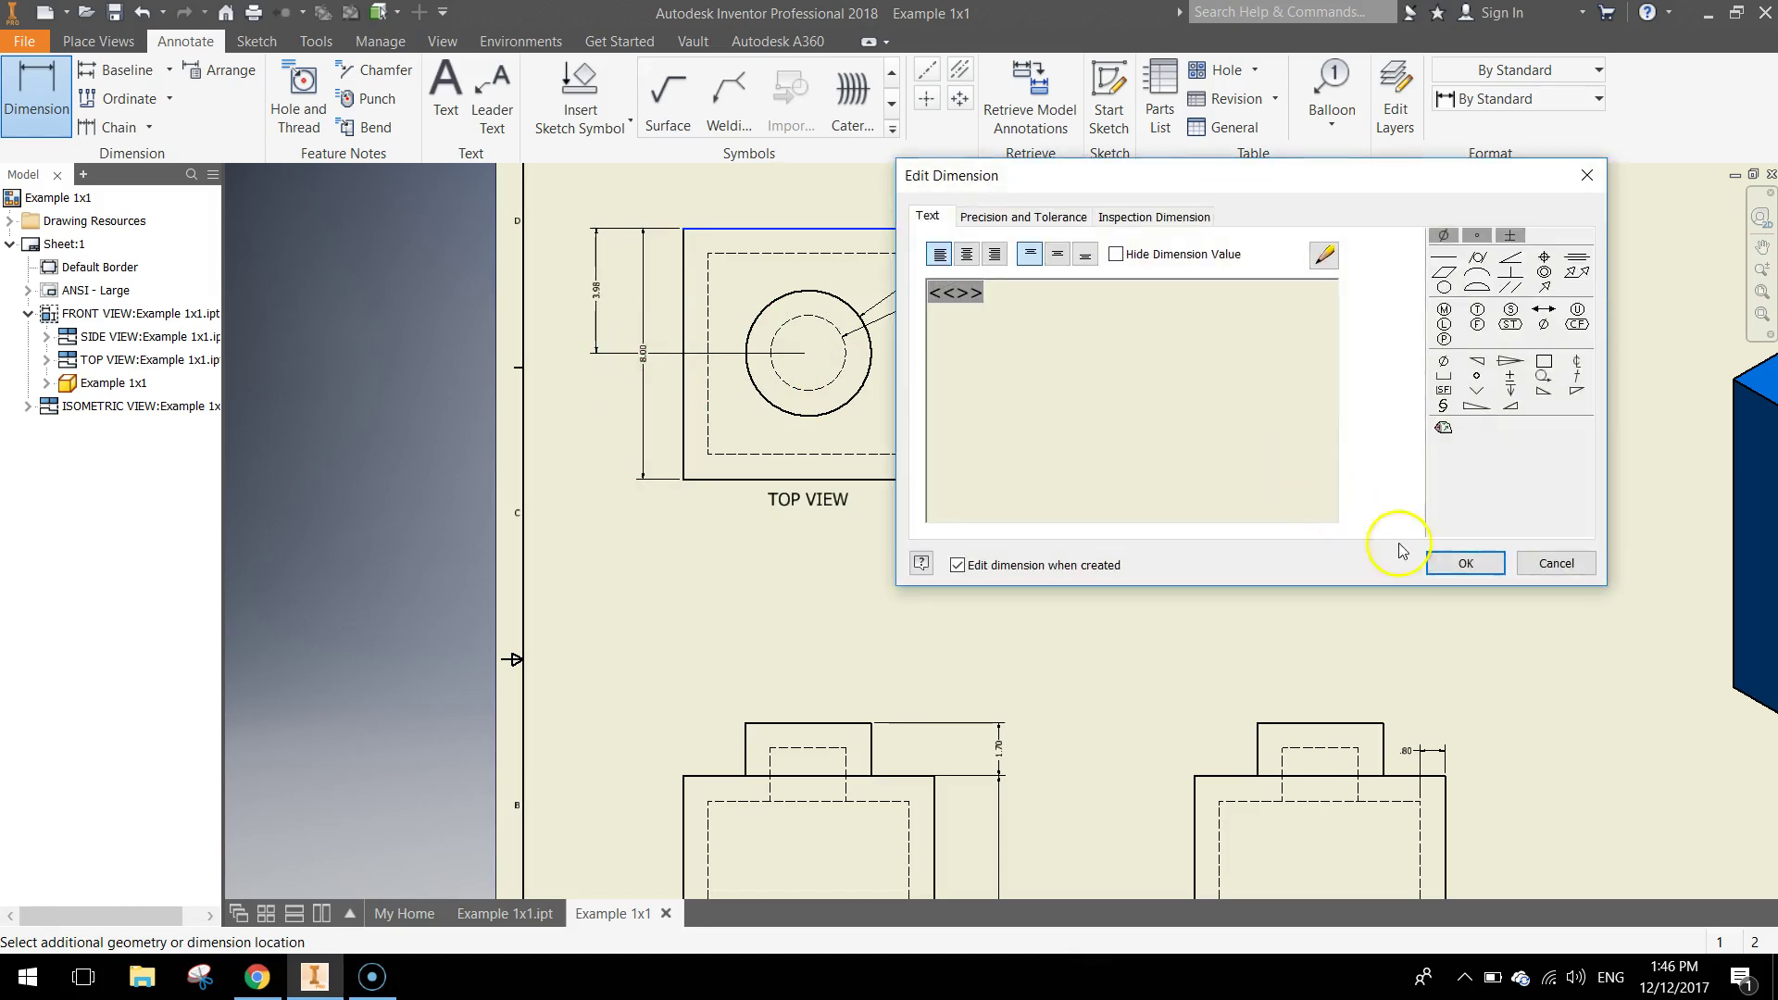
{"action": "left_click", "coordinate": [1461, 563]}
{"action": "middle_click_drag", "start_coordinate": [1251, 709], "coordinate": [1198, 547]}
Fit the whole sheet in the window and save the drawing as '1x1 Brick.idw'.
{"action": "scroll", "coordinate": [1194, 565], "scroll_direction": "up", "scroll_amount": 3}
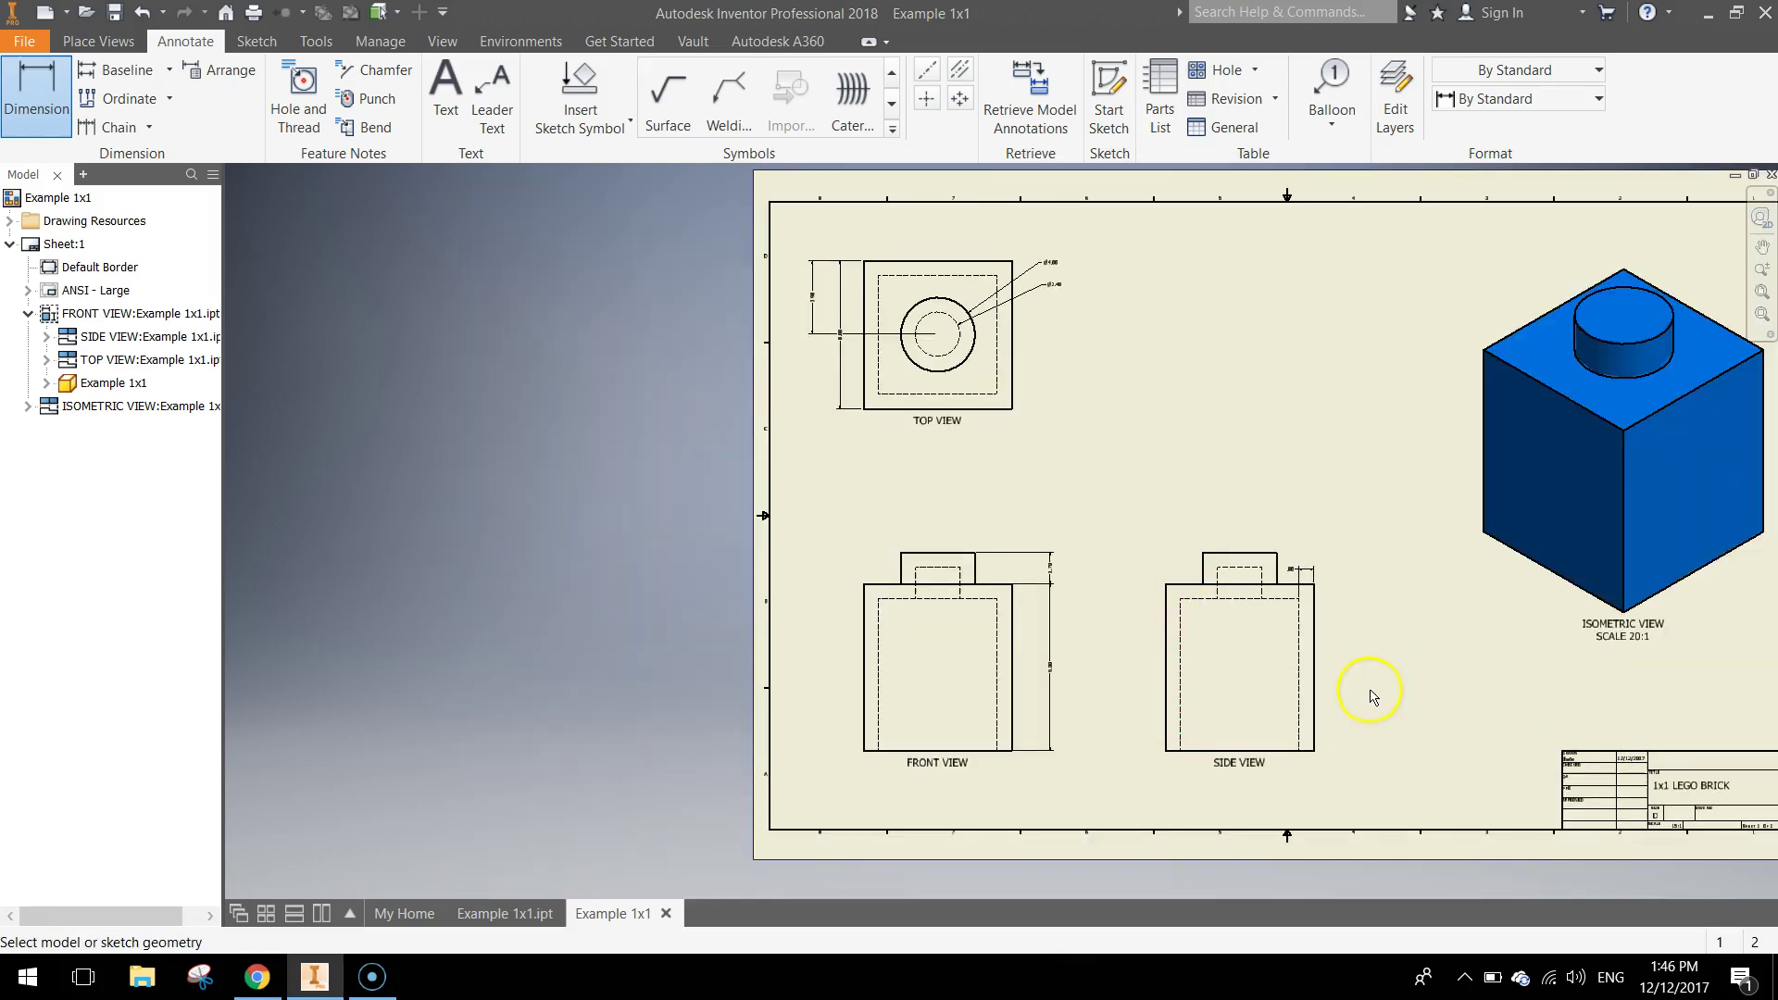
{"action": "middle_click_drag", "start_coordinate": [1372, 694], "coordinate": [1241, 683]}
{"action": "scroll", "coordinate": [1130, 683], "scroll_direction": "down", "scroll_amount": 3}
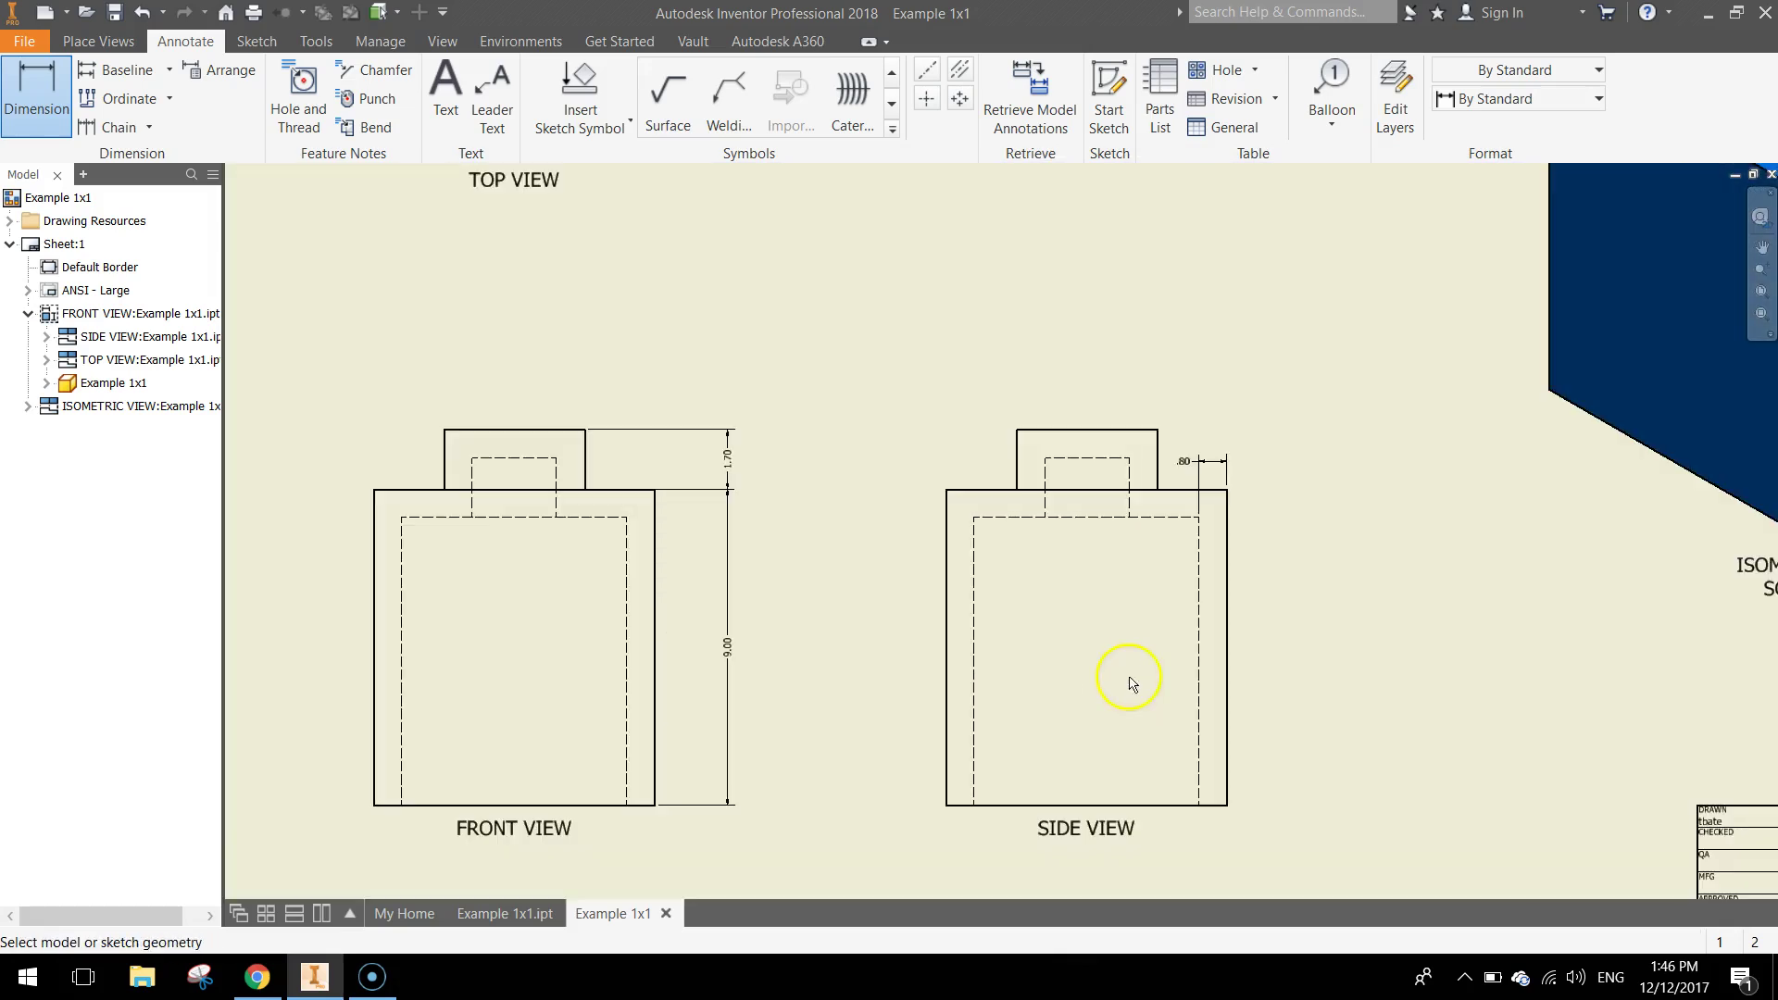
{"action": "mouse_move", "coordinate": [824, 354]}
{"action": "middle_mouse_down"}
{"action": "mouse_move", "coordinate": [908, 706]}
{"action": "mouse_move", "coordinate": [877, 599]}
{"action": "middle_mouse_up"}
{"action": "scroll", "coordinate": [1099, 615], "scroll_direction": "up", "scroll_amount": 3}
{"action": "middle_click_drag", "start_coordinate": [1099, 615], "coordinate": [990, 498]}
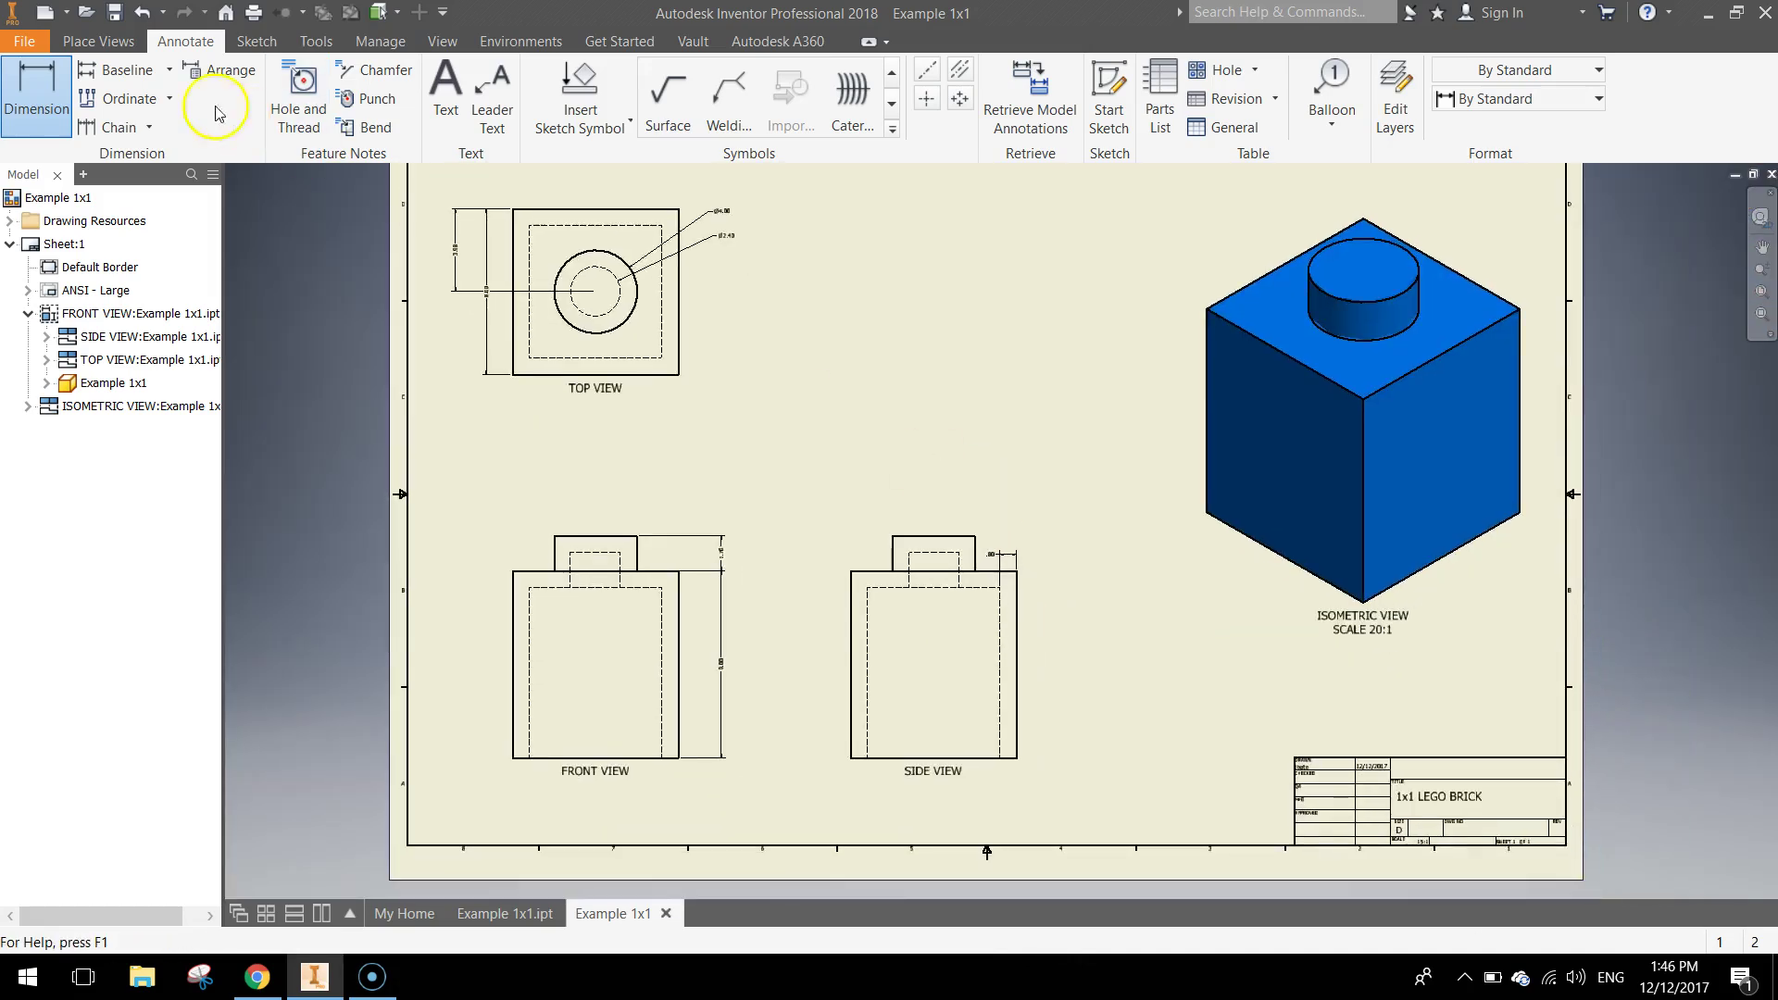
{"action": "left_click", "coordinate": [115, 13]}
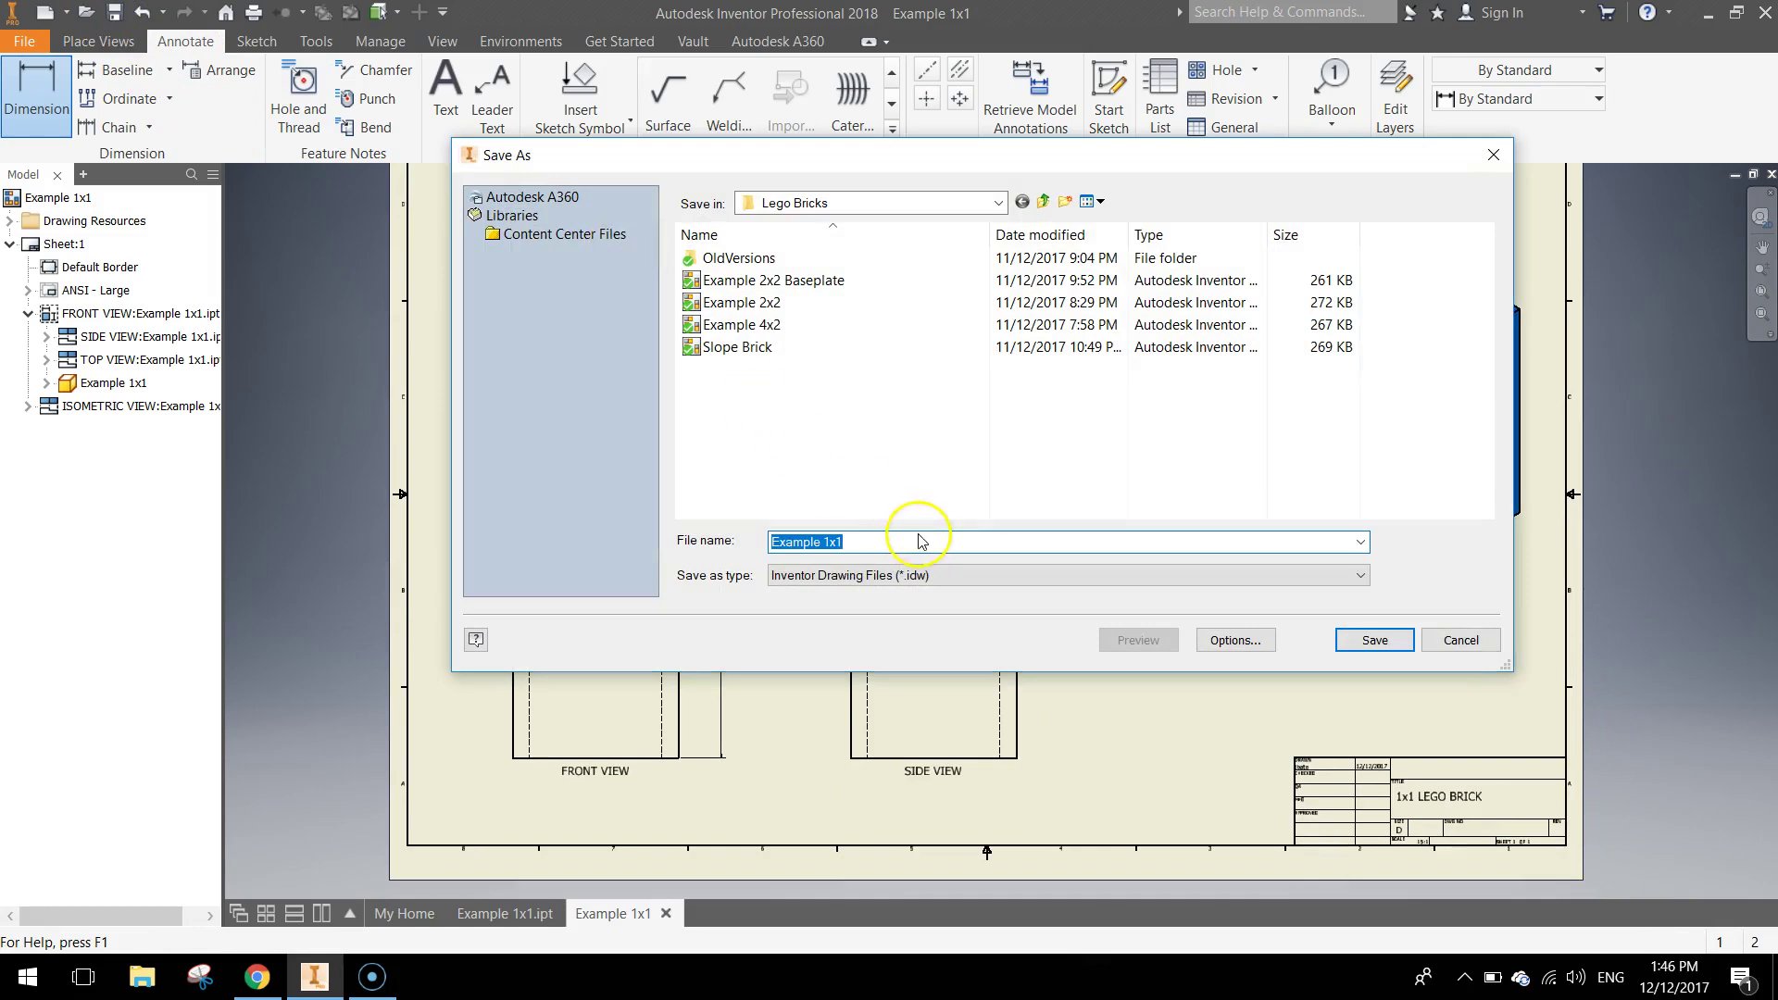
{"action": "type", "text": "1x1 Brick"}
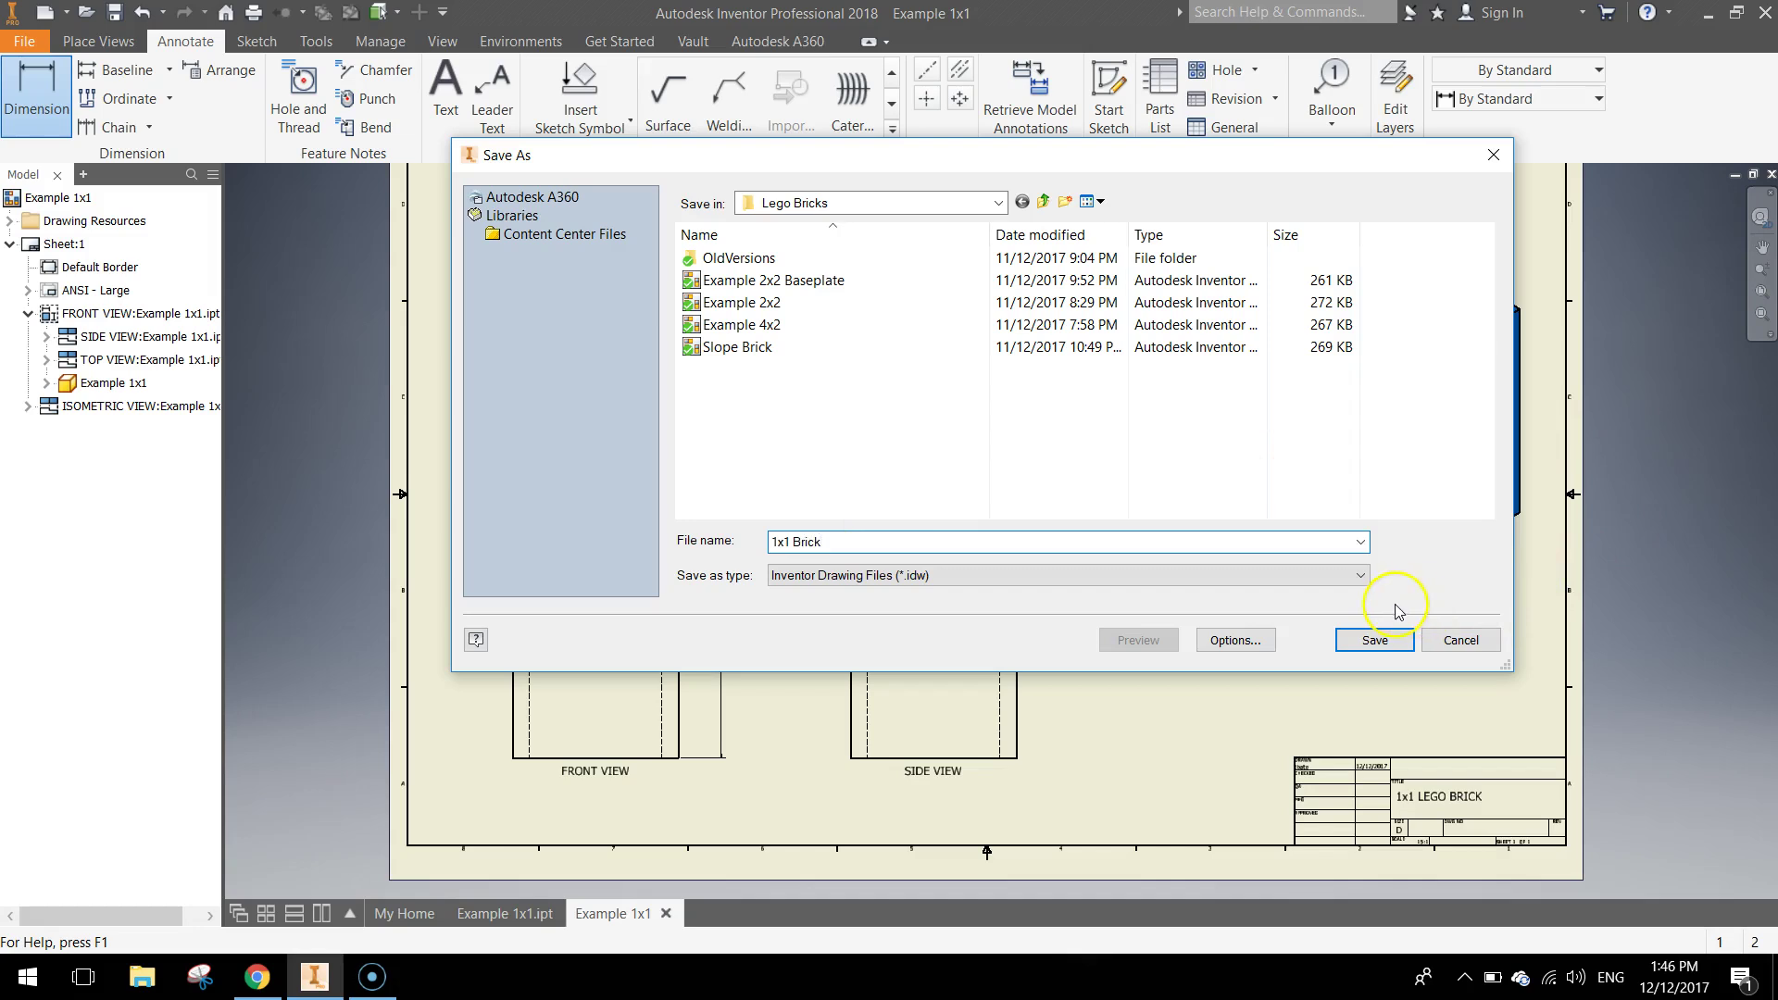
{"action": "left_click", "coordinate": [1388, 640]}
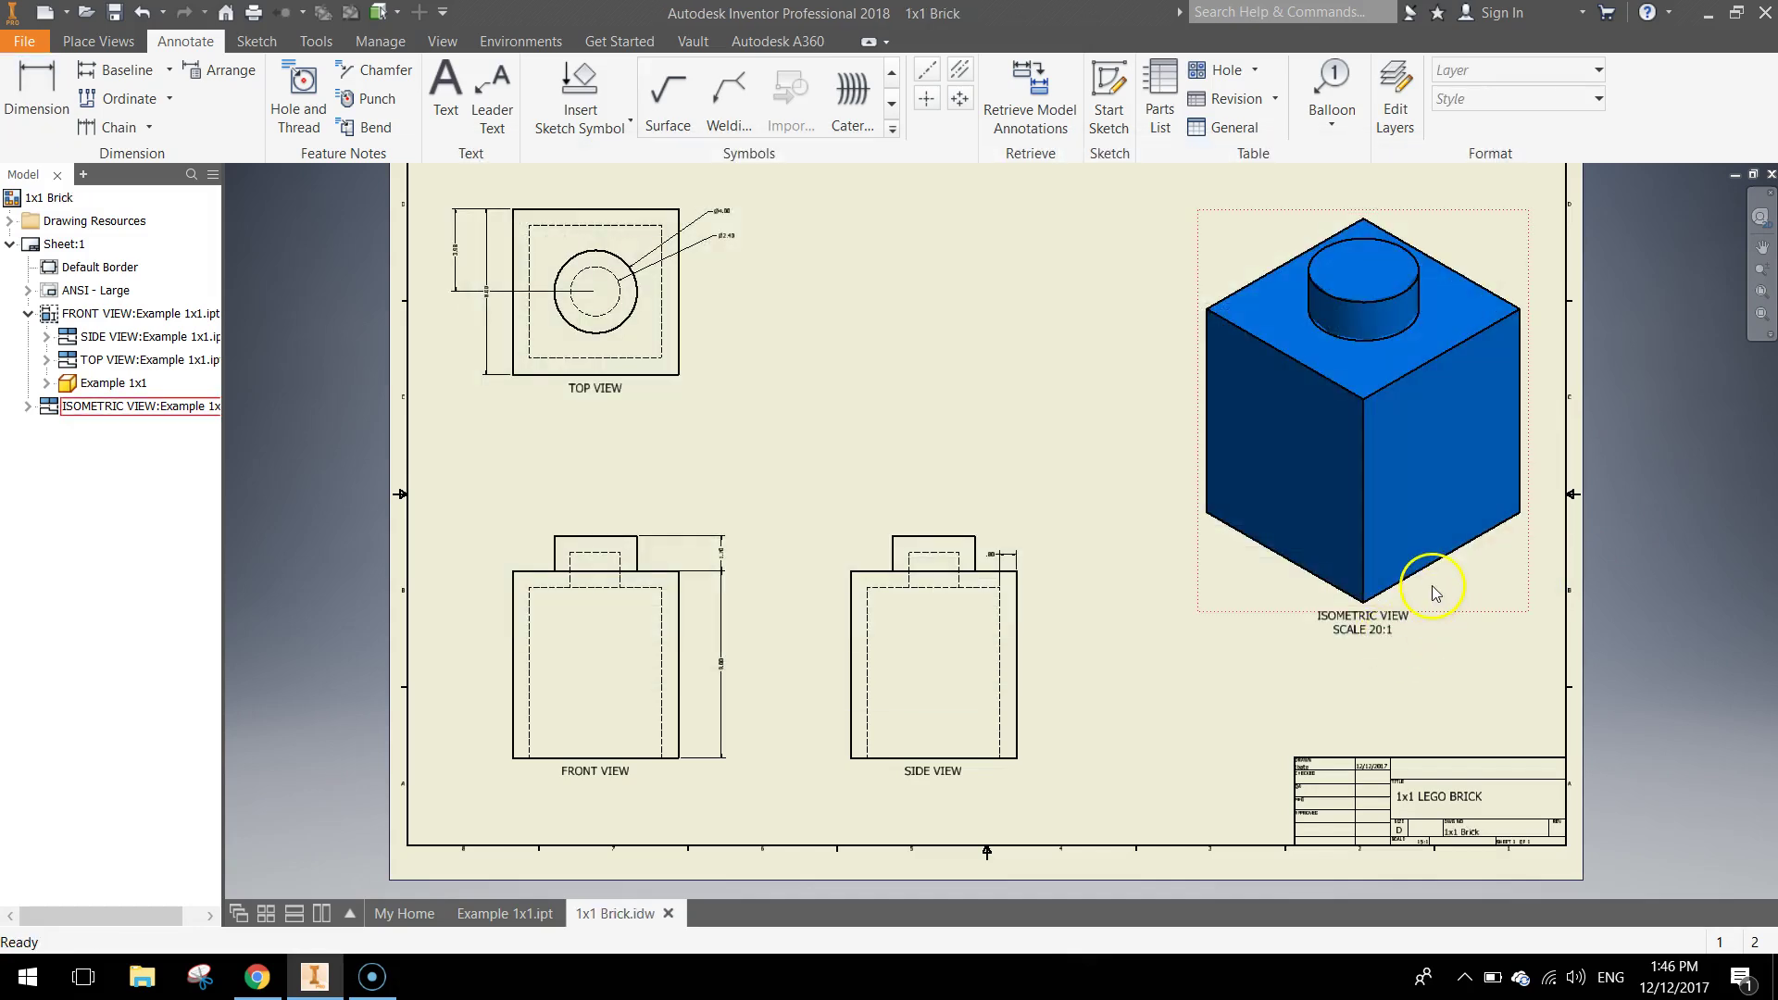